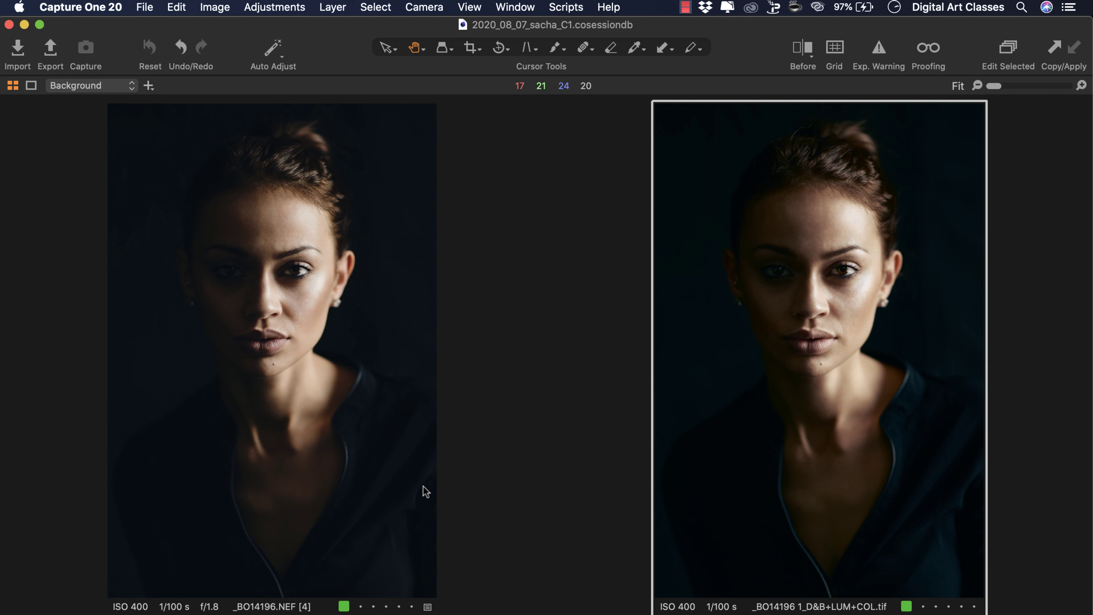
Step: Compare the original and retouched portraits side by side at 100%, examining the neck, lips, eyes and skin
{"action": "left_click", "coordinate": [276, 410]}
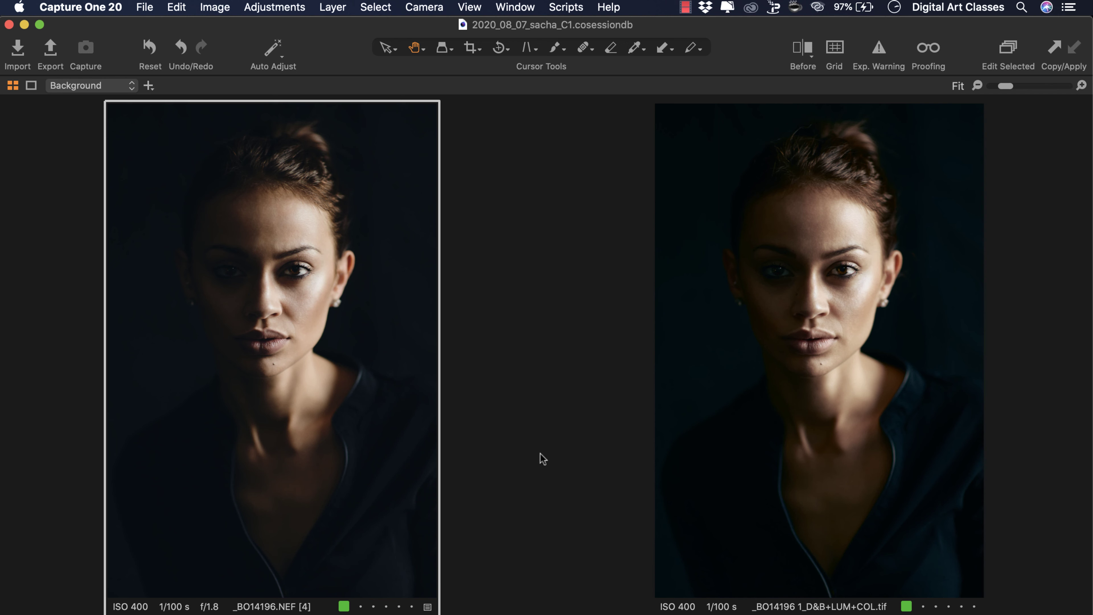
{"action": "left_click", "coordinate": [738, 458]}
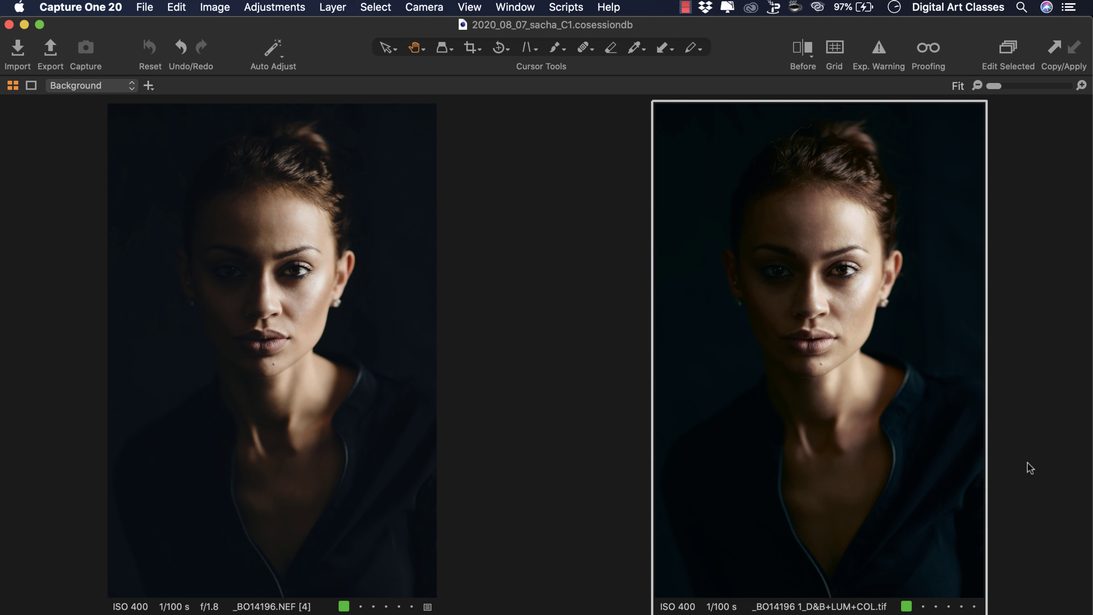
{"action": "left_click", "coordinate": [855, 457]}
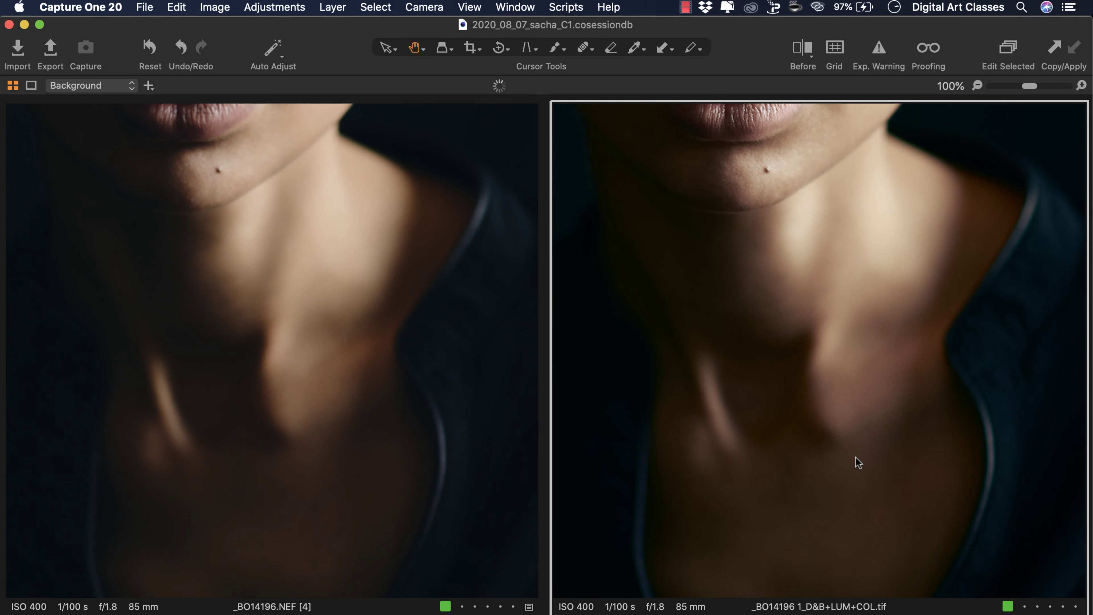
{"action": "left_click_drag", "start_coordinate": [764, 205], "coordinate": [786, 445]}
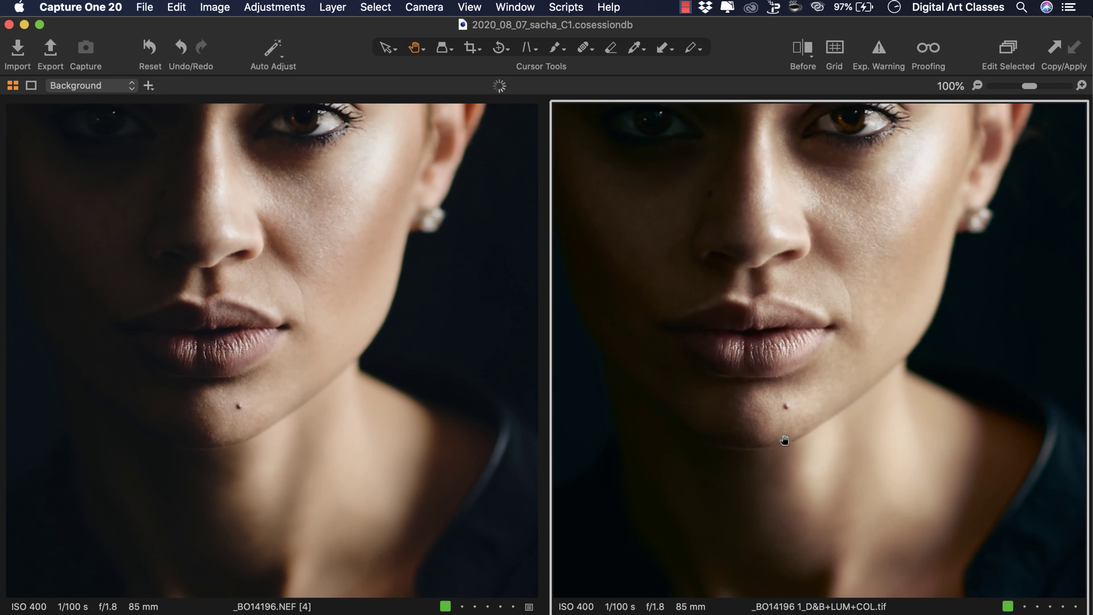
{"action": "left_click_drag", "start_coordinate": [721, 223], "coordinate": [739, 361]}
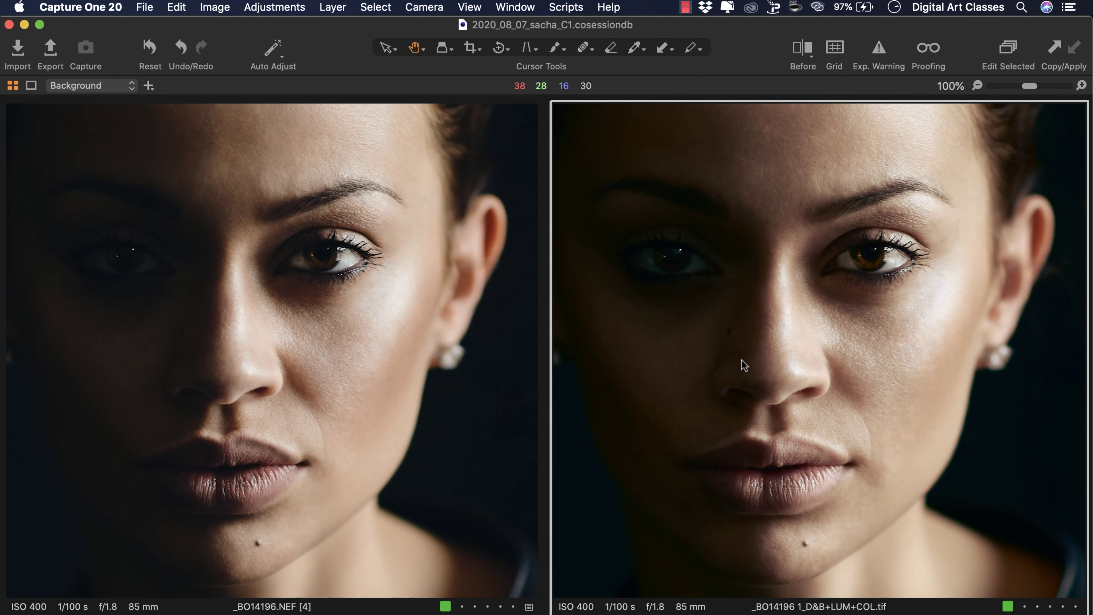
{"action": "mouse_move", "coordinate": [727, 235]}
{"action": "left_mouse_down"}
{"action": "mouse_move", "coordinate": [732, 341]}
{"action": "mouse_move", "coordinate": [729, 226]}
{"action": "left_mouse_up"}
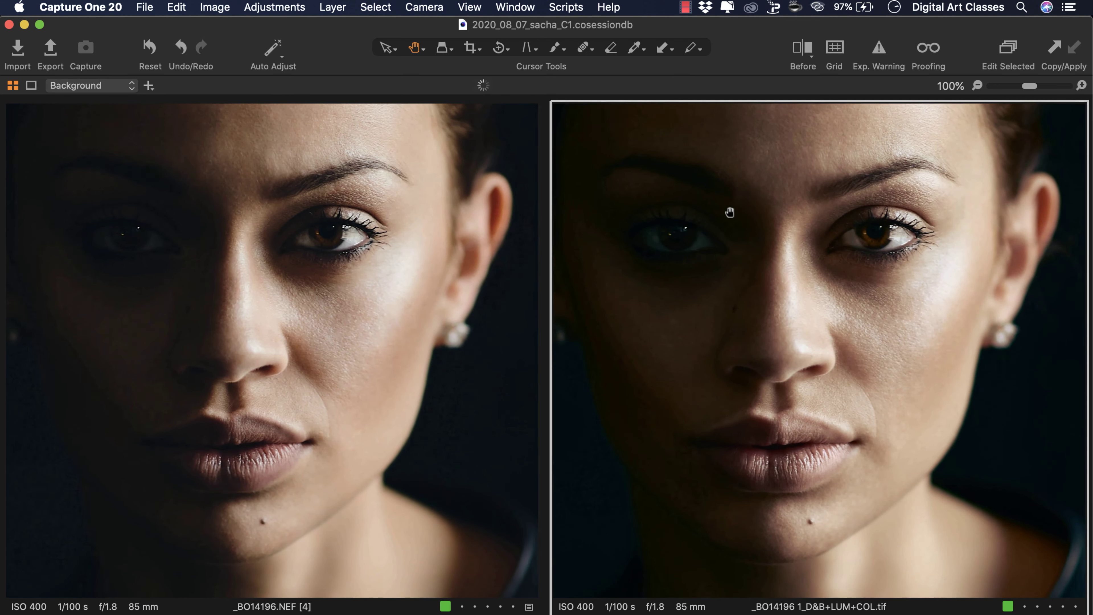
{"action": "left_click_drag", "start_coordinate": [853, 306], "coordinate": [807, 272]}
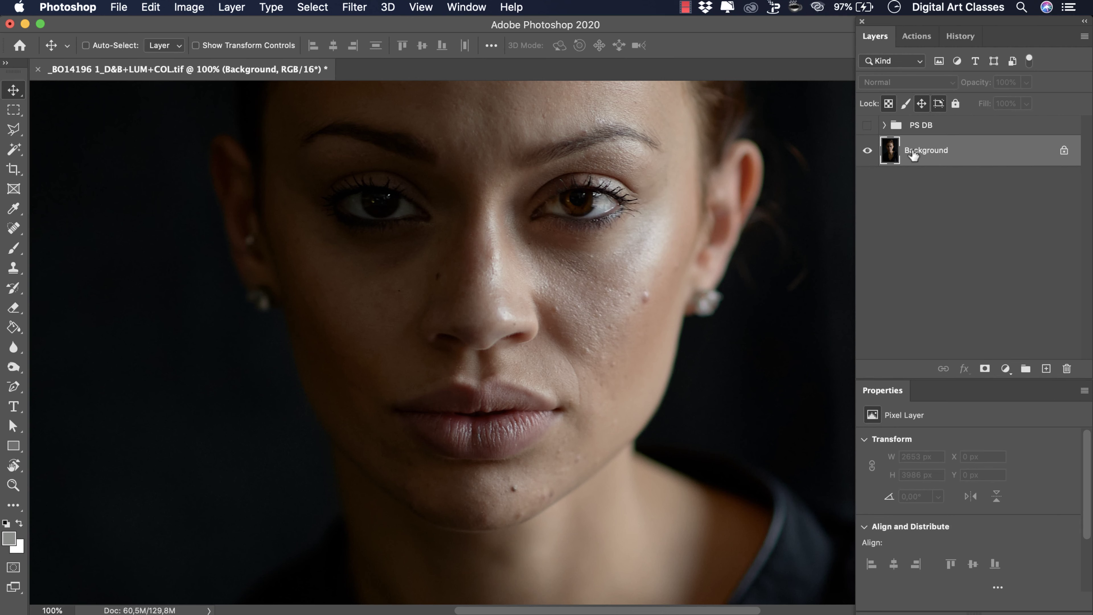
Step: Compare the portrait with the PS DB group shown and hidden, leaving the group hidden
{"action": "left_click", "coordinate": [927, 127]}
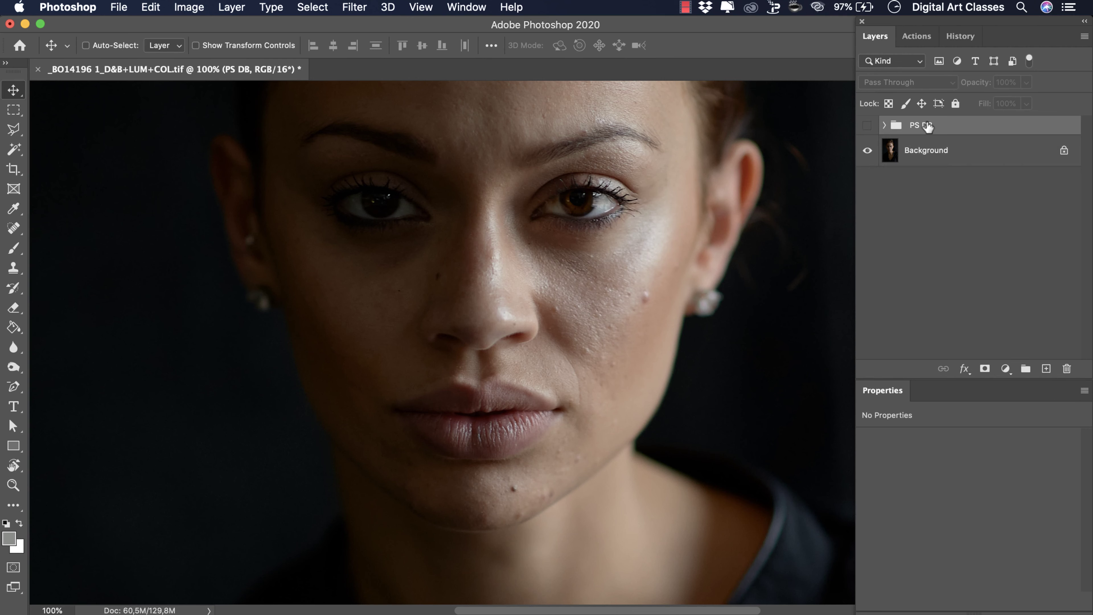
{"action": "left_click", "coordinate": [867, 126]}
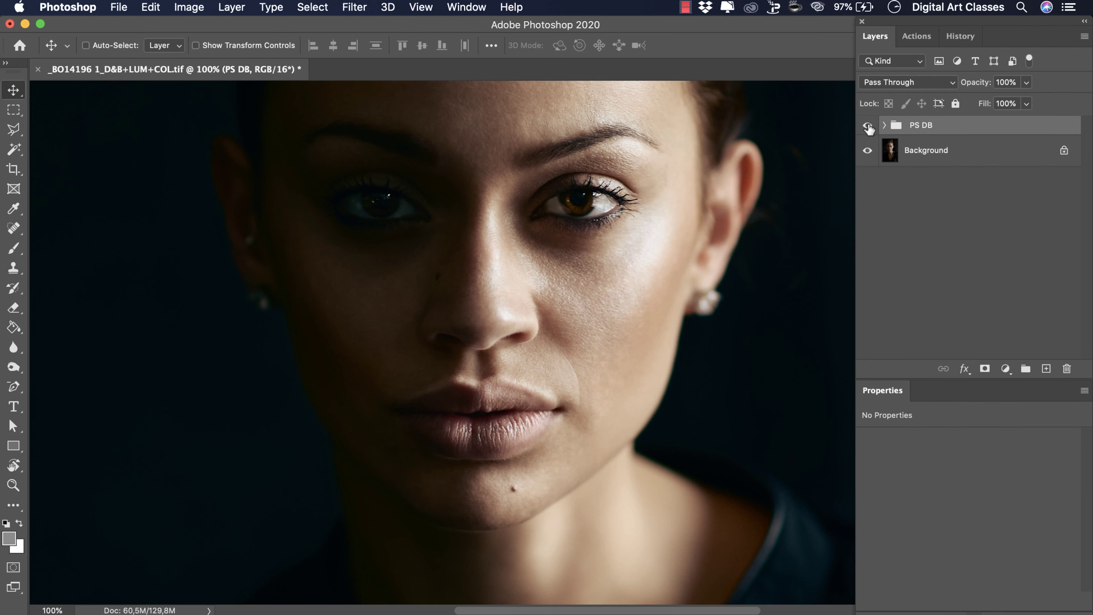
{"action": "left_click", "coordinate": [867, 126]}
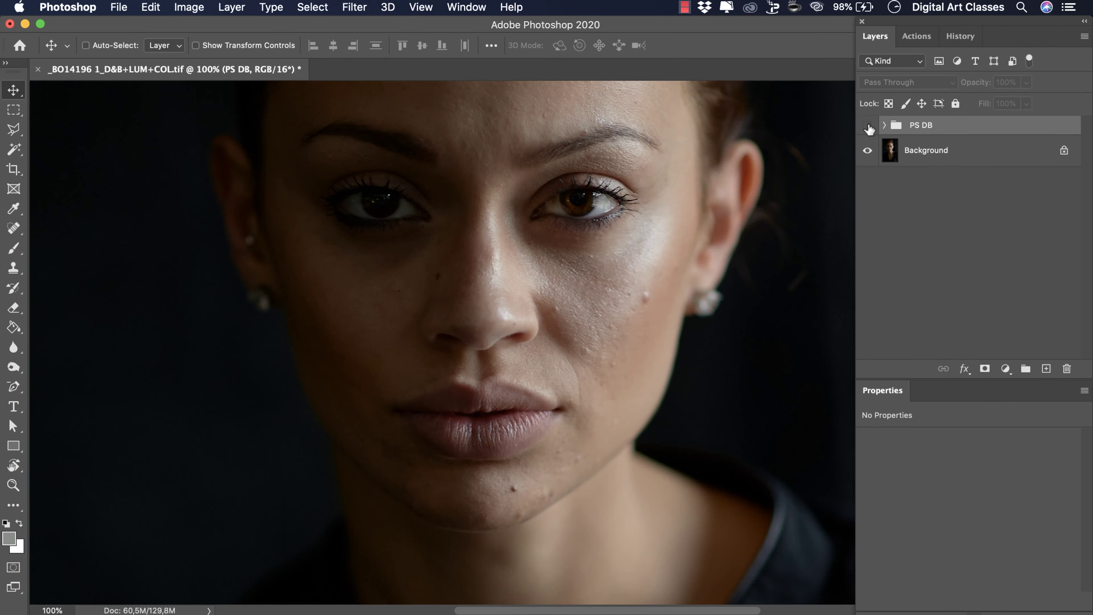
{"action": "left_click", "coordinate": [867, 126]}
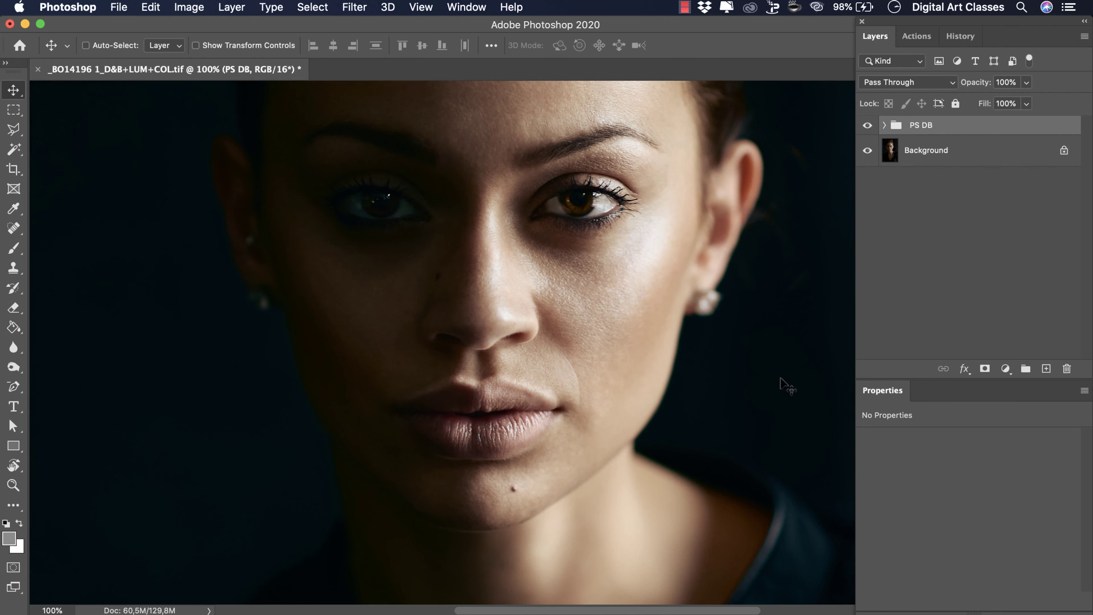
{"action": "left_click", "coordinate": [867, 126]}
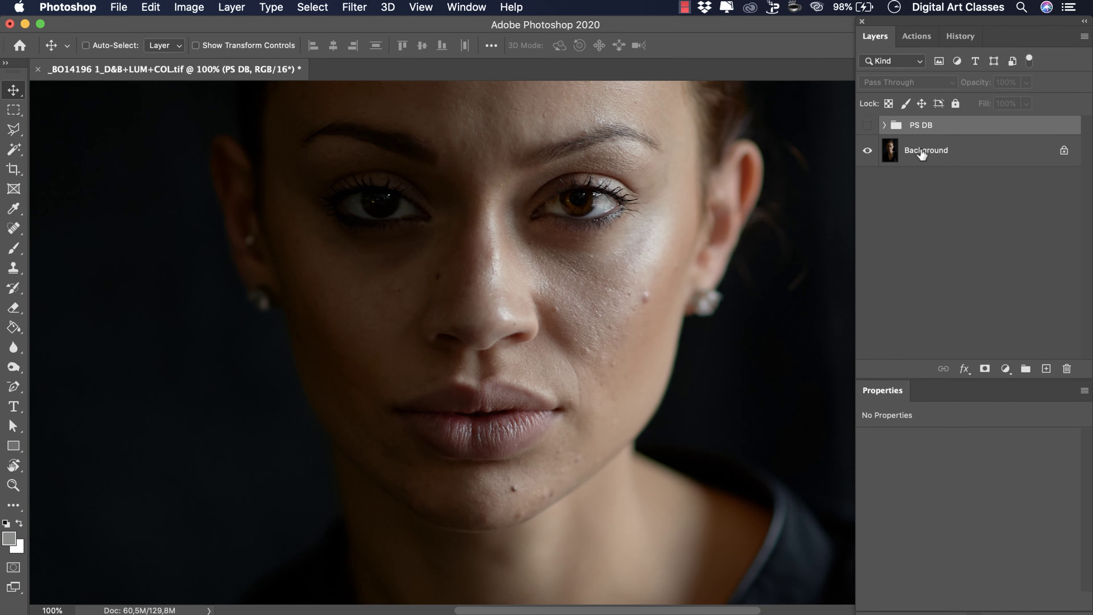
Step: Duplicate the Background layer twice
{"action": "left_click", "coordinate": [922, 153]}
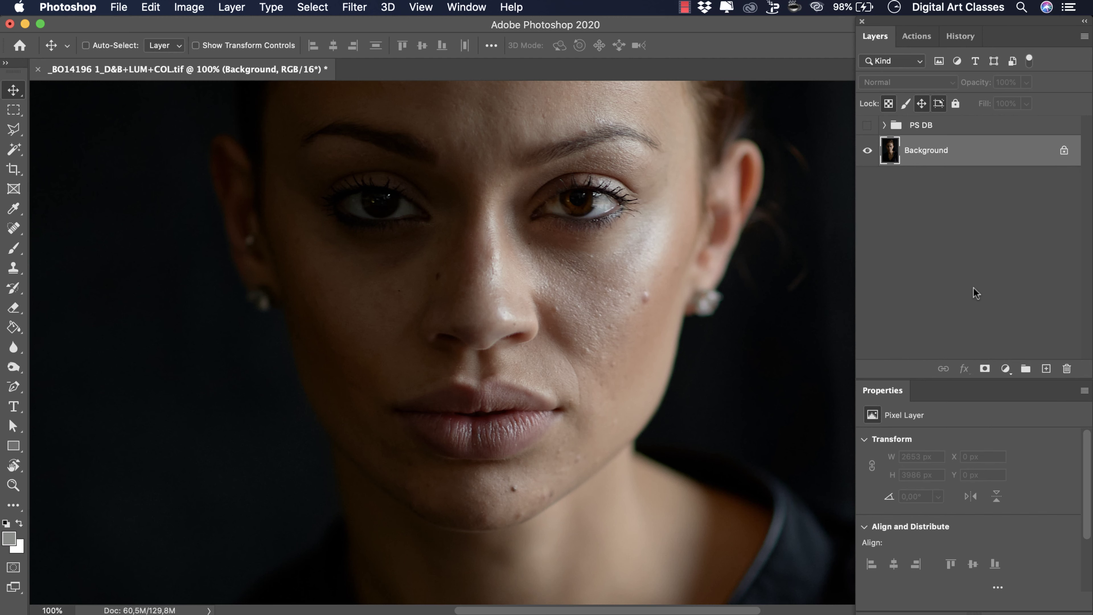
{"action": "key", "text": "super+j"}
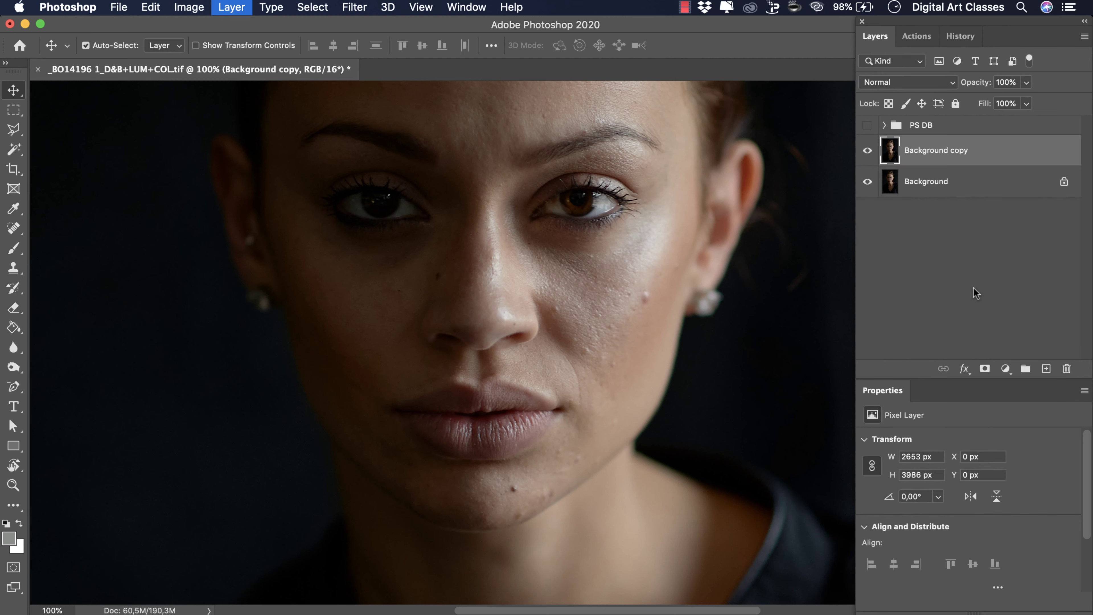
{"action": "key", "text": "super+j"}
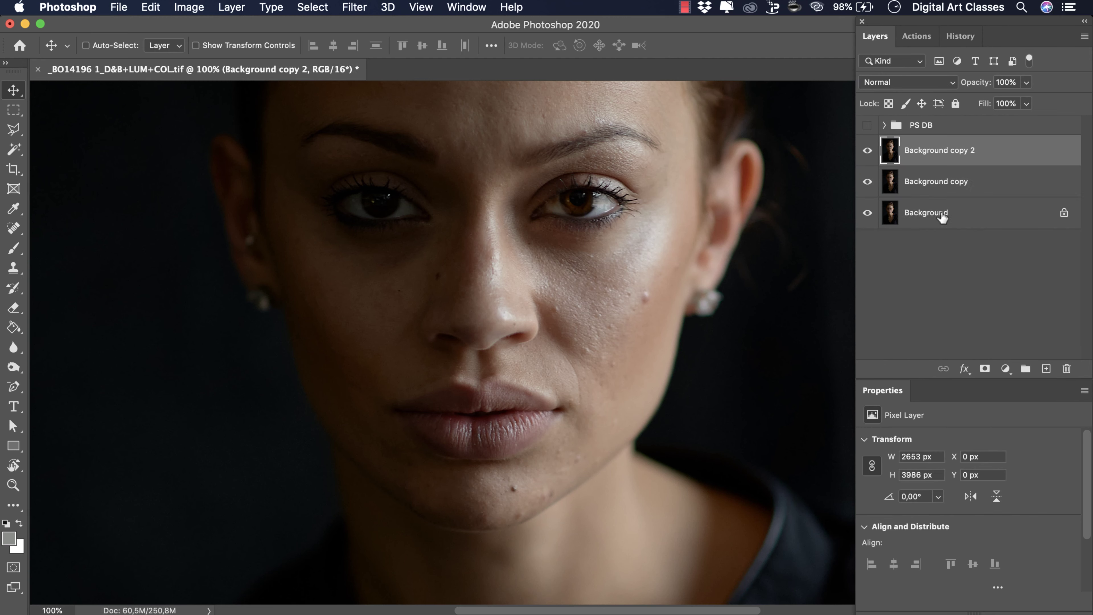
Step: Rename the lower background copy as low and the upper copy as high
{"action": "double_click", "coordinate": [923, 185]}
{"action": "type", "text": "low"}
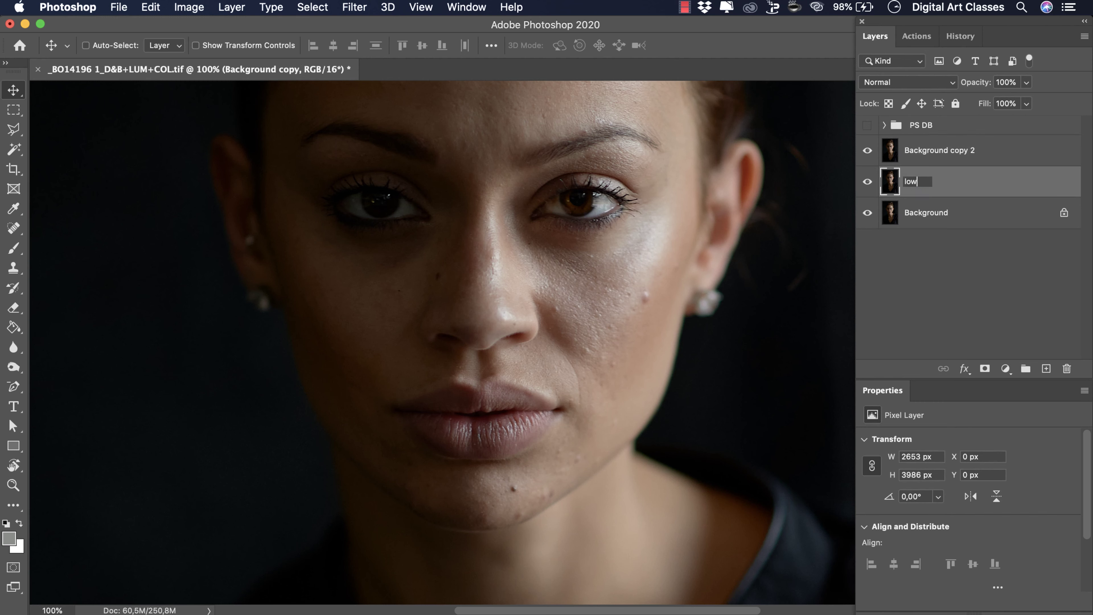
{"action": "key", "text": "Return"}
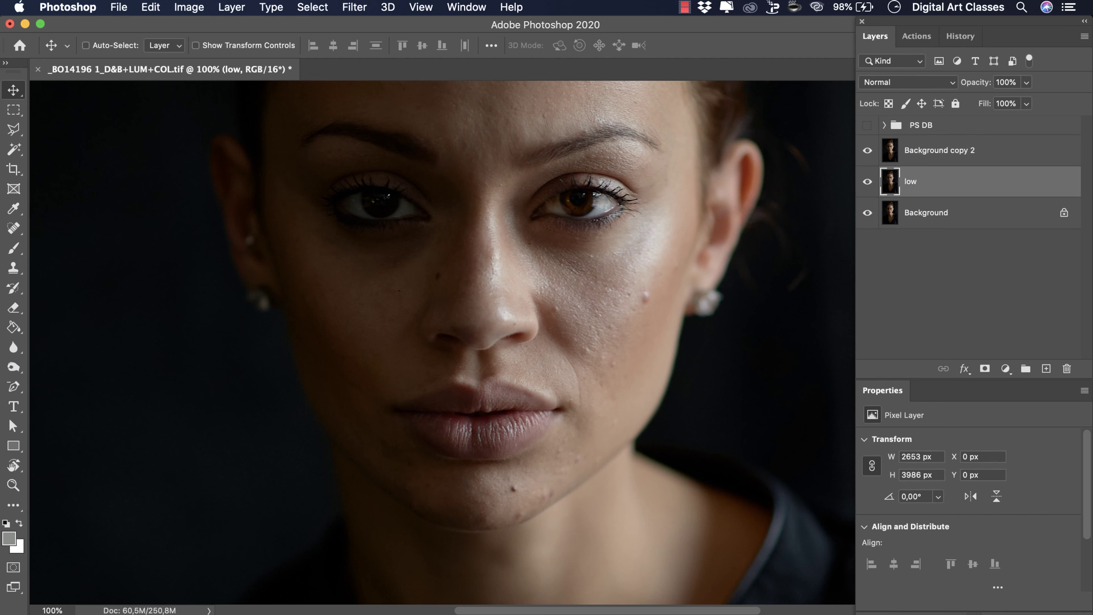
{"action": "double_click", "coordinate": [954, 151]}
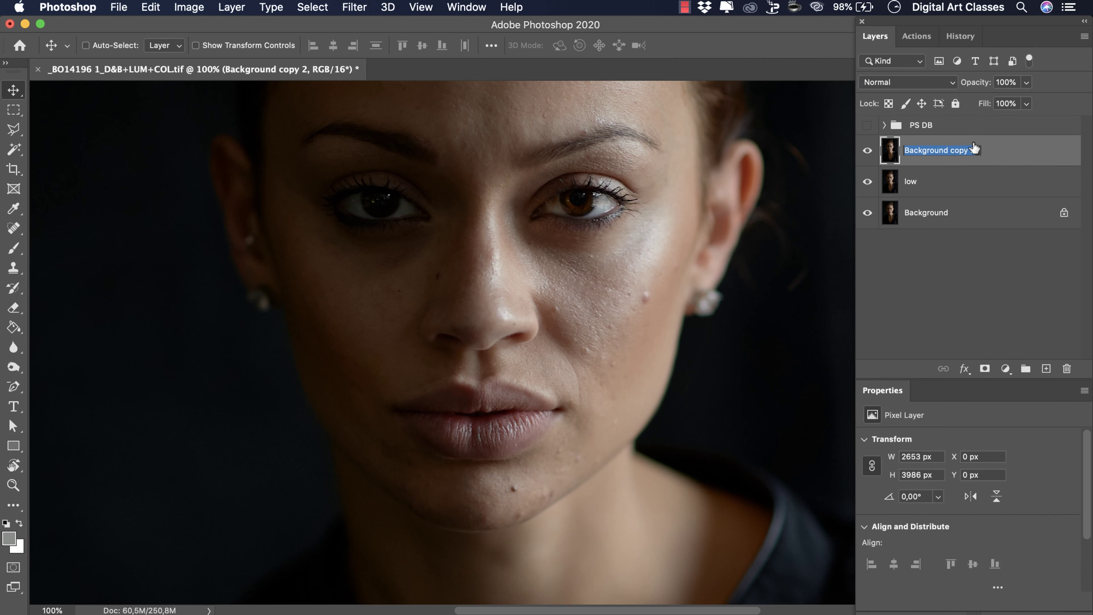
{"action": "type", "text": "high"}
{"action": "key", "text": "Return"}
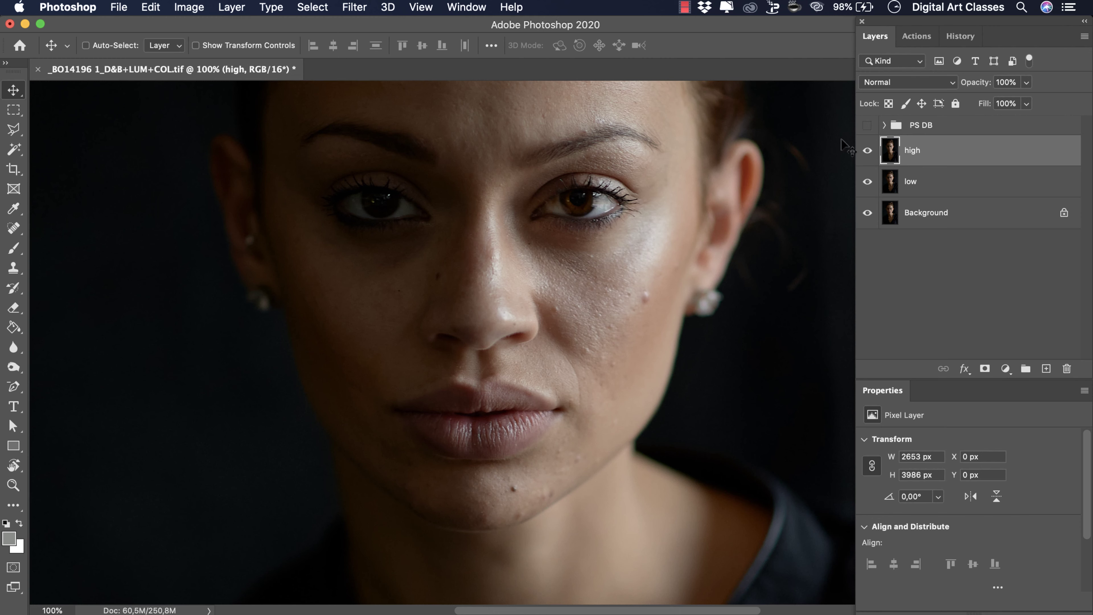
Step: Hide the high layer and apply a Gaussian Blur with a 4,5-pixel radius to the low layer
{"action": "left_click", "coordinate": [867, 152]}
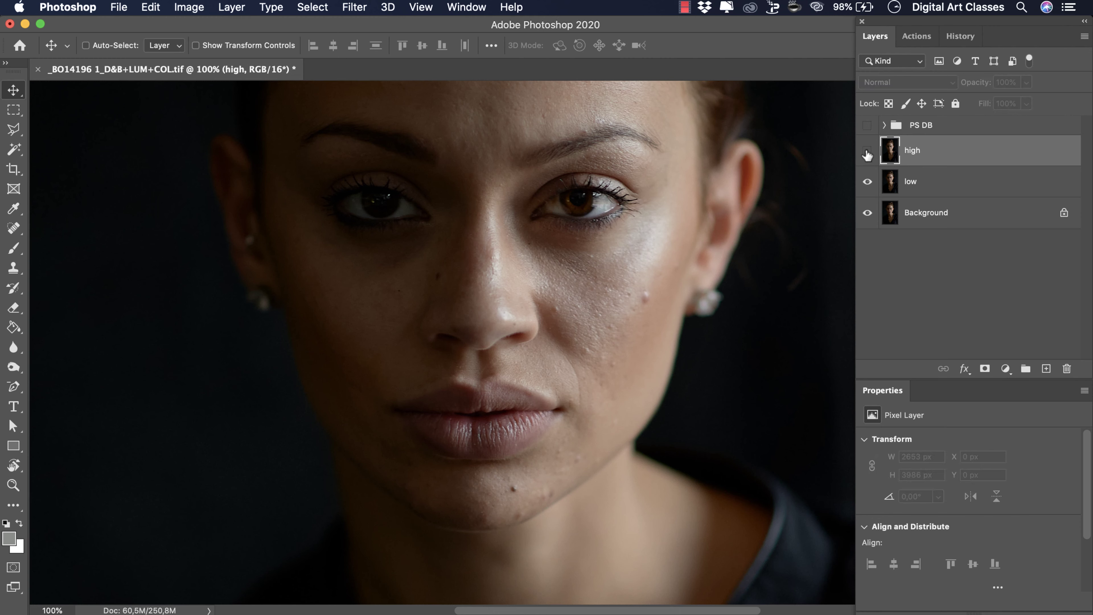
{"action": "left_click", "coordinate": [919, 185]}
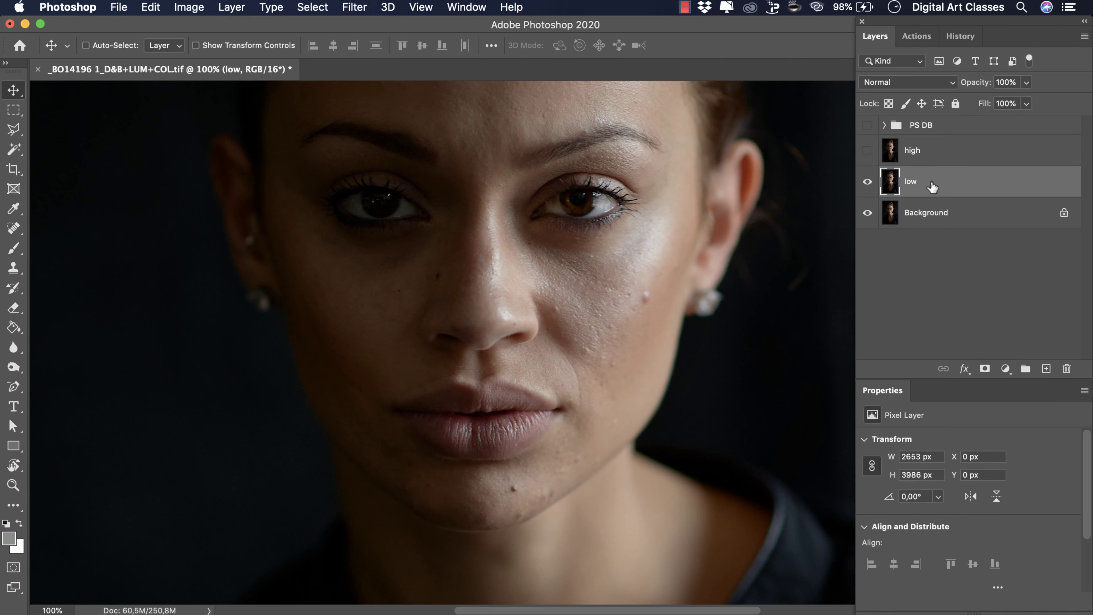
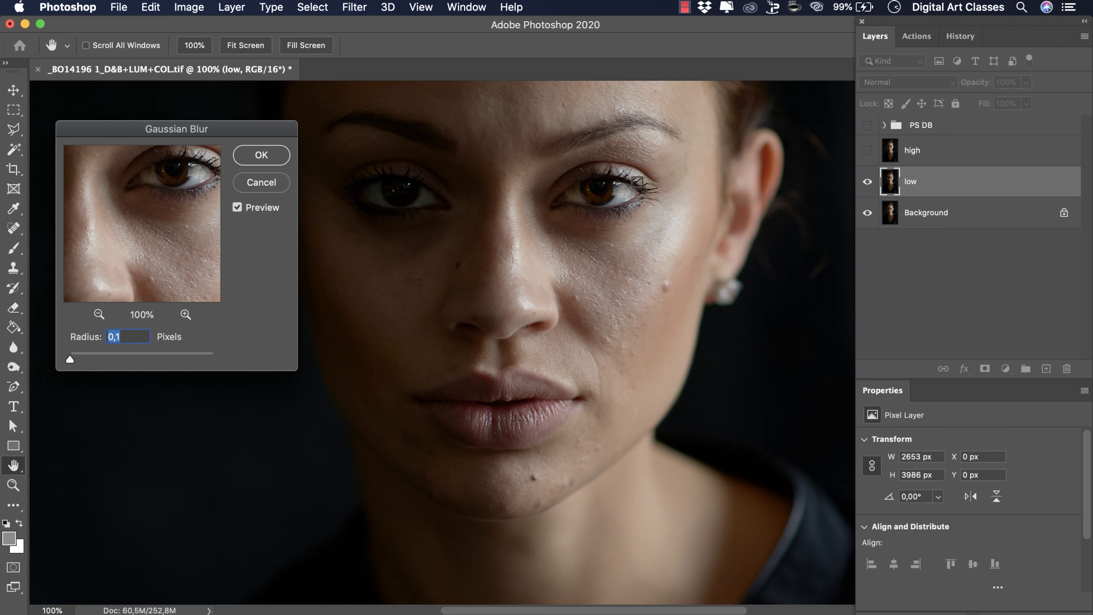
{"action": "scroll", "coordinate": [596, 363], "scroll_direction": "up", "scroll_amount": 2}
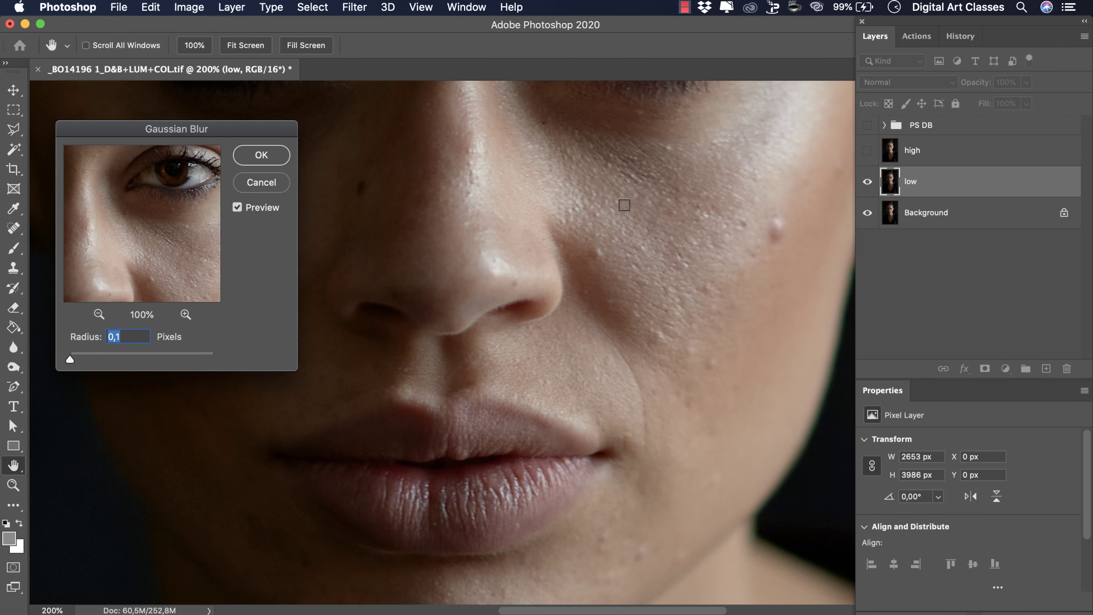
{"action": "left_click_drag", "start_coordinate": [680, 206], "coordinate": [552, 264]}
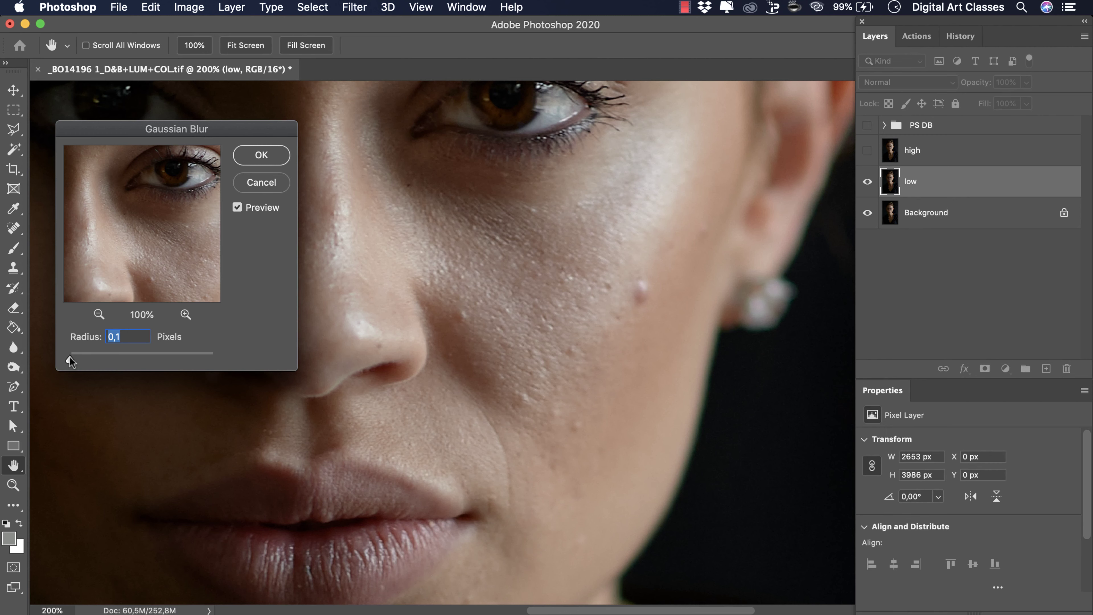
{"action": "left_click_drag", "start_coordinate": [69, 356], "coordinate": [110, 361]}
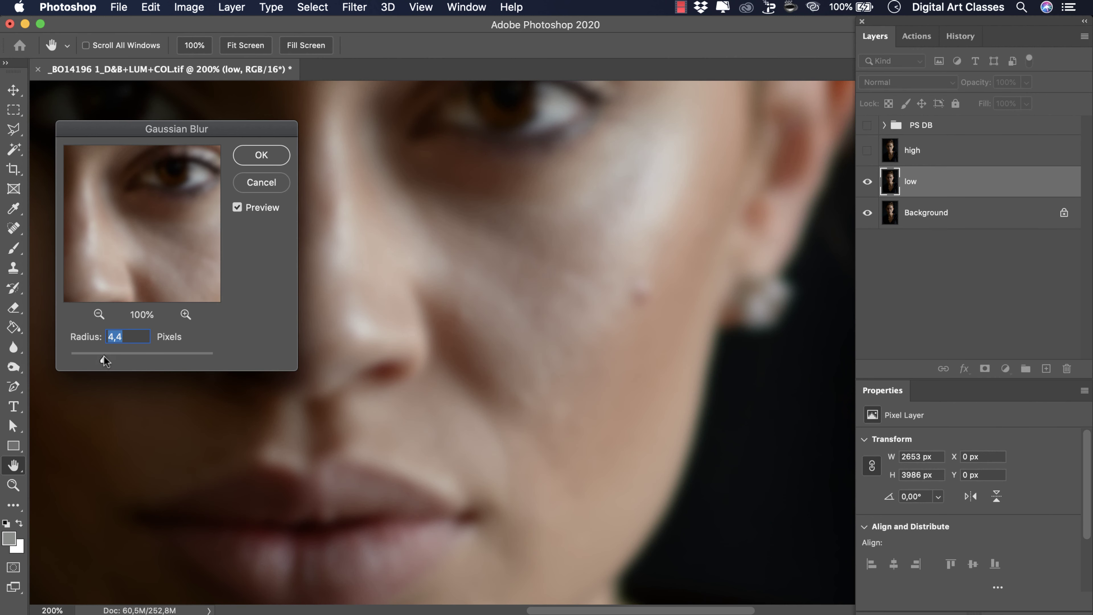
{"action": "left_click_drag", "start_coordinate": [104, 356], "coordinate": [101, 359]}
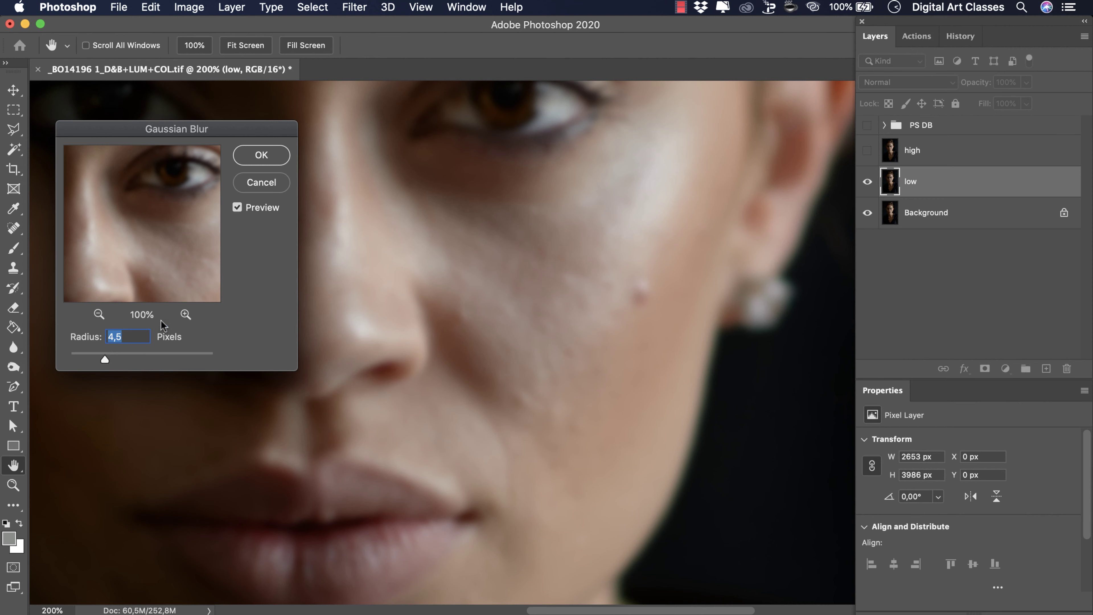
{"action": "left_click", "coordinate": [238, 208]}
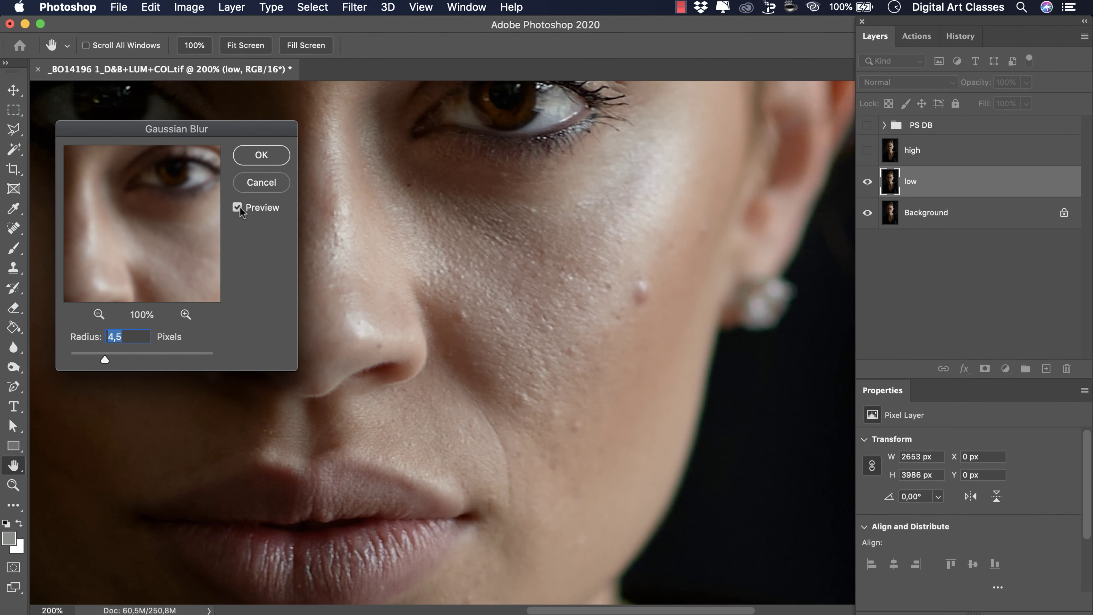
{"action": "left_click", "coordinate": [238, 208]}
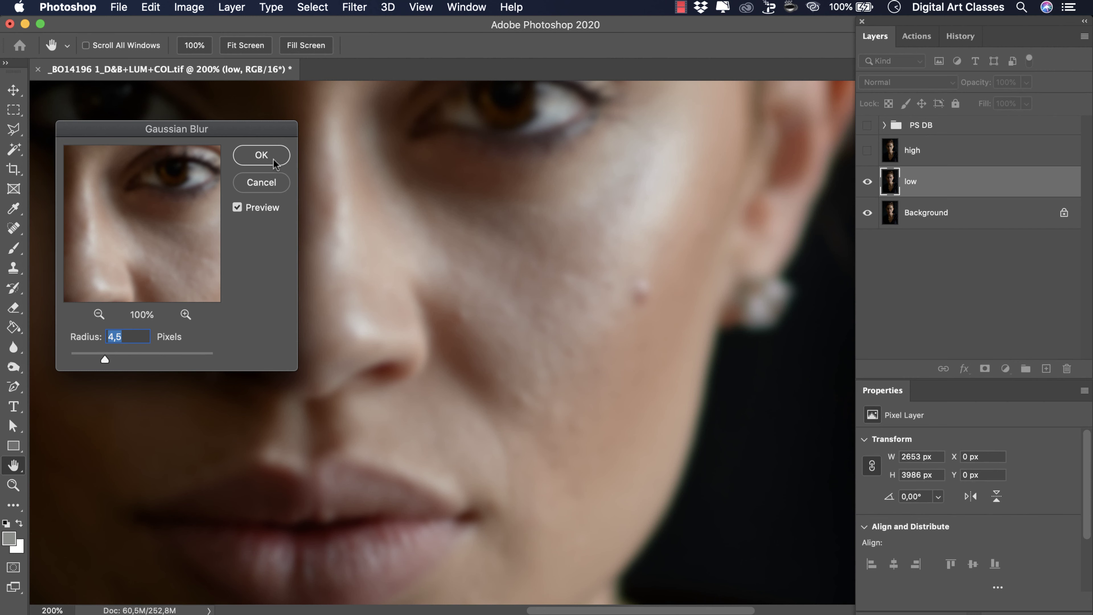
{"action": "left_click", "coordinate": [282, 156]}
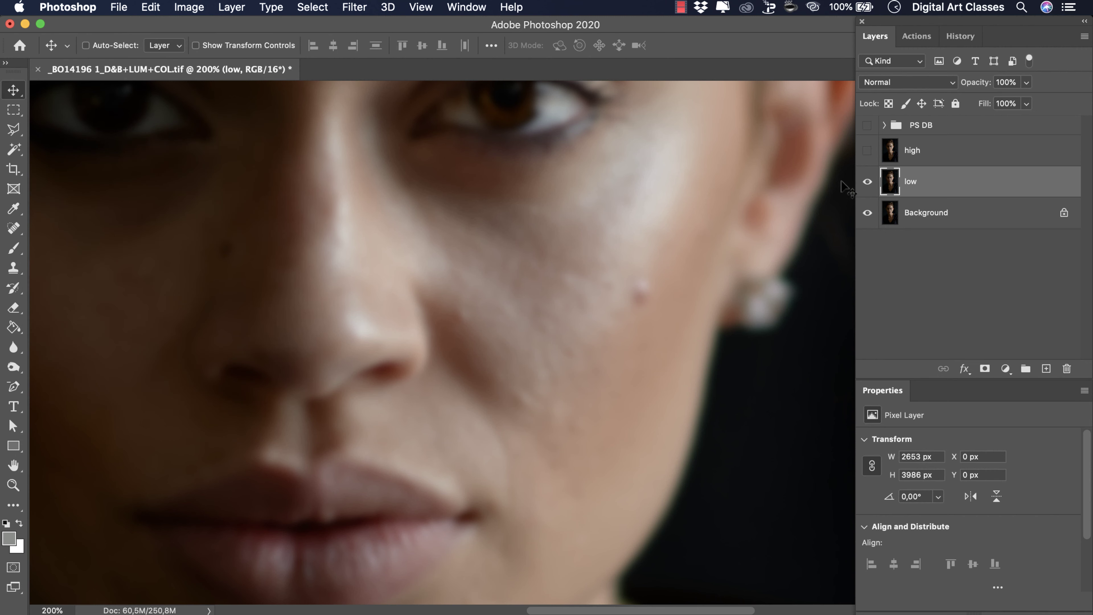
Step: Show the high layer and run Apply Image on it with the low layer, RGB channel inverted, Add blending, scale 2 and offset 0
{"action": "double_click", "coordinate": [909, 180]}
{"action": "left_click", "coordinate": [867, 150]}
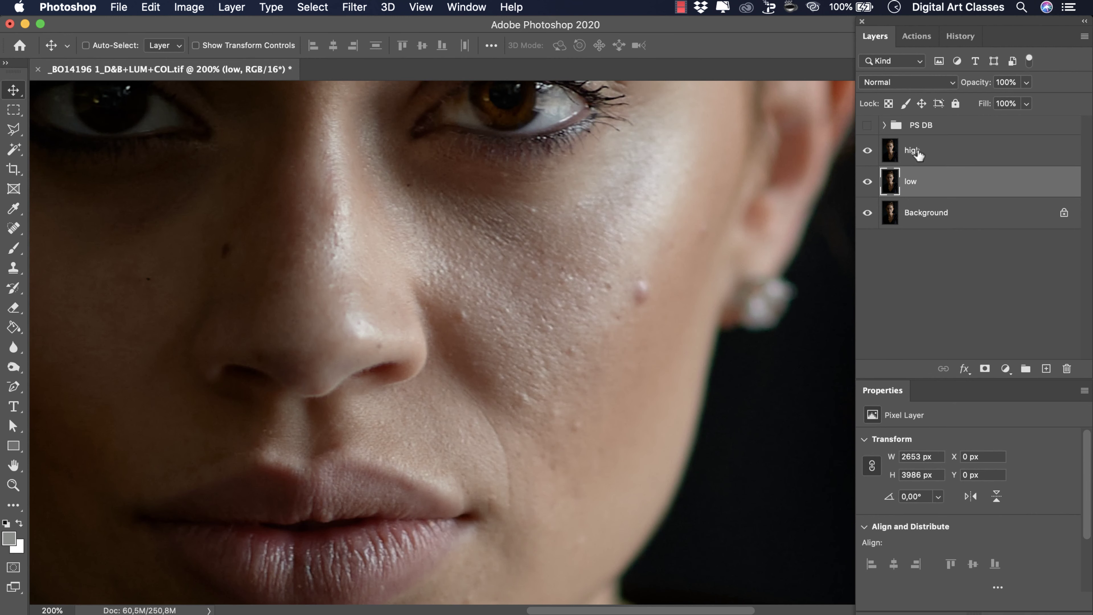
{"action": "left_click", "coordinate": [916, 149]}
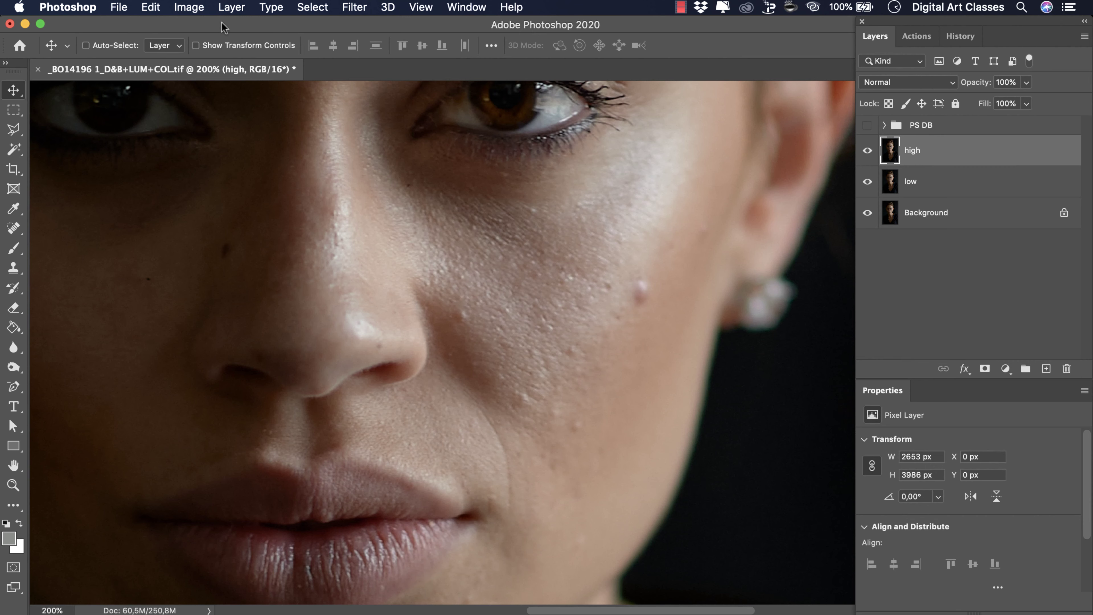
{"action": "left_click", "coordinate": [196, 10]}
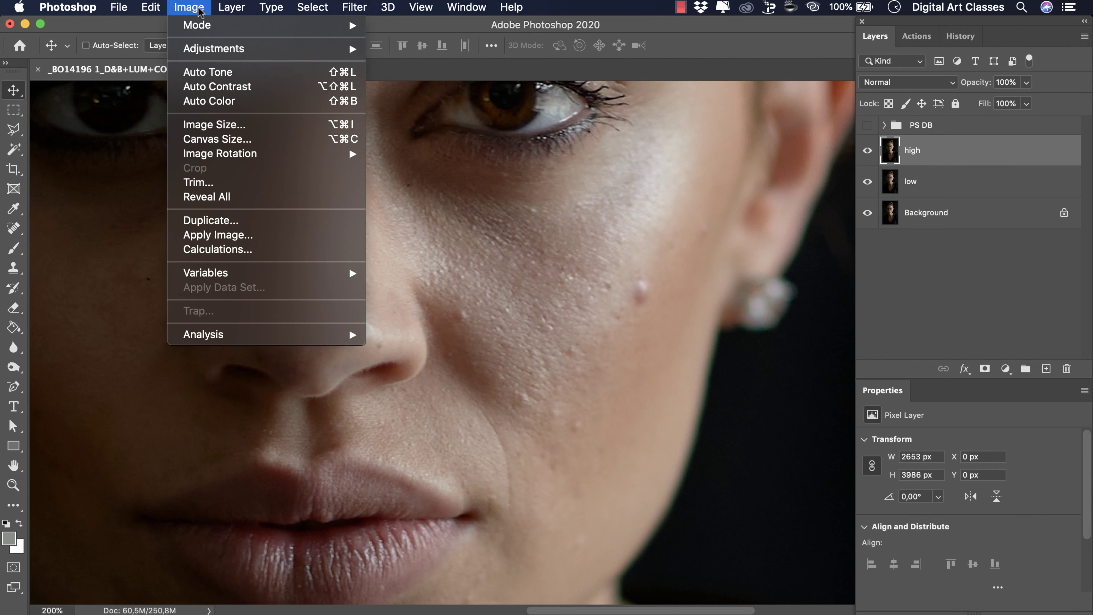
{"action": "left_click", "coordinate": [252, 234]}
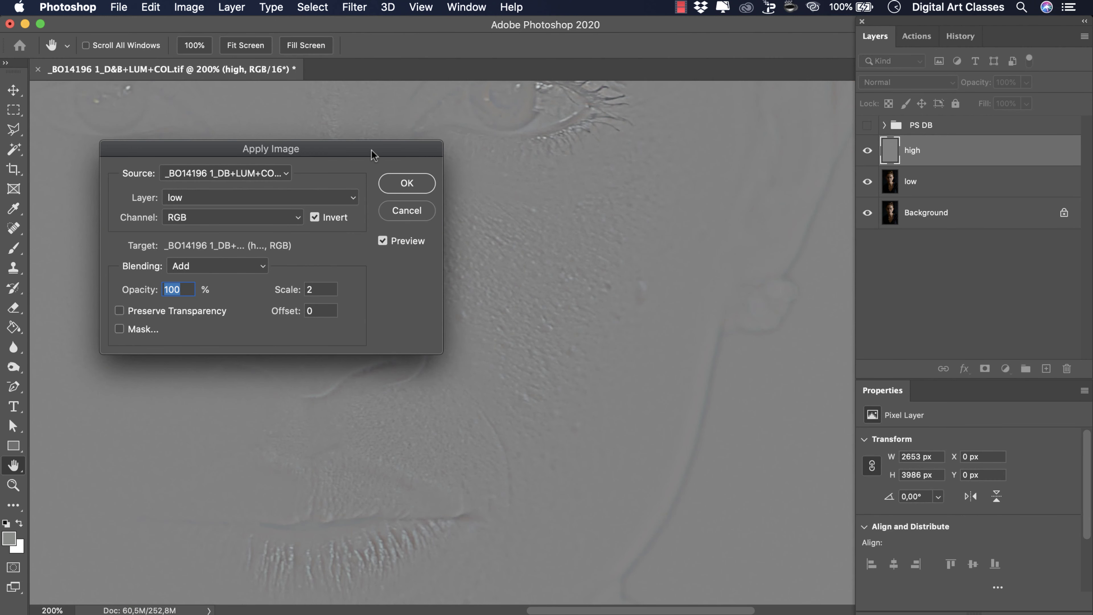
{"action": "left_click_drag", "start_coordinate": [373, 151], "coordinate": [371, 249]}
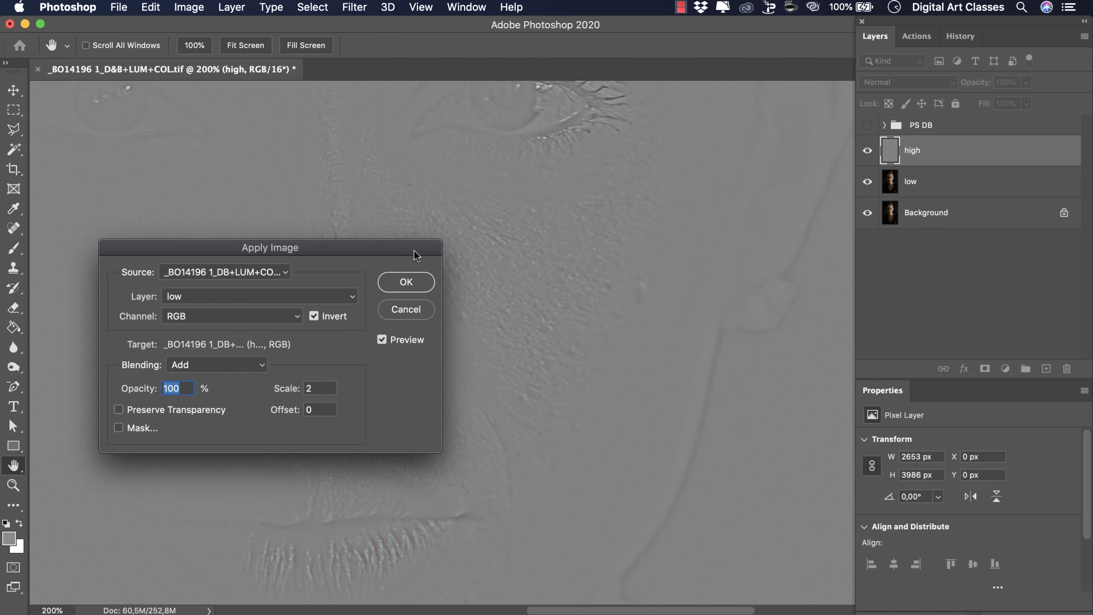
{"action": "left_click_drag", "start_coordinate": [416, 248], "coordinate": [385, 134]}
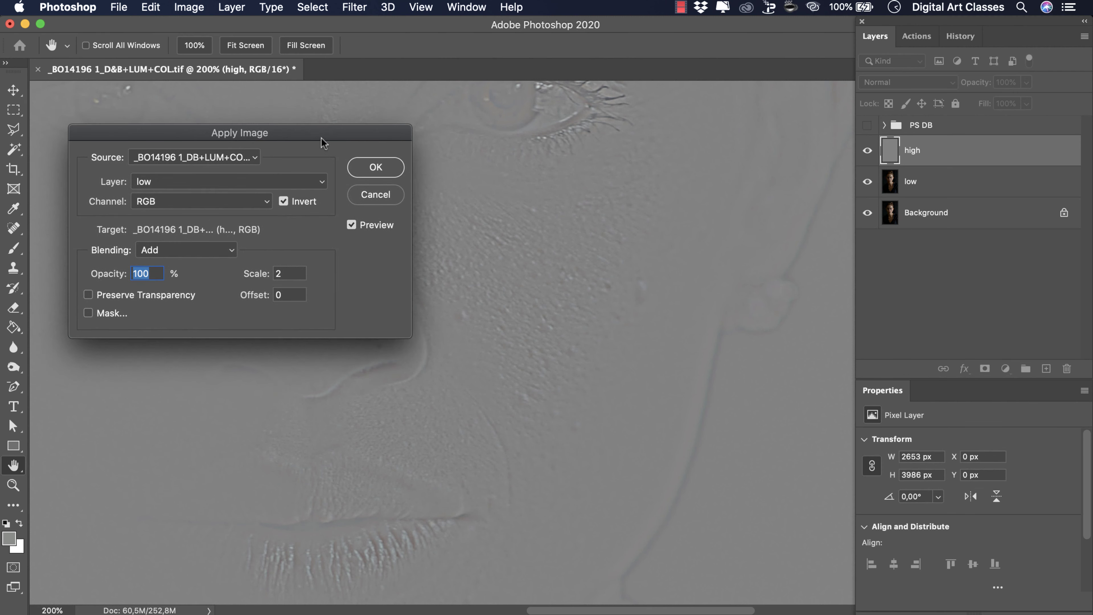
{"action": "left_click", "coordinate": [296, 181]}
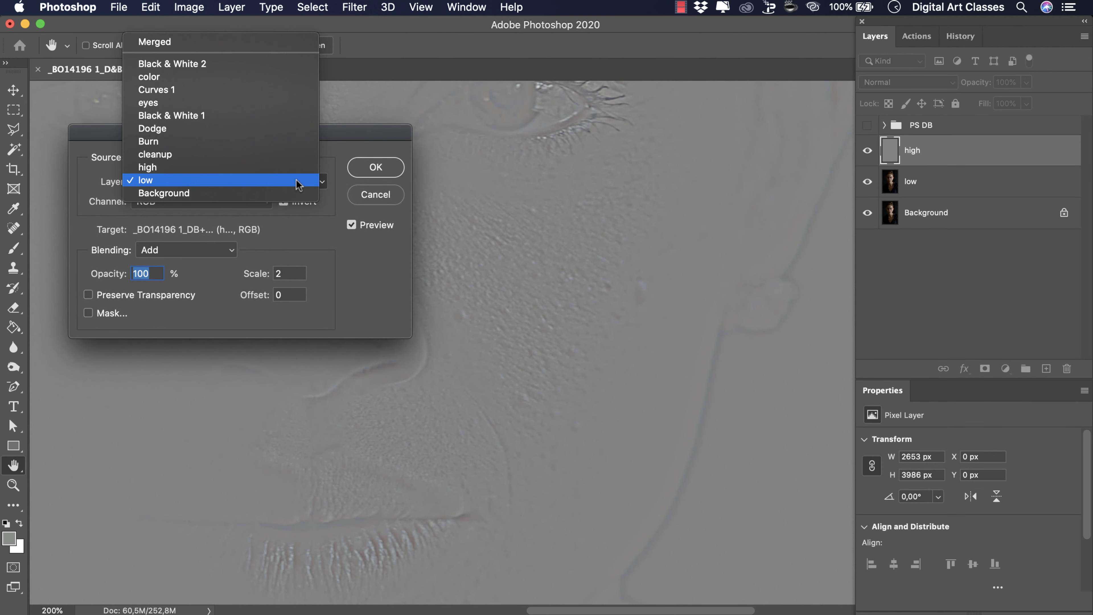
{"action": "left_click", "coordinate": [271, 180]}
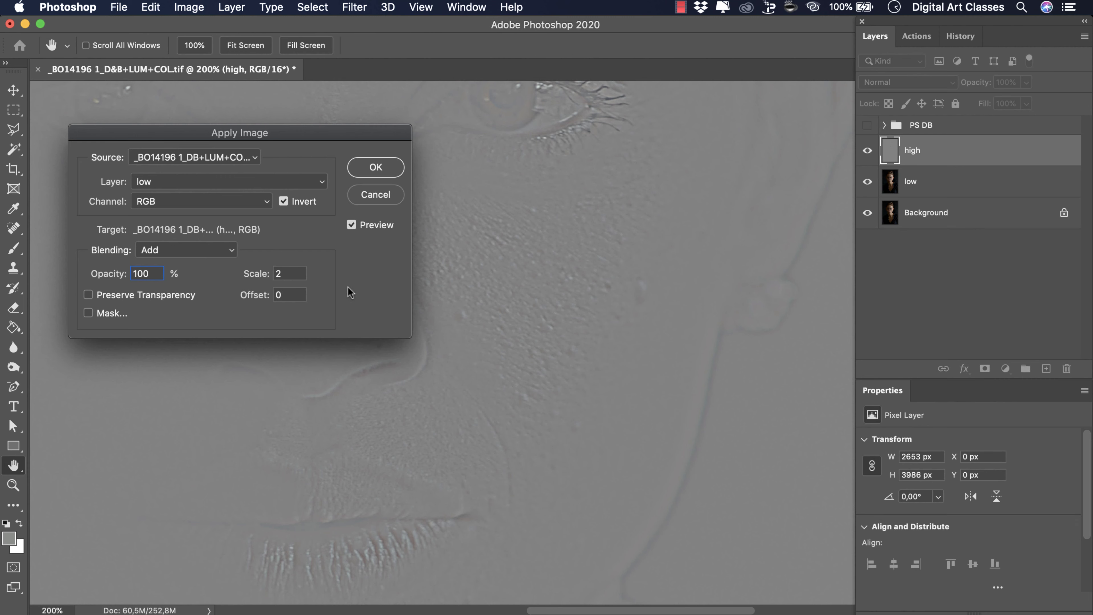
{"action": "left_click", "coordinate": [391, 167]}
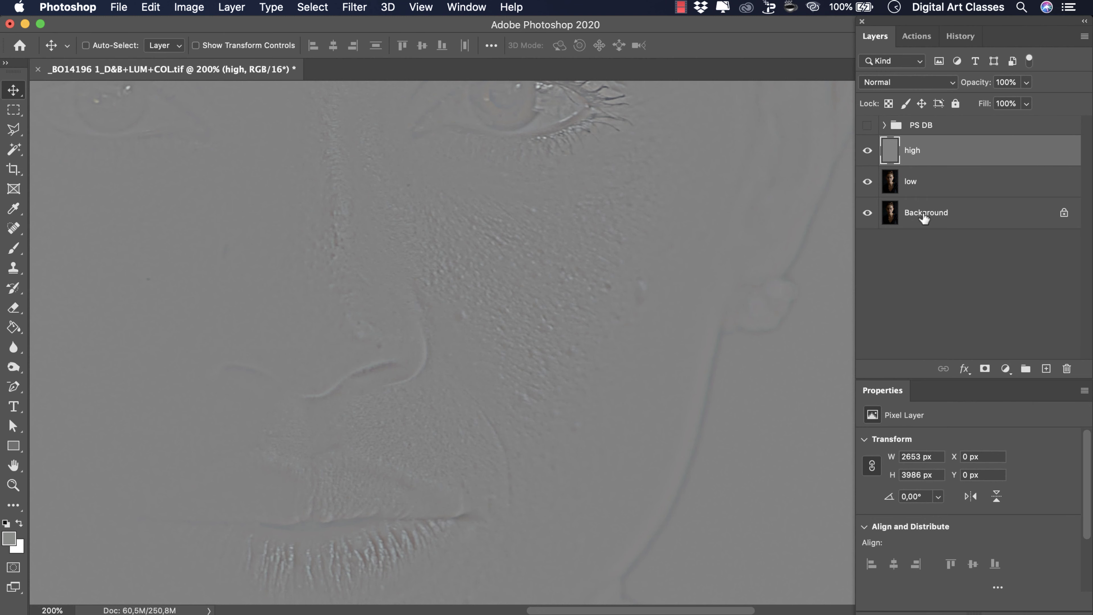
Step: Duplicate the Background layer and move the copy directly above the high layer
{"action": "left_click", "coordinate": [941, 218]}
{"action": "key", "text": "super+j"}
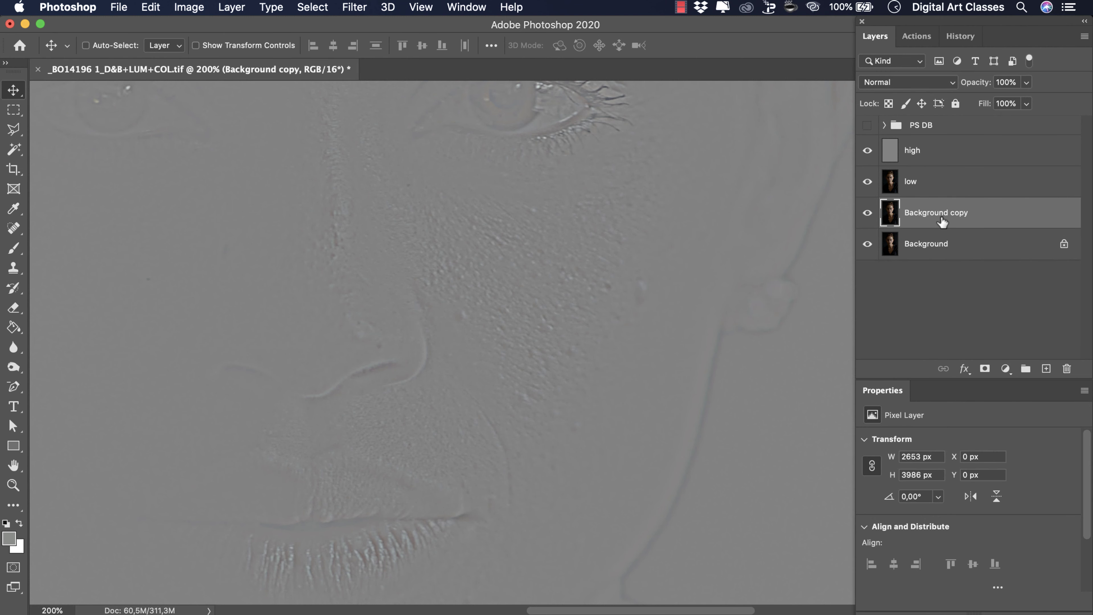
{"action": "key", "text": "super+shift+bracketright"}
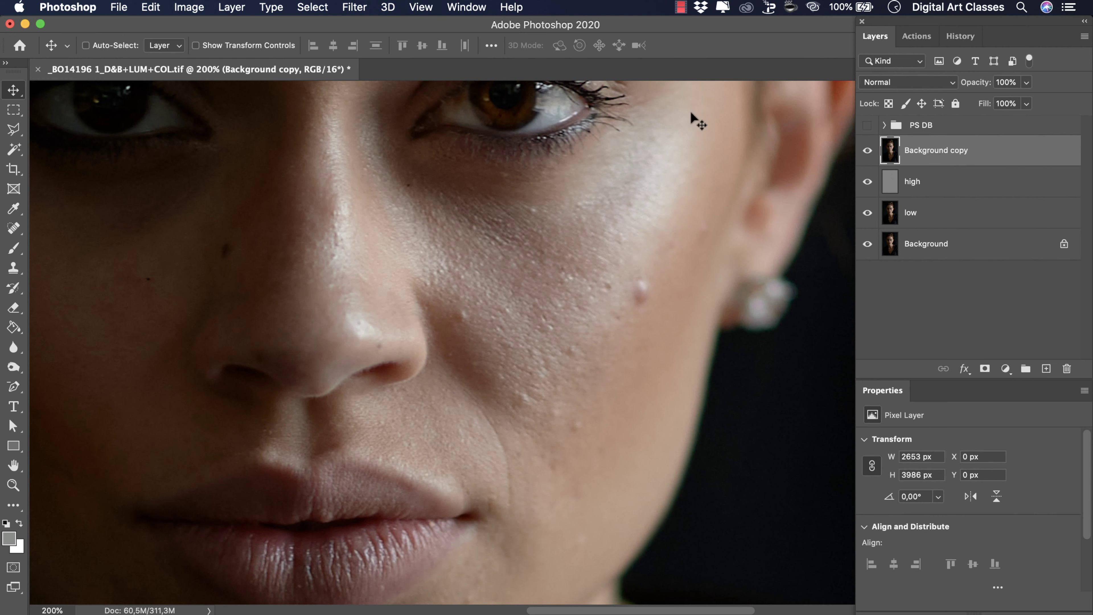
Step: Try Apply Image on the background copy with the low layer, Subtract, scale 1, offset 128 and no inversion, and discard the copy
{"action": "left_click", "coordinate": [189, 7]}
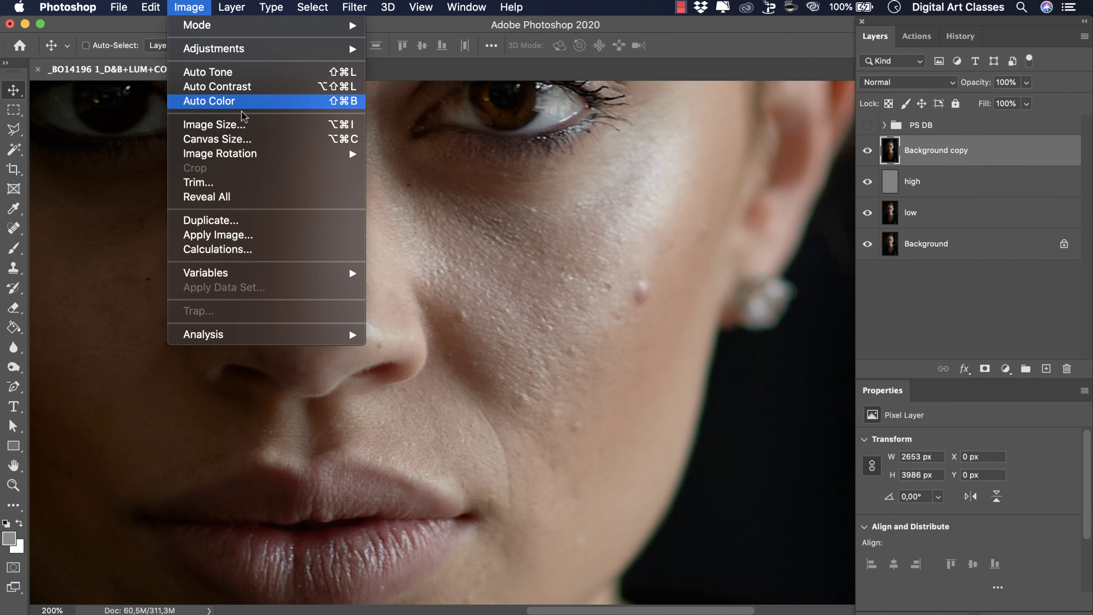
{"action": "left_click", "coordinate": [236, 234]}
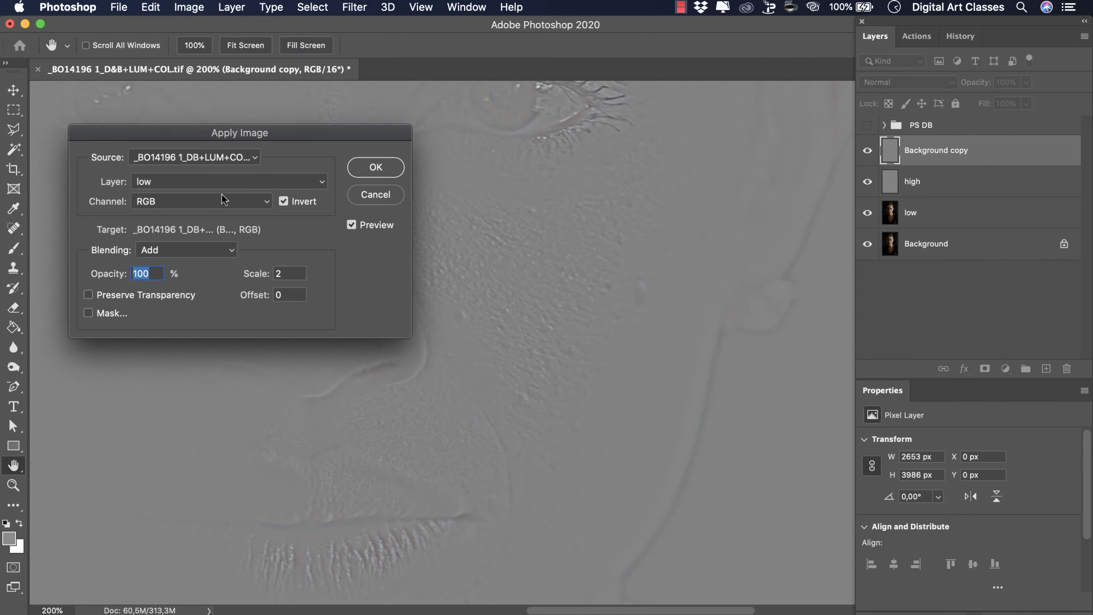
{"action": "left_click", "coordinate": [194, 250]}
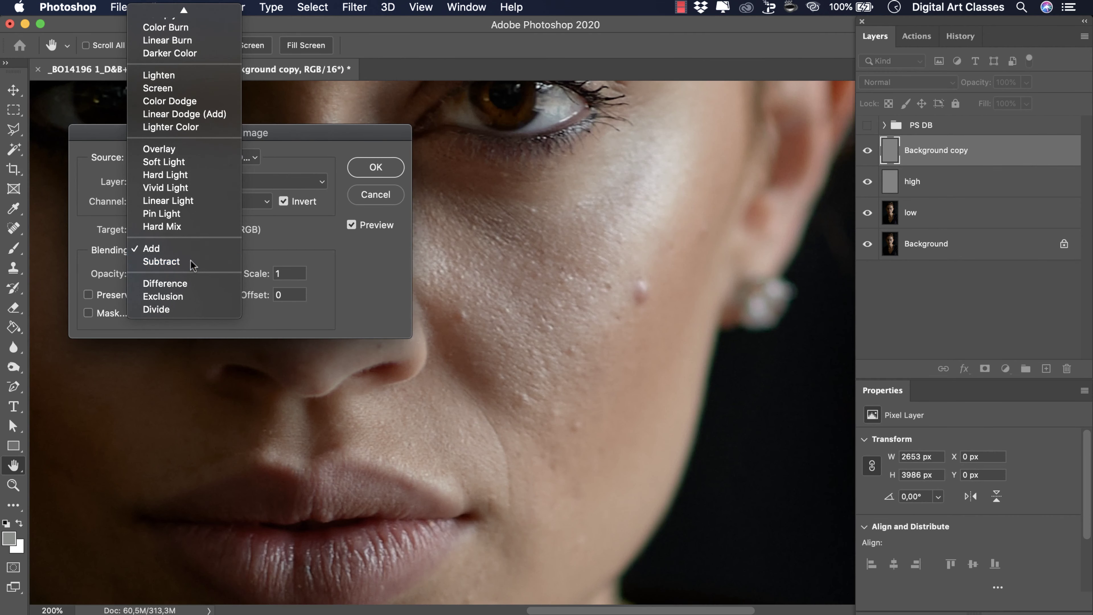
{"action": "left_click", "coordinate": [208, 261]}
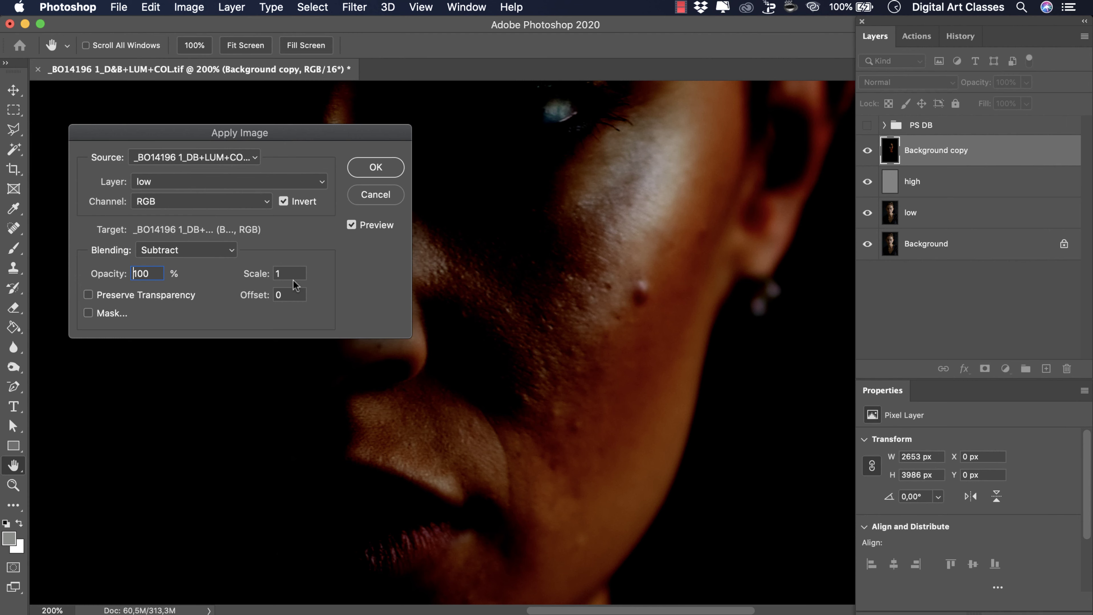
{"action": "double_click", "coordinate": [286, 288]}
{"action": "type", "text": "128"}
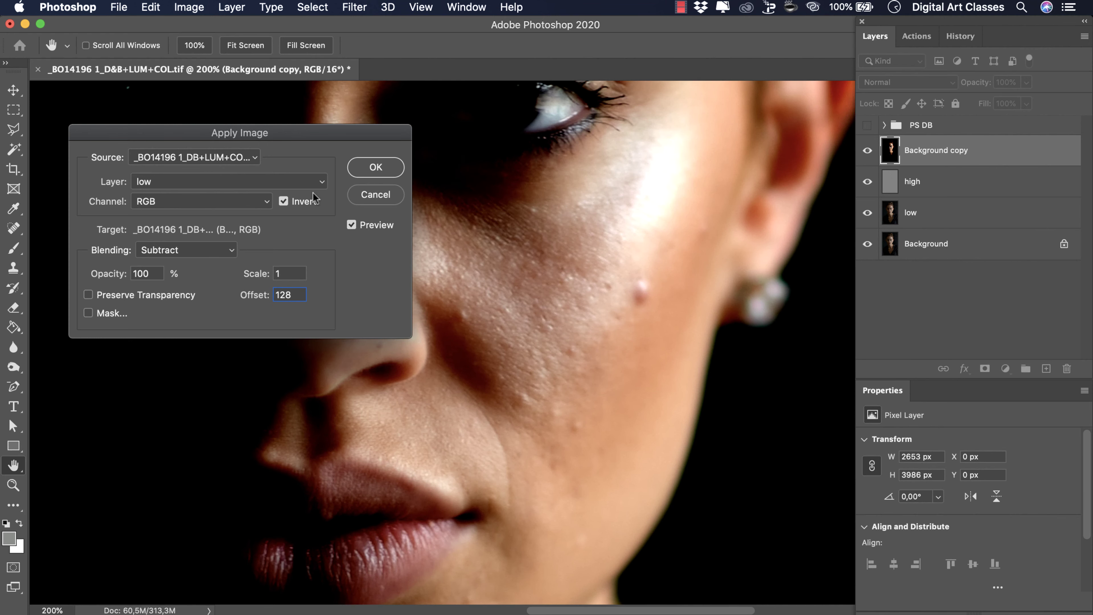
{"action": "left_click", "coordinate": [284, 201]}
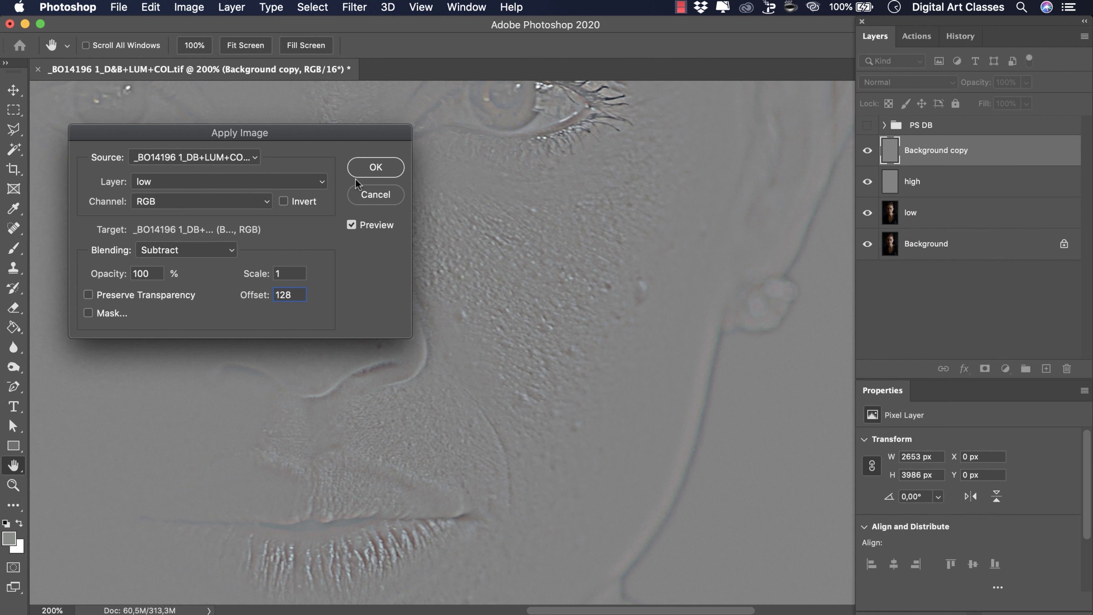
{"action": "left_click", "coordinate": [375, 194]}
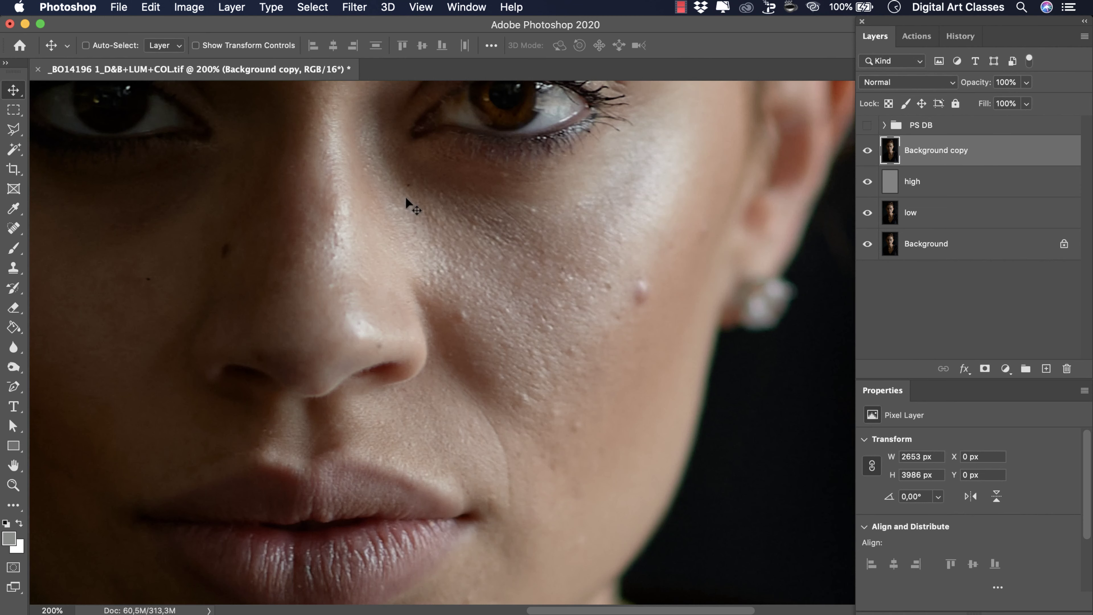
{"action": "key", "text": "Delete"}
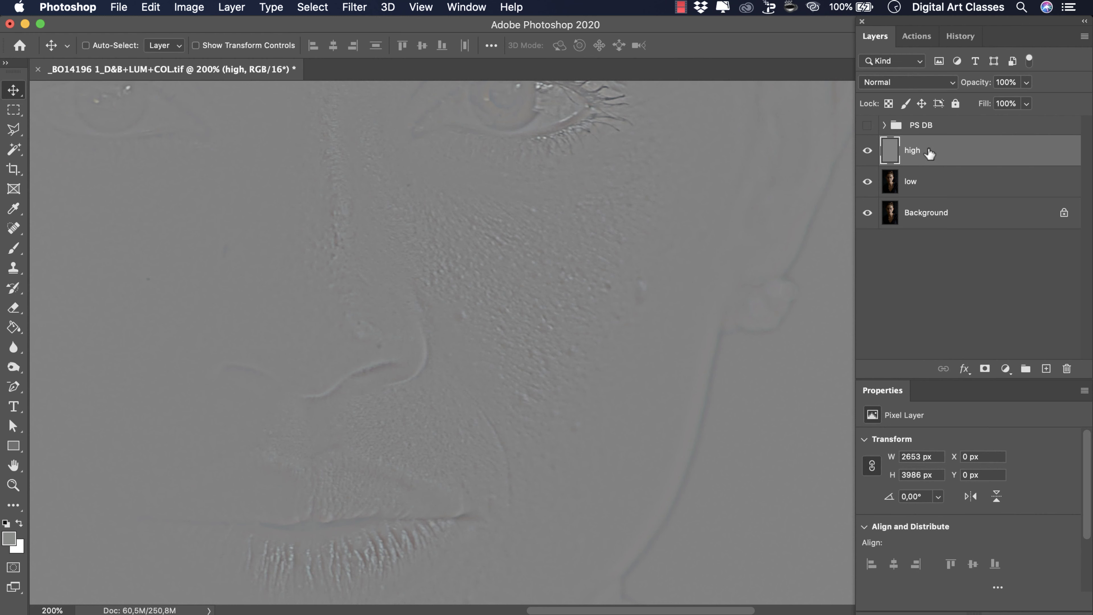
Step: Set the high layer's blend mode to Linear Light and group it with the low layer under the name FS
{"action": "left_click", "coordinate": [938, 86]}
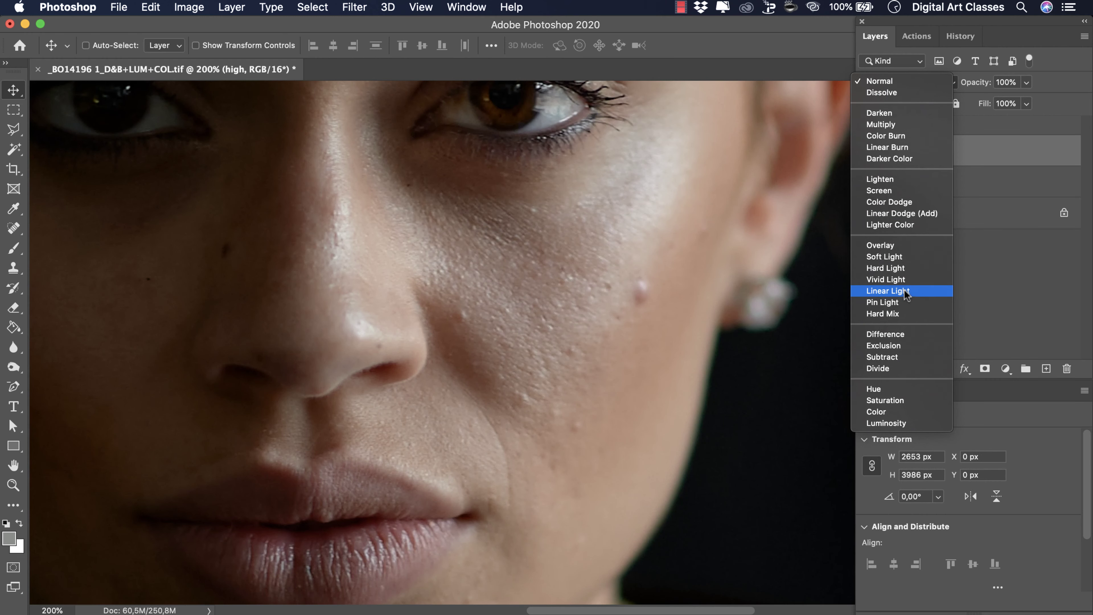
{"action": "left_click", "coordinate": [905, 291]}
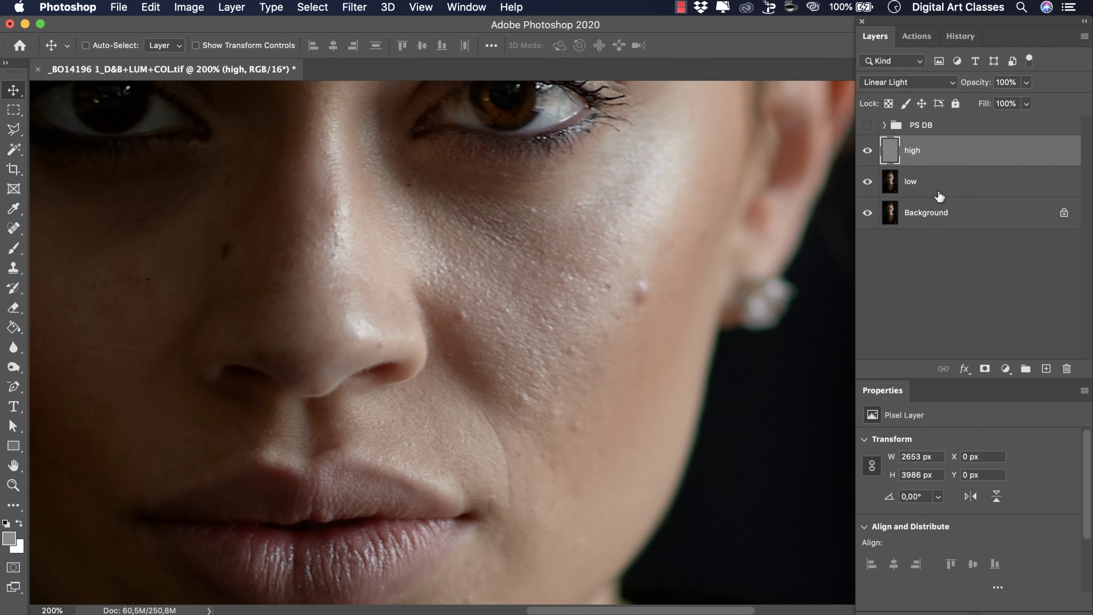
{"action": "left_click", "coordinate": [921, 183], "text": "shift"}
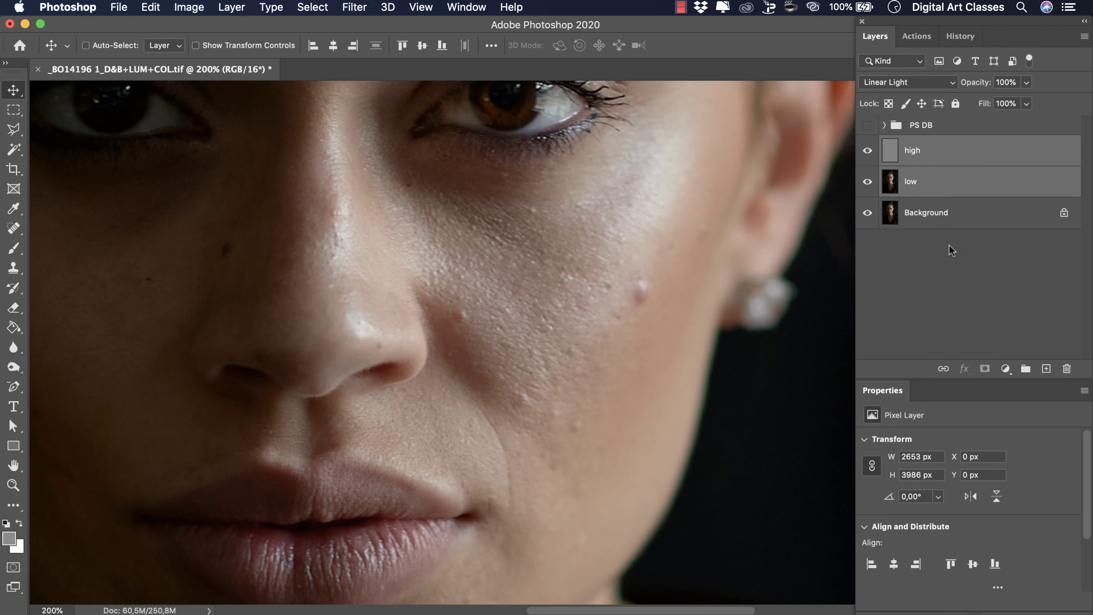
{"action": "key", "text": "super+g"}
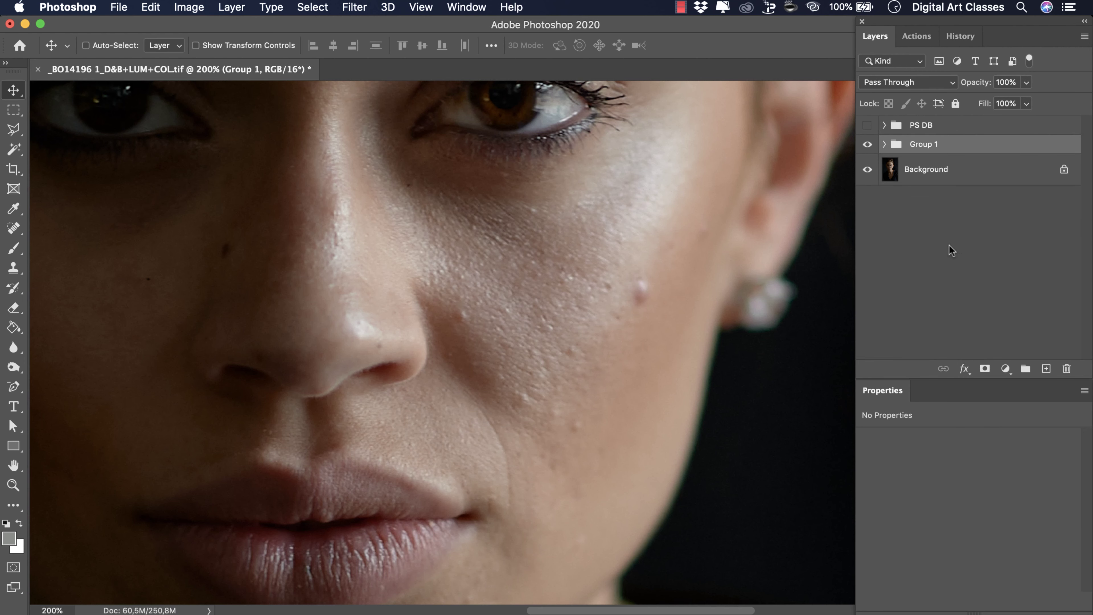
{"action": "double_click", "coordinate": [934, 146]}
{"action": "type", "text": "FS"}
{"action": "key", "text": "Return"}
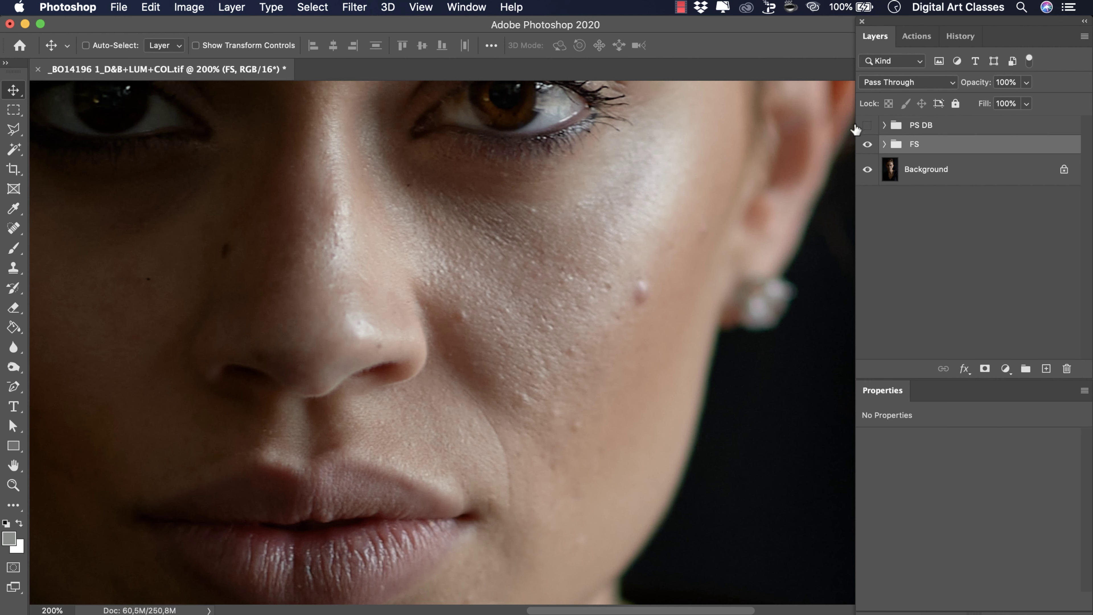
Step: Compare the portrait with the FS group hidden and shown, leaving the group visible
{"action": "left_click", "coordinate": [866, 144]}
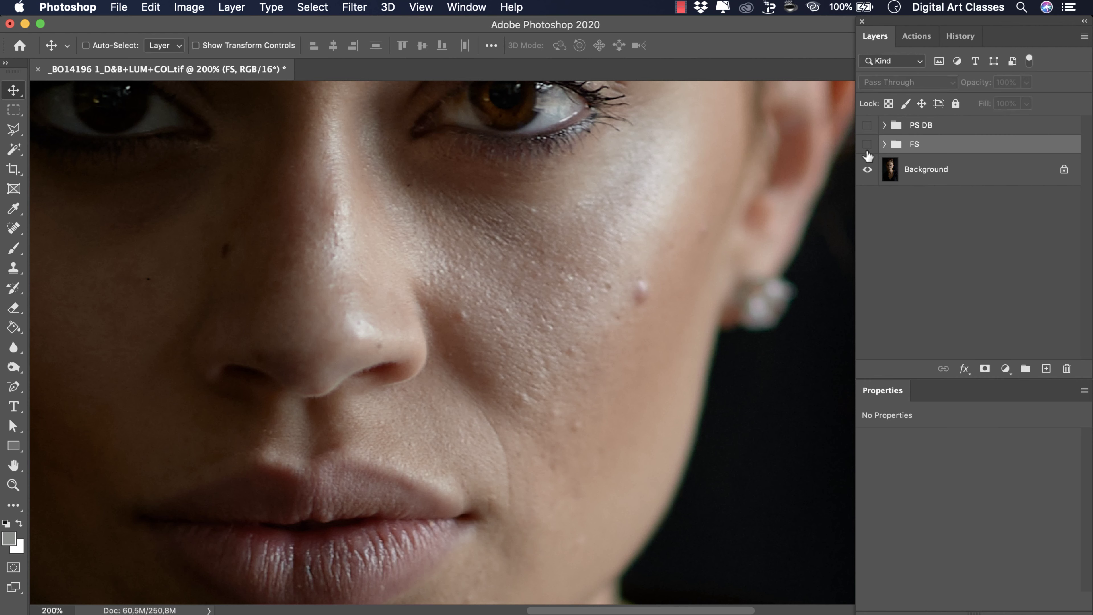
{"action": "left_click", "coordinate": [867, 145]}
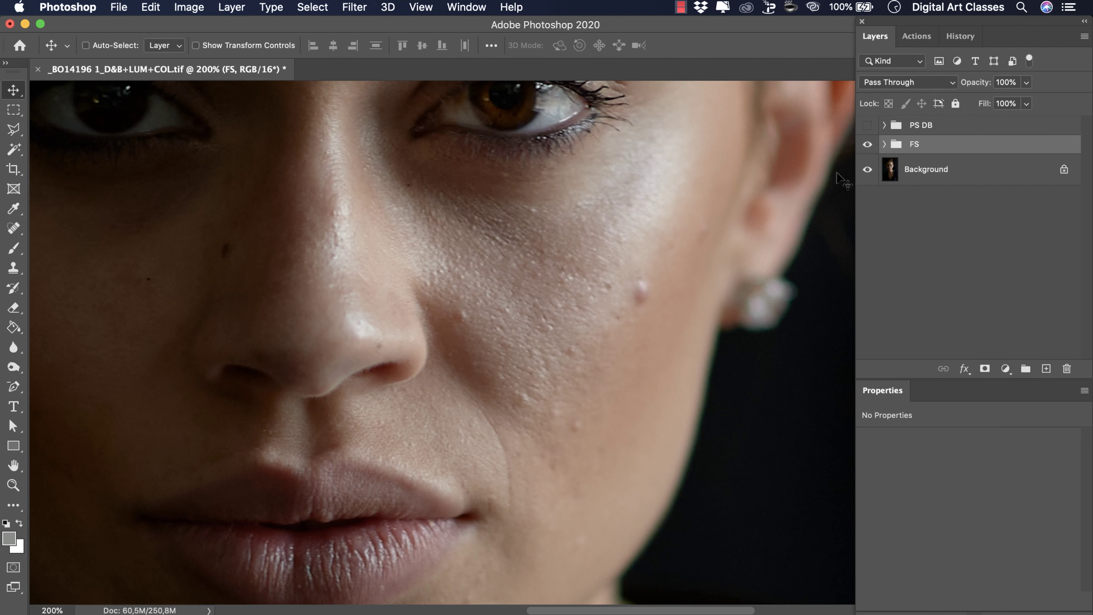
{"action": "left_click", "coordinate": [867, 145]}
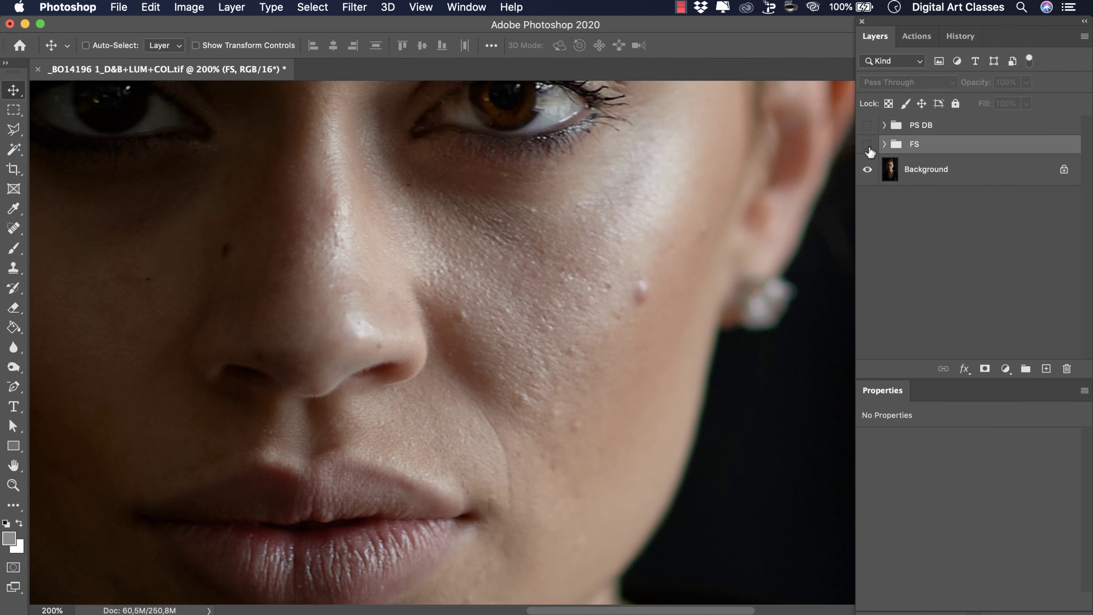
{"action": "left_click", "coordinate": [867, 145]}
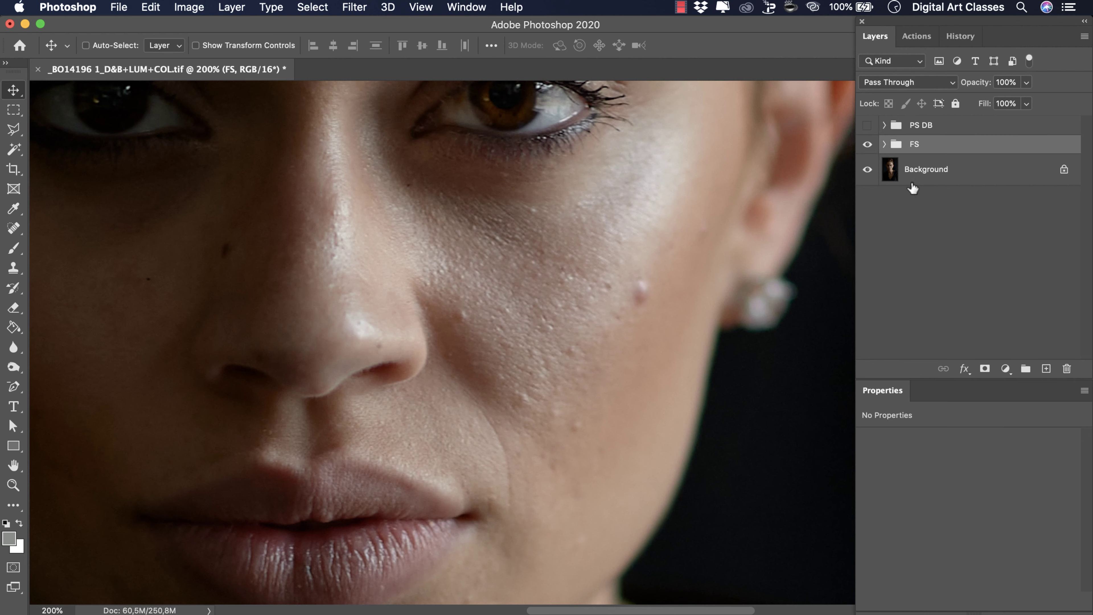
Step: Isolate the high layer inside the FS group by hiding low and Background, and examine its texture around the eyes, nose and lips
{"action": "left_click", "coordinate": [884, 145]}
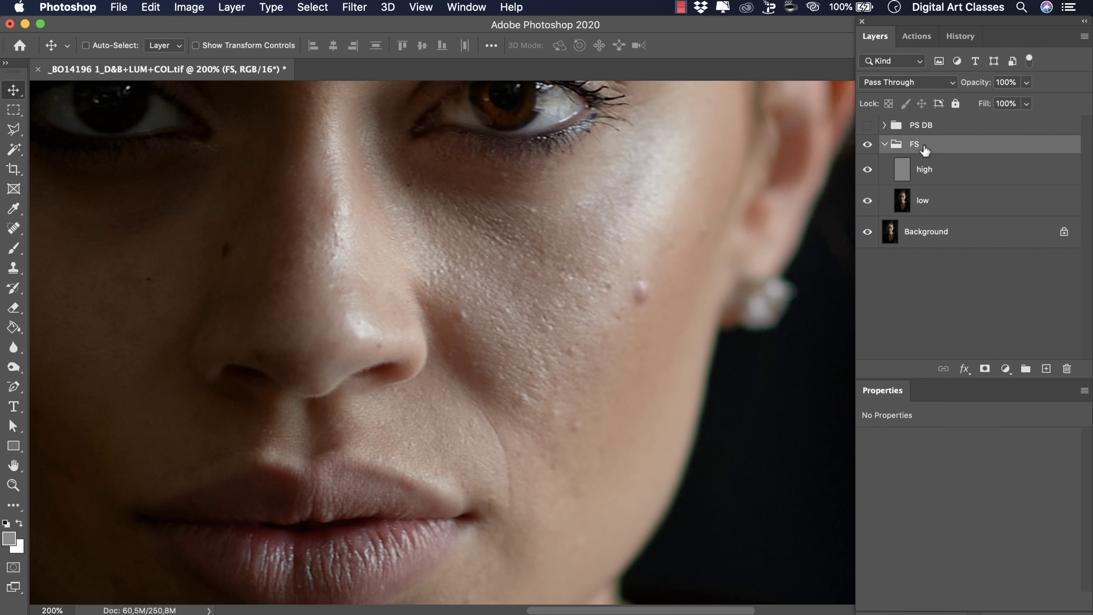
{"action": "left_click", "coordinate": [939, 171]}
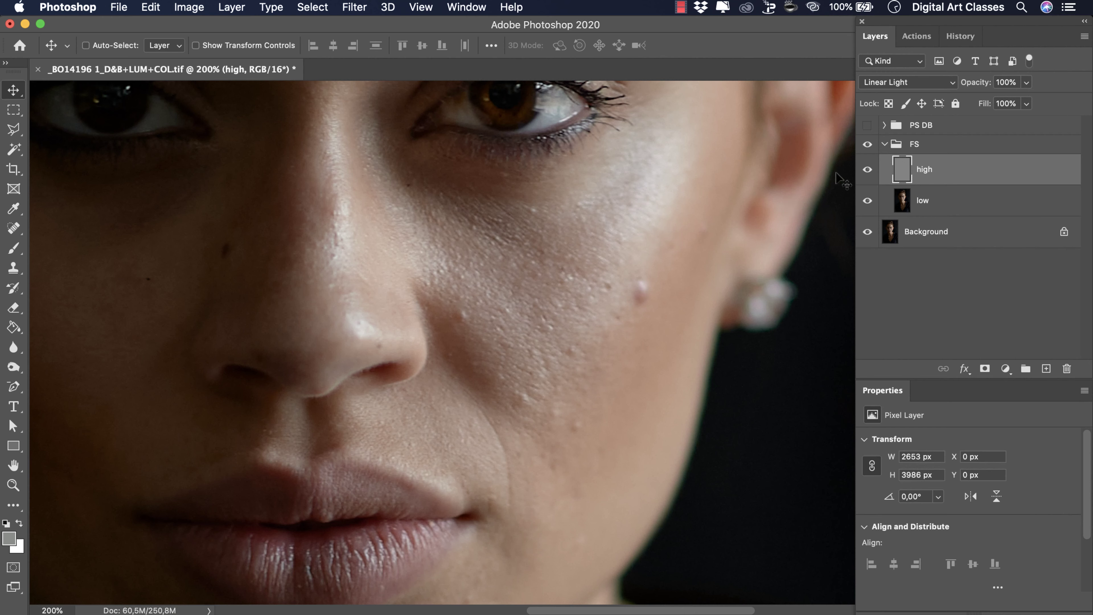
{"action": "left_click", "coordinate": [868, 202]}
{"action": "left_click", "coordinate": [868, 235]}
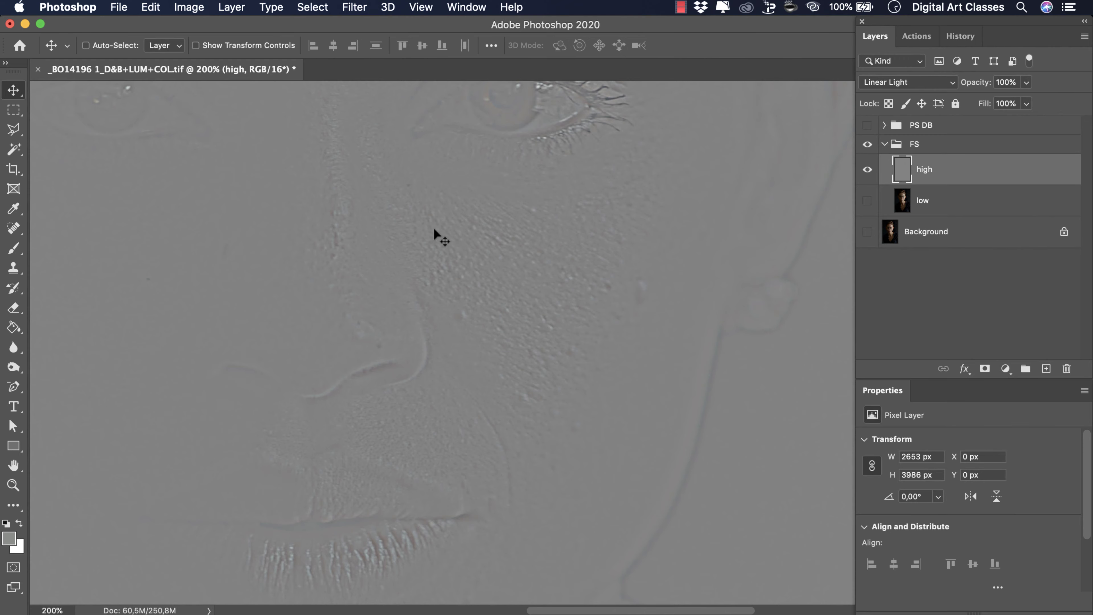
{"action": "left_click_drag", "start_coordinate": [371, 191], "coordinate": [471, 343]}
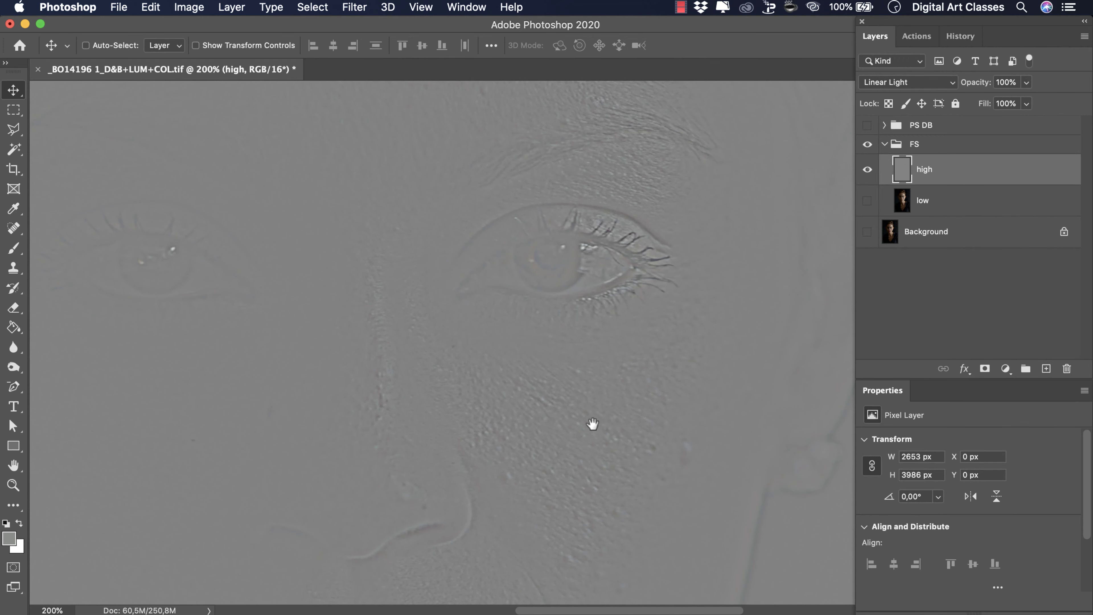
{"action": "left_click_drag", "start_coordinate": [590, 427], "coordinate": [531, 310]}
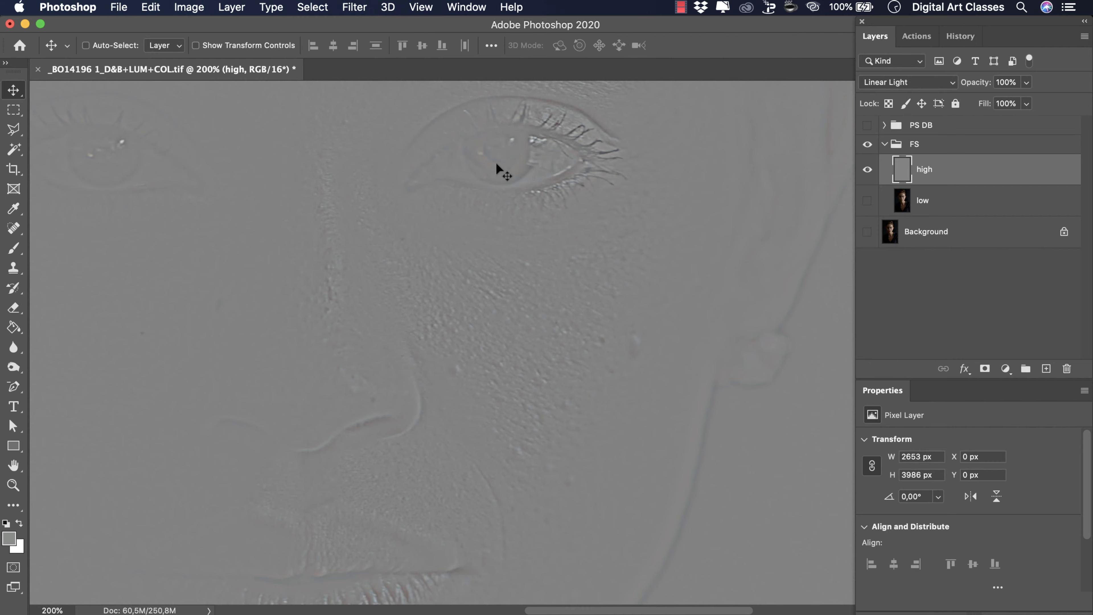
{"action": "left_click_drag", "start_coordinate": [446, 373], "coordinate": [516, 223]}
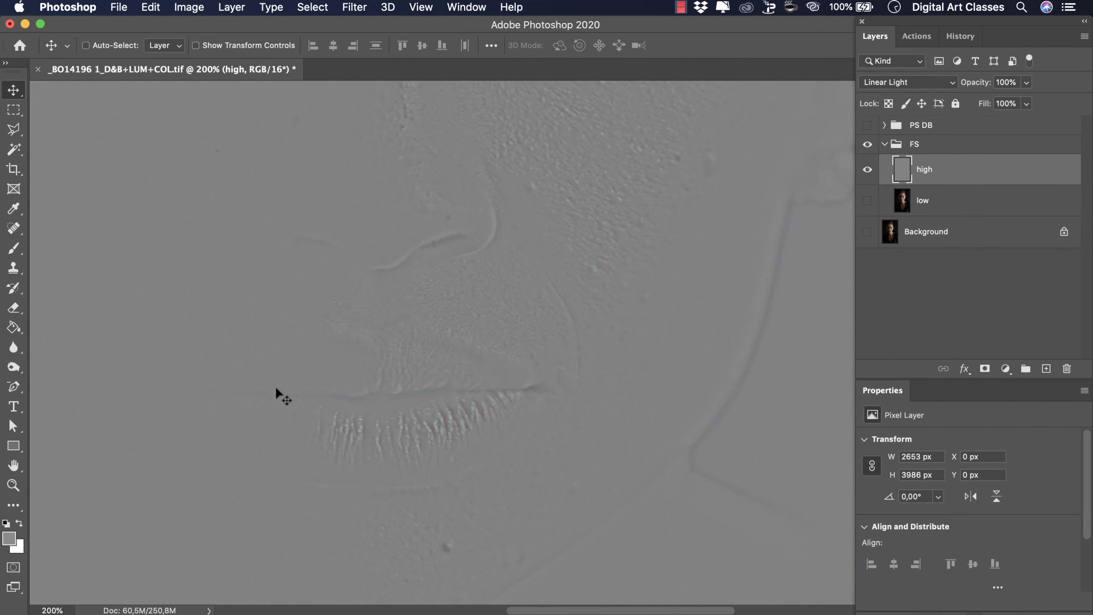
{"action": "left_click_drag", "start_coordinate": [633, 169], "coordinate": [568, 329]}
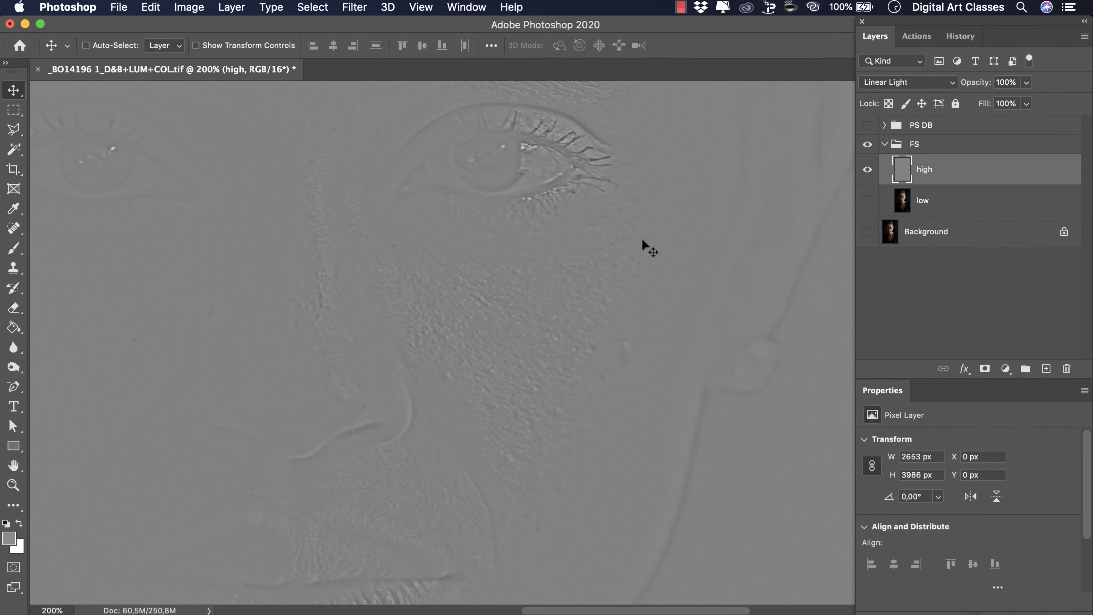
Step: Examine the low layer on its own inside the FS group, and leave both high and low visible
{"action": "left_click", "coordinate": [866, 172]}
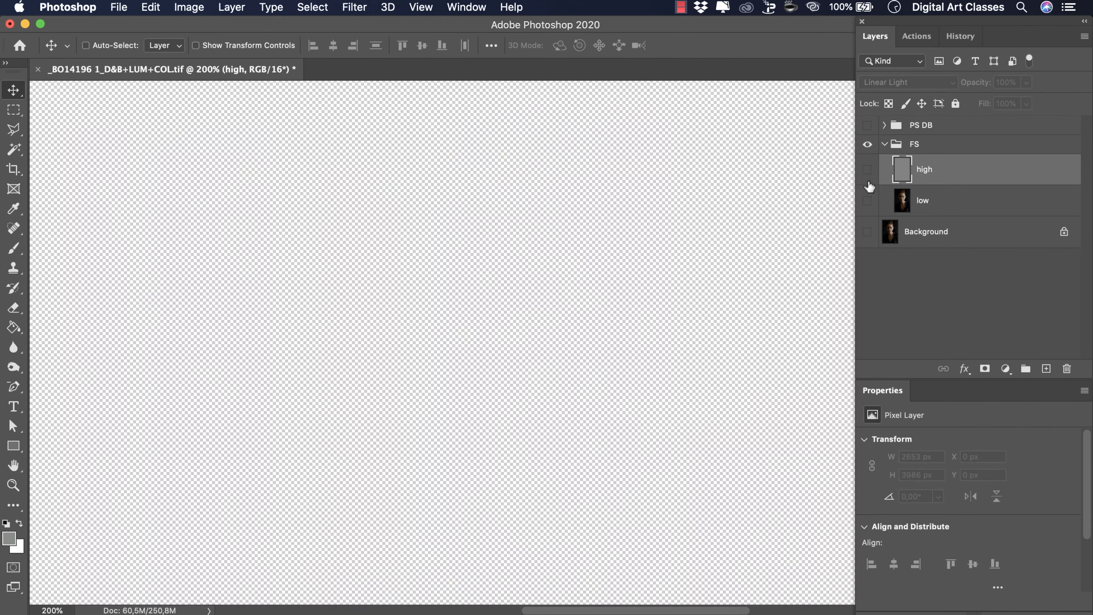
{"action": "left_click", "coordinate": [867, 200]}
{"action": "left_click", "coordinate": [901, 202]}
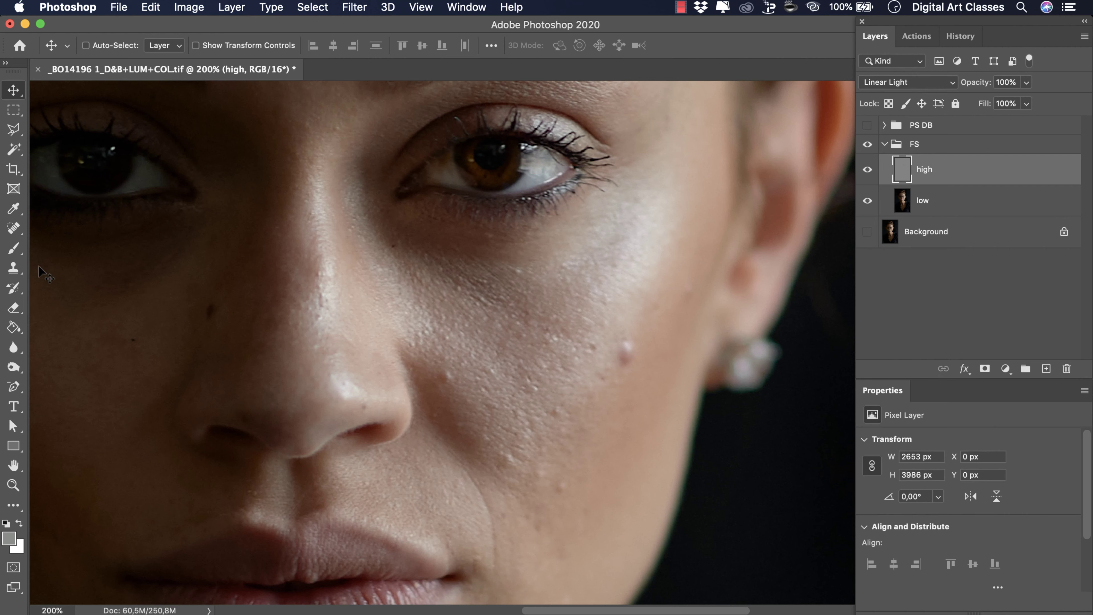
Step: Set up the Clone Stamp tool for the high layer with a 60 px brush at 100% hardness
{"action": "left_click", "coordinate": [14, 268]}
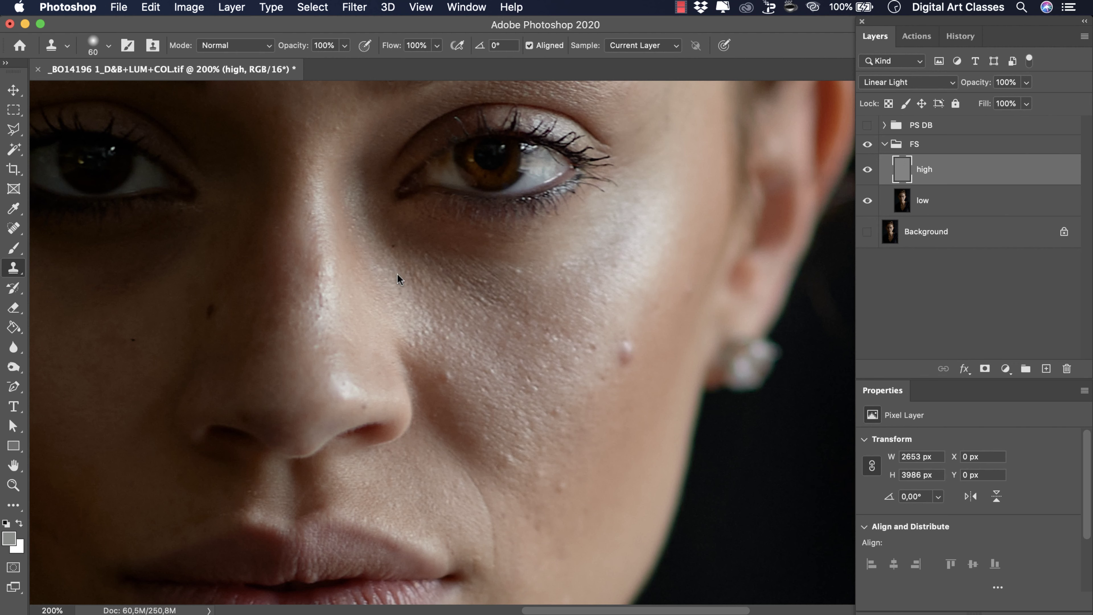
{"action": "right_click", "coordinate": [371, 259]}
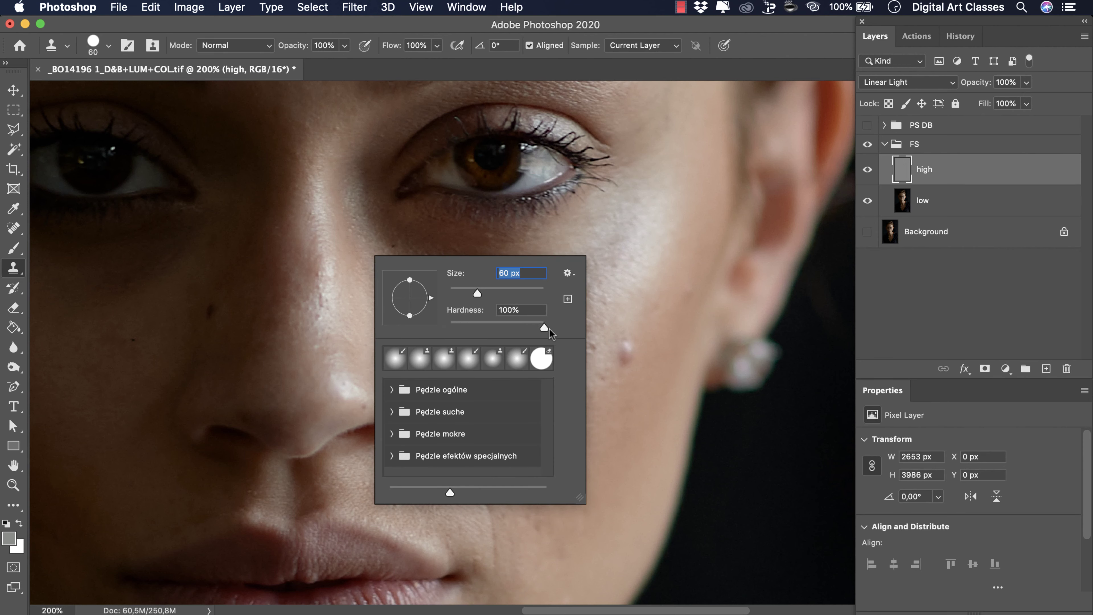
{"action": "left_click_drag", "start_coordinate": [548, 328], "coordinate": [559, 330]}
{"action": "left_click", "coordinate": [627, 242]}
{"action": "left_click", "coordinate": [658, 251]}
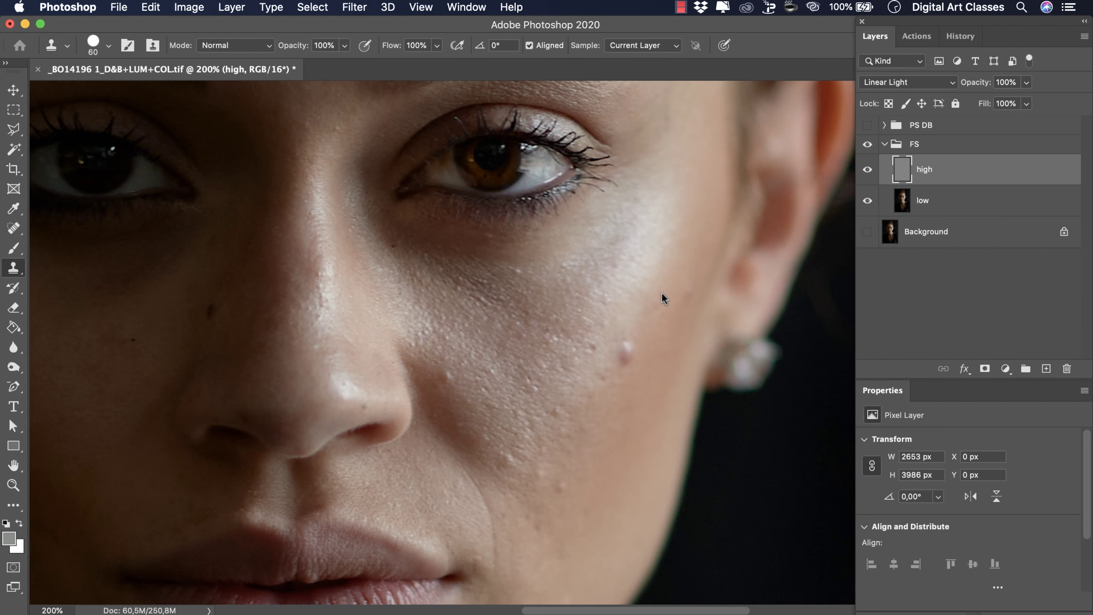
Step: Reduce the Clone Stamp brush to 15 px and clone clean skin texture over the blemish on the bridge of the nose
{"action": "key", "text": "super+equal"}
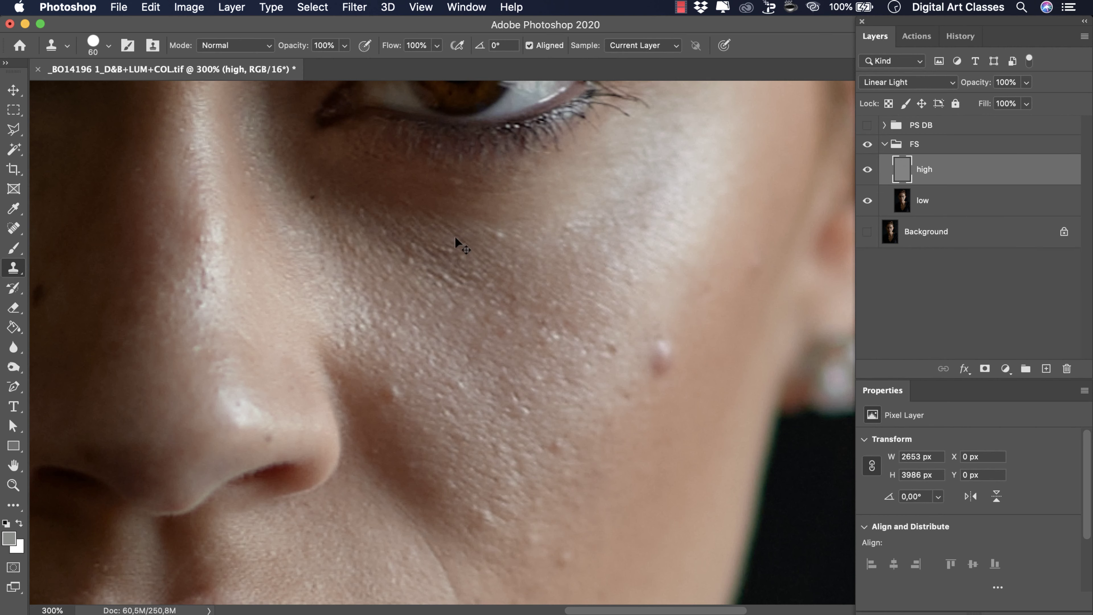
{"action": "left_click_drag", "start_coordinate": [568, 310], "coordinate": [610, 362]}
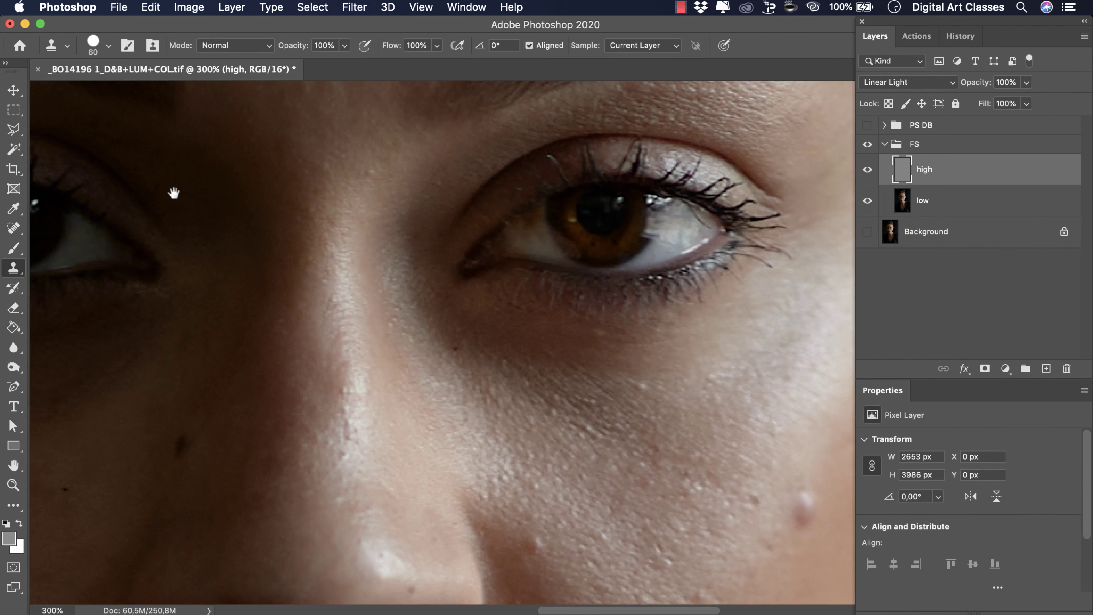
{"action": "key", "text": "bracketleft"}
{"action": "key", "text": "bracketleft"}
{"action": "key", "text": "bracketleft"}
{"action": "key", "text": "bracketright"}
{"action": "key", "text": "bracketright"}
{"action": "key", "text": "bracketleft"}
{"action": "key", "text": "bracketleft"}
{"action": "key", "text": "bracketleft"}
{"action": "key", "text": "bracketleft"}
{"action": "key", "text": "bracketright"}
{"action": "key", "text": "bracketright"}
{"action": "left_click_drag", "start_coordinate": [342, 200], "coordinate": [311, 257]}
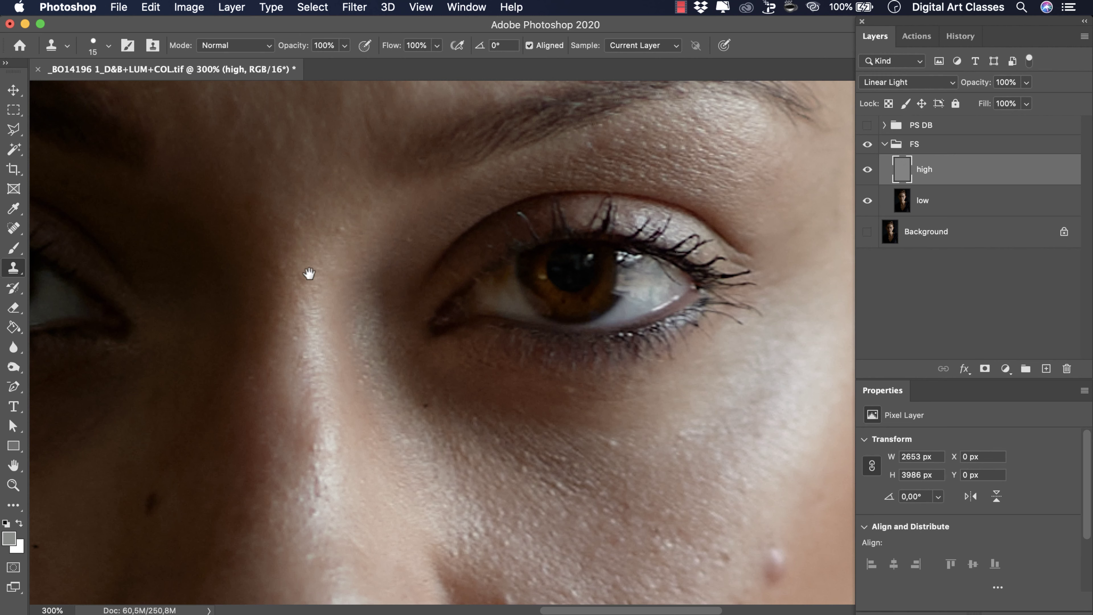
{"action": "left_click", "coordinate": [337, 211], "text": "alt"}
{"action": "left_click", "coordinate": [344, 231]}
Step: Clone clean texture over the small bumps on the forehead between and just above the eyebrows on the high layer
{"action": "left_click_drag", "start_coordinate": [329, 161], "coordinate": [356, 320]}
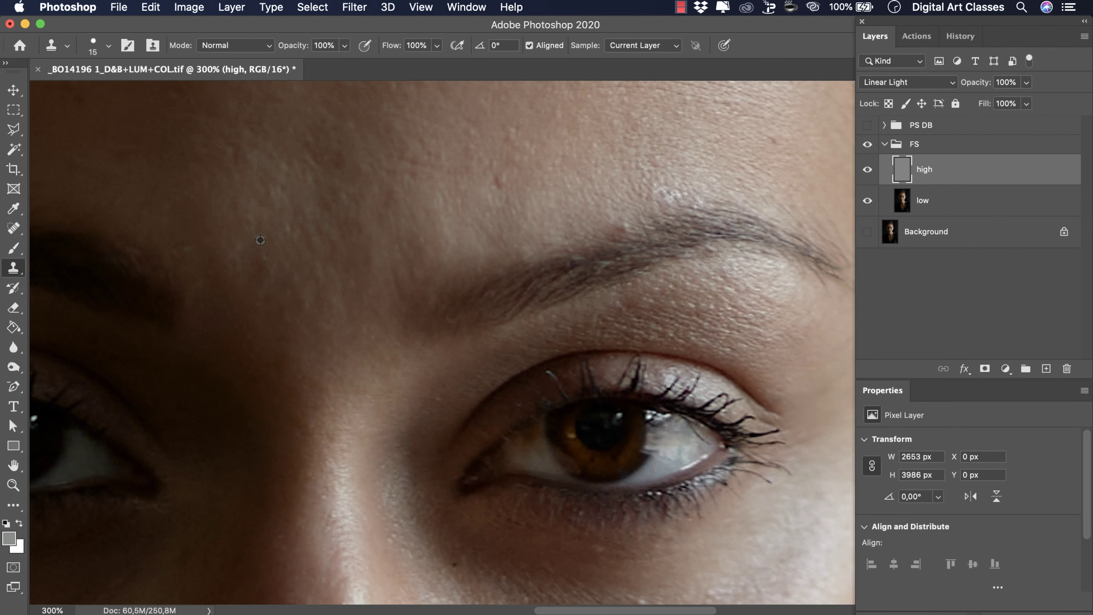
{"action": "left_click", "coordinate": [279, 234], "text": "alt"}
{"action": "left_click_drag", "start_coordinate": [267, 253], "coordinate": [270, 275]}
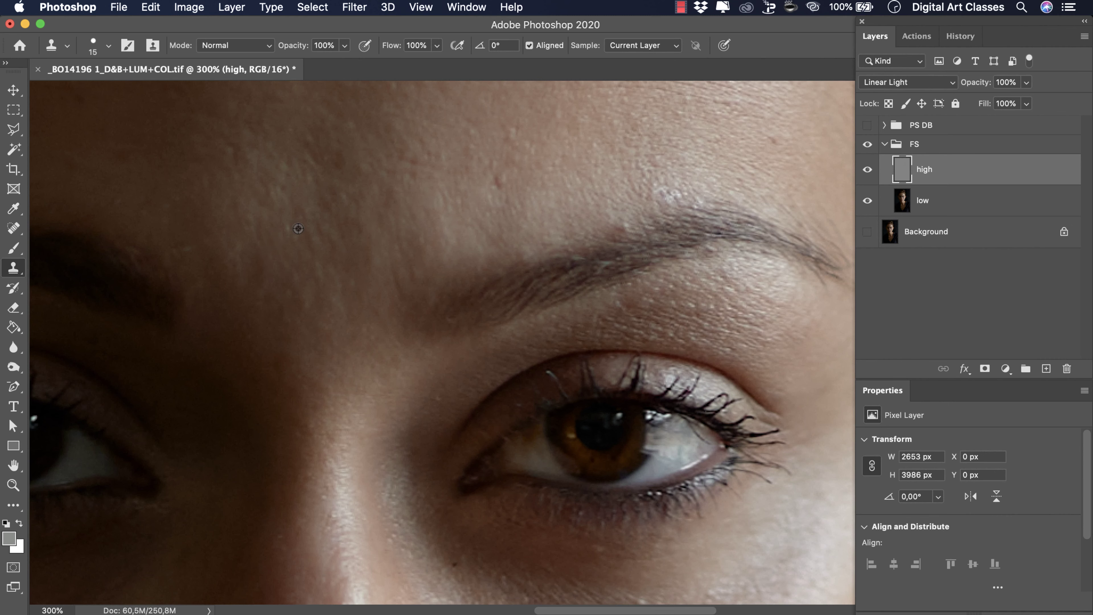
{"action": "left_click", "coordinate": [215, 202], "text": "alt"}
{"action": "left_click_drag", "start_coordinate": [231, 208], "coordinate": [232, 208]}
{"action": "left_click", "coordinate": [192, 221], "text": "alt"}
{"action": "left_click", "coordinate": [187, 246]}
{"action": "left_click", "coordinate": [142, 190], "text": "alt"}
{"action": "left_click", "coordinate": [146, 210]}
{"action": "left_click", "coordinate": [268, 221], "text": "alt"}
Step: Clone out the mid-forehead spots with a 20 px brush, and compare the FS group against the visible Background layer
{"action": "key", "text": "bracketright"}
{"action": "left_click_drag", "start_coordinate": [408, 205], "coordinate": [382, 318]}
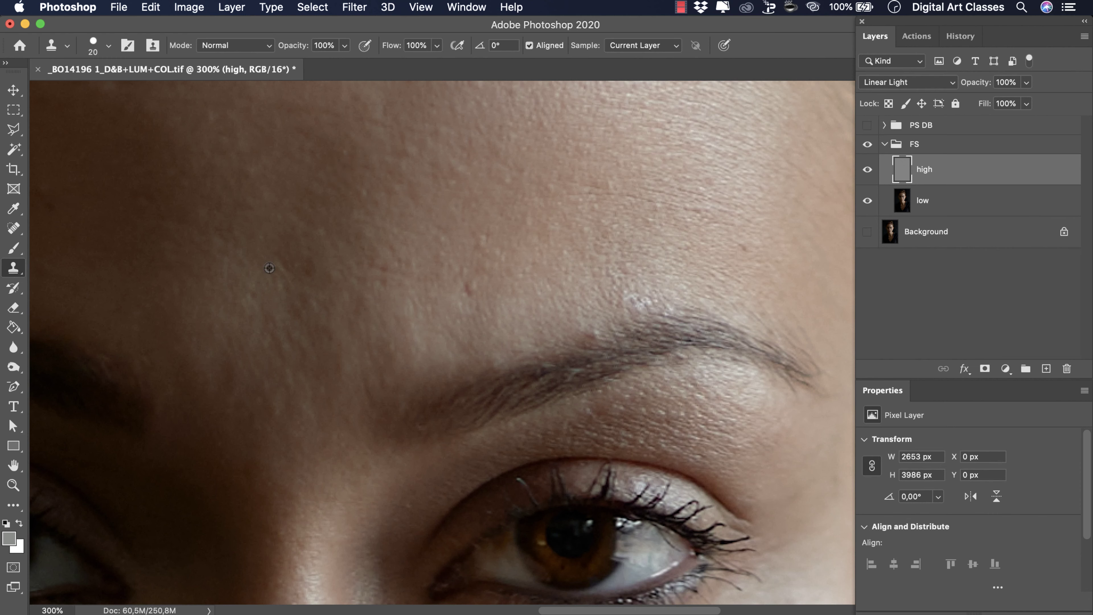
{"action": "left_click", "coordinate": [242, 240], "text": "alt"}
{"action": "left_click", "coordinate": [296, 232], "text": "alt"}
{"action": "left_click", "coordinate": [386, 223], "text": "alt"}
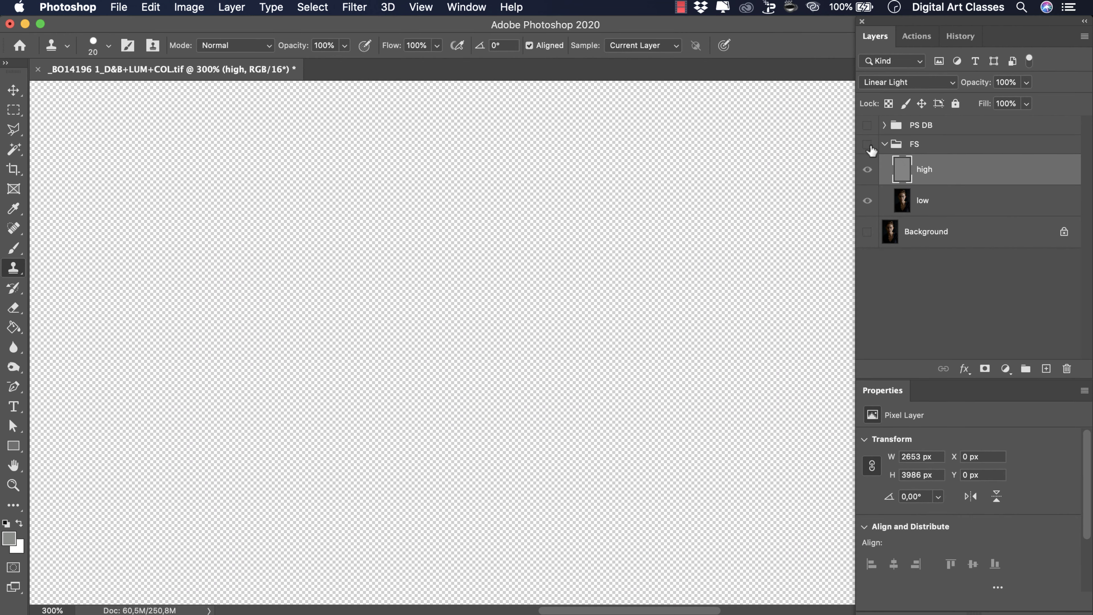
{"action": "left_click", "coordinate": [867, 145]}
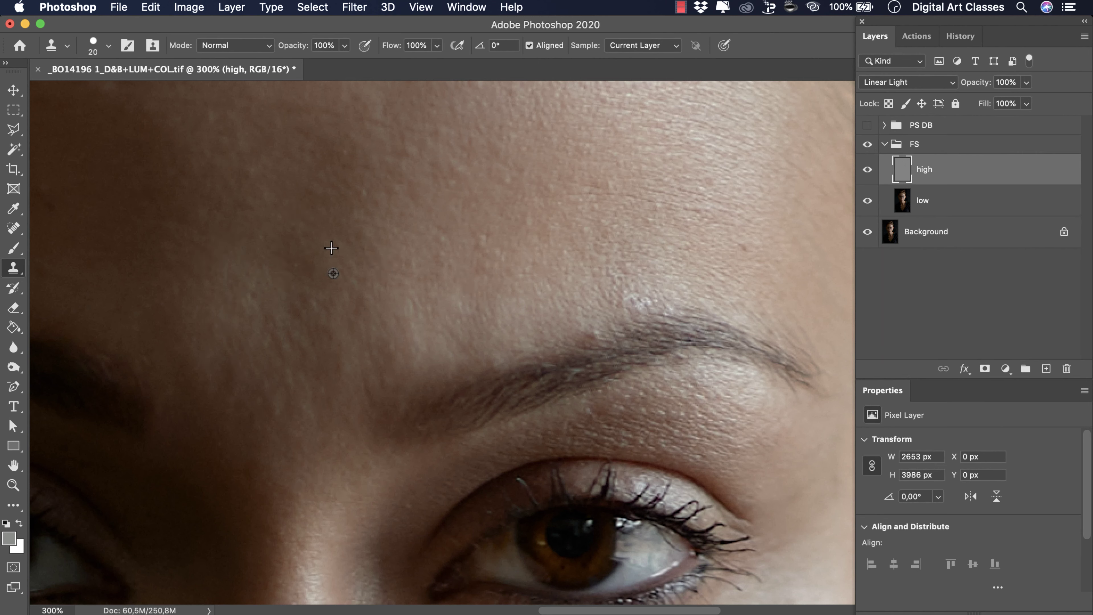
{"action": "left_click", "coordinate": [363, 291]}
Step: Clone clean texture over the spots across the upper forehead below the hairline with a 25 px brush
{"action": "mouse_move", "coordinate": [483, 238]}
{"action": "left_mouse_down"}
{"action": "mouse_move", "coordinate": [499, 210]}
{"action": "mouse_move", "coordinate": [471, 262]}
{"action": "mouse_move", "coordinate": [500, 245]}
{"action": "mouse_move", "coordinate": [500, 261]}
{"action": "mouse_move", "coordinate": [493, 250]}
{"action": "mouse_move", "coordinate": [484, 259]}
{"action": "mouse_move", "coordinate": [509, 240]}
{"action": "mouse_move", "coordinate": [503, 278]}
{"action": "mouse_move", "coordinate": [532, 362]}
{"action": "left_mouse_up"}
{"action": "key", "text": "super+minus"}
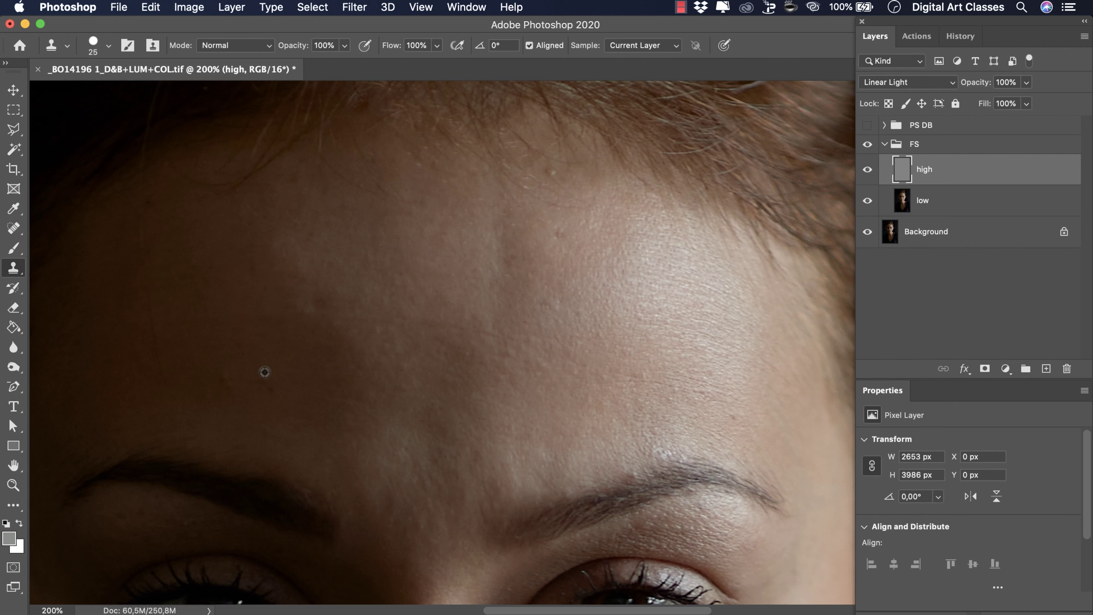
{"action": "left_click", "coordinate": [225, 362], "text": "alt"}
{"action": "left_click", "coordinate": [577, 290], "text": "alt"}
{"action": "left_click", "coordinate": [578, 215], "text": "alt"}
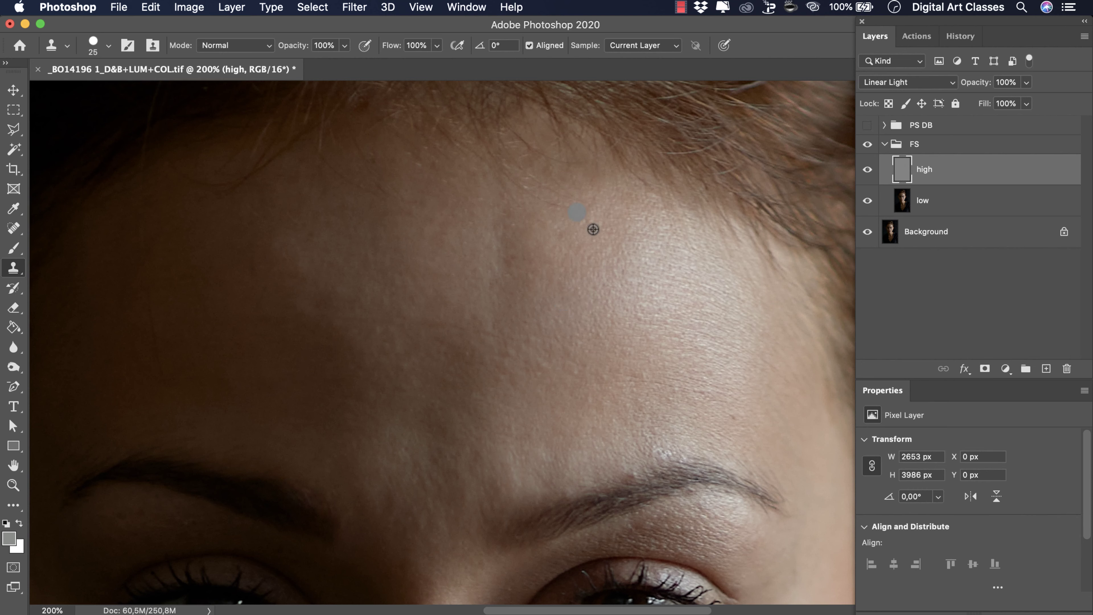
{"action": "left_click", "coordinate": [564, 259], "text": "alt"}
{"action": "left_click", "coordinate": [324, 276], "text": "alt"}
Step: Check the texture from forehead to chin, and clone over the remaining uneven spots in the middle of the forehead
{"action": "left_click_drag", "start_coordinate": [497, 430], "coordinate": [512, 256]}
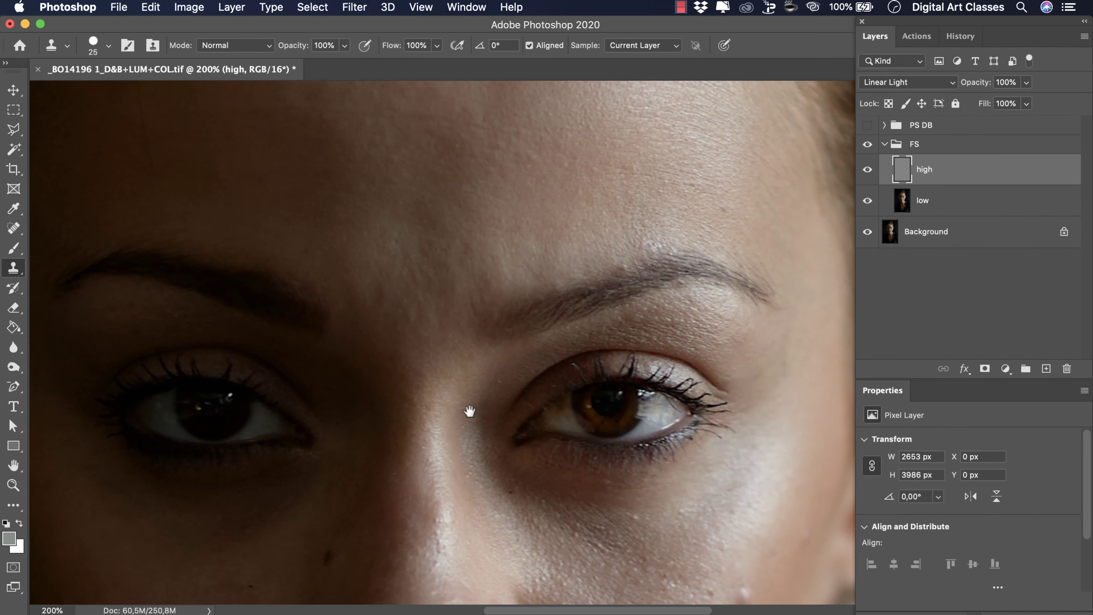
{"action": "left_click_drag", "start_coordinate": [469, 411], "coordinate": [478, 189]}
{"action": "left_click_drag", "start_coordinate": [473, 361], "coordinate": [517, 288]}
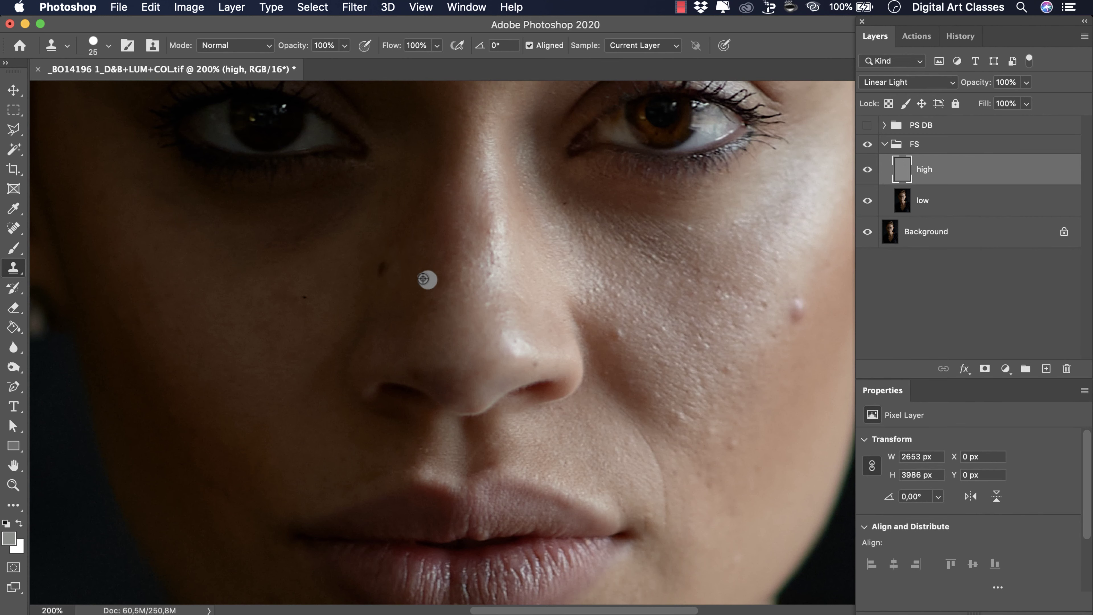
{"action": "left_click_drag", "start_coordinate": [508, 388], "coordinate": [500, 219]}
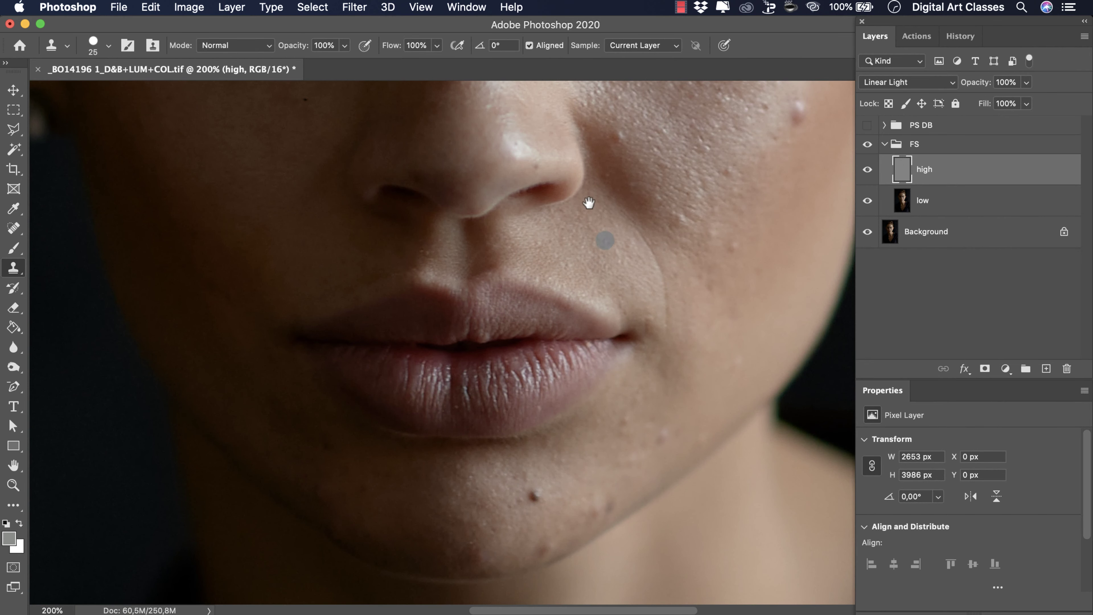
{"action": "left_click_drag", "start_coordinate": [588, 200], "coordinate": [542, 447]}
{"action": "left_click_drag", "start_coordinate": [505, 240], "coordinate": [494, 383]}
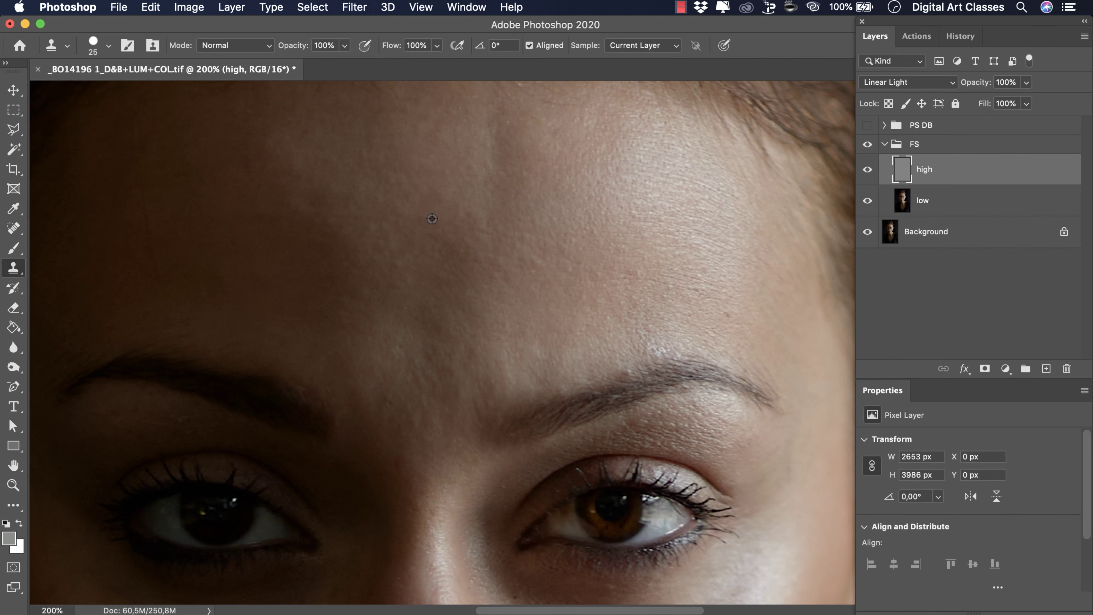
{"action": "left_click_drag", "start_coordinate": [451, 225], "coordinate": [475, 227]}
{"action": "left_click_drag", "start_coordinate": [352, 214], "coordinate": [344, 197]}
Step: Clone smooth texture over the bright side of the forehead above the eyebrow and towards the temple
{"action": "left_click_drag", "start_coordinate": [539, 352], "coordinate": [348, 284]}
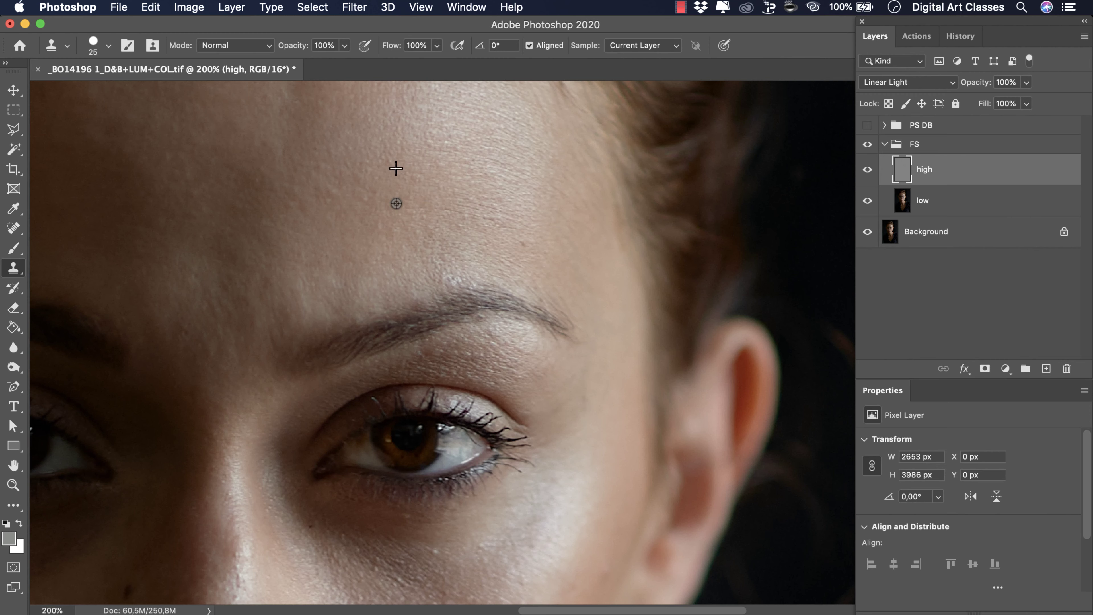
{"action": "mouse_move", "coordinate": [443, 205]}
{"action": "left_mouse_down"}
{"action": "mouse_move", "coordinate": [492, 222]}
{"action": "mouse_move", "coordinate": [483, 205]}
{"action": "left_mouse_up"}
{"action": "mouse_move", "coordinate": [522, 246]}
{"action": "left_mouse_down"}
{"action": "mouse_move", "coordinate": [552, 240]}
{"action": "mouse_move", "coordinate": [536, 227]}
{"action": "mouse_move", "coordinate": [437, 228]}
{"action": "mouse_move", "coordinate": [456, 215]}
{"action": "left_mouse_up"}
Step: Clone skin texture over the small dark spot below the inner corner of the brighter eye
{"action": "scroll", "coordinate": [488, 237], "scroll_direction": "down", "scroll_amount": 10}
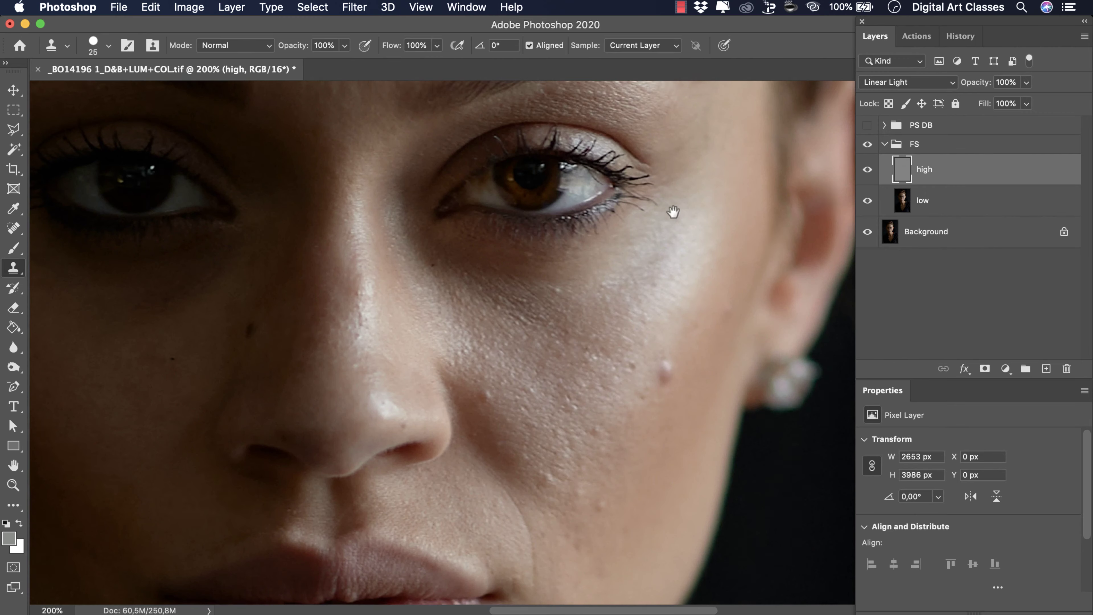
{"action": "scroll", "coordinate": [620, 271], "scroll_direction": "down", "scroll_amount": 1}
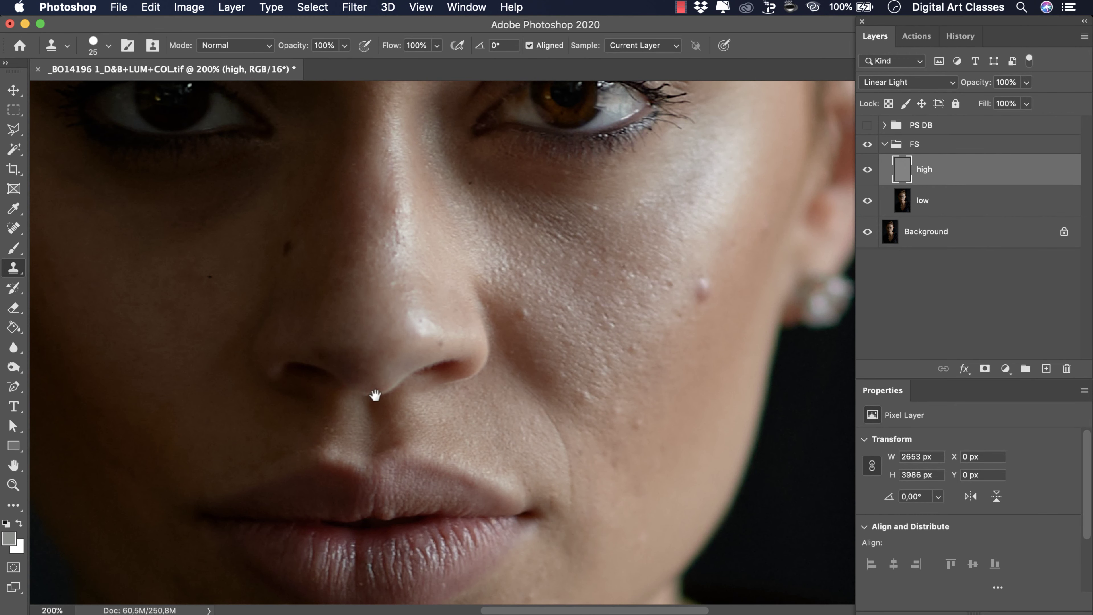
{"action": "left_click_drag", "start_coordinate": [383, 390], "coordinate": [499, 175]}
{"action": "scroll", "coordinate": [568, 258], "scroll_direction": "up", "scroll_amount": 8}
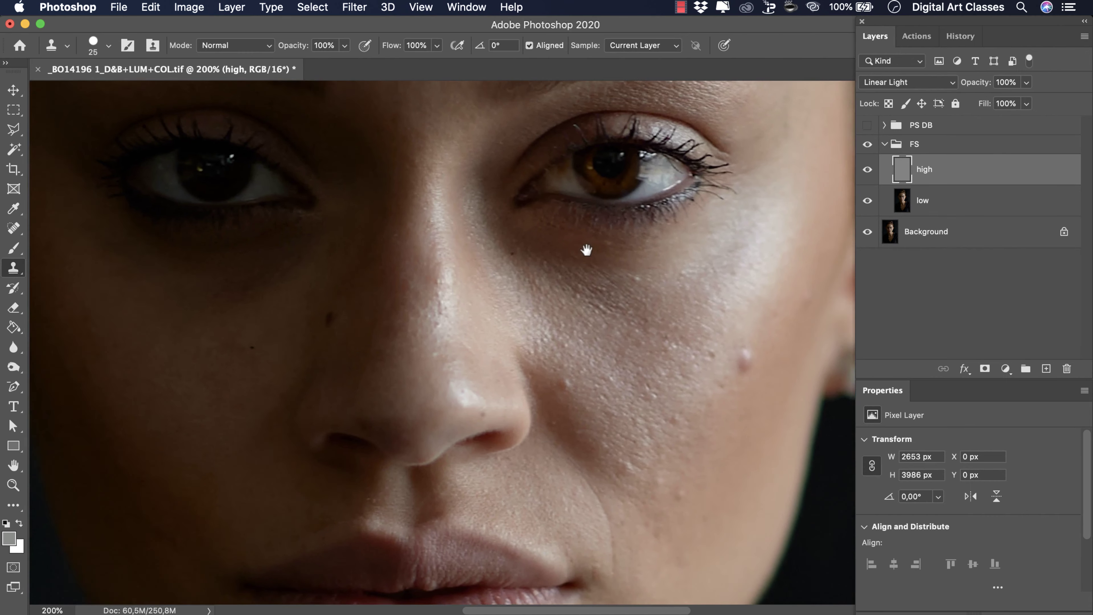
{"action": "left_click_drag", "start_coordinate": [586, 244], "coordinate": [557, 328]}
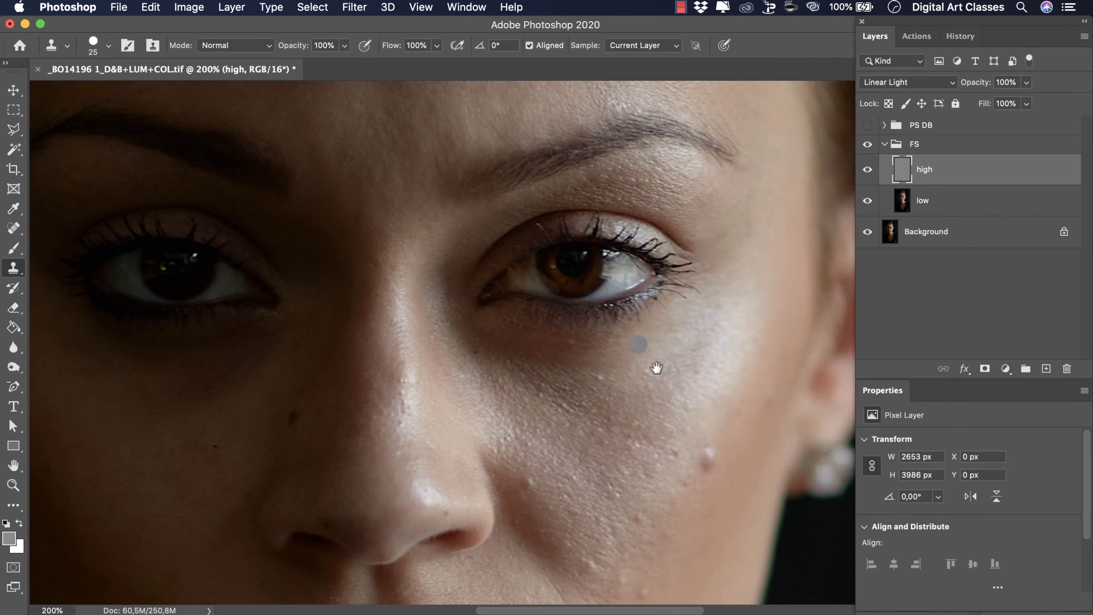
{"action": "scroll", "coordinate": [438, 242], "scroll_direction": "up", "scroll_amount": 5}
{"action": "scroll", "coordinate": [545, 292], "scroll_direction": "down", "scroll_amount": 5}
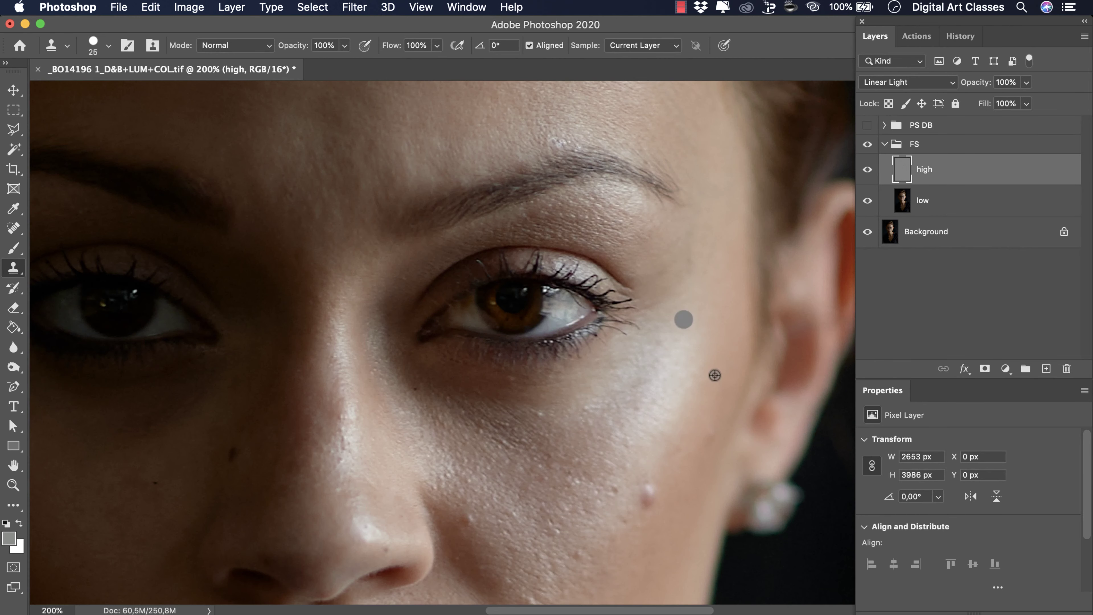
{"action": "scroll", "coordinate": [549, 270], "scroll_direction": "up", "scroll_amount": 1}
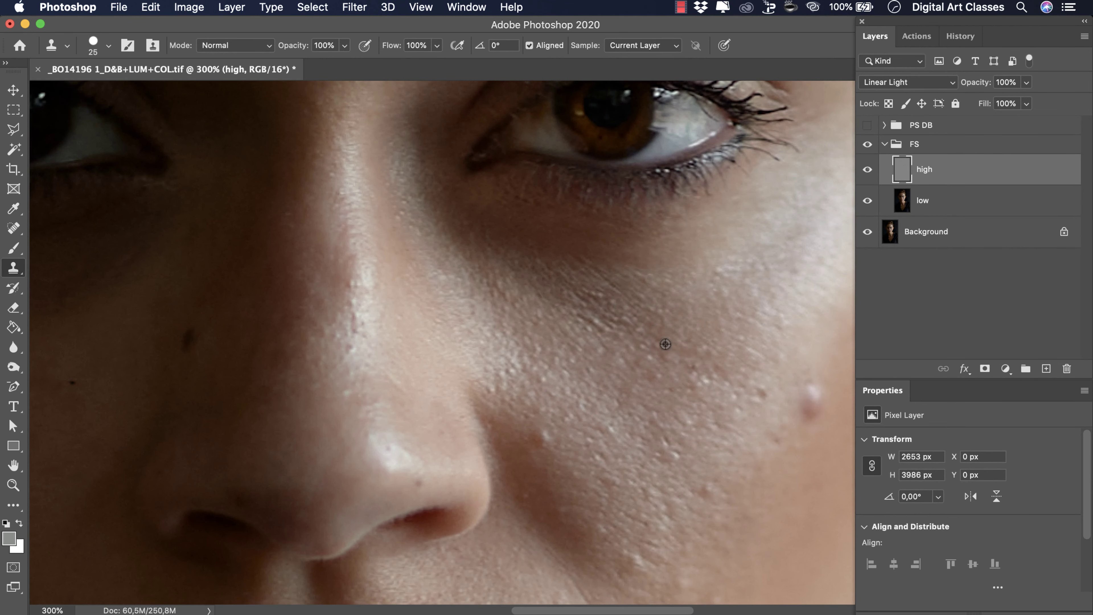
{"action": "scroll", "coordinate": [549, 326], "scroll_direction": "down", "scroll_amount": 5}
Step: Keep the high layer above low, and clone clean texture over the bumps and the mole on the bright cheek
{"action": "key", "text": "super+bracketleft"}
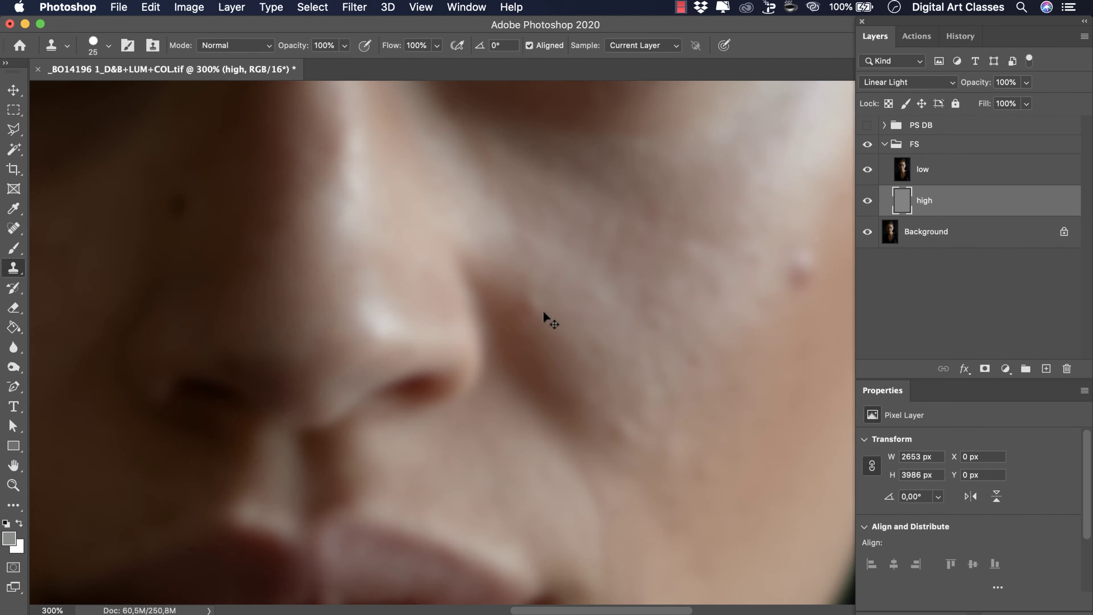
{"action": "key", "text": "super+bracketright"}
{"action": "key", "text": "bracketleft"}
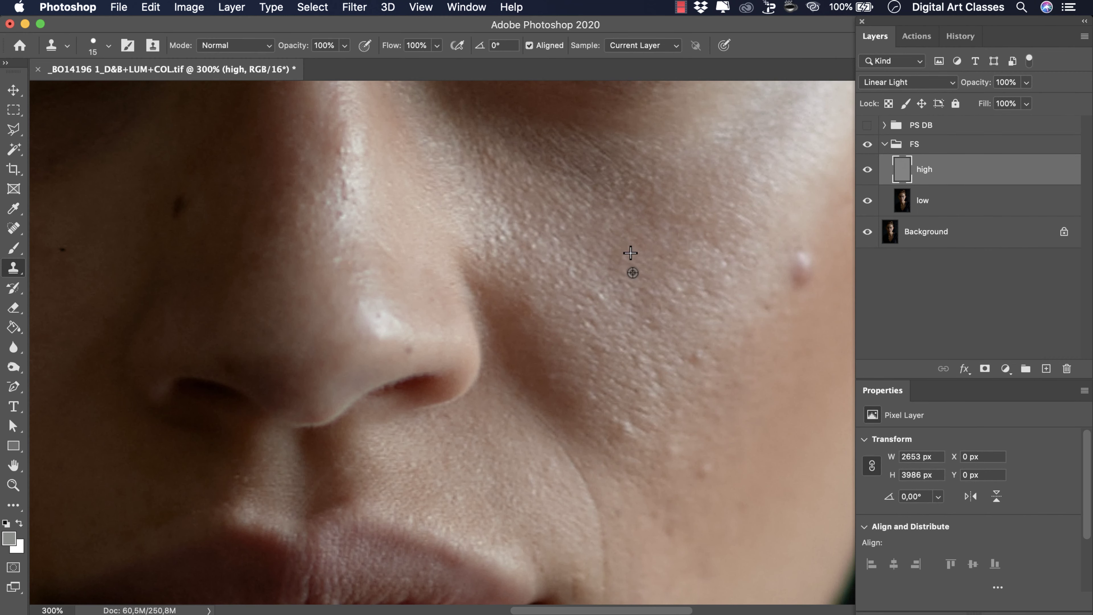
{"action": "scroll", "coordinate": [691, 280], "scroll_direction": "up", "scroll_amount": 5}
{"action": "scroll", "coordinate": [691, 280], "scroll_direction": "right", "scroll_amount": 8}
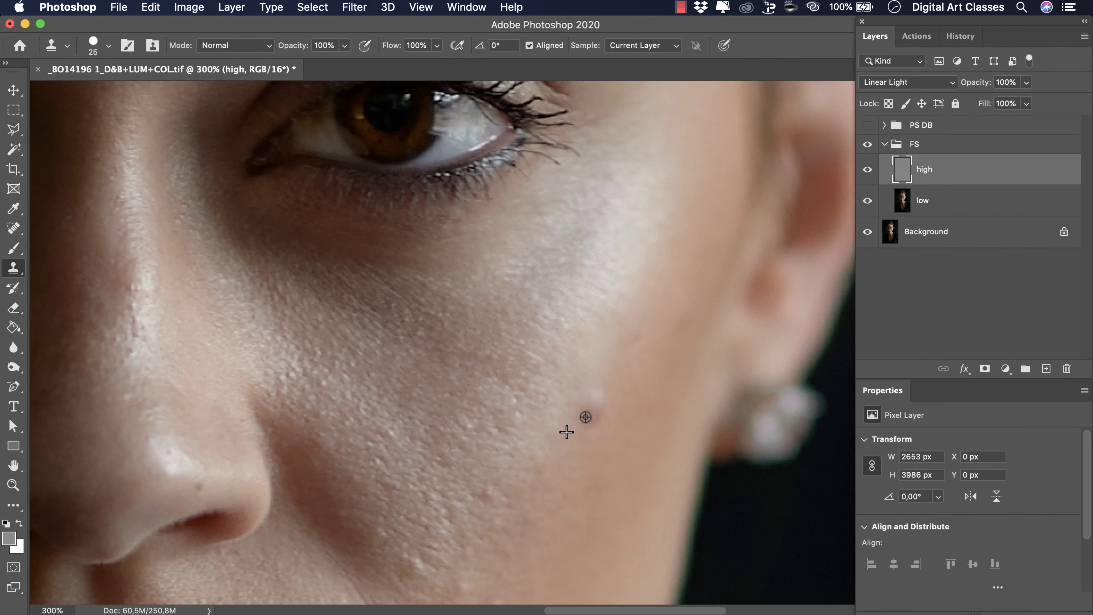
{"action": "left_click", "coordinate": [593, 398]}
{"action": "key", "text": "bracketleft"}
Step: Clone out the raised bumps on the bright cheek beside the nose with a 20 px brush
{"action": "scroll", "coordinate": [575, 281], "scroll_direction": "down", "scroll_amount": 2}
{"action": "scroll", "coordinate": [576, 281], "scroll_direction": "left", "scroll_amount": 3}
{"action": "scroll", "coordinate": [551, 276], "scroll_direction": "down", "scroll_amount": 5}
{"action": "key", "text": "bracketright"}
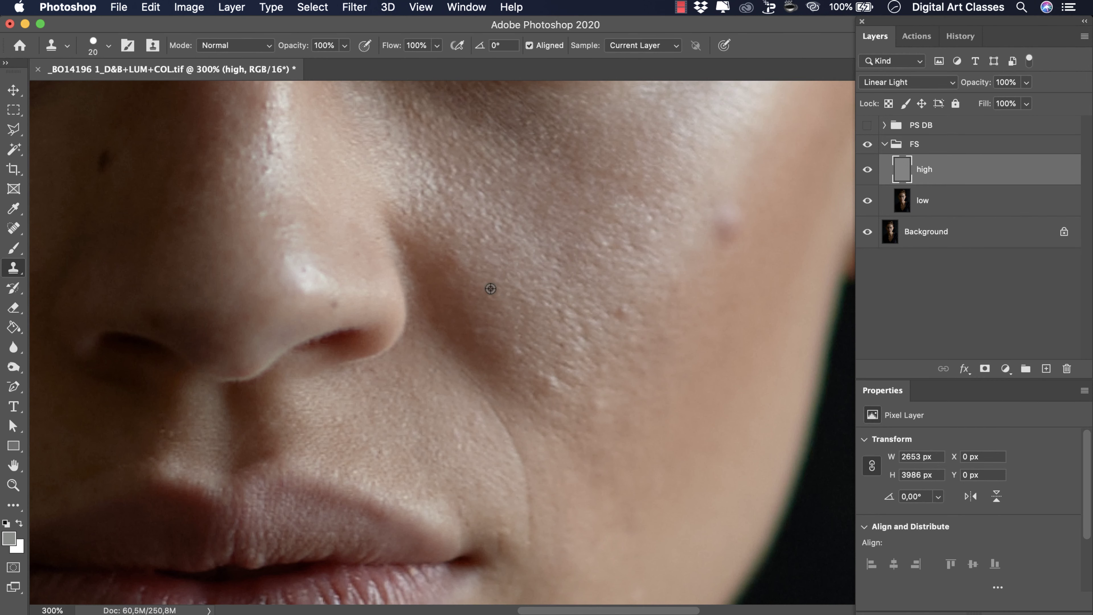
{"action": "left_click", "coordinate": [552, 381]}
Step: Clone clean texture over the lower bright cheek and the skin beside the mouth with a 25 px brush
{"action": "key", "text": "bracketright"}
{"action": "scroll", "coordinate": [602, 183], "scroll_direction": "down", "scroll_amount": 3}
{"action": "scroll", "coordinate": [556, 276], "scroll_direction": "down", "scroll_amount": 1}
{"action": "scroll", "coordinate": [557, 276], "scroll_direction": "left", "scroll_amount": 1}
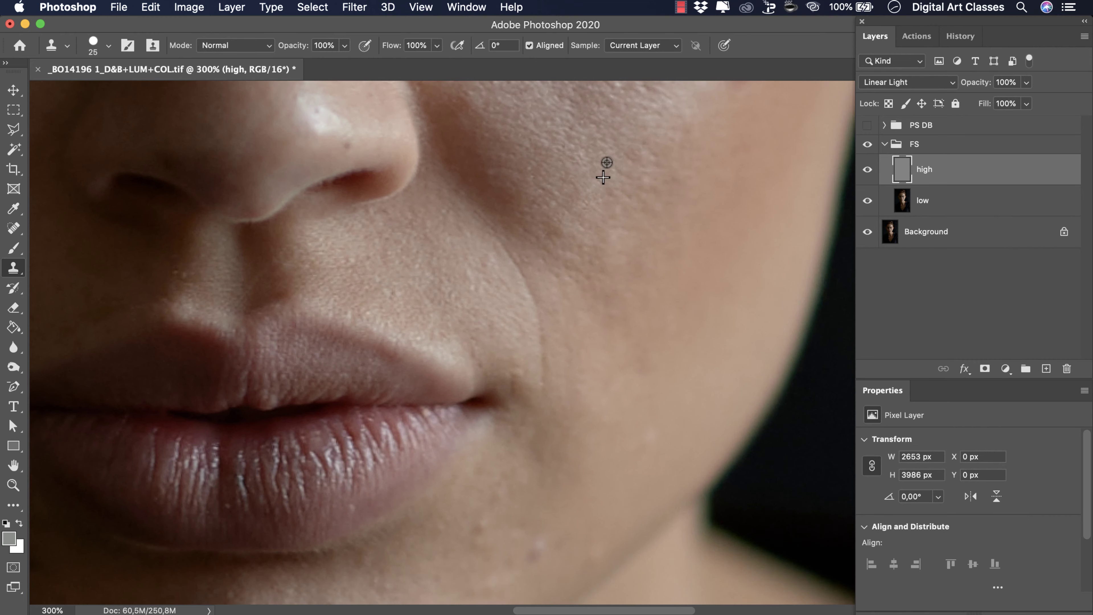
{"action": "scroll", "coordinate": [642, 155], "scroll_direction": "down", "scroll_amount": 3}
{"action": "scroll", "coordinate": [641, 155], "scroll_direction": "left", "scroll_amount": 1}
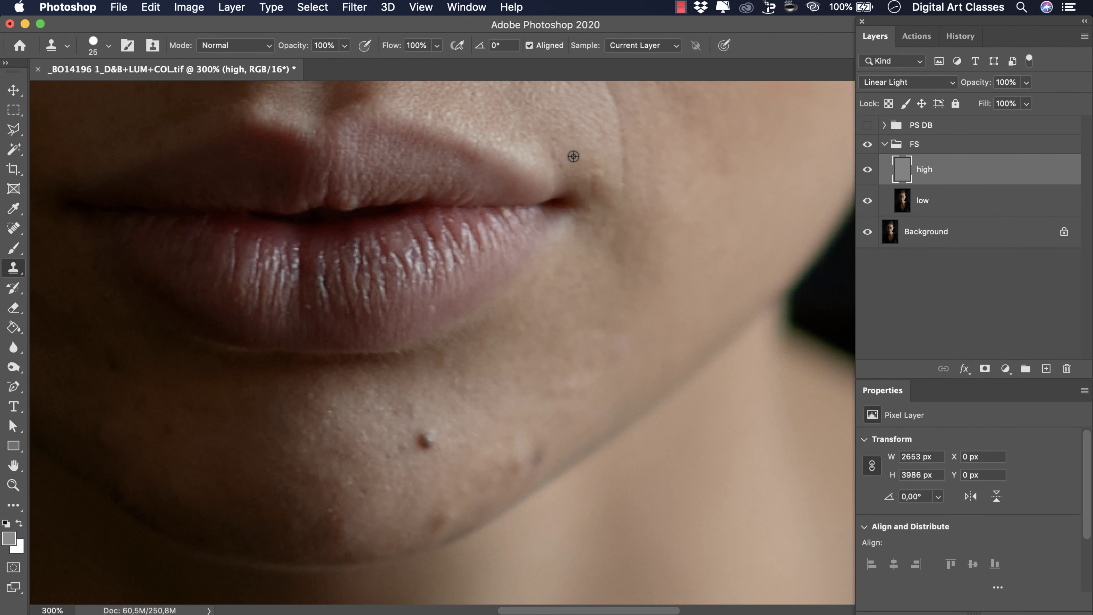
Step: Clone out the small blemishes on the chin around the mole with a 20 px brush
{"action": "key", "text": "bracketright"}
{"action": "key", "text": "bracketleft"}
{"action": "key", "text": "bracketleft"}
{"action": "scroll", "coordinate": [544, 446], "scroll_direction": "down", "scroll_amount": 2}
{"action": "scroll", "coordinate": [544, 446], "scroll_direction": "left", "scroll_amount": 5}
{"action": "key", "text": "bracketright"}
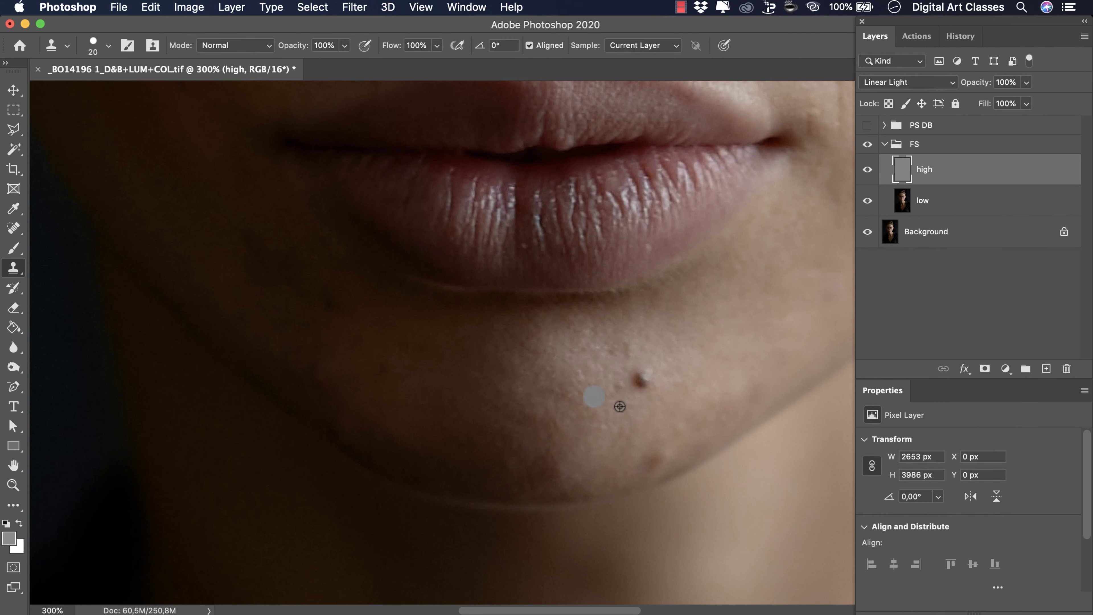
{"action": "left_click", "coordinate": [642, 465]}
Step: Clone out the dark speck and small blemishes on the shadowed cheek, reducing the brush to 15 px for the area below the eye
{"action": "scroll", "coordinate": [613, 464], "scroll_direction": "up", "scroll_amount": 4}
{"action": "scroll", "coordinate": [566, 469], "scroll_direction": "left", "scroll_amount": 7}
{"action": "scroll", "coordinate": [615, 514], "scroll_direction": "up", "scroll_amount": 8}
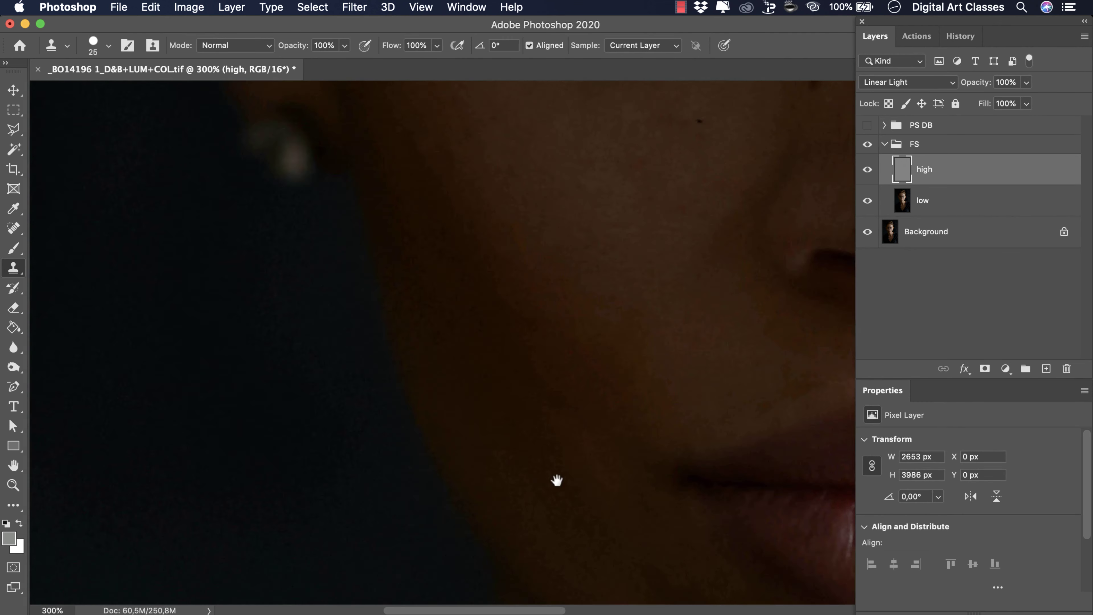
{"action": "scroll", "coordinate": [563, 465], "scroll_direction": "left", "scroll_amount": 4}
{"action": "scroll", "coordinate": [650, 223], "scroll_direction": "up", "scroll_amount": 4}
{"action": "scroll", "coordinate": [577, 249], "scroll_direction": "right", "scroll_amount": 5}
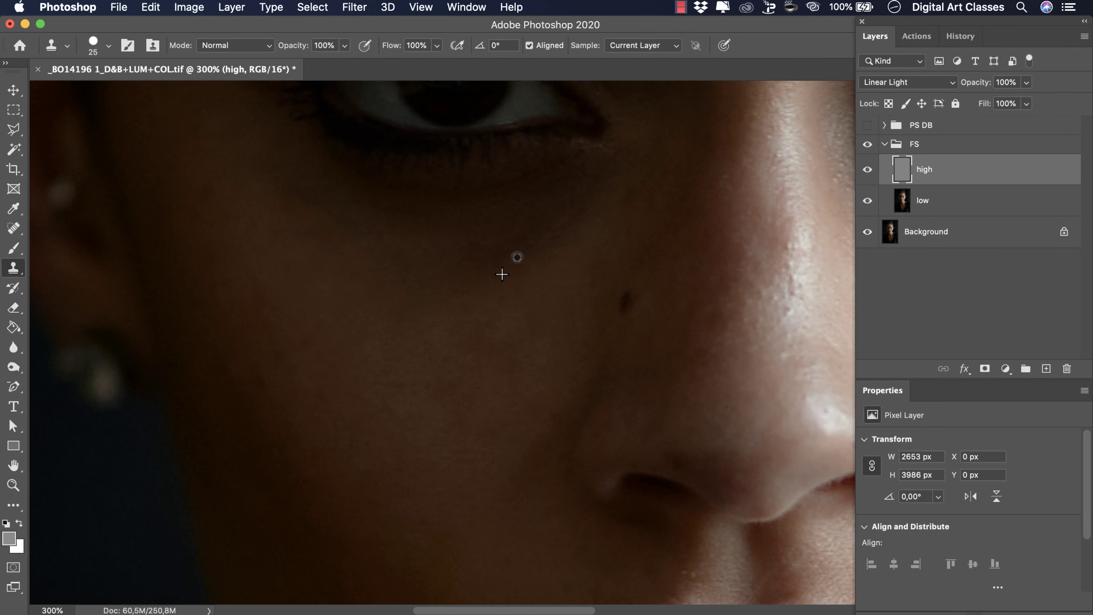
{"action": "scroll", "coordinate": [435, 365], "scroll_direction": "up", "scroll_amount": 3}
{"action": "scroll", "coordinate": [435, 365], "scroll_direction": "left", "scroll_amount": 5}
{"action": "key", "text": "bracketleft"}
{"action": "left_click", "coordinate": [643, 310], "text": "alt"}
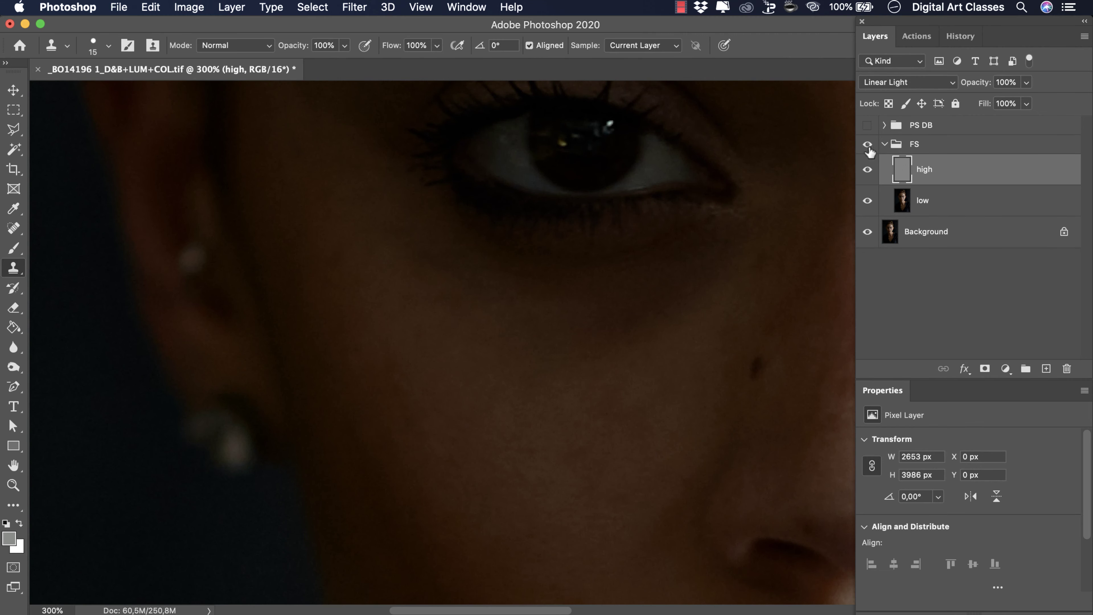
Step: Clone out the small blemishes along the nose with the 15 px brush, and compare the face with the FS group hidden
{"action": "scroll", "coordinate": [392, 442], "scroll_direction": "up", "scroll_amount": 5}
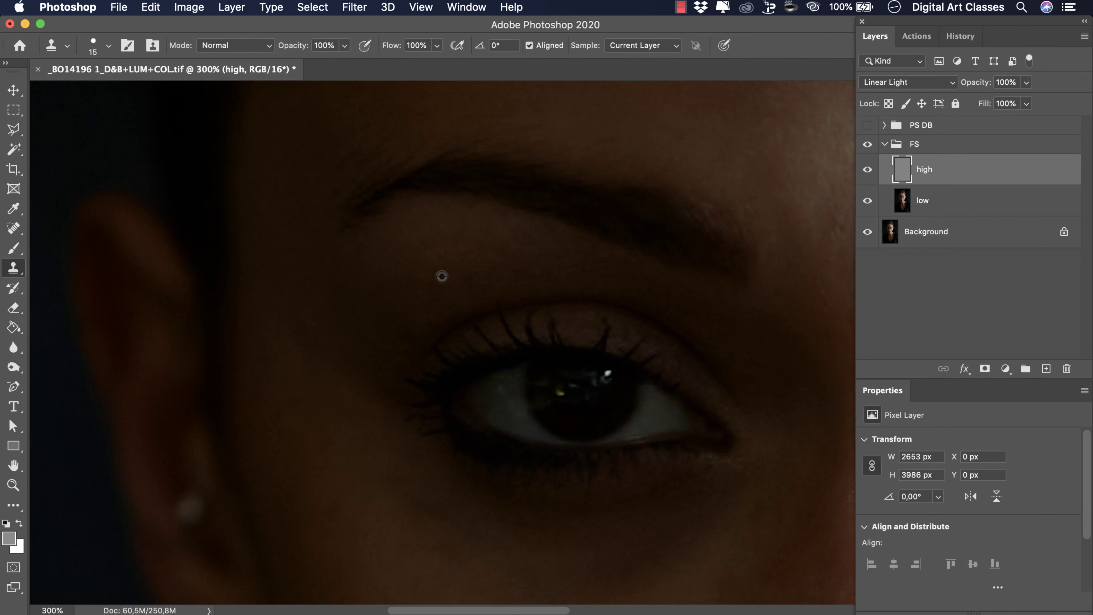
{"action": "scroll", "coordinate": [442, 276], "scroll_direction": "up", "scroll_amount": 2}
{"action": "scroll", "coordinate": [442, 276], "scroll_direction": "right", "scroll_amount": 7}
{"action": "scroll", "coordinate": [617, 208], "scroll_direction": "down", "scroll_amount": 8}
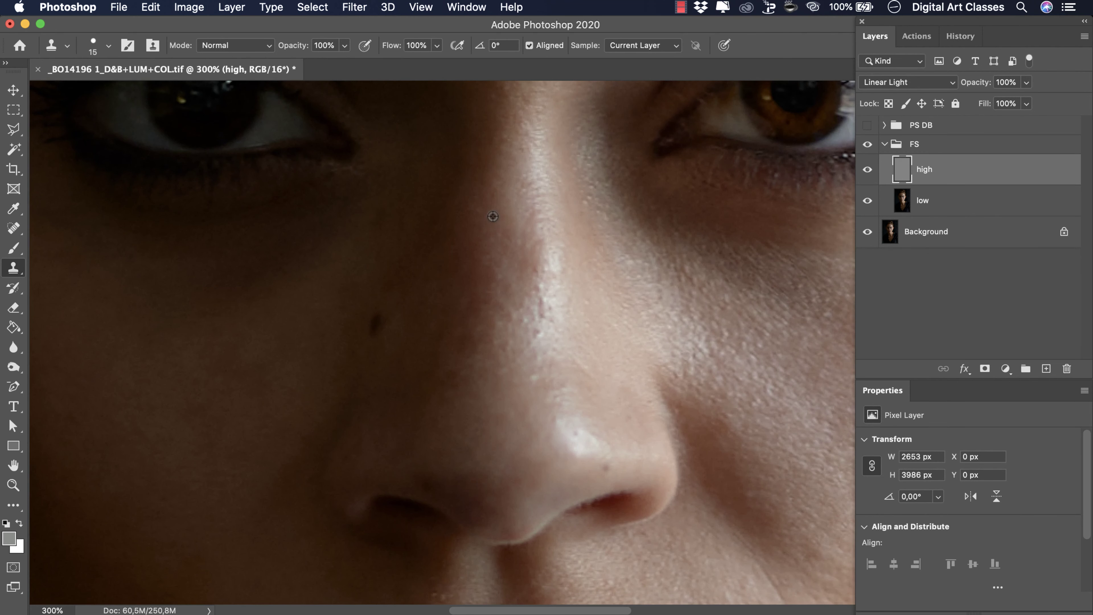
{"action": "left_click", "coordinate": [529, 329]}
{"action": "left_click", "coordinate": [627, 417]}
{"action": "key", "text": "super+0"}
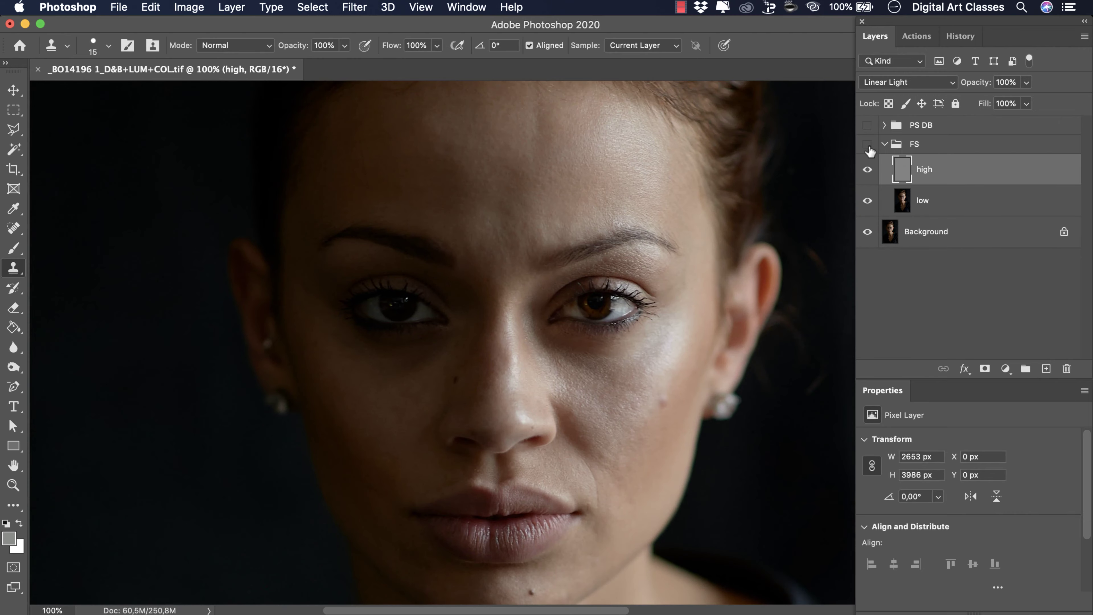
Step: Clone clean texture over the uneven skin on the forehead beside the bright eyebrow with a 20 px brush
{"action": "scroll", "coordinate": [393, 169], "scroll_direction": "up", "scroll_amount": 2}
{"action": "scroll", "coordinate": [392, 170], "scroll_direction": "up", "scroll_amount": 2}
{"action": "key", "text": "bracketright"}
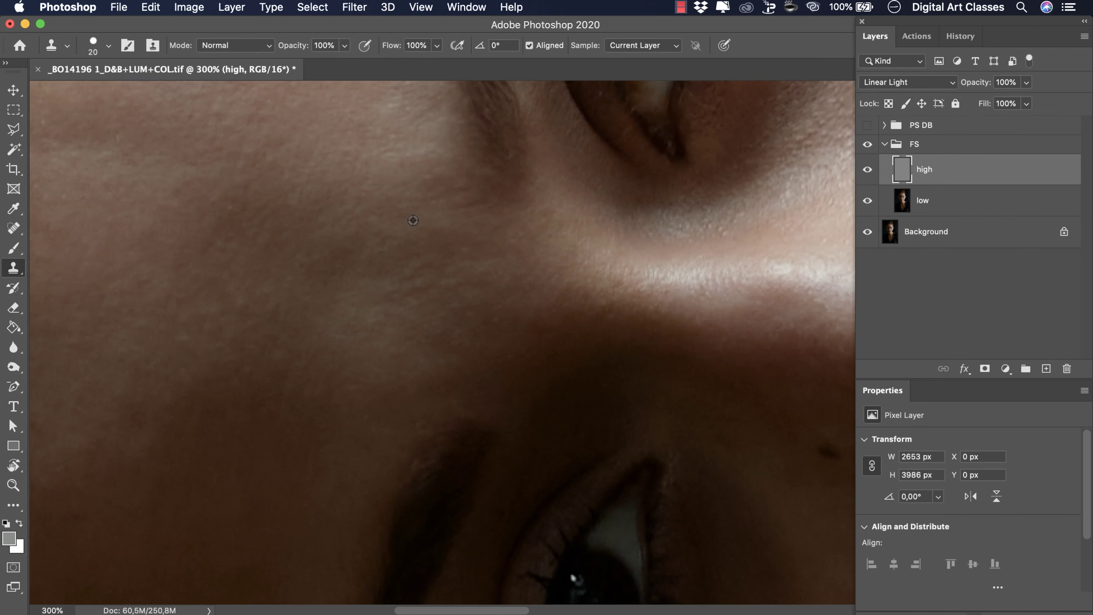
{"action": "scroll", "coordinate": [352, 166], "scroll_direction": "left", "scroll_amount": 5}
{"action": "scroll", "coordinate": [504, 256], "scroll_direction": "down", "scroll_amount": 5}
{"action": "scroll", "coordinate": [504, 256], "scroll_direction": "left", "scroll_amount": 3}
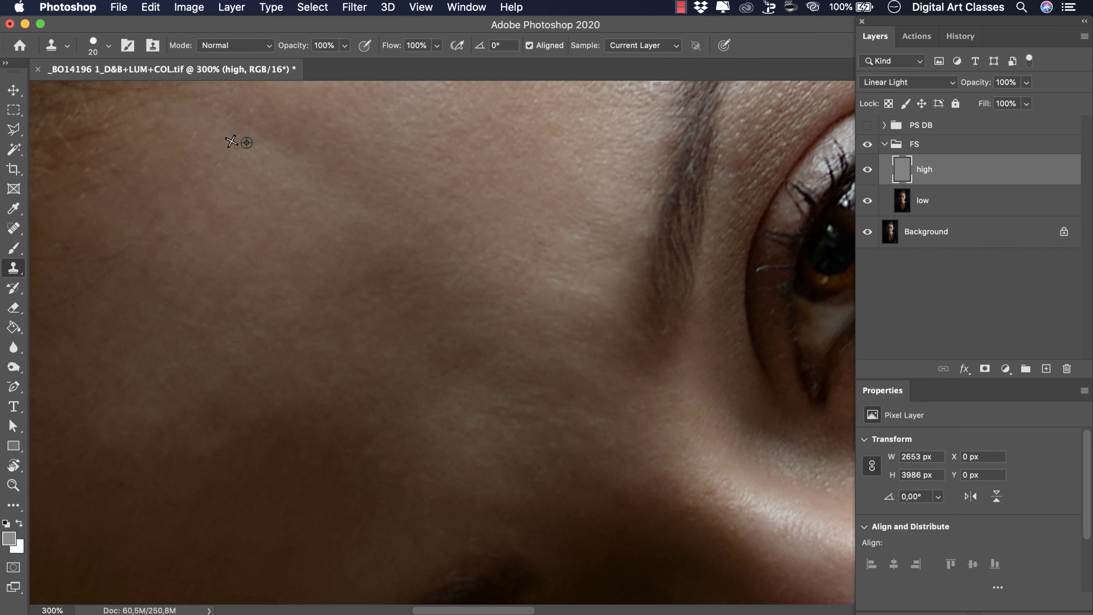
{"action": "key", "text": "h"}
{"action": "left_click_drag", "start_coordinate": [401, 238], "coordinate": [628, 326]}
{"action": "key", "text": "Escape"}
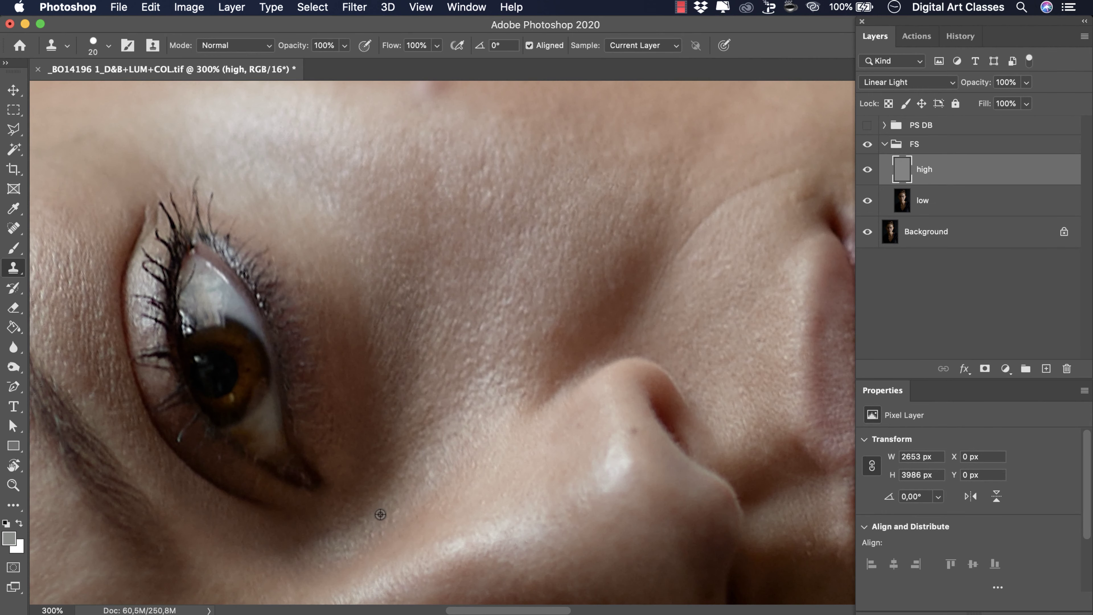
Step: Clone clean texture over the crease between the nose and the mouth corner on the bright side with a 15 px brush
{"action": "scroll", "coordinate": [388, 259], "scroll_direction": "up", "scroll_amount": 3}
{"action": "scroll", "coordinate": [387, 258], "scroll_direction": "right", "scroll_amount": 2}
{"action": "scroll", "coordinate": [473, 314], "scroll_direction": "right", "scroll_amount": 6}
{"action": "scroll", "coordinate": [473, 314], "scroll_direction": "down", "scroll_amount": 3}
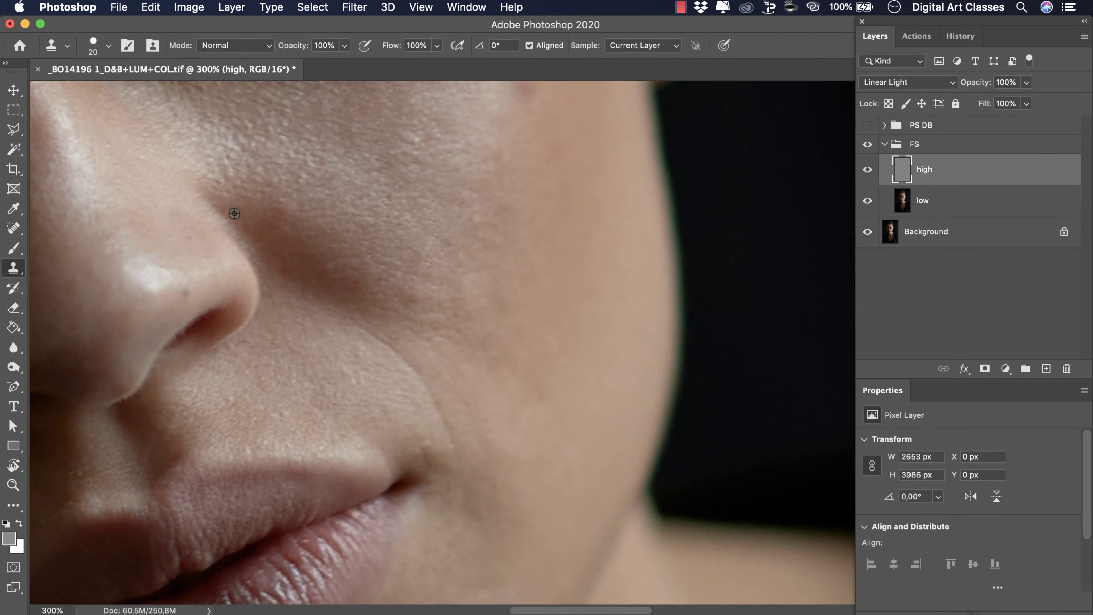
{"action": "key", "text": "bracketleft"}
{"action": "key", "text": "bracketright"}
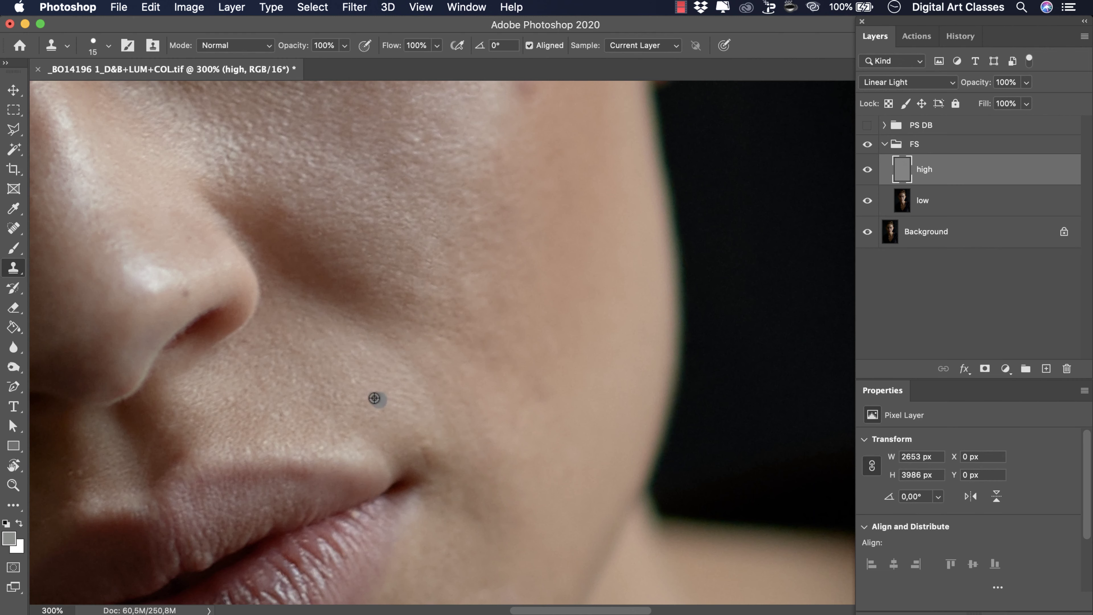
{"action": "scroll", "coordinate": [430, 224], "scroll_direction": "up", "scroll_amount": 5}
{"action": "scroll", "coordinate": [621, 329], "scroll_direction": "down", "scroll_amount": 8}
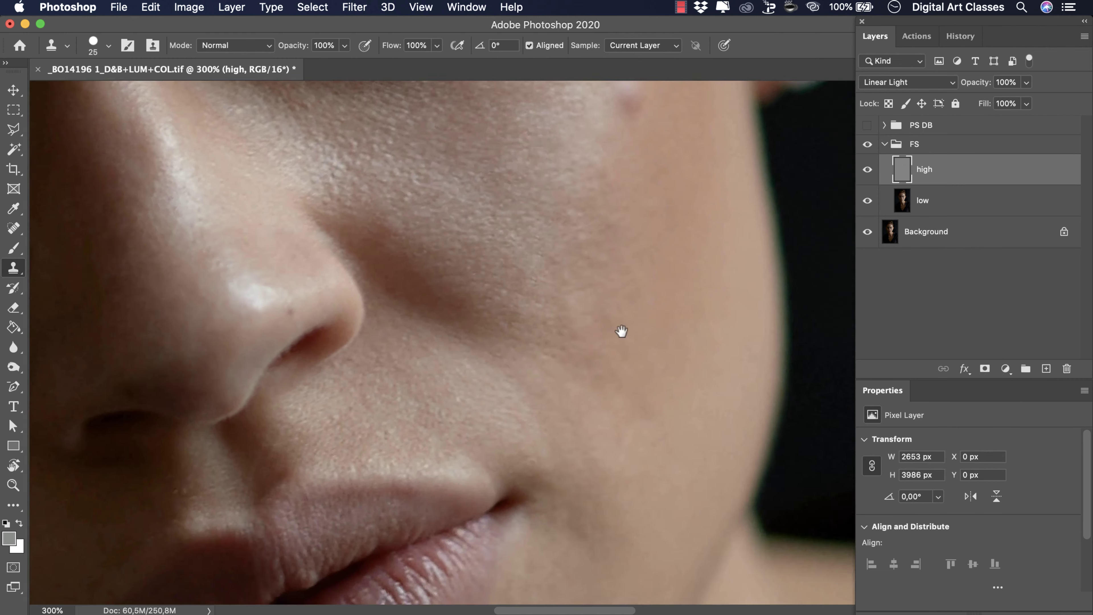
Step: Show only the high layer, examine the skin texture around the lips, nose, cheek and eyes, and restore the other layers
{"action": "key", "text": "bracketleft"}
{"action": "scroll", "coordinate": [595, 463], "scroll_direction": "up", "scroll_amount": 2}
{"action": "left_click", "coordinate": [867, 169], "text": "alt"}
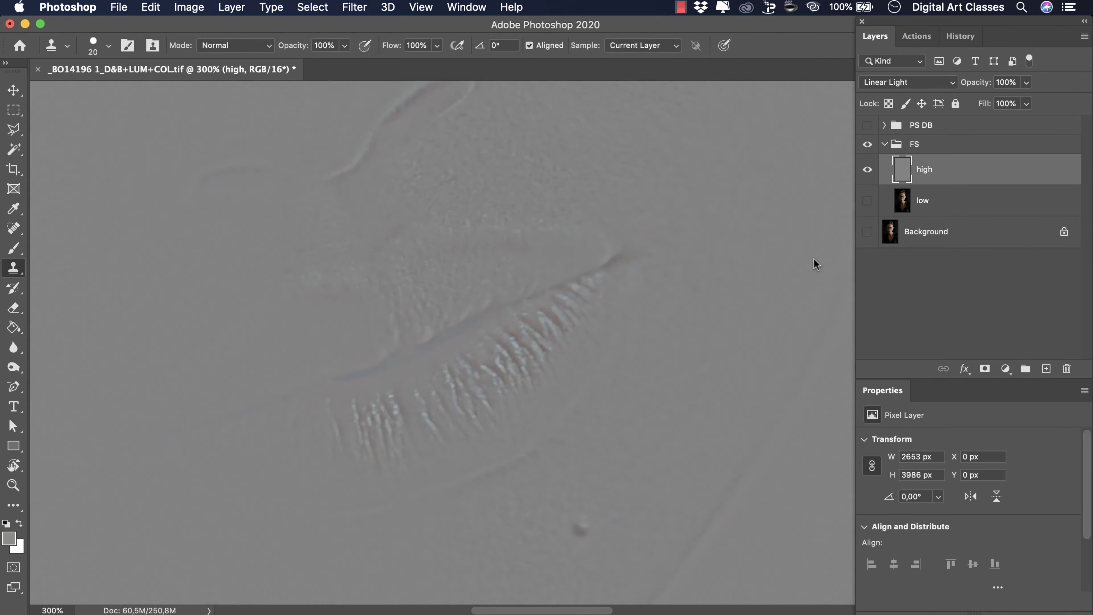
{"action": "scroll", "coordinate": [481, 349], "scroll_direction": "up", "scroll_amount": 8}
{"action": "scroll", "coordinate": [560, 411], "scroll_direction": "up", "scroll_amount": 6}
{"action": "scroll", "coordinate": [551, 288], "scroll_direction": "left", "scroll_amount": 3}
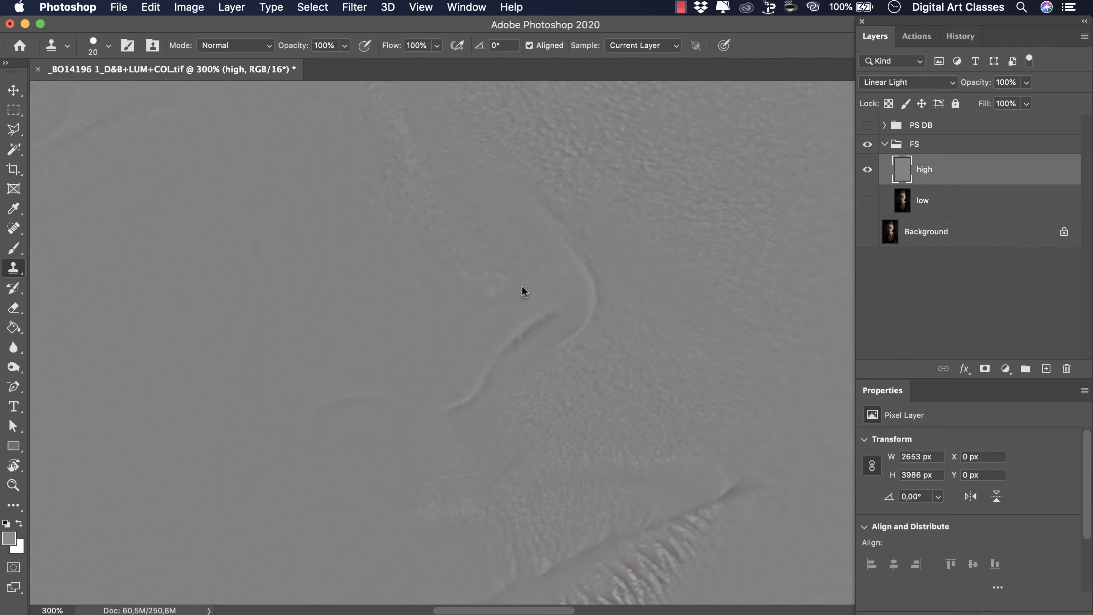
{"action": "scroll", "coordinate": [508, 359], "scroll_direction": "down", "scroll_amount": 5}
{"action": "scroll", "coordinate": [508, 359], "scroll_direction": "right", "scroll_amount": 2}
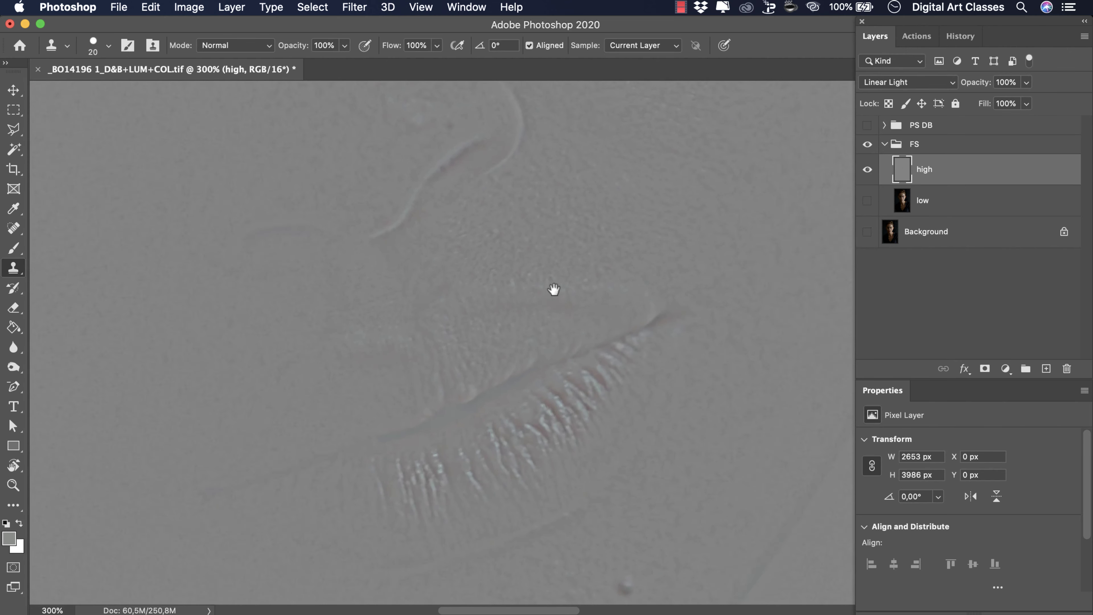
{"action": "scroll", "coordinate": [566, 279], "scroll_direction": "up", "scroll_amount": 8}
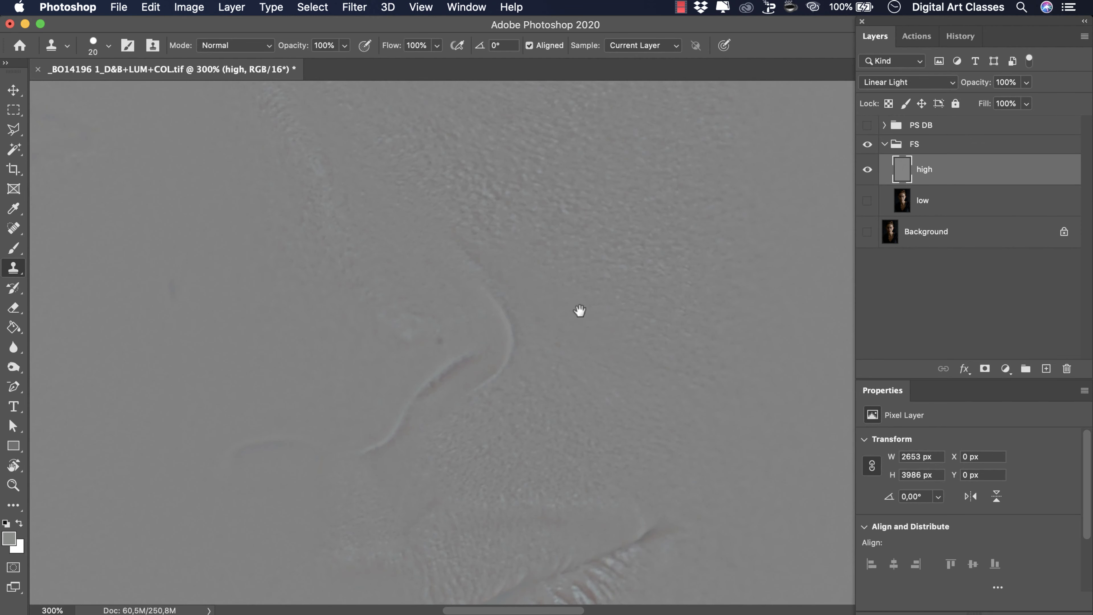
{"action": "scroll", "coordinate": [717, 411], "scroll_direction": "down", "scroll_amount": 10}
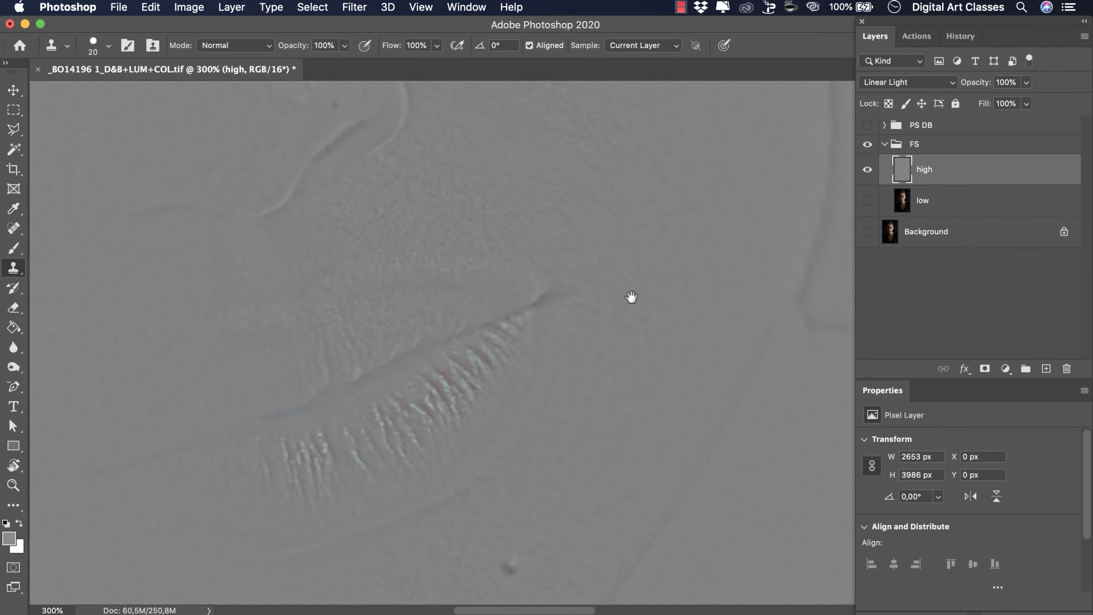
{"action": "left_click_drag", "start_coordinate": [534, 454], "coordinate": [578, 270]}
{"action": "scroll", "coordinate": [579, 270], "scroll_direction": "up", "scroll_amount": 8}
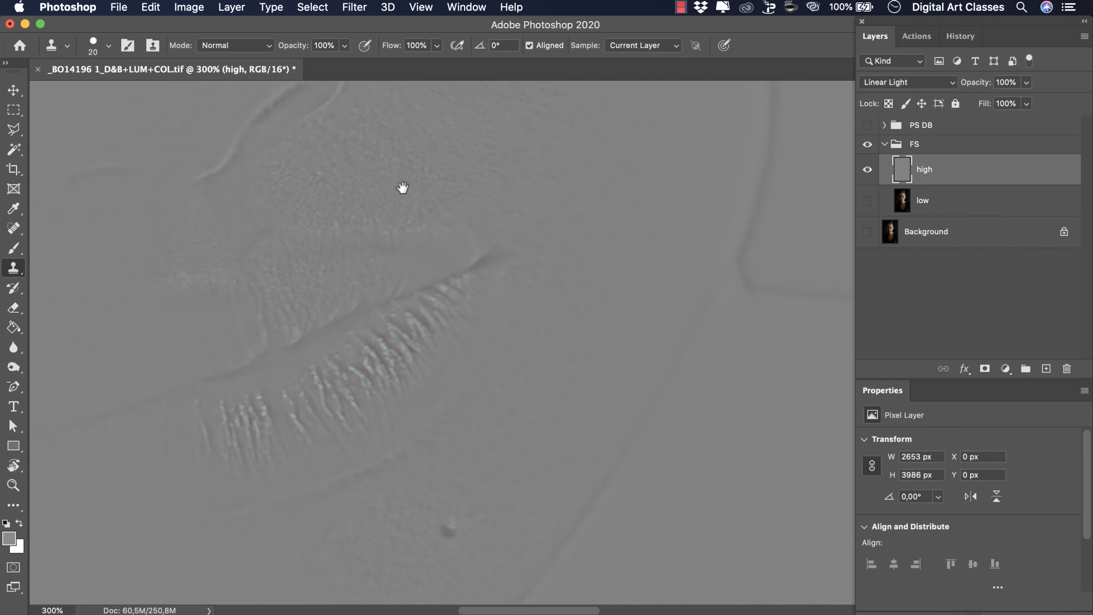
{"action": "left_click_drag", "start_coordinate": [403, 187], "coordinate": [518, 266]}
{"action": "scroll", "coordinate": [518, 265], "scroll_direction": "down", "scroll_amount": 5}
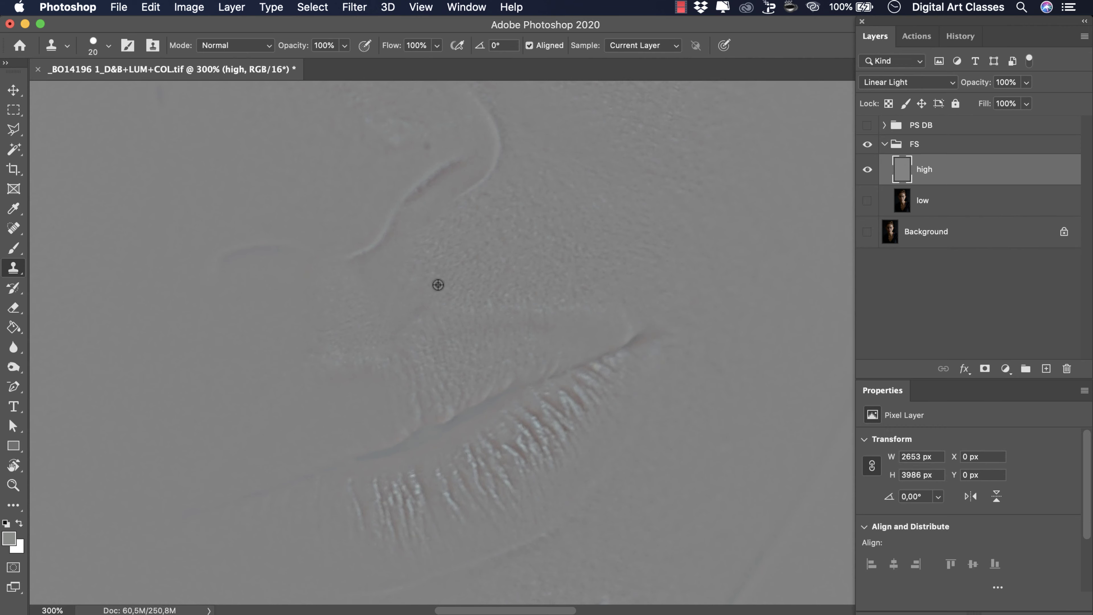
{"action": "left_click_drag", "start_coordinate": [576, 245], "coordinate": [569, 400]}
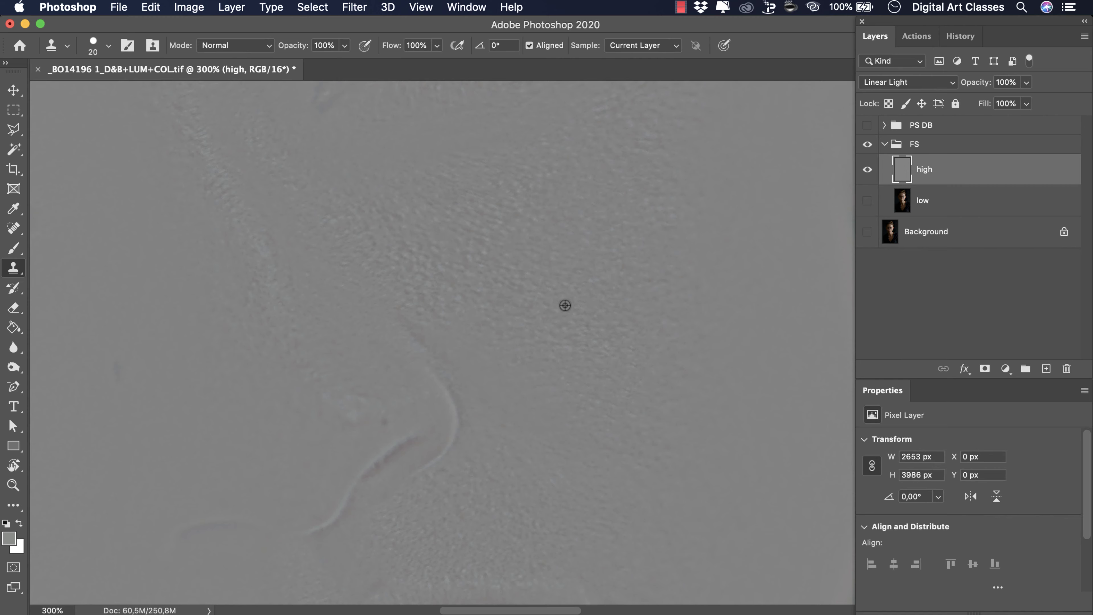
{"action": "left_click_drag", "start_coordinate": [512, 237], "coordinate": [571, 403]}
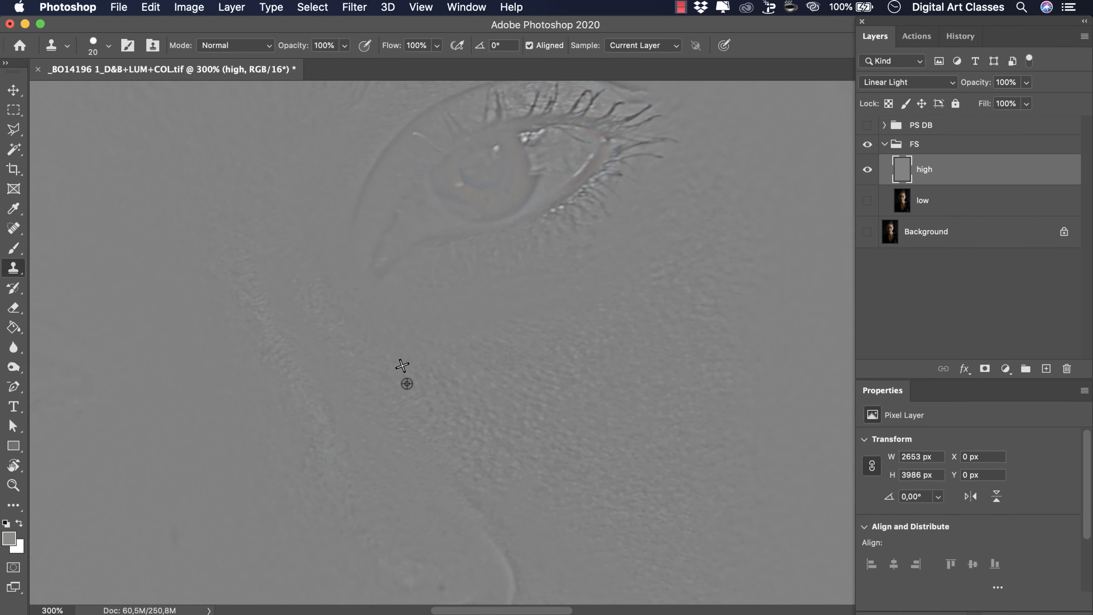
{"action": "left_click_drag", "start_coordinate": [278, 356], "coordinate": [430, 373]}
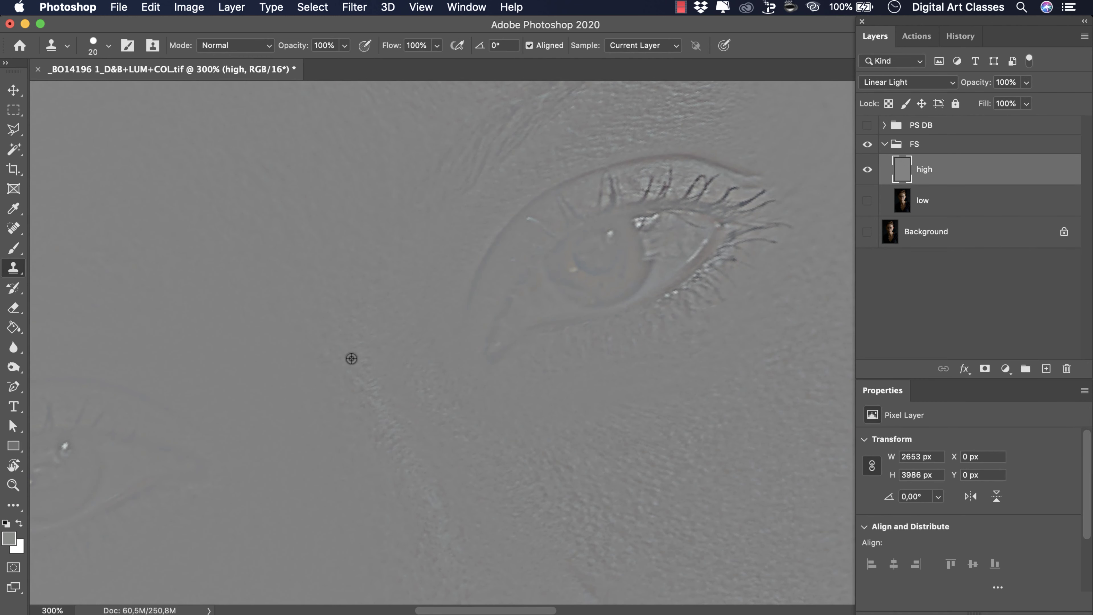
{"action": "left_click_drag", "start_coordinate": [344, 334], "coordinate": [323, 351]}
{"action": "left_click", "coordinate": [390, 424]}
{"action": "left_click", "coordinate": [868, 201]}
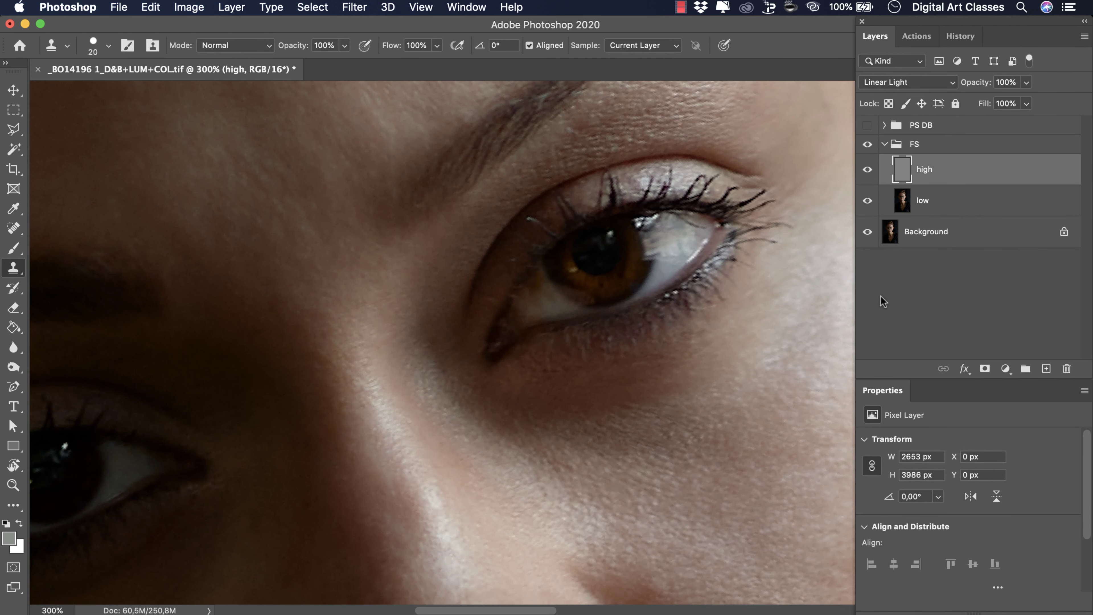
{"action": "left_click", "coordinate": [601, 283]}
{"action": "left_click", "coordinate": [564, 237]}
{"action": "left_click", "coordinate": [457, 229]}
{"action": "left_click", "coordinate": [531, 321]}
{"action": "left_click", "coordinate": [442, 321]}
{"action": "left_click_drag", "start_coordinate": [436, 318], "coordinate": [378, 287]}
Step: Reset the canvas rotation to upright, return to the Clone Stamp tool and zoom out to 200% on the nose and cheeks
{"action": "key", "text": "r"}
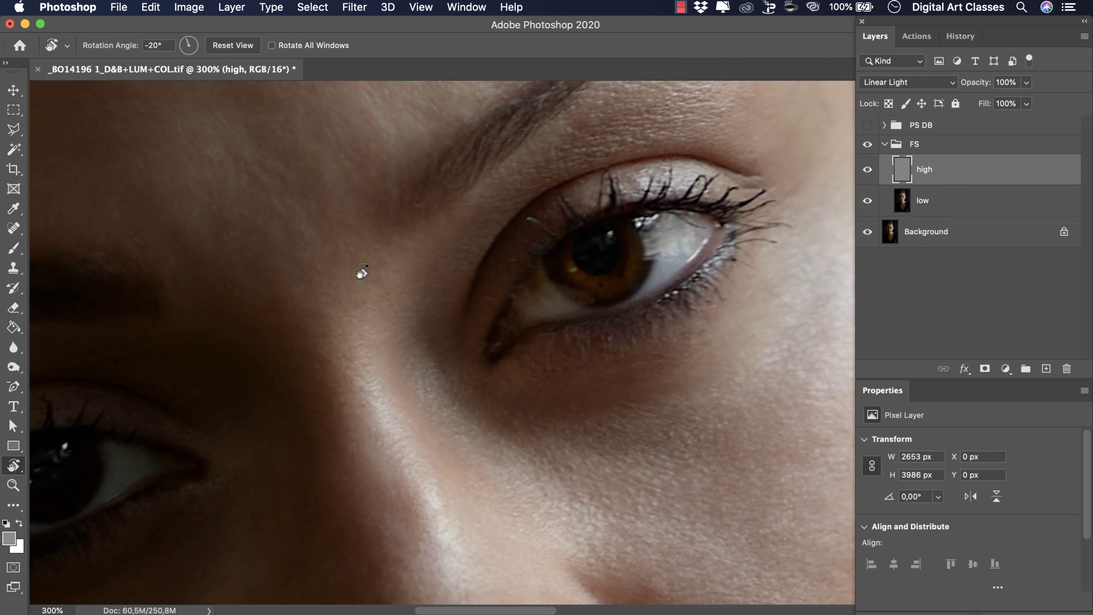
{"action": "left_click", "coordinate": [233, 45]}
{"action": "key", "text": "s"}
{"action": "key", "text": "super+minus"}
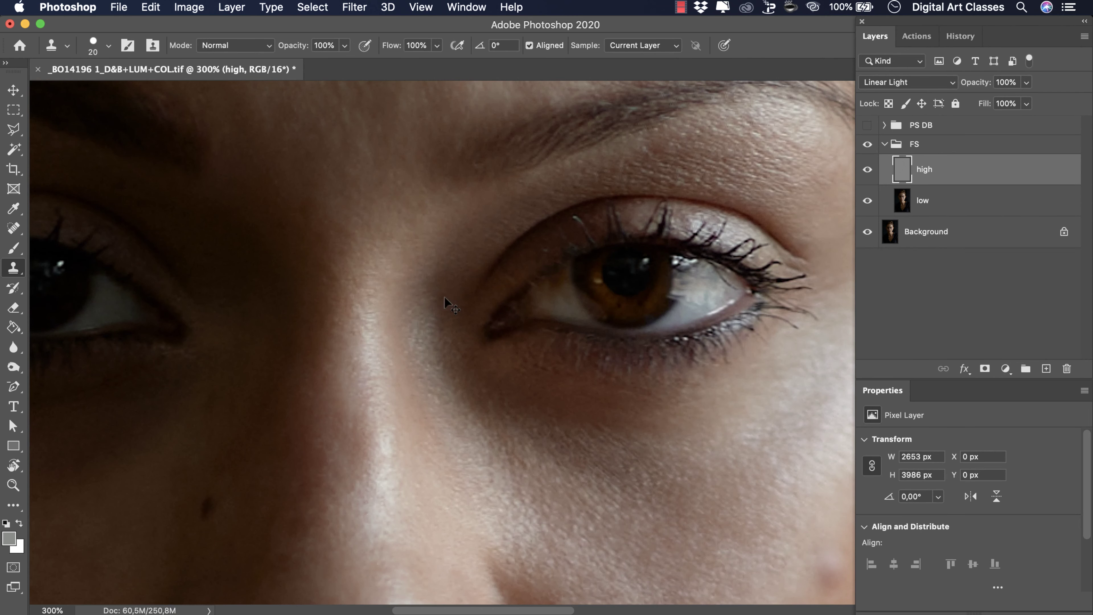
{"action": "scroll", "coordinate": [467, 389], "scroll_direction": "down", "scroll_amount": 2}
{"action": "scroll", "coordinate": [467, 389], "scroll_direction": "down", "scroll_amount": 3}
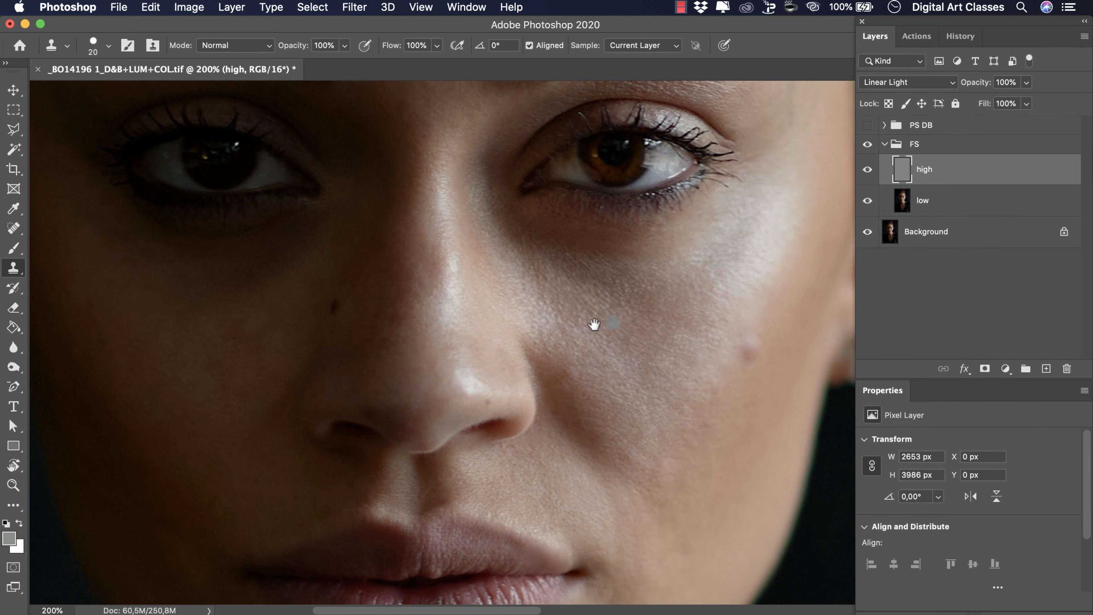
Step: Rotate the canvas to several angles to view the bright cheek and eye, and reset it to upright
{"action": "key", "text": "r"}
{"action": "left_click_drag", "start_coordinate": [407, 288], "coordinate": [624, 285]}
{"action": "left_click_drag", "start_coordinate": [492, 217], "coordinate": [464, 237]}
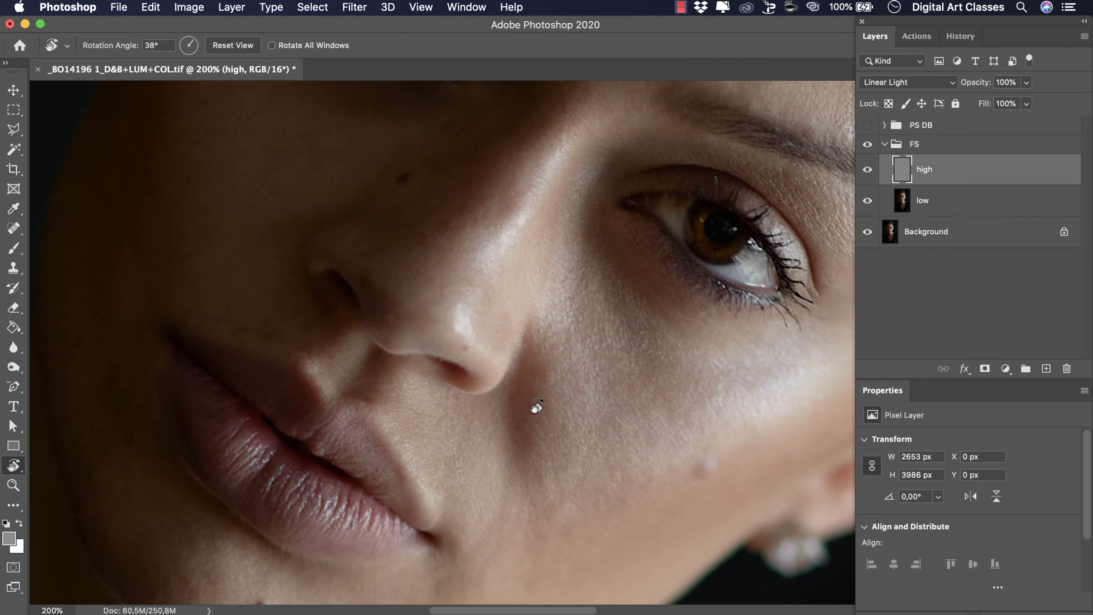
{"action": "left_click_drag", "start_coordinate": [586, 403], "coordinate": [534, 290]}
{"action": "left_click_drag", "start_coordinate": [367, 217], "coordinate": [480, 387]}
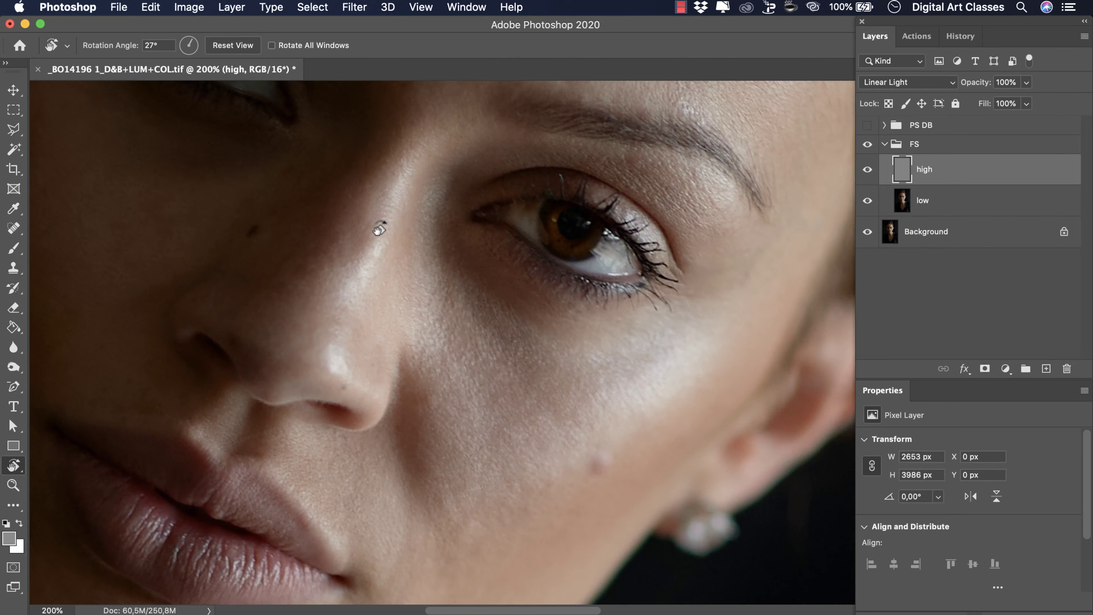
{"action": "left_click_drag", "start_coordinate": [378, 227], "coordinate": [449, 269]}
{"action": "key", "text": "s"}
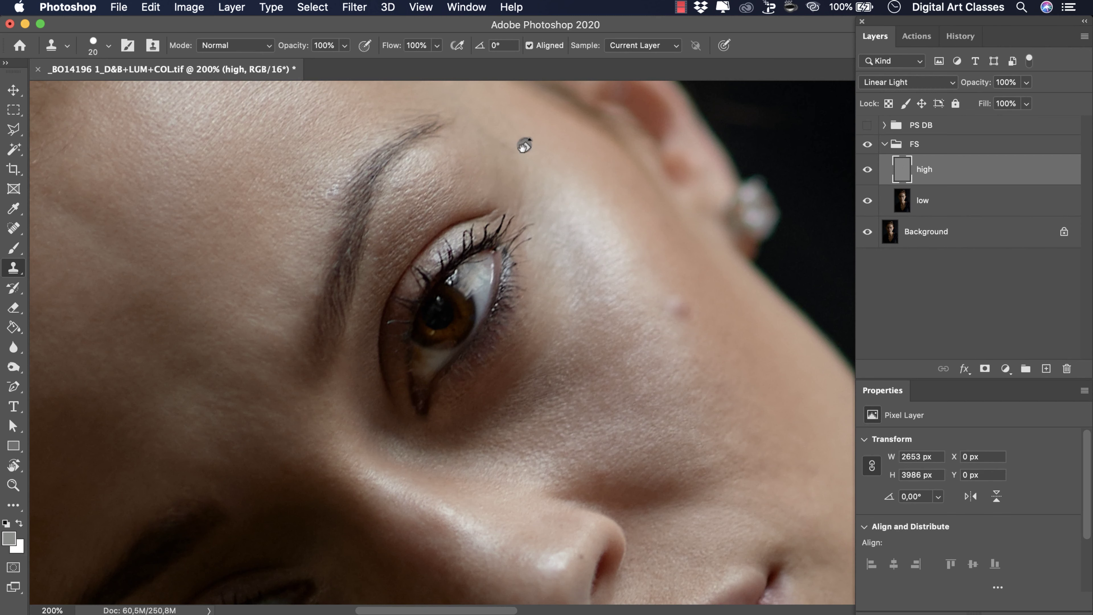
{"action": "key", "text": "r"}
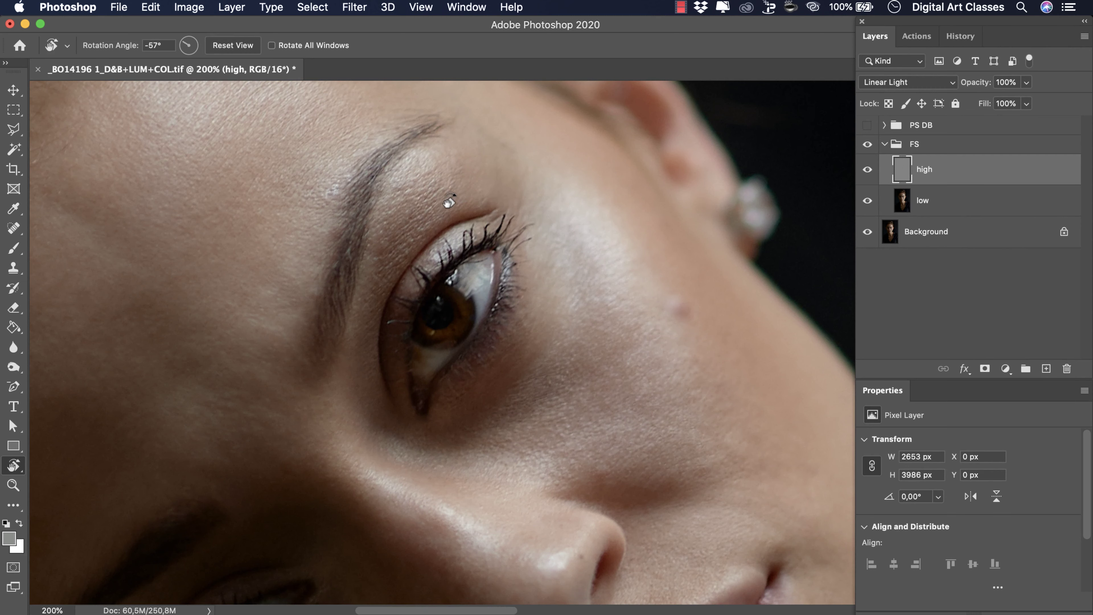
{"action": "left_click", "coordinate": [233, 44]}
{"action": "key", "text": "s"}
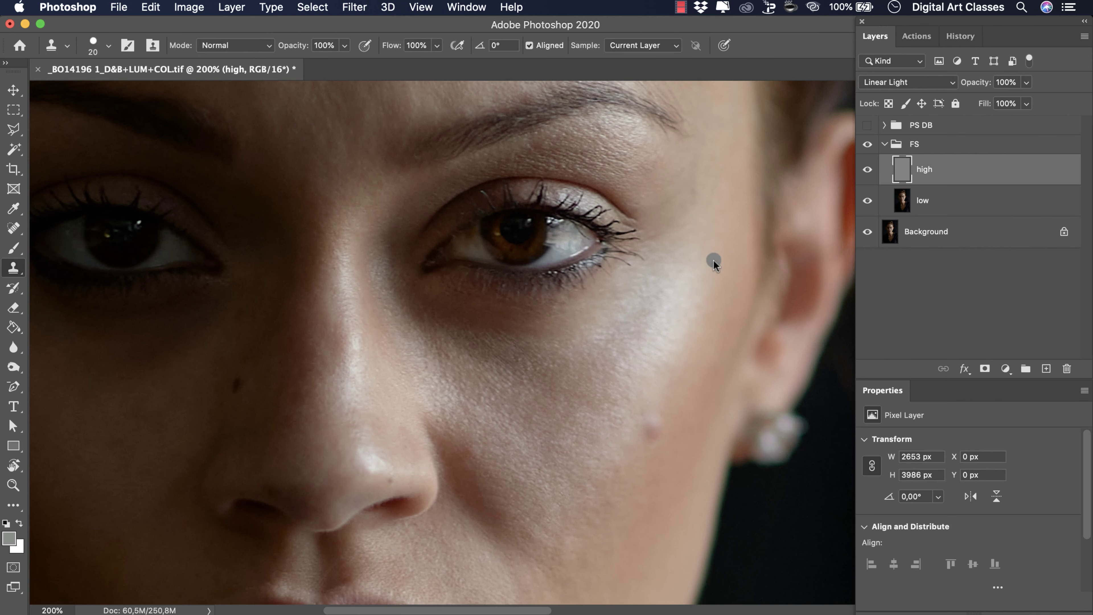
Step: Compare the retouched cheeks and nose with the original by repeatedly showing the Background layer alone
{"action": "scroll", "coordinate": [663, 297], "scroll_direction": "down", "scroll_amount": 5}
{"action": "scroll", "coordinate": [662, 297], "scroll_direction": "left", "scroll_amount": 5}
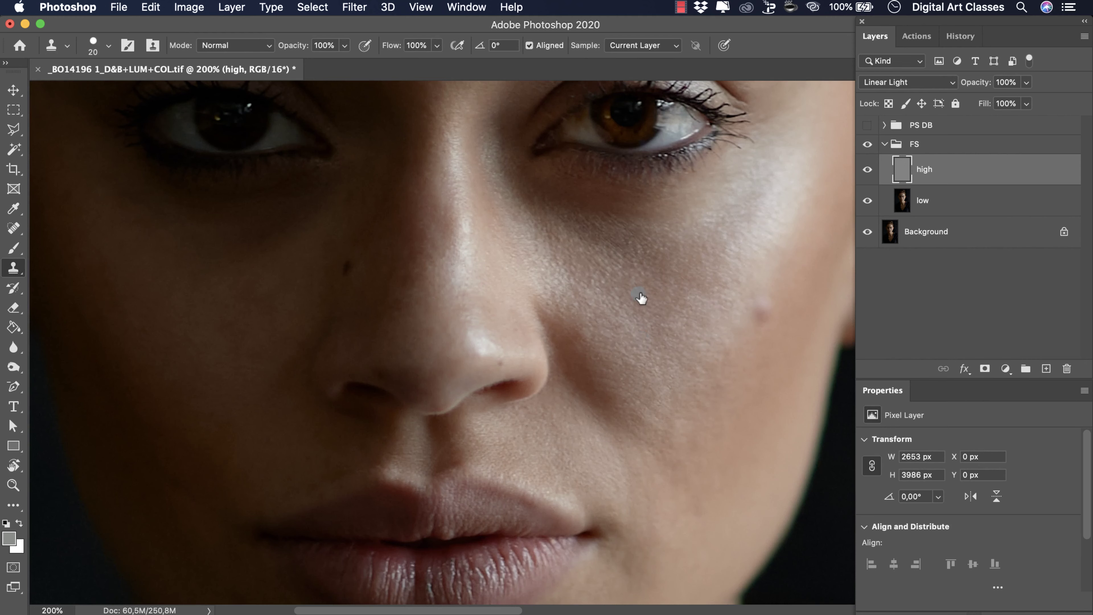
{"action": "left_click", "coordinate": [867, 232], "text": "alt"}
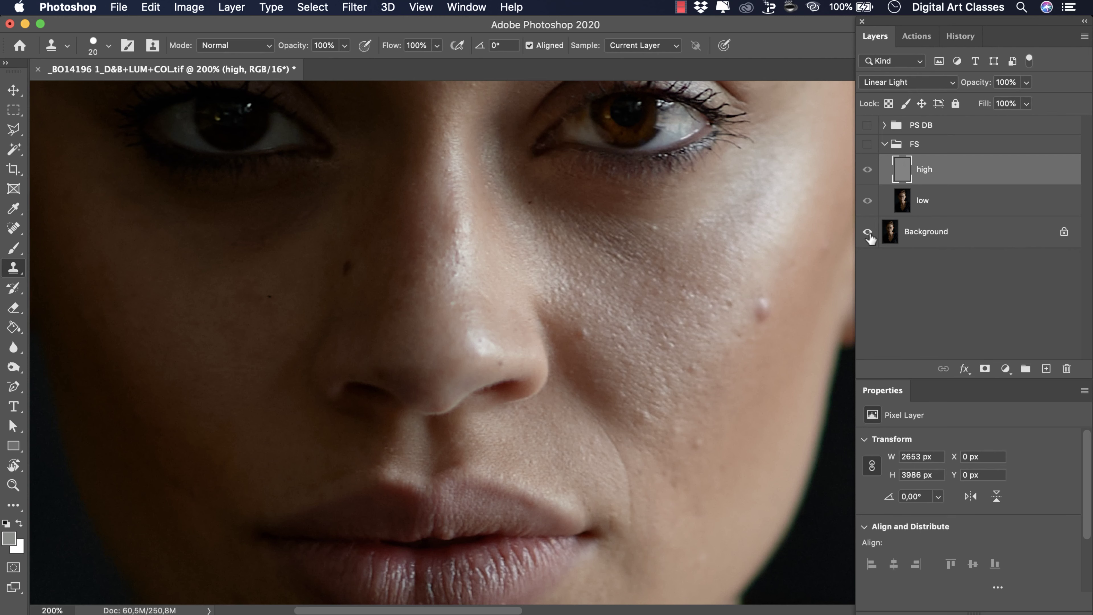
{"action": "left_click", "coordinate": [867, 232], "text": "alt"}
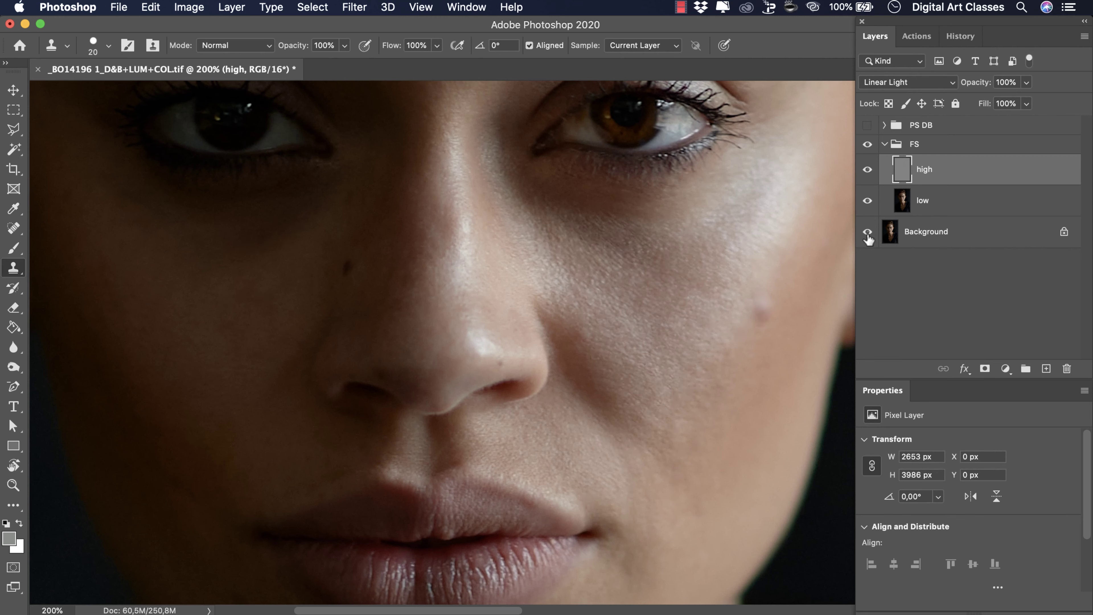
{"action": "left_click", "coordinate": [867, 233], "text": "alt"}
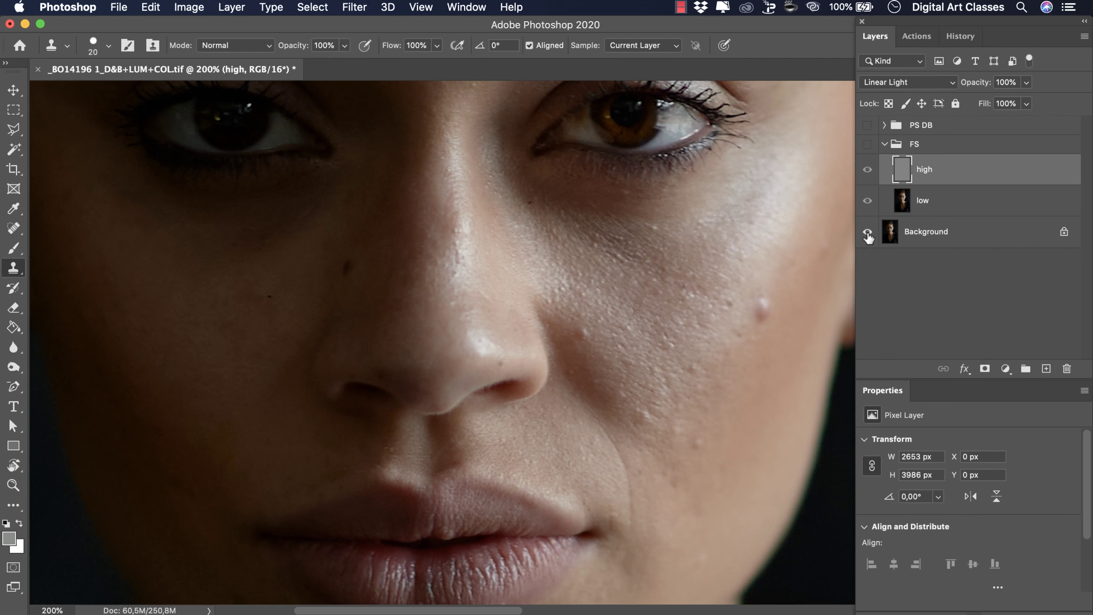
Step: Compare the retouched forehead, cheeks and nose with the original by showing the Background layer alone, and restore the other layers
{"action": "left_click_drag", "start_coordinate": [671, 202], "coordinate": [687, 424]}
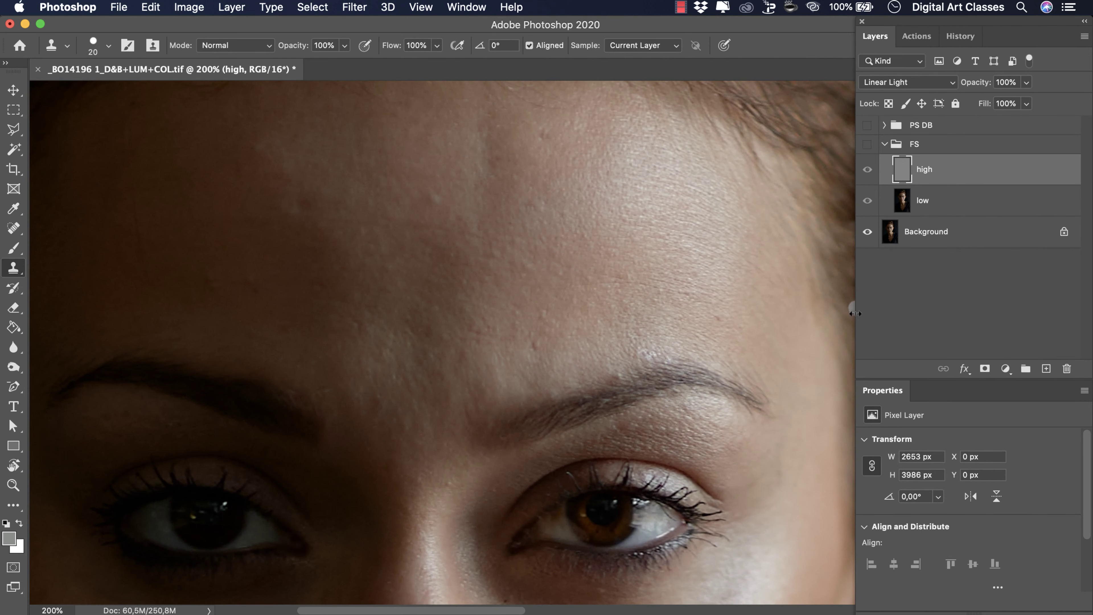
{"action": "left_click", "coordinate": [868, 235], "text": "alt"}
{"action": "left_click_drag", "start_coordinate": [475, 496], "coordinate": [493, 210]}
{"action": "left_click_drag", "start_coordinate": [689, 365], "coordinate": [683, 300]}
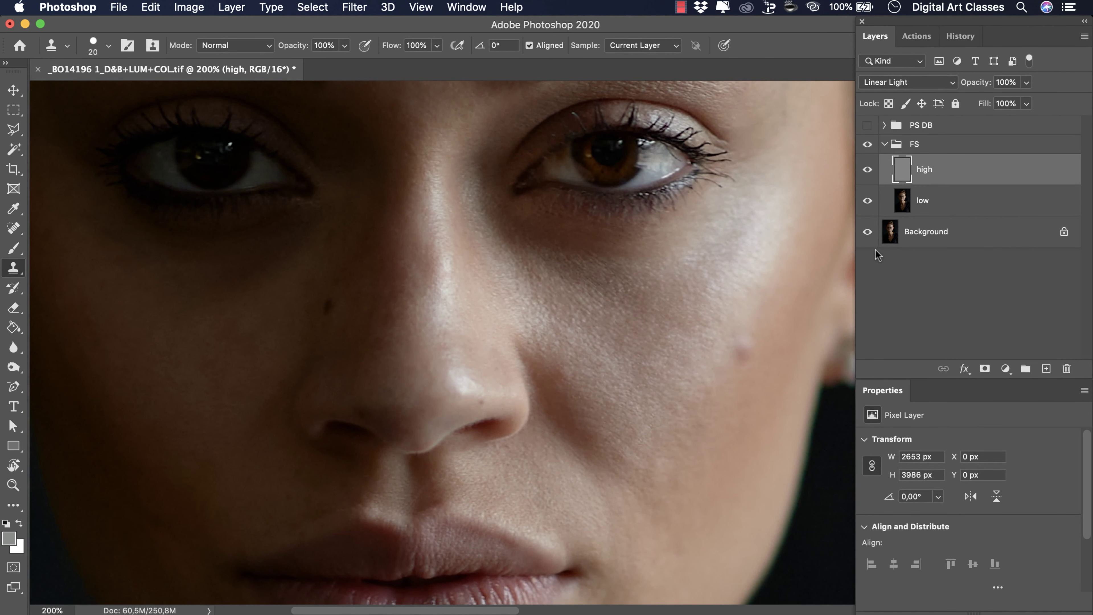
{"action": "left_click", "coordinate": [867, 233], "text": "alt"}
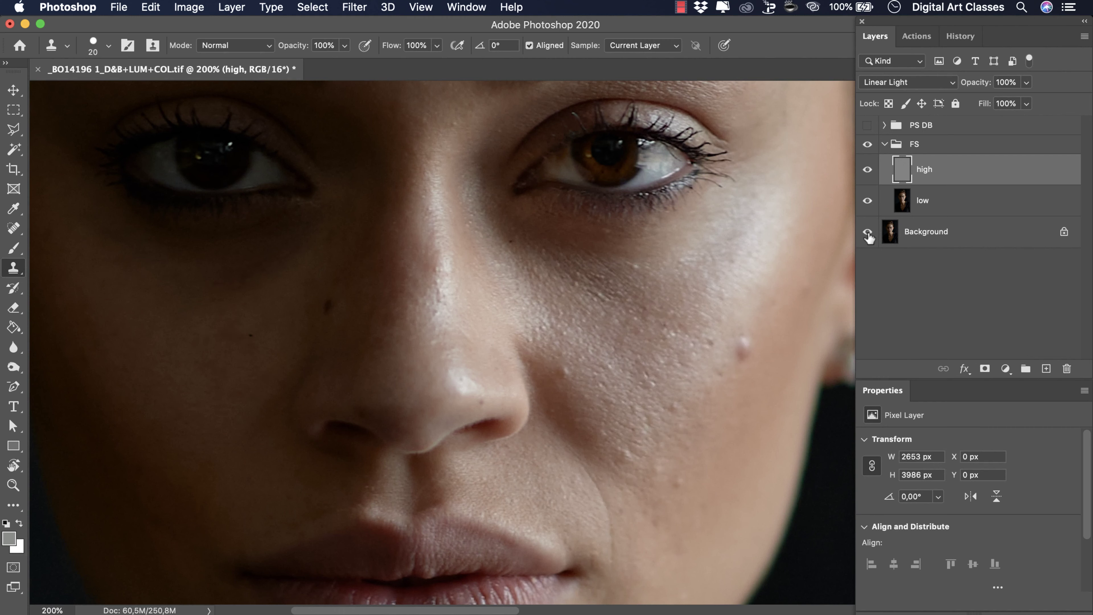
{"action": "left_click", "coordinate": [867, 233], "text": "alt"}
Step: Make the low layer active and frame the nose and the bright cheek at 200%
{"action": "left_click", "coordinate": [927, 205]}
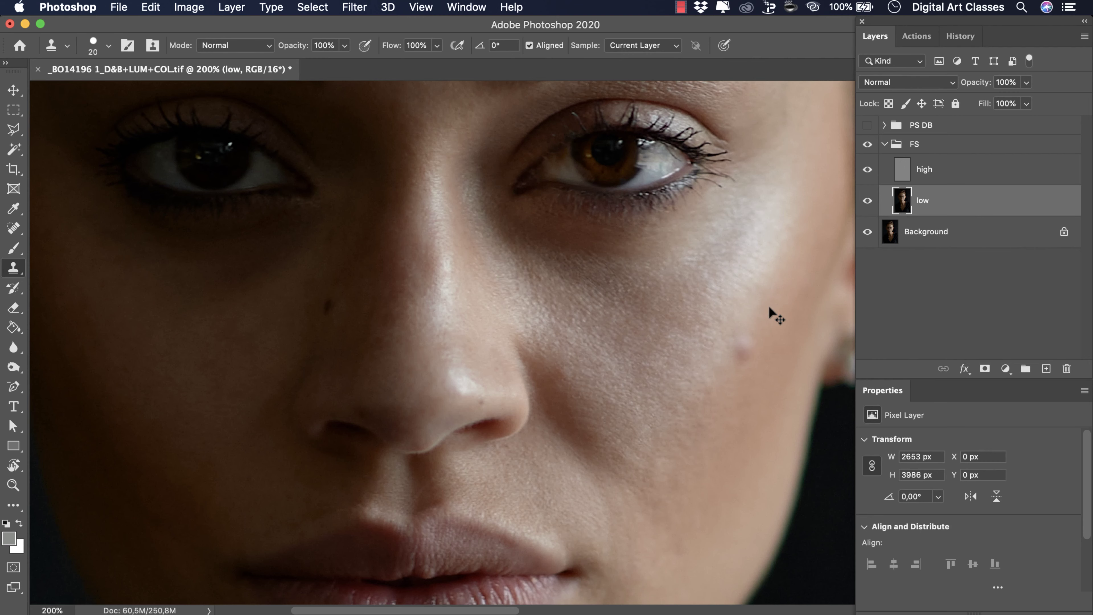
{"action": "key", "text": "super+minus"}
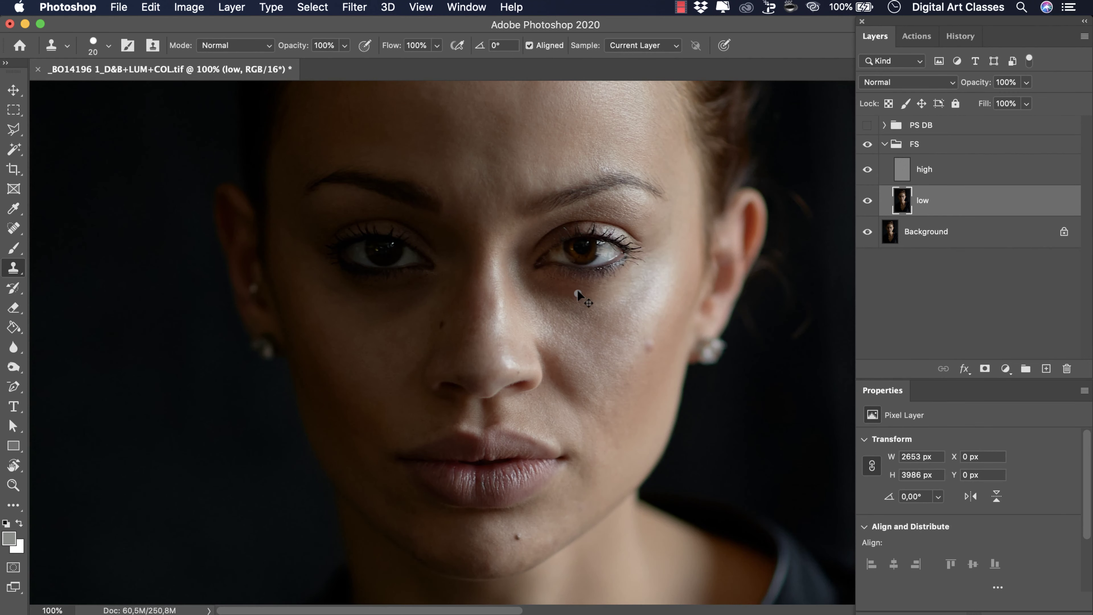
{"action": "left_click_drag", "start_coordinate": [536, 408], "coordinate": [541, 341]}
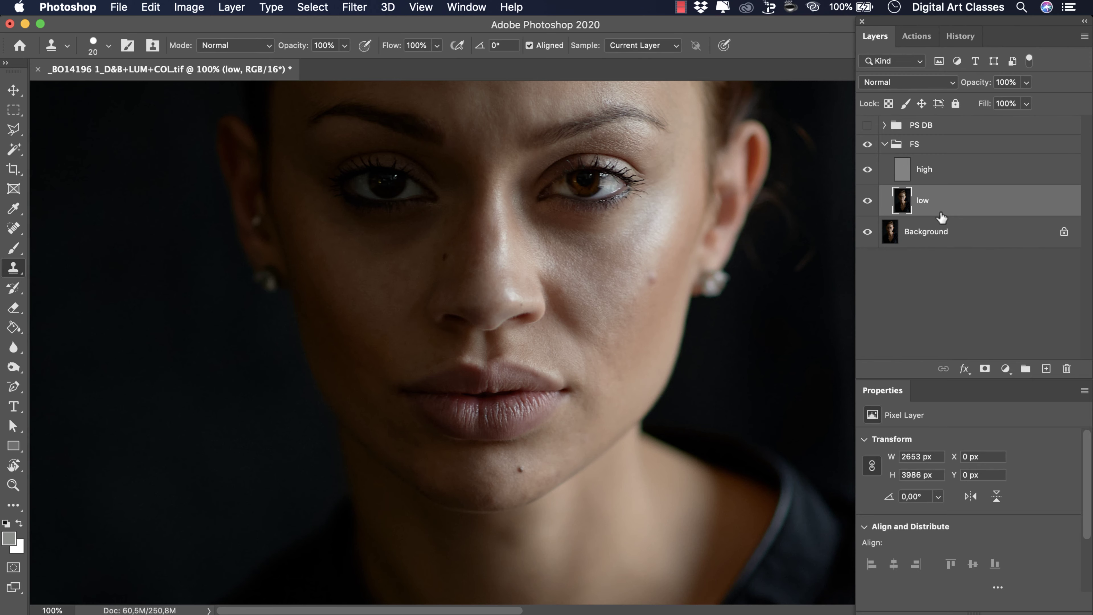
{"action": "key", "text": "super+plus"}
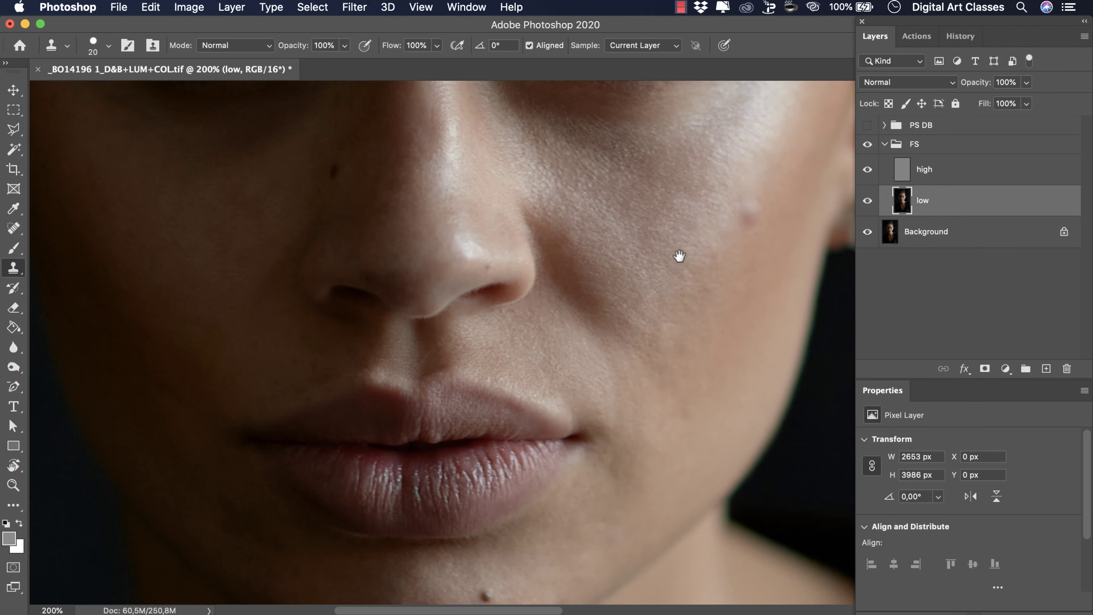
{"action": "left_click_drag", "start_coordinate": [678, 254], "coordinate": [598, 319]}
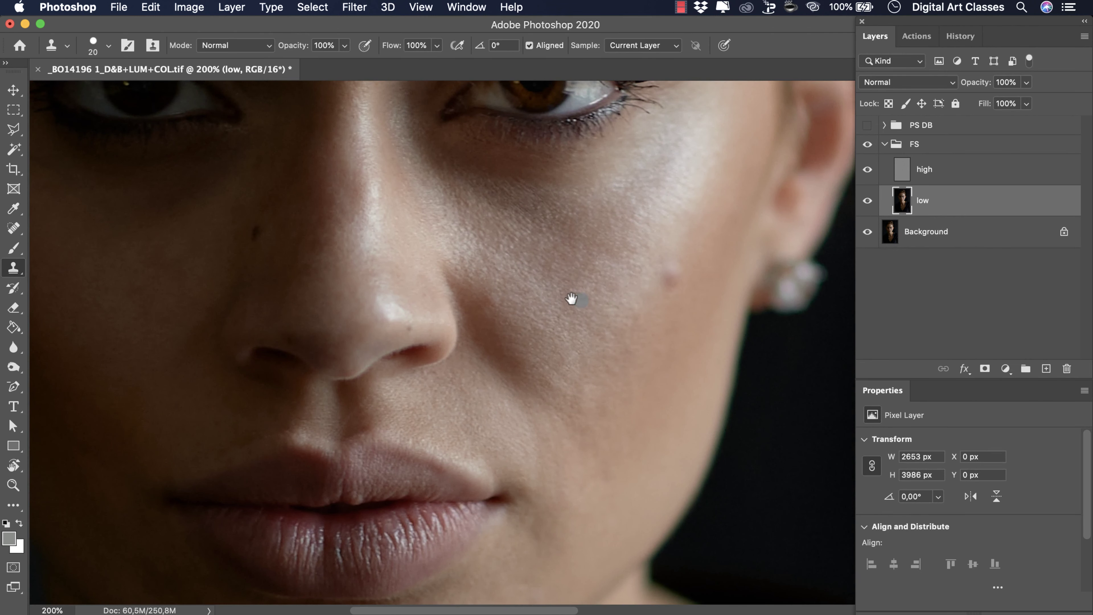
Step: Outline the bright cheek between the nose and eye freehand with the regular Lasso tool, using a 10 px feather
{"action": "key", "text": "l"}
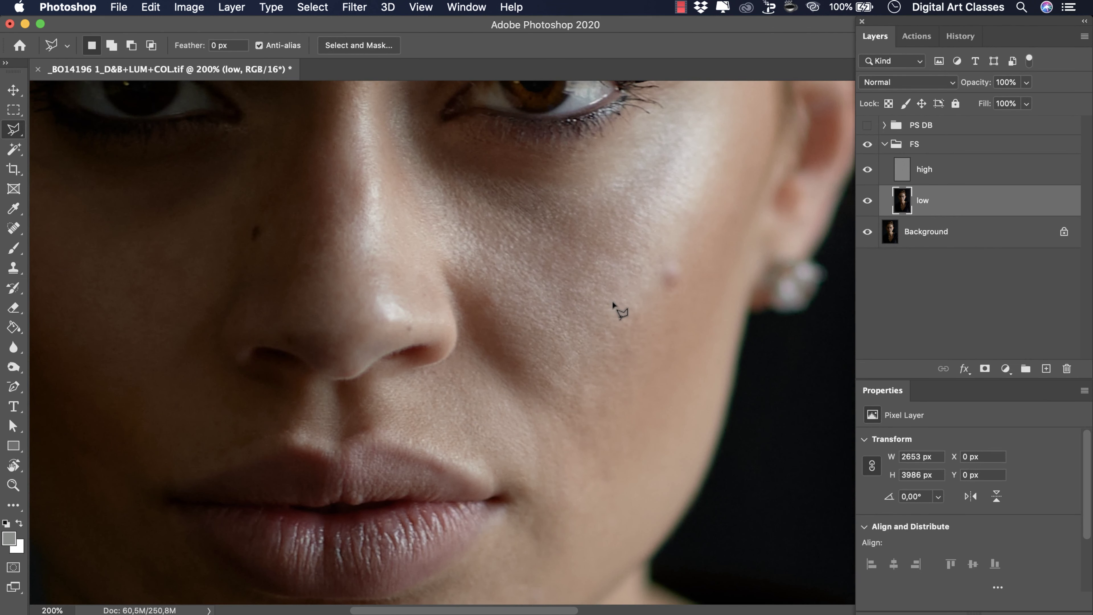
{"action": "right_click", "coordinate": [14, 134]}
{"action": "left_click", "coordinate": [86, 125]}
{"action": "left_click_drag", "start_coordinate": [234, 43], "coordinate": [204, 41]}
{"action": "type", "text": "10"}
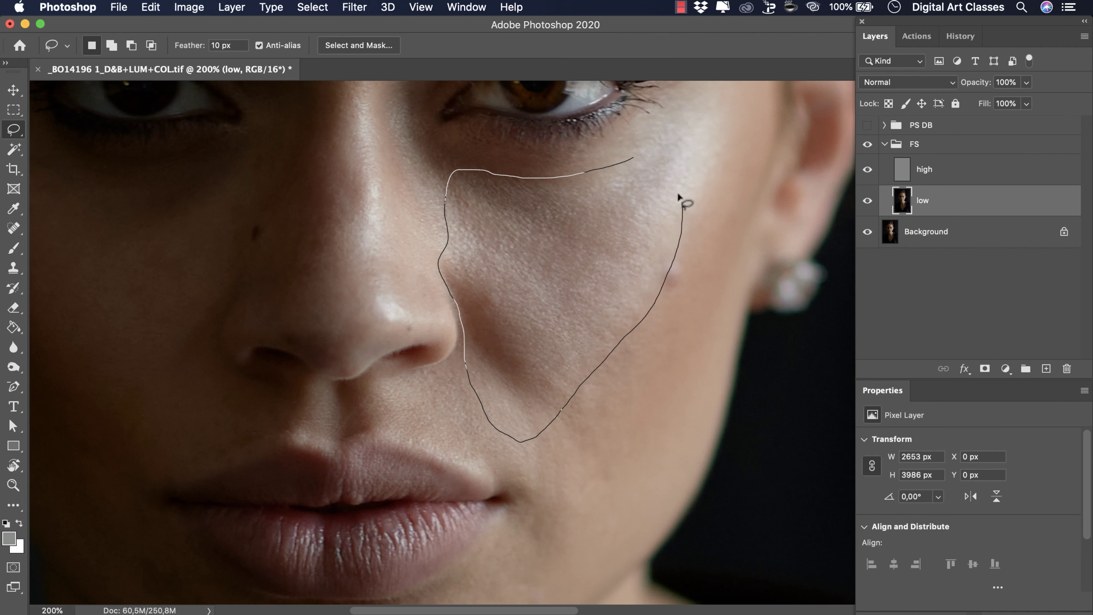
{"action": "left_click_drag", "start_coordinate": [635, 159], "coordinate": [637, 158]}
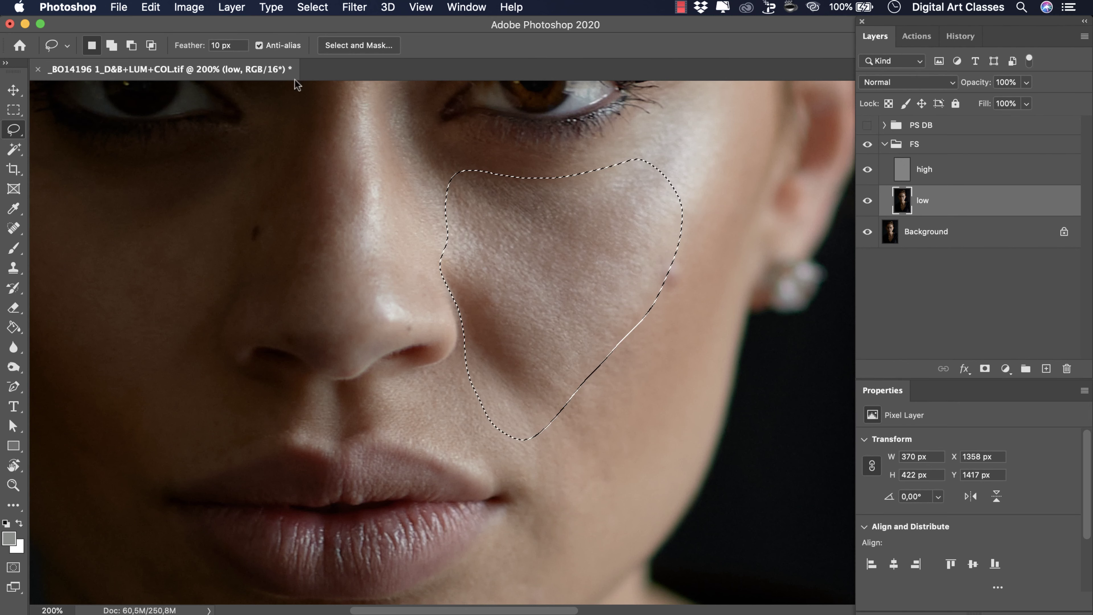
Step: Try a Gaussian Blur on the cheek selection with radii of 14.8, 4.0 and 6.2 pixels, comparing the preview, and deselect
{"action": "left_click", "coordinate": [354, 8]}
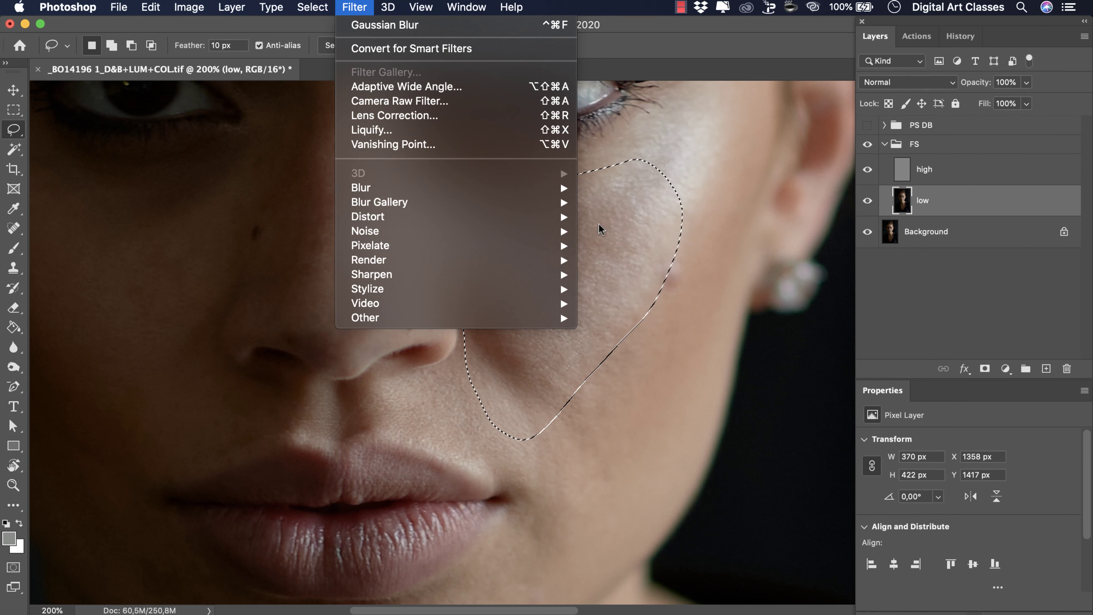
{"action": "mouse_move", "coordinate": [546, 189]}
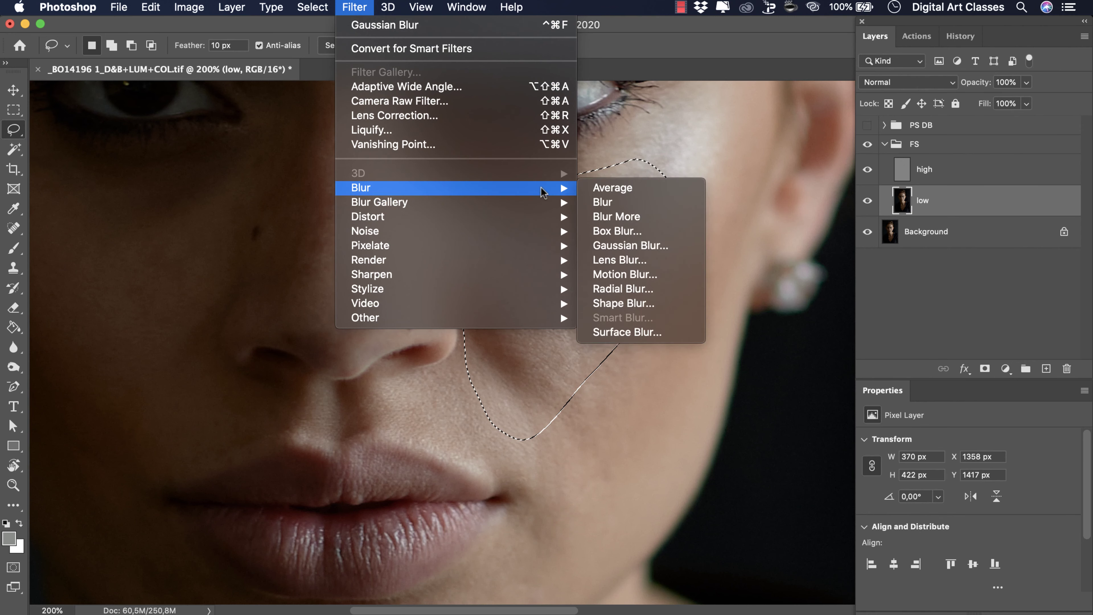
{"action": "left_click", "coordinate": [628, 243]}
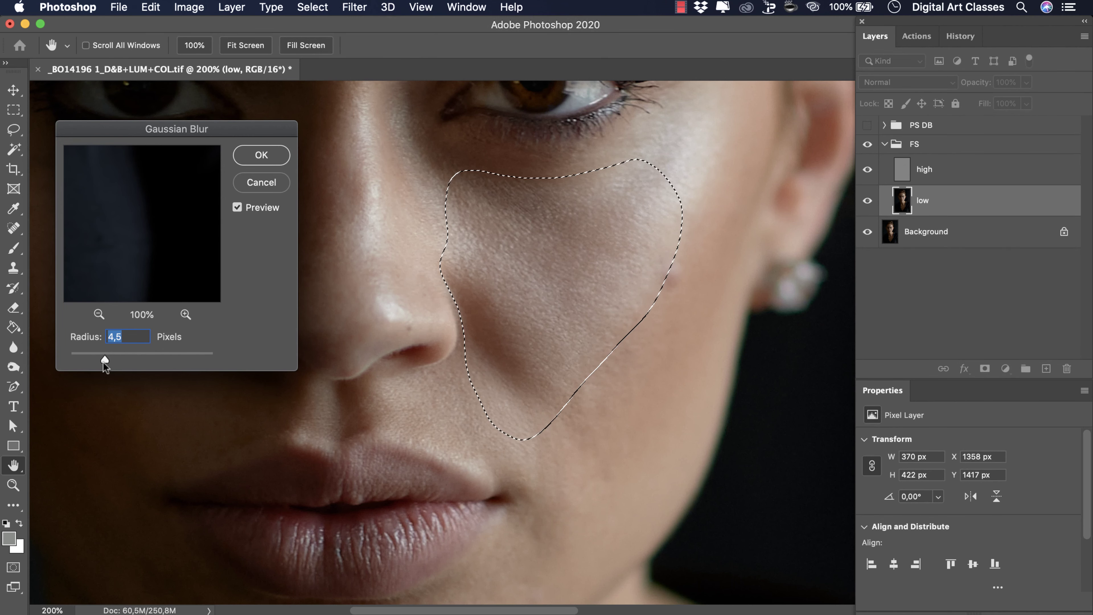
{"action": "left_click_drag", "start_coordinate": [103, 362], "coordinate": [129, 356]}
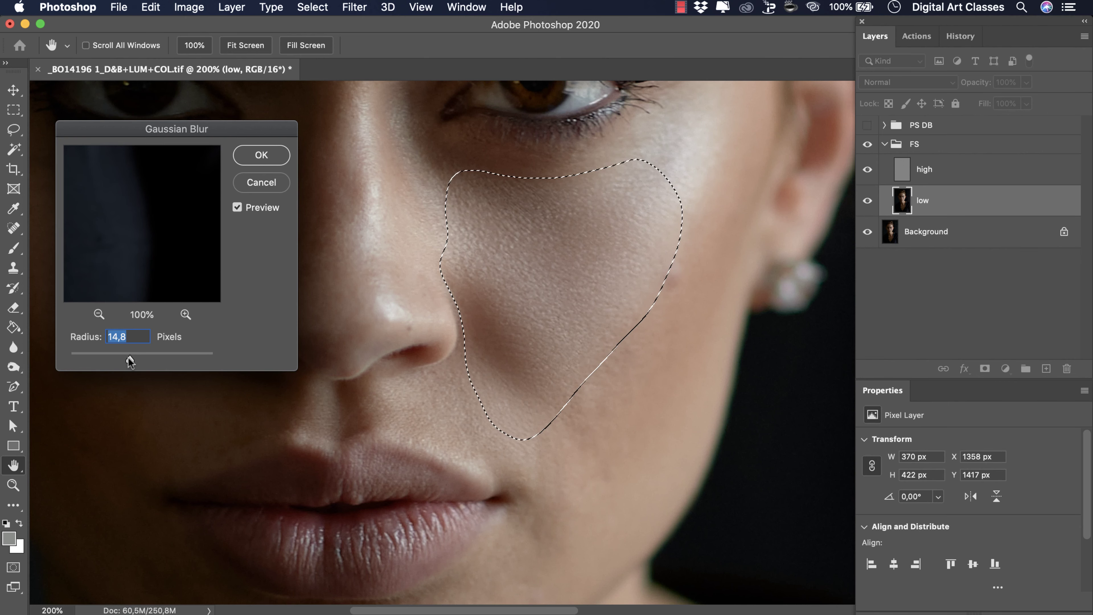
{"action": "left_click_drag", "start_coordinate": [129, 356], "coordinate": [128, 356]}
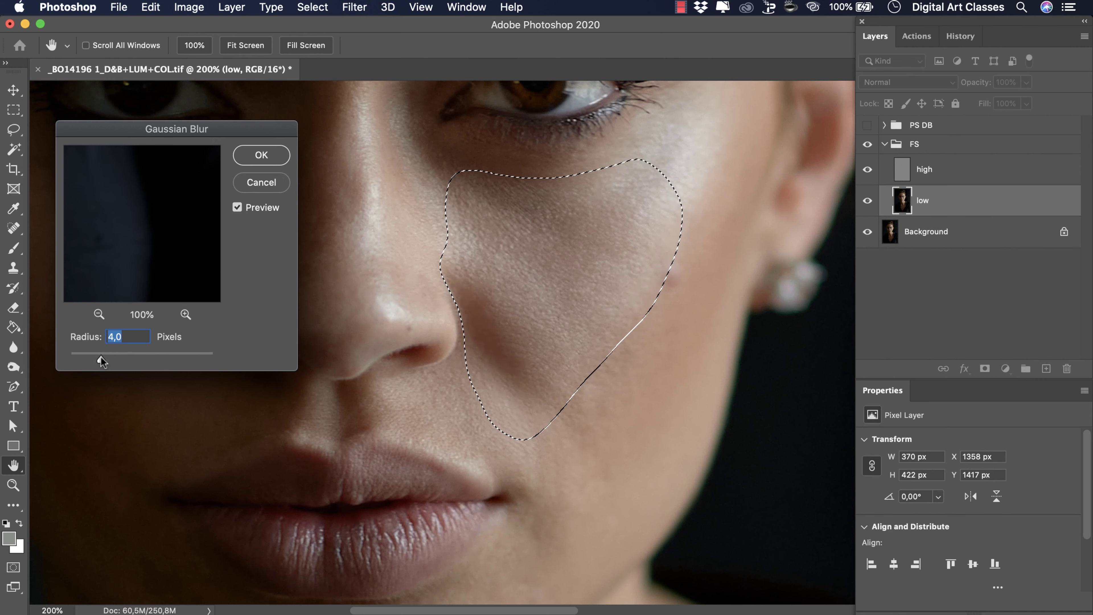
{"action": "left_click", "coordinate": [237, 208]}
{"action": "left_click_drag", "start_coordinate": [112, 362], "coordinate": [113, 362]}
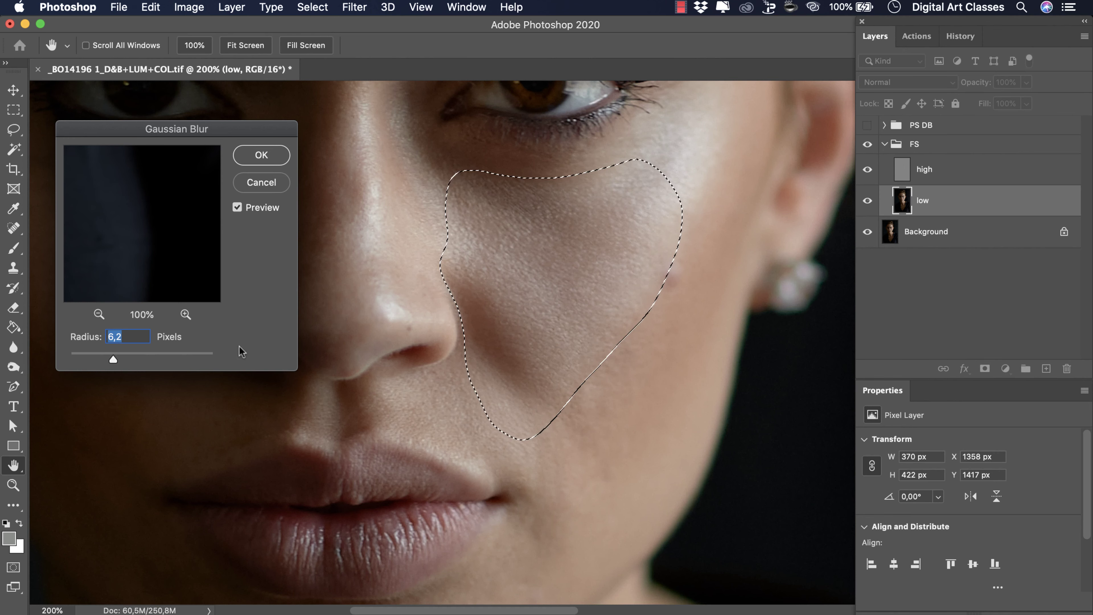
{"action": "left_click", "coordinate": [237, 207]}
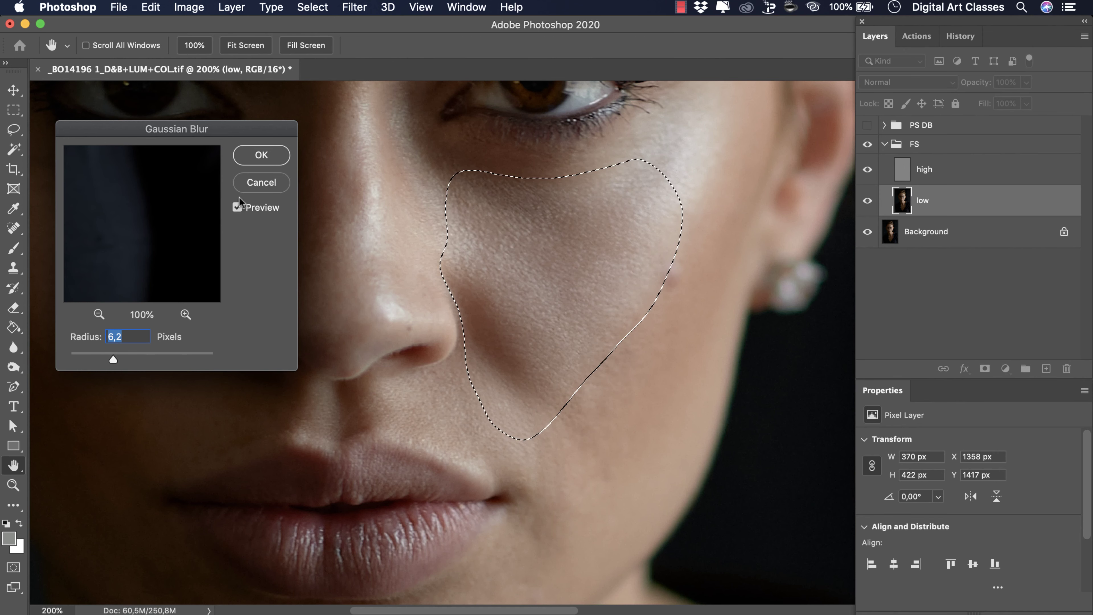
{"action": "left_click", "coordinate": [237, 207]}
{"action": "left_click", "coordinate": [237, 208]}
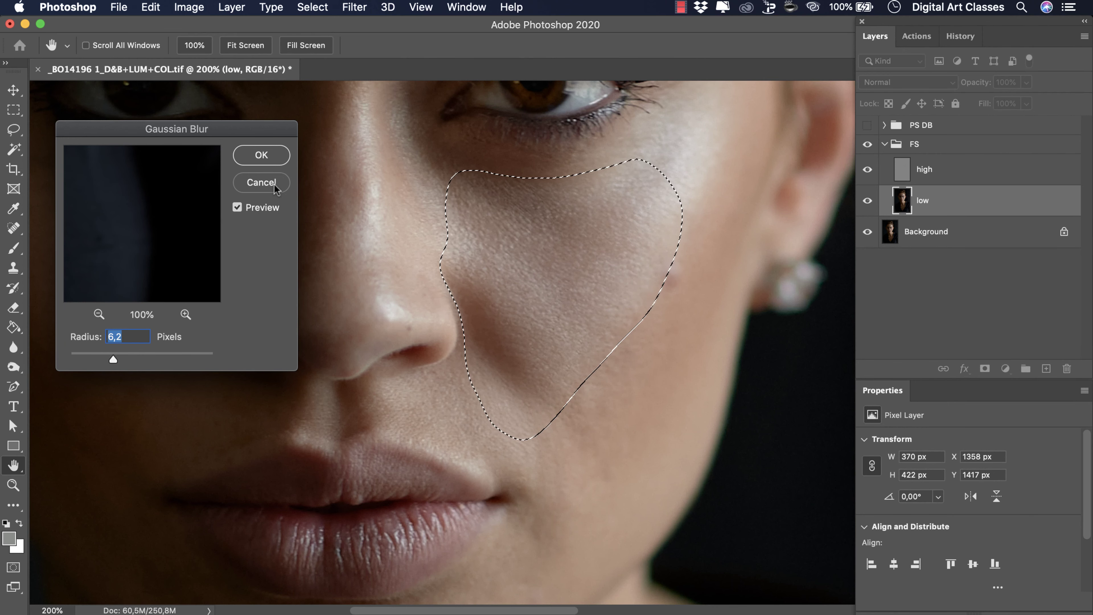
{"action": "key", "text": "Return"}
{"action": "key", "text": "l"}
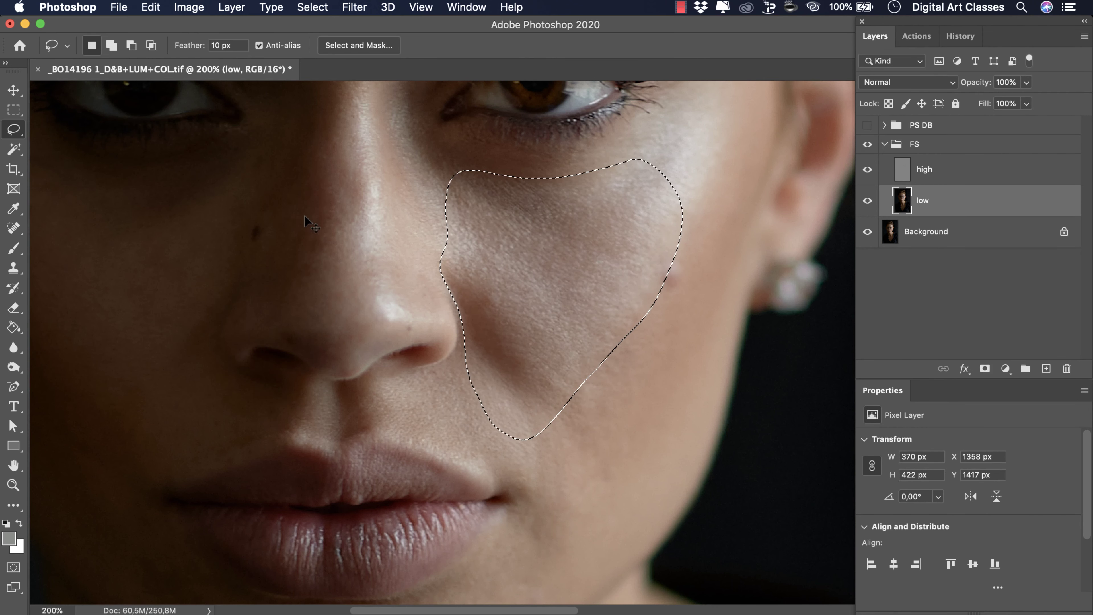
{"action": "key", "text": "ctrl+d"}
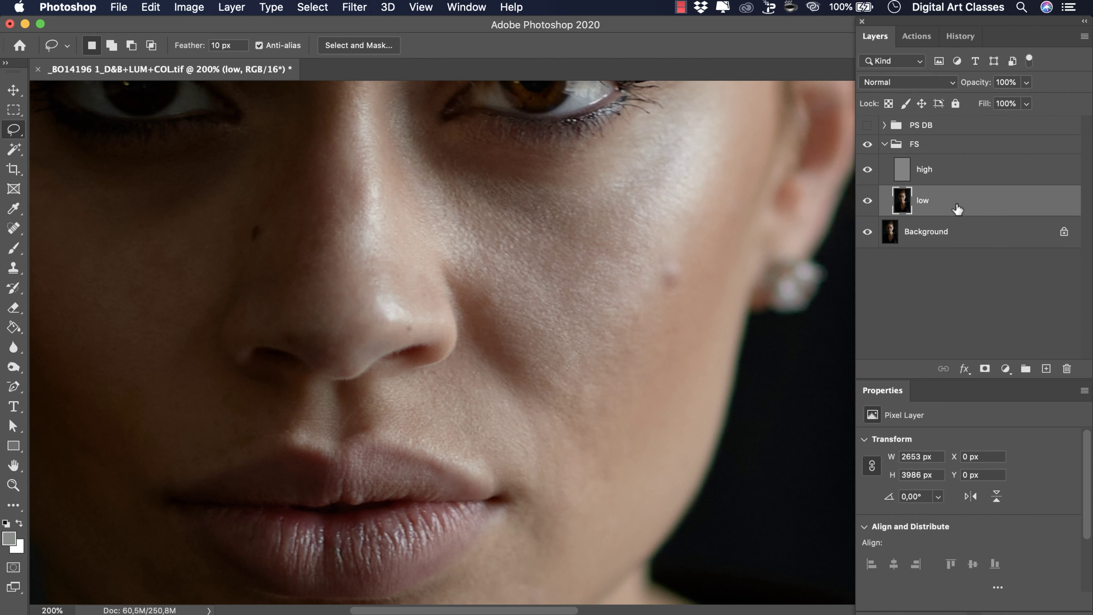
Step: Duplicate the low layer, check it with the high layer briefly hidden, and convert the copy to a Smart Object
{"action": "key", "text": "super+j"}
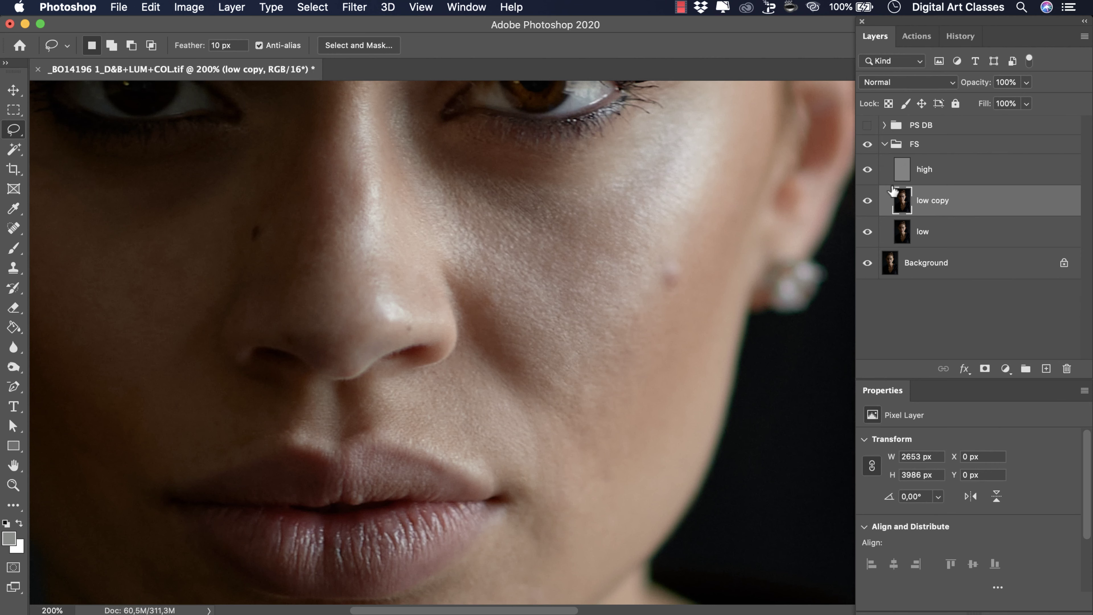
{"action": "left_click", "coordinate": [866, 172]}
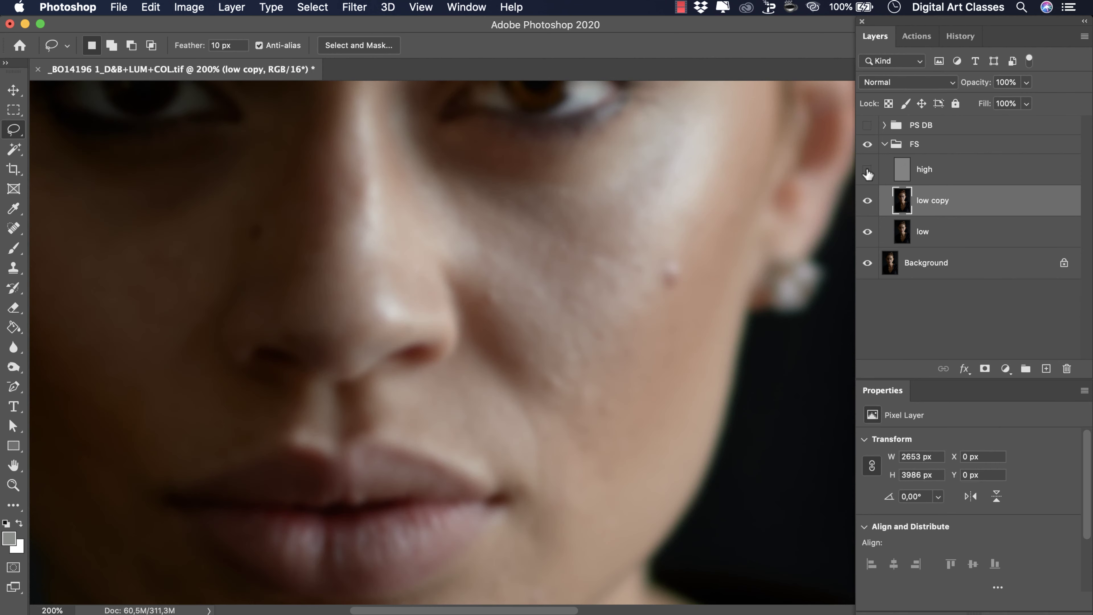
{"action": "left_click", "coordinate": [867, 170]}
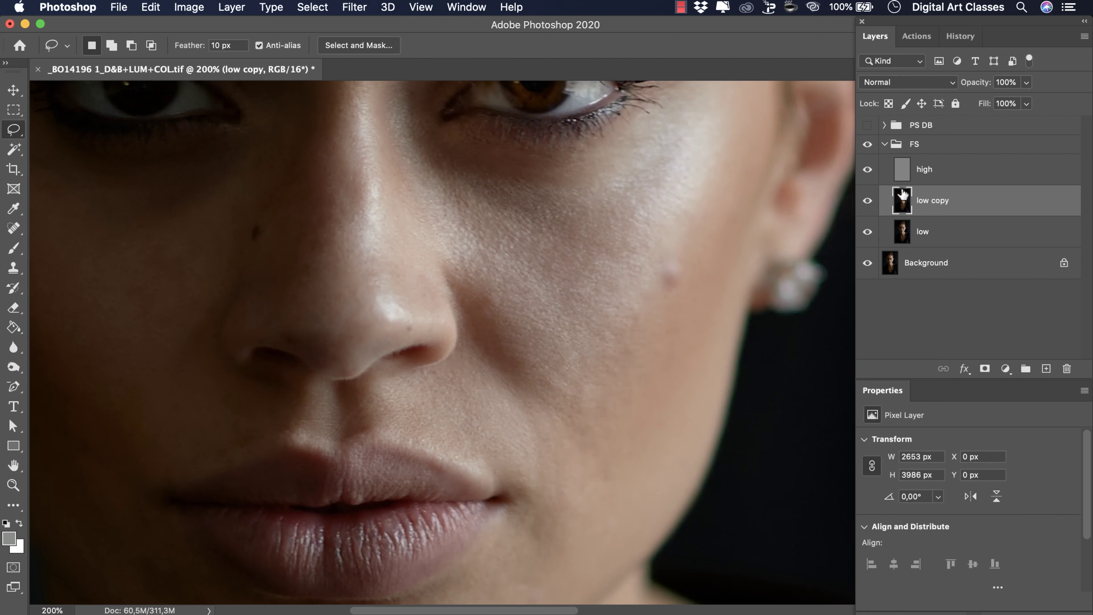
{"action": "right_click", "coordinate": [928, 204]}
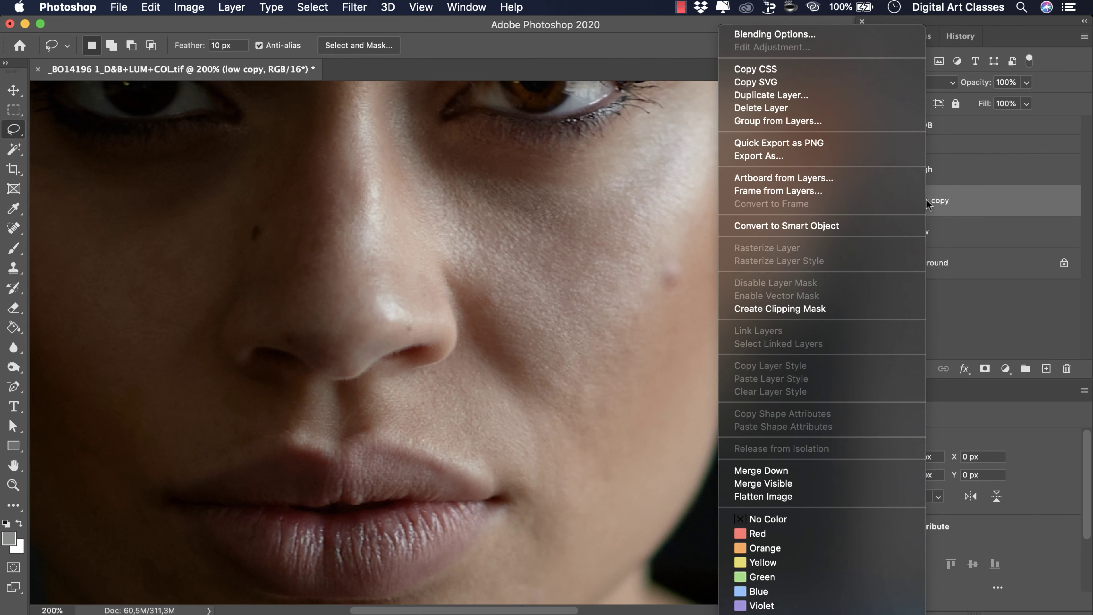
{"action": "left_click", "coordinate": [866, 228]}
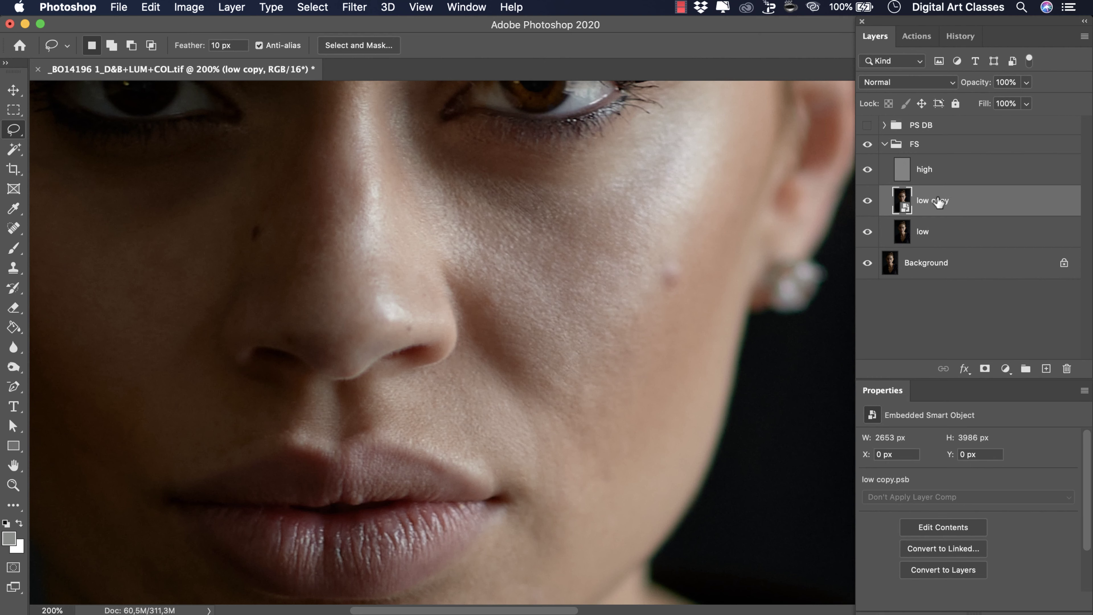
Step: Apply a Gaussian Blur smart filter with a 7.2 pixel radius to the low copy layer after testing weaker and stronger radii
{"action": "left_click", "coordinate": [13, 90]}
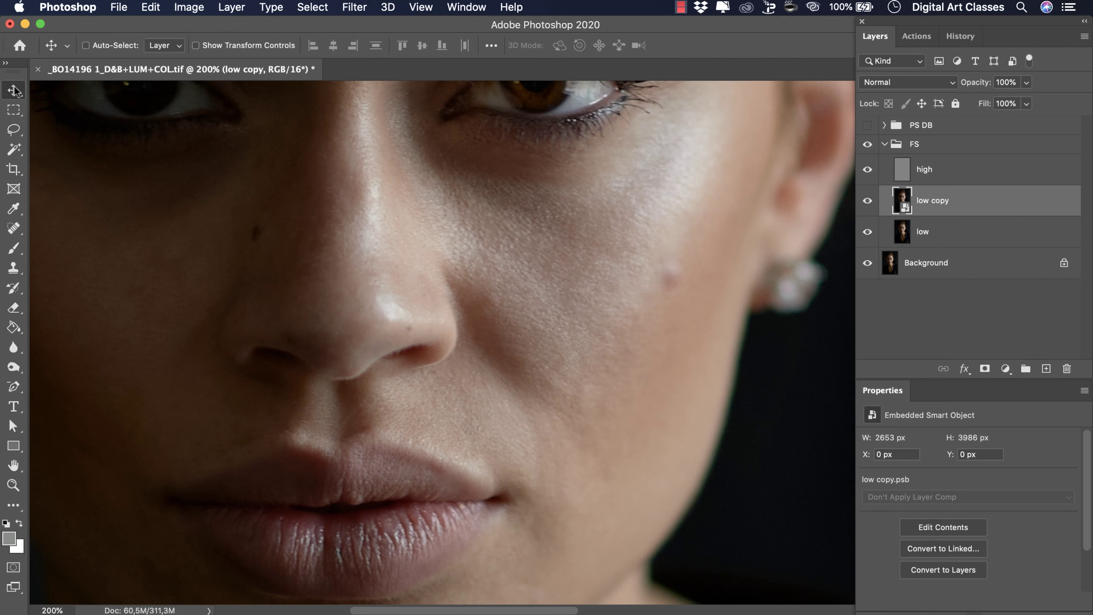
{"action": "left_click", "coordinate": [354, 7]}
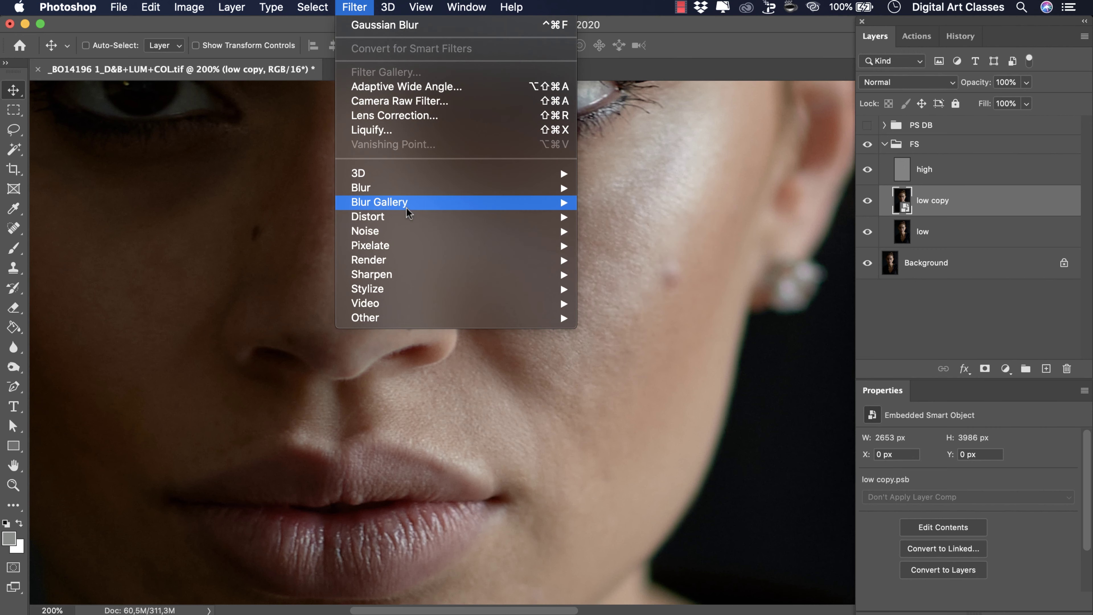
{"action": "mouse_move", "coordinate": [415, 188]}
{"action": "left_click", "coordinate": [630, 245]}
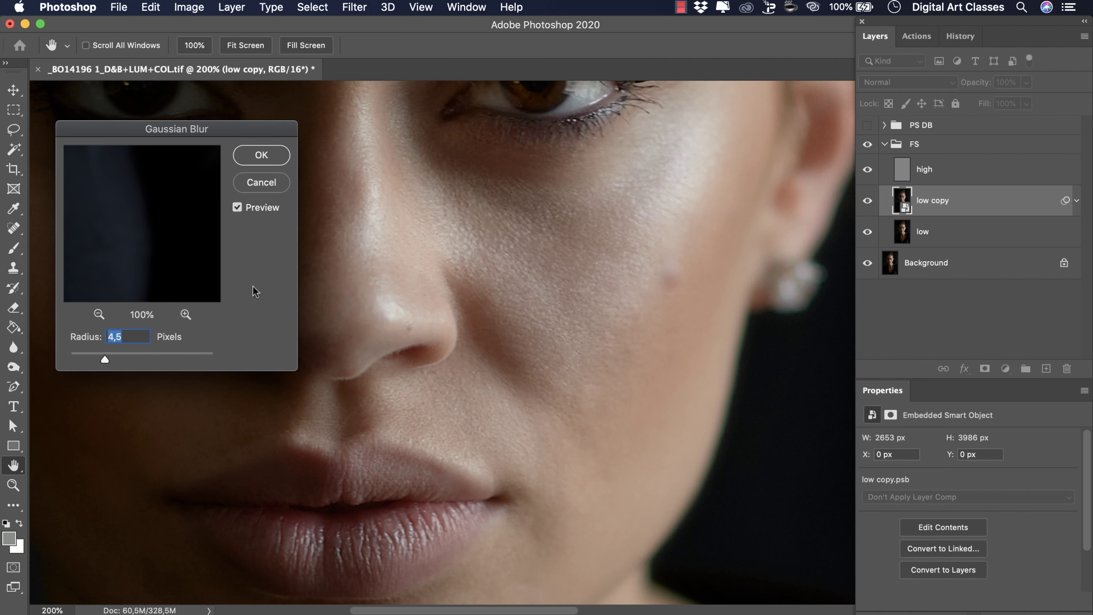
{"action": "left_click_drag", "start_coordinate": [102, 356], "coordinate": [112, 357]}
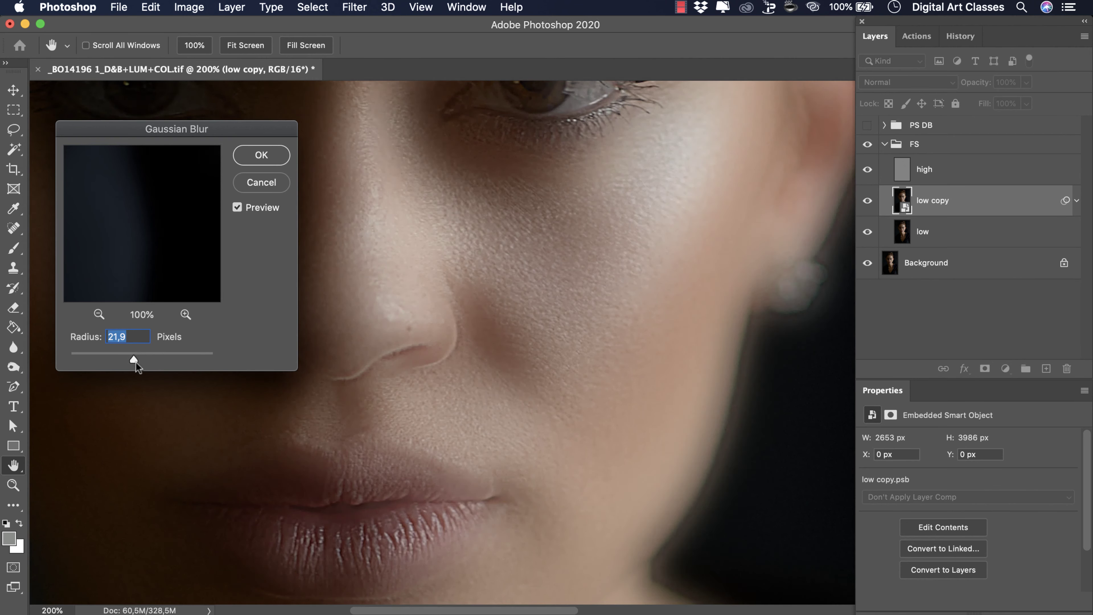
{"action": "left_click_drag", "start_coordinate": [147, 357], "coordinate": [152, 358]}
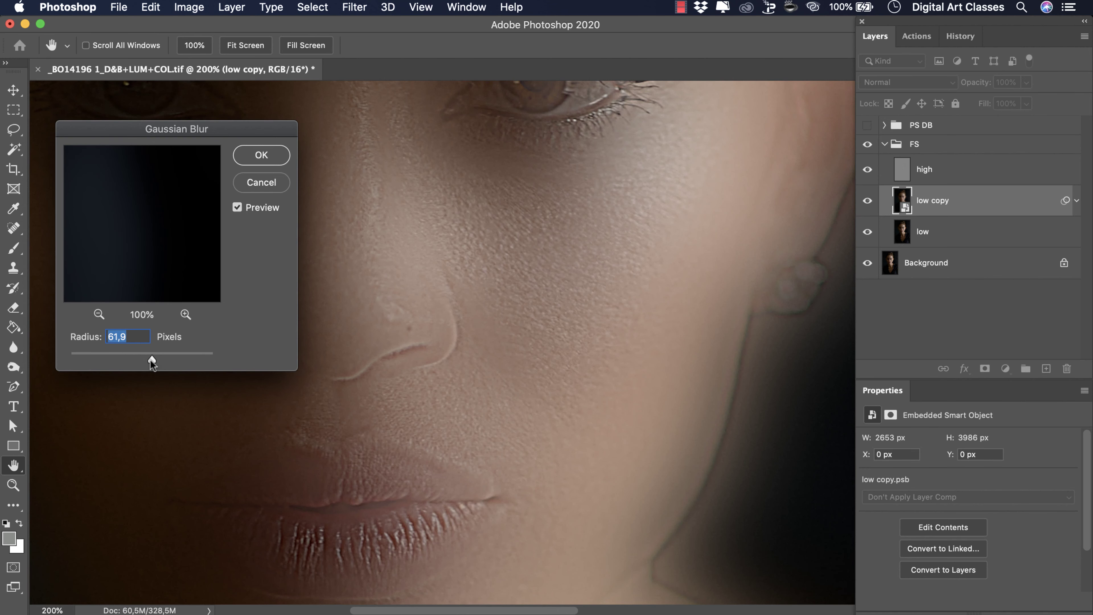
{"action": "left_click_drag", "start_coordinate": [151, 358], "coordinate": [68, 359]}
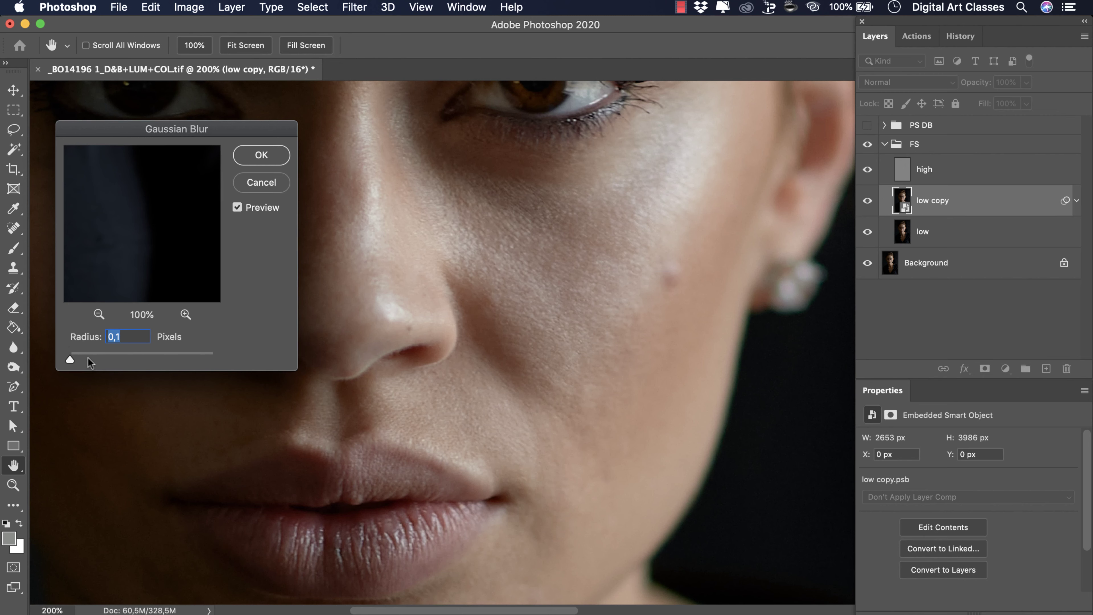
{"action": "left_click_drag", "start_coordinate": [70, 359], "coordinate": [104, 357]}
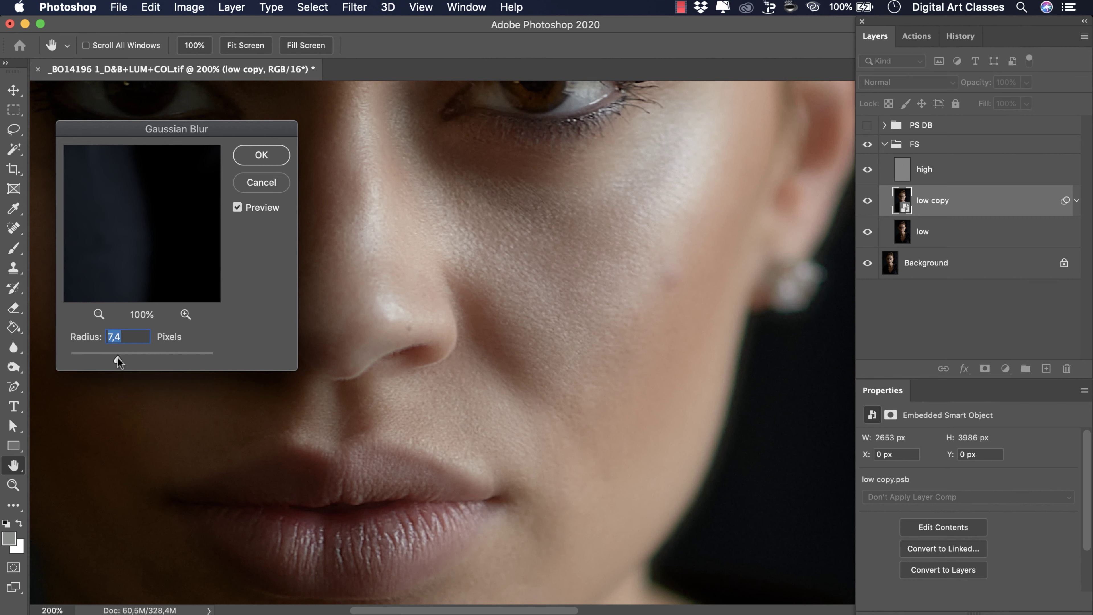
{"action": "left_click_drag", "start_coordinate": [117, 359], "coordinate": [117, 358]}
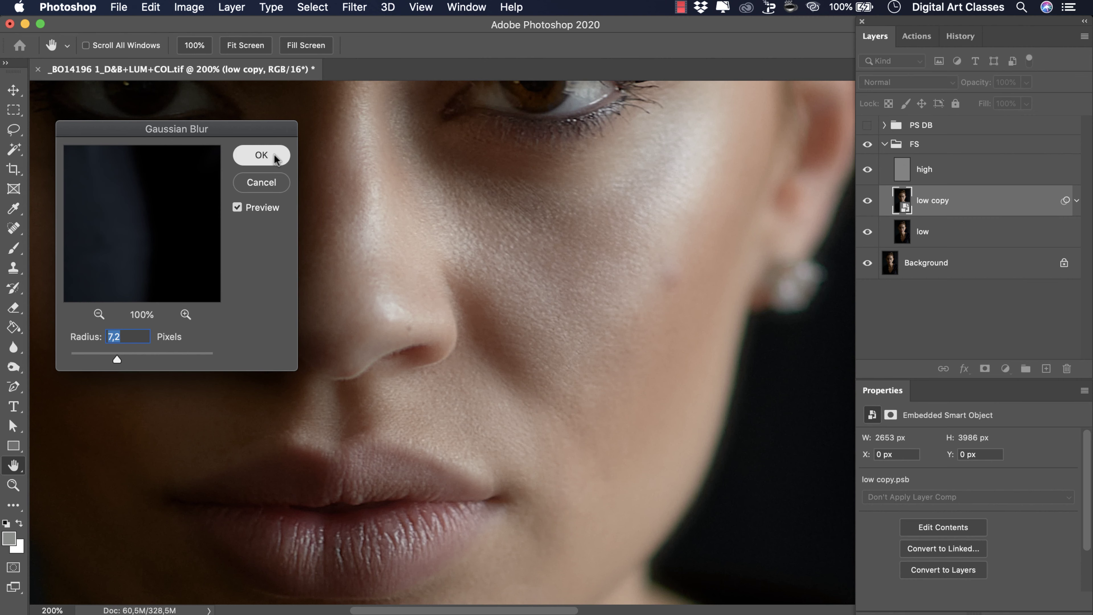
{"action": "left_click", "coordinate": [261, 155]}
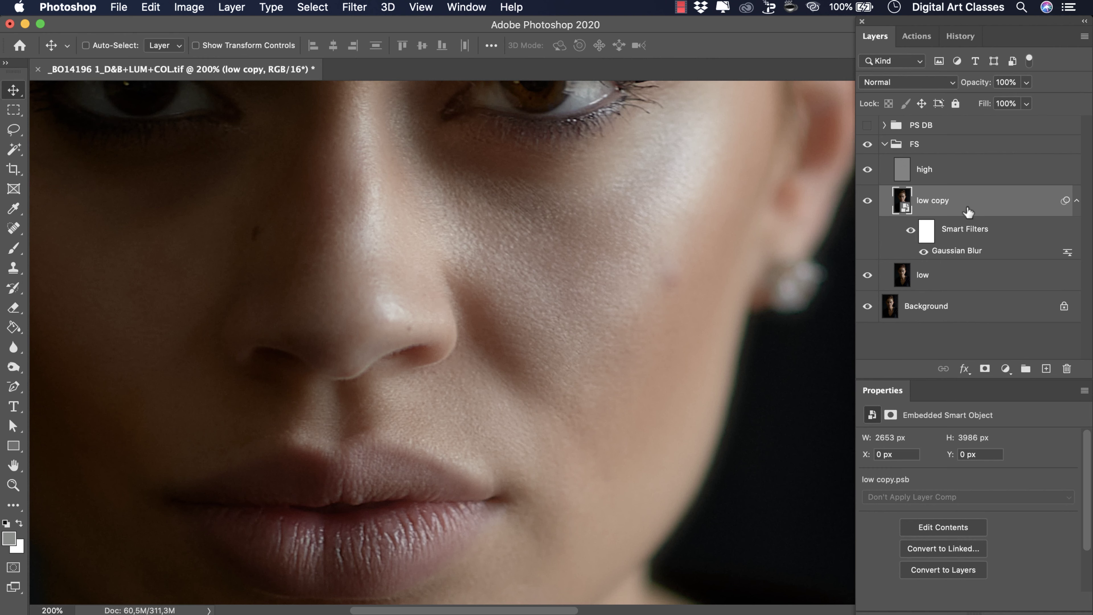
Step: Add a layer mask to the low copy layer, inverted to black, and check the layer briefly hidden
{"action": "left_click", "coordinate": [986, 369]}
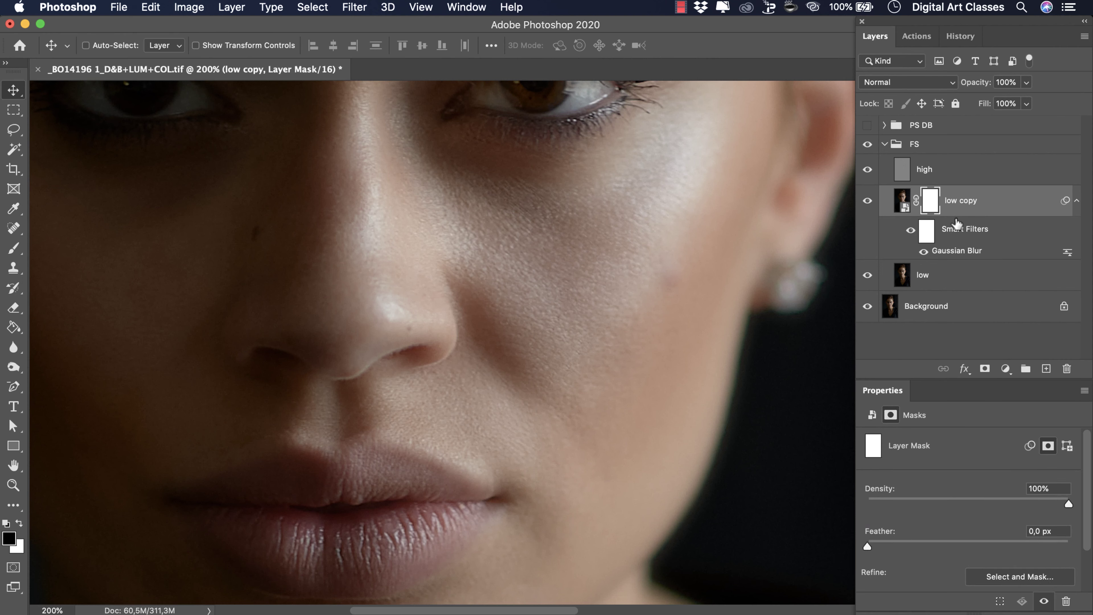
{"action": "key", "text": "super+i"}
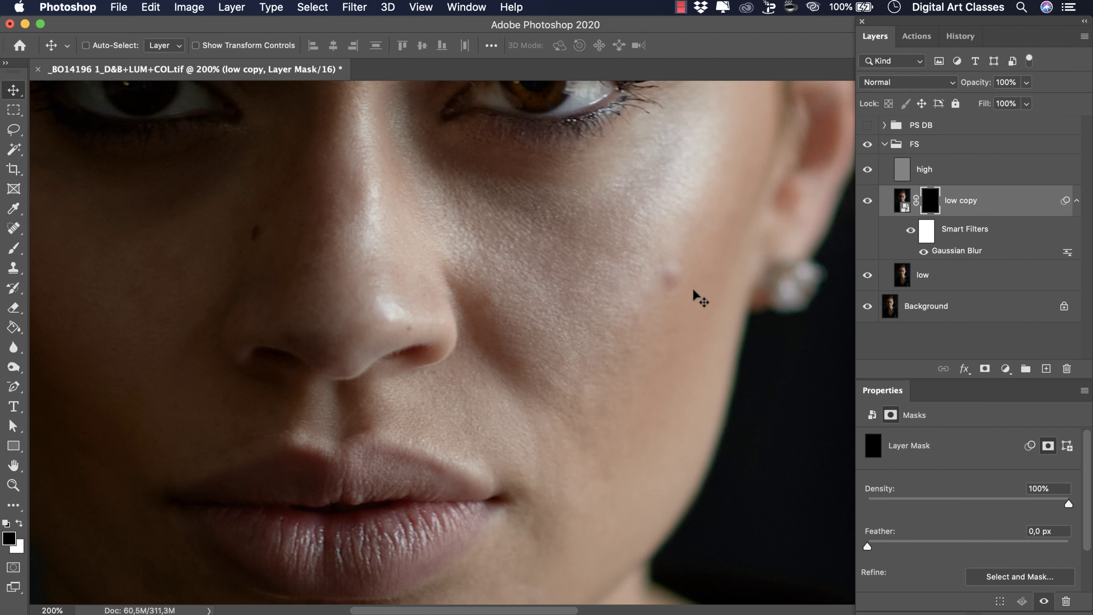
{"action": "left_click", "coordinate": [868, 201]}
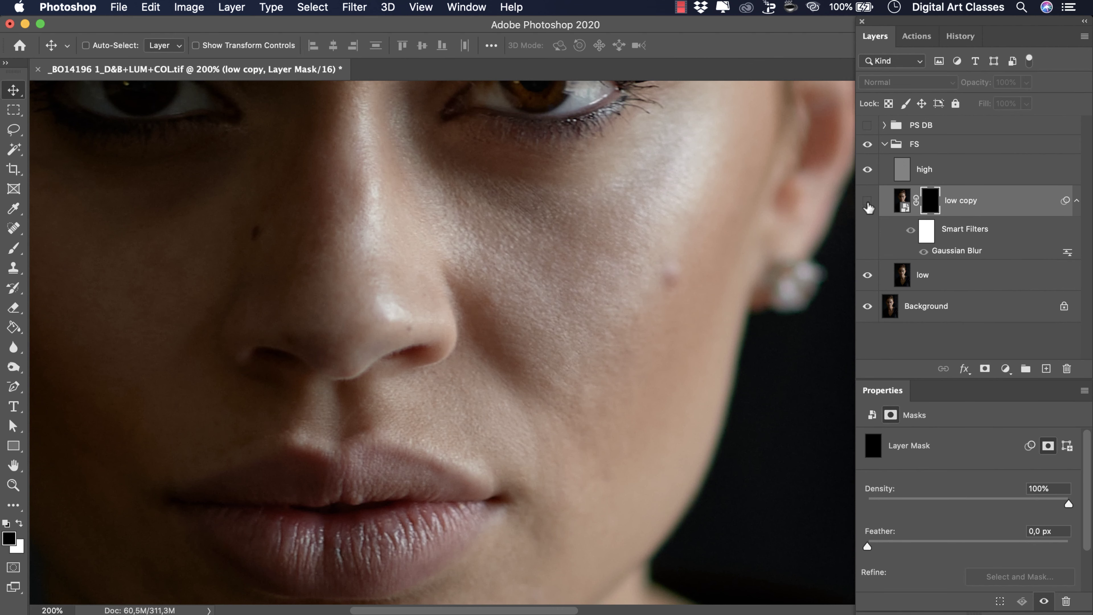
{"action": "left_click", "coordinate": [869, 206]}
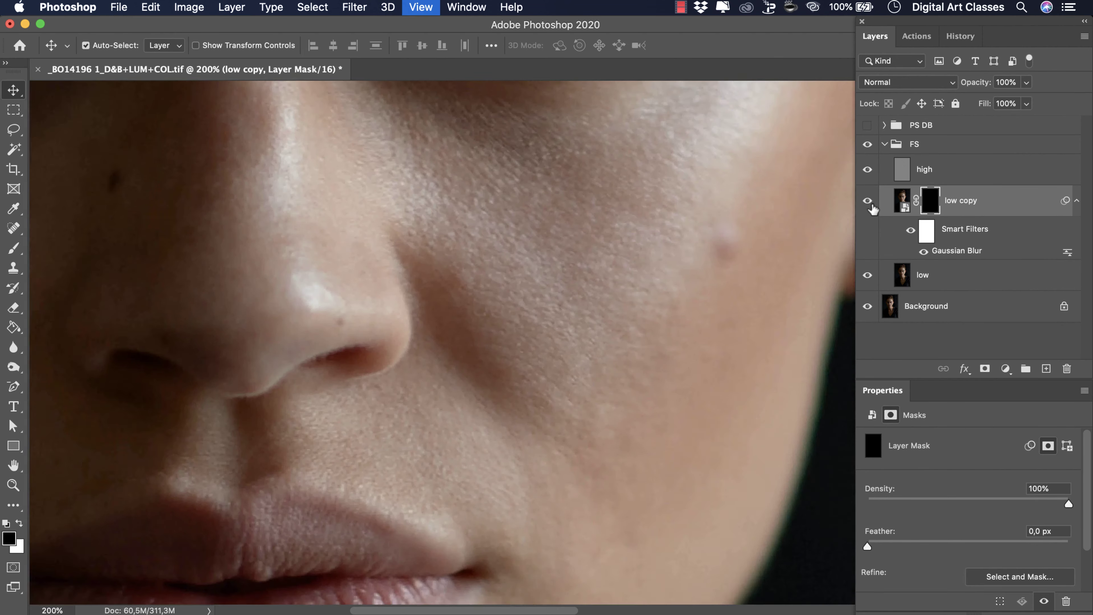
Step: Try revealing the blur over the inner cheek by painting white on the low copy mask with a soft 45 px brush
{"action": "key", "text": "super+plus"}
{"action": "left_click_drag", "start_coordinate": [676, 288], "coordinate": [431, 341]}
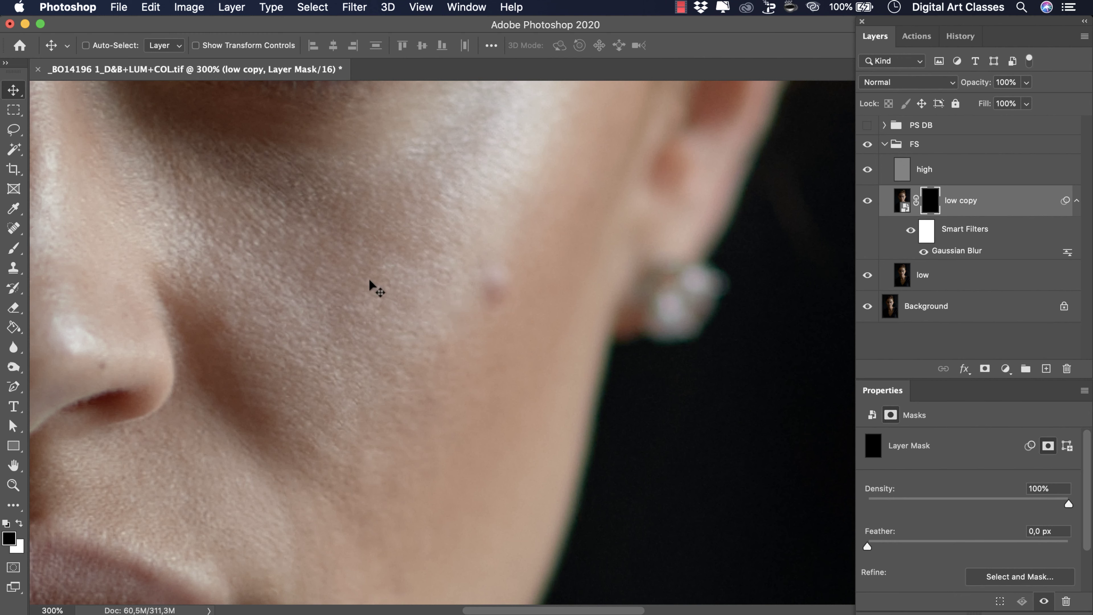
{"action": "key", "text": "b"}
{"action": "key", "text": "bracketleft"}
{"action": "key", "text": "bracketleft"}
{"action": "key", "text": "bracketleft"}
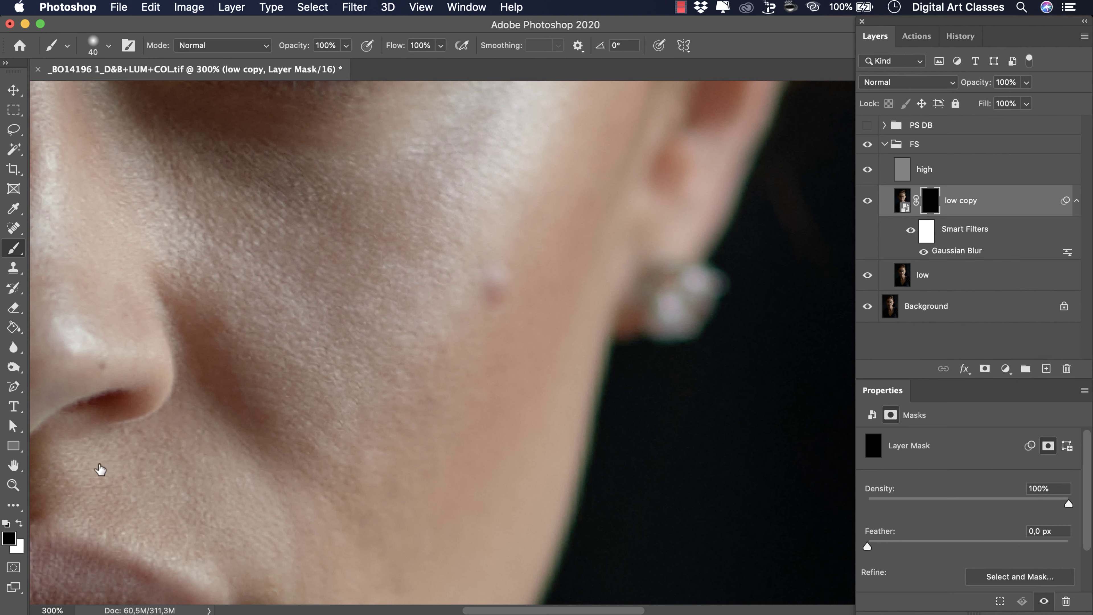
{"action": "key", "text": "x"}
{"action": "right_click", "coordinate": [378, 235]}
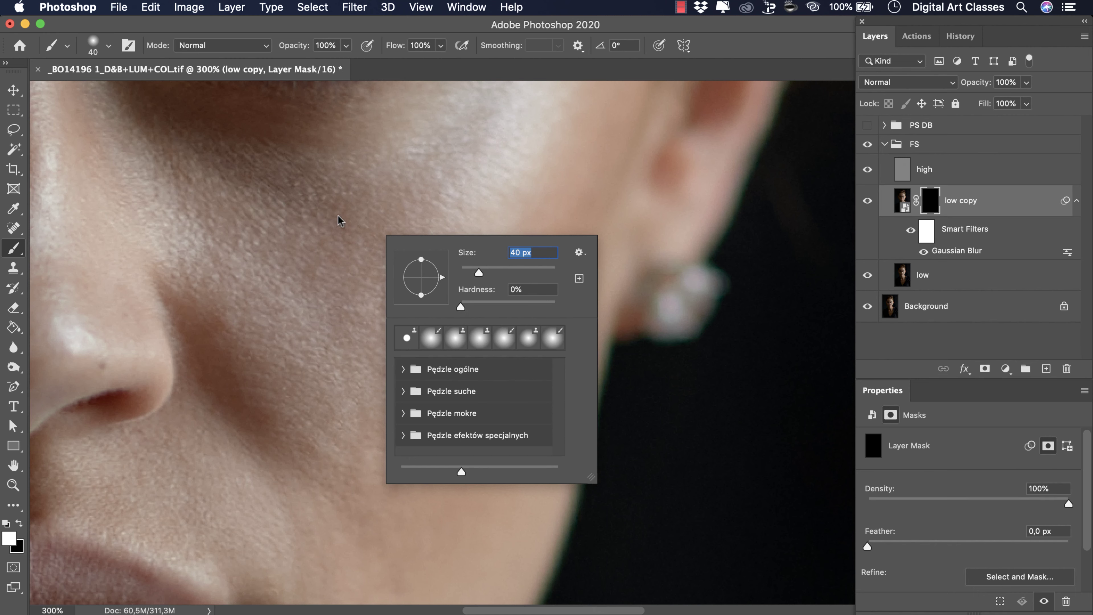
{"action": "left_click", "coordinate": [502, 189]}
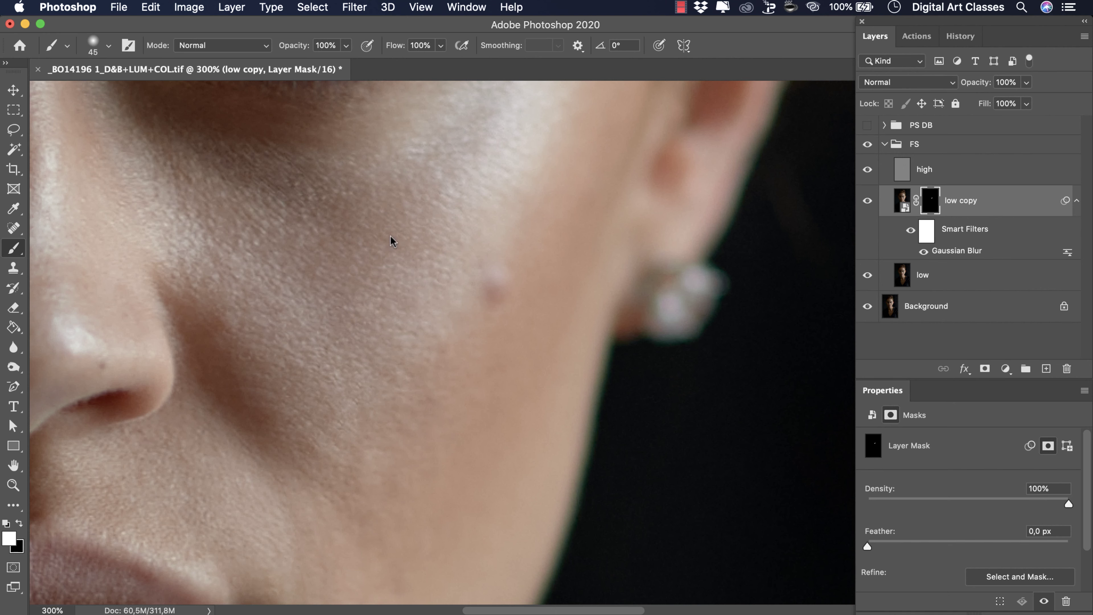
Step: Try revealing the blur over the cheek blemish by painting white on the low copy mask with a 70 px brush
{"action": "mouse_move", "coordinate": [420, 196]}
{"action": "left_mouse_down"}
{"action": "mouse_move", "coordinate": [419, 366]}
{"action": "mouse_move", "coordinate": [450, 390]}
{"action": "left_mouse_up"}
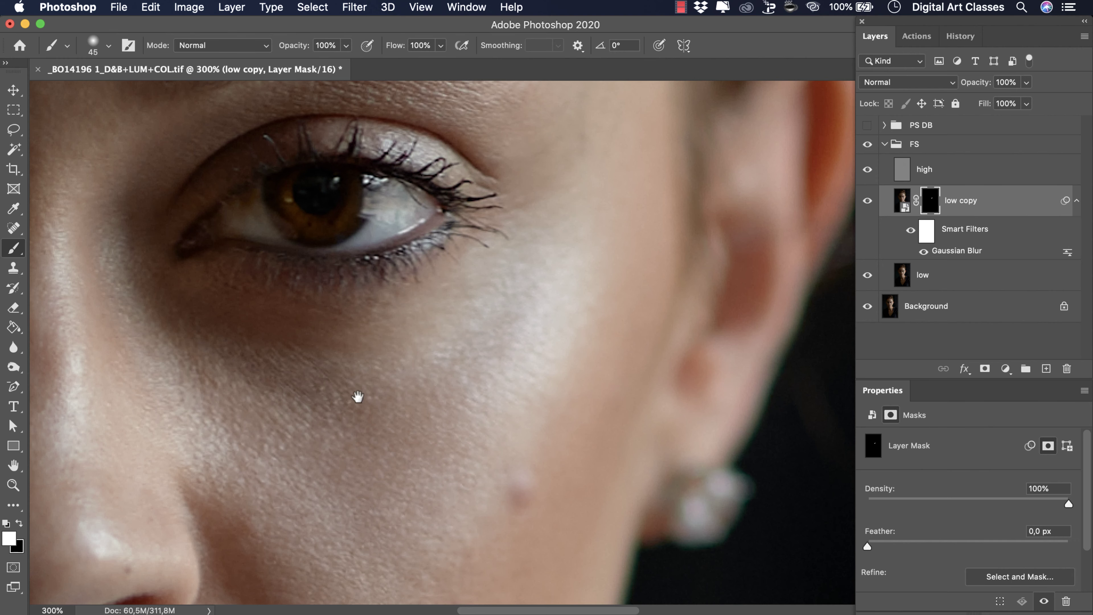
{"action": "left_click_drag", "start_coordinate": [397, 459], "coordinate": [353, 215]}
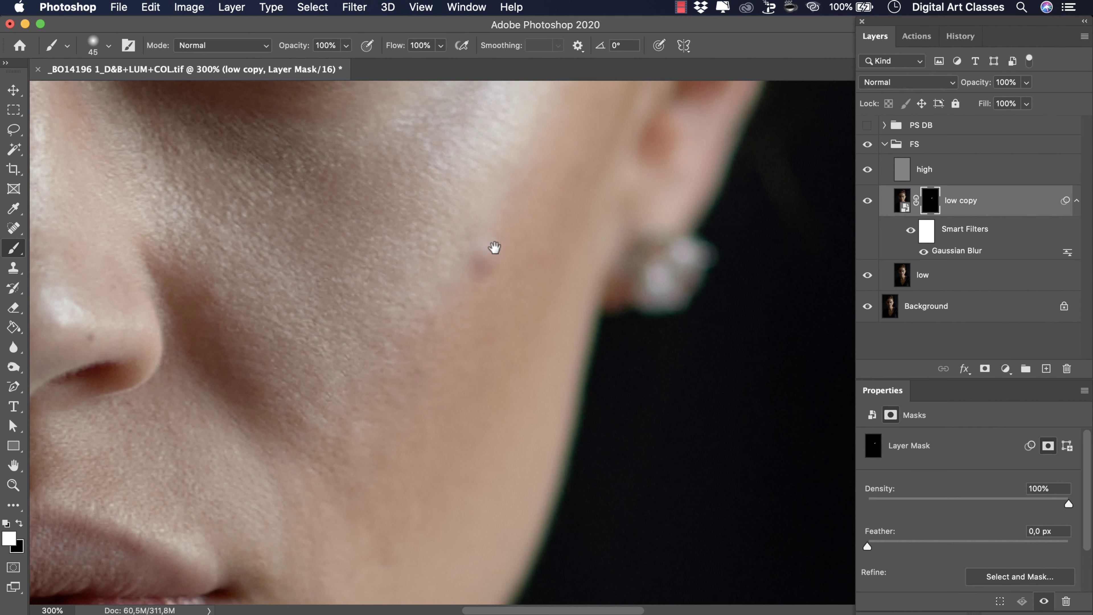
{"action": "key", "text": "bracketright"}
{"action": "key", "text": "bracketright"}
{"action": "key", "text": "bracketright"}
{"action": "left_click", "coordinate": [483, 256]}
Step: Clean the cheek blemish on the low layer with a 45 px Clone Stamp, with the high and low copy layers hidden
{"action": "left_click", "coordinate": [925, 279]}
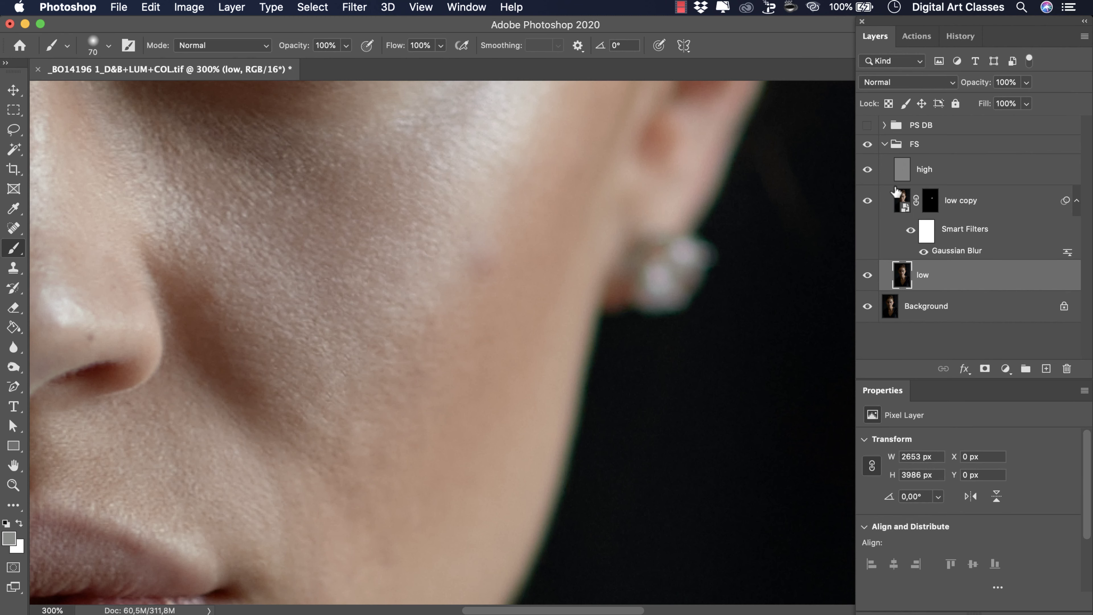
{"action": "left_click", "coordinate": [867, 170]}
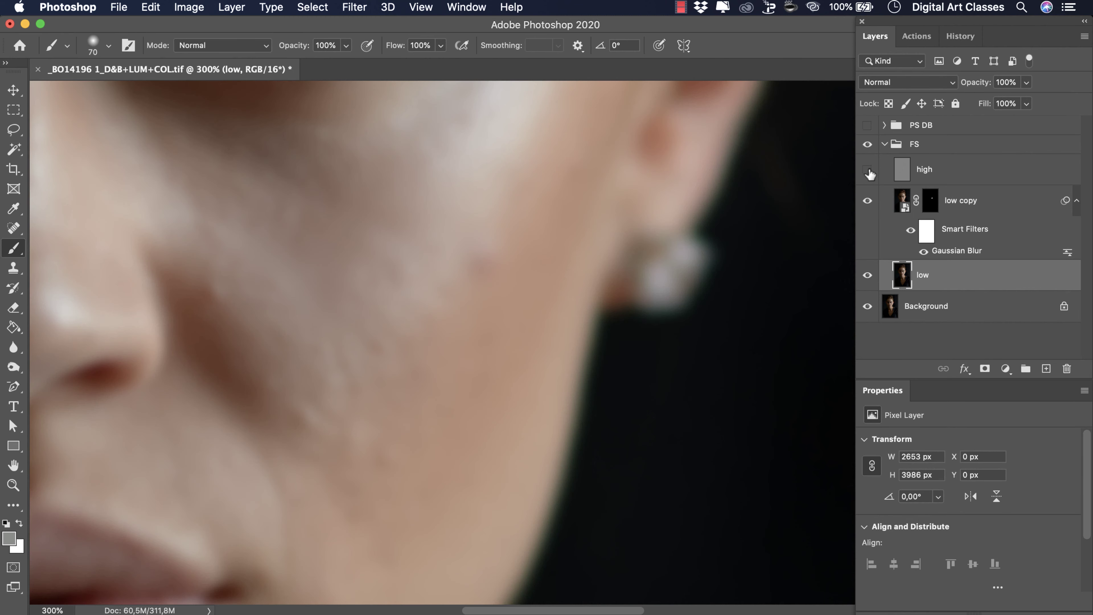
{"action": "left_click", "coordinate": [867, 201]}
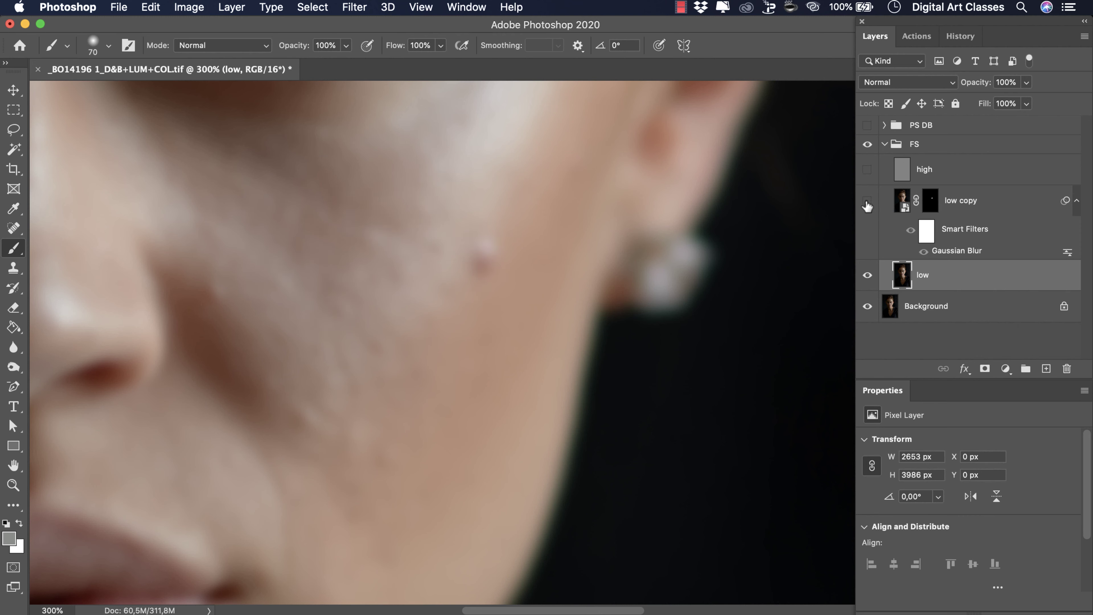
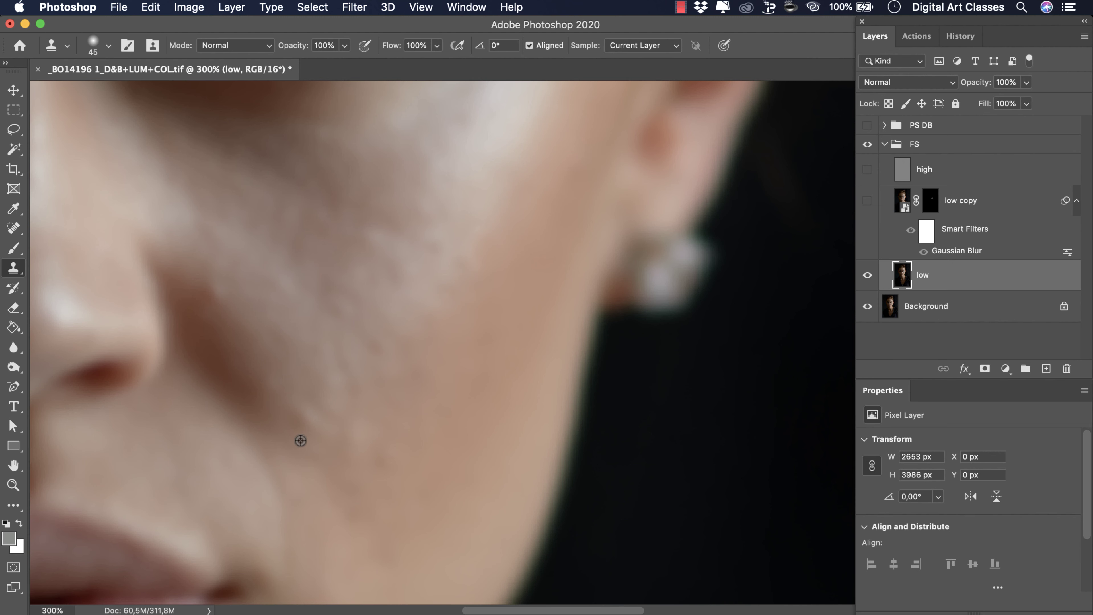
{"action": "left_click", "coordinate": [297, 392], "text": "alt"}
{"action": "left_click", "coordinate": [307, 415]}
{"action": "key", "text": "super+z"}
Step: Show the low copy layer again, view its mask alone and fill the mask with black
{"action": "left_click", "coordinate": [870, 207]}
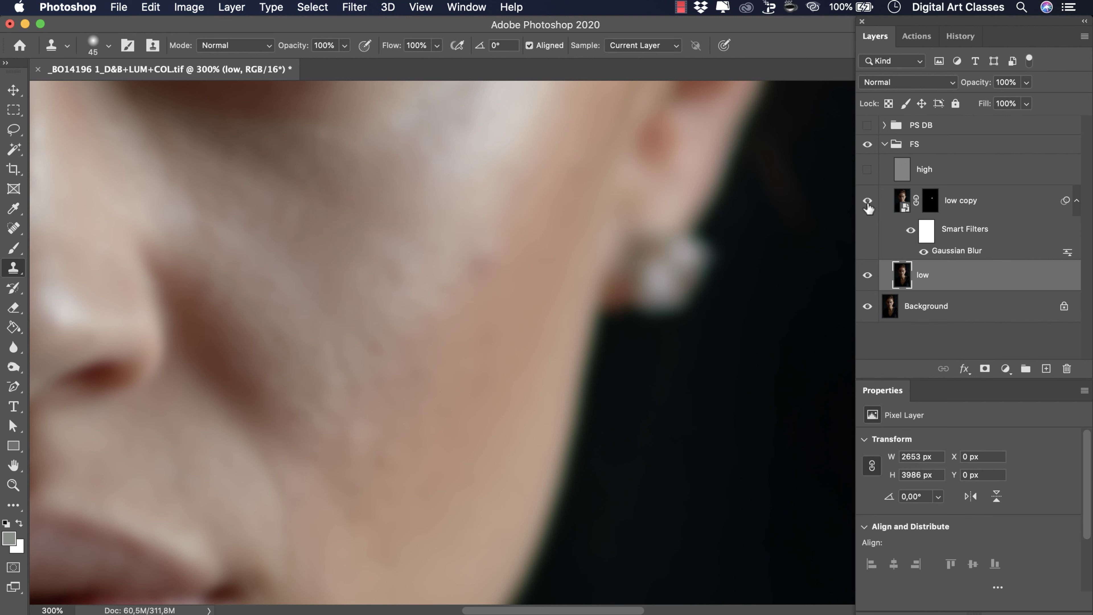
{"action": "left_click", "coordinate": [929, 205]}
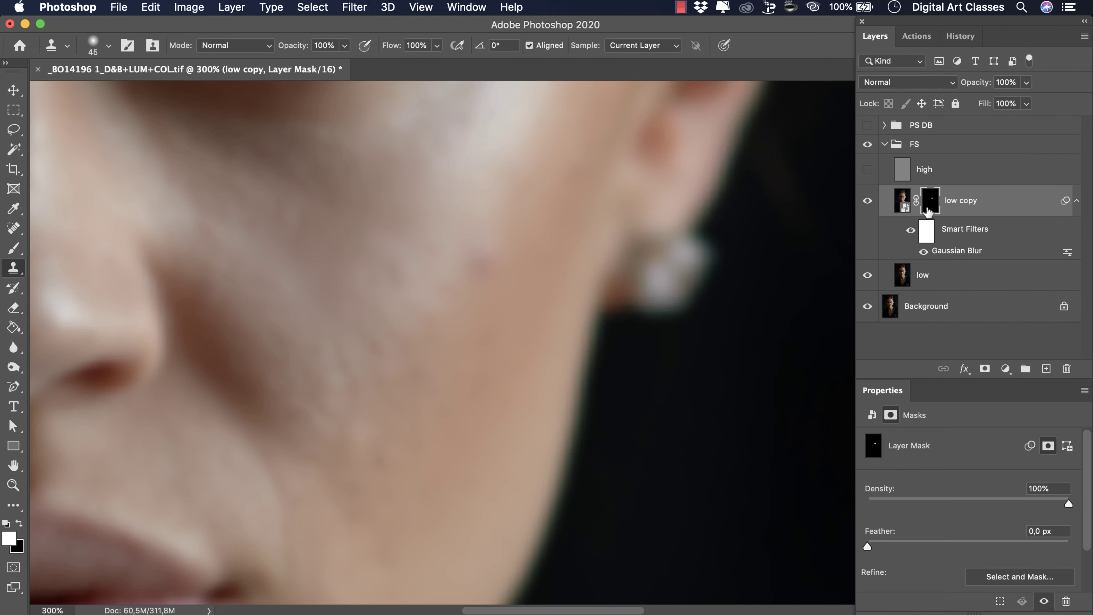
{"action": "left_click", "coordinate": [929, 208], "text": "alt"}
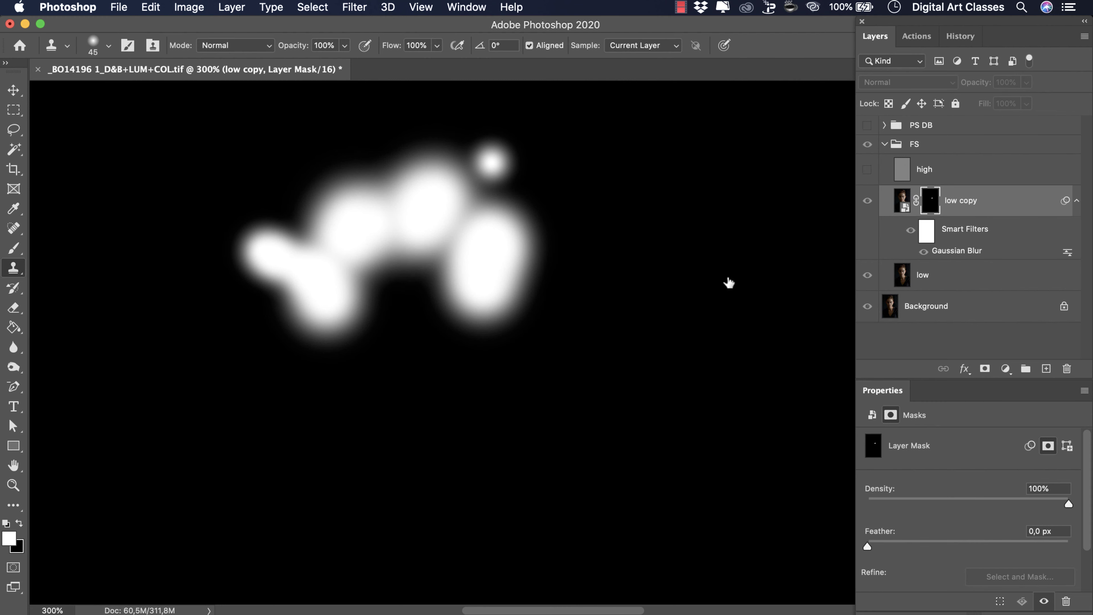
{"action": "key", "text": "super+BackSpace"}
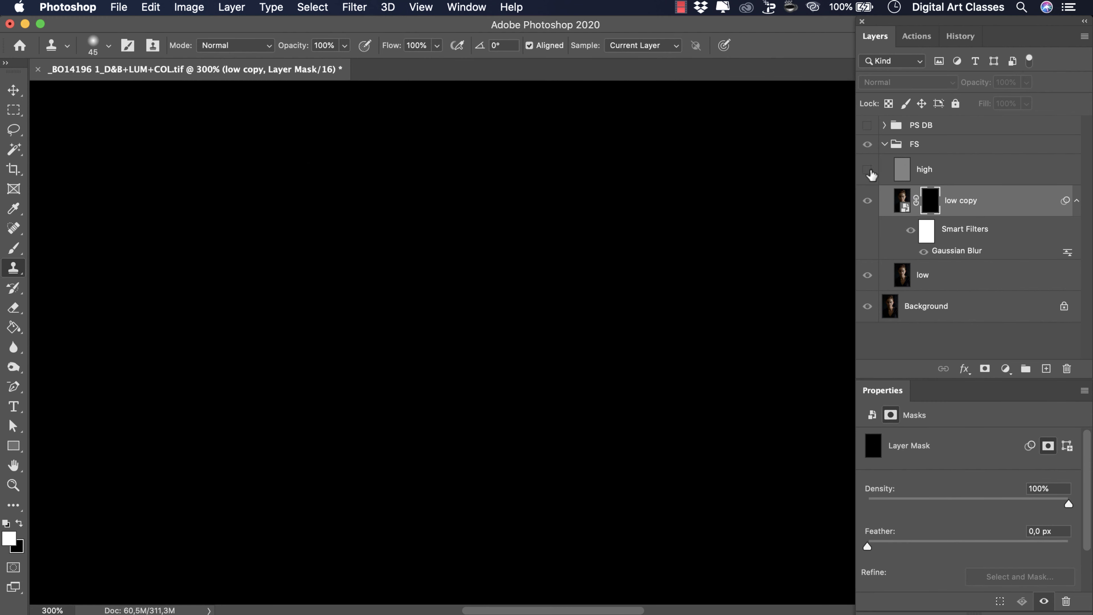
Step: Leave the mask view and compare the face at 100% with the high layer off and on, leaving it visible
{"action": "left_click", "coordinate": [870, 174]}
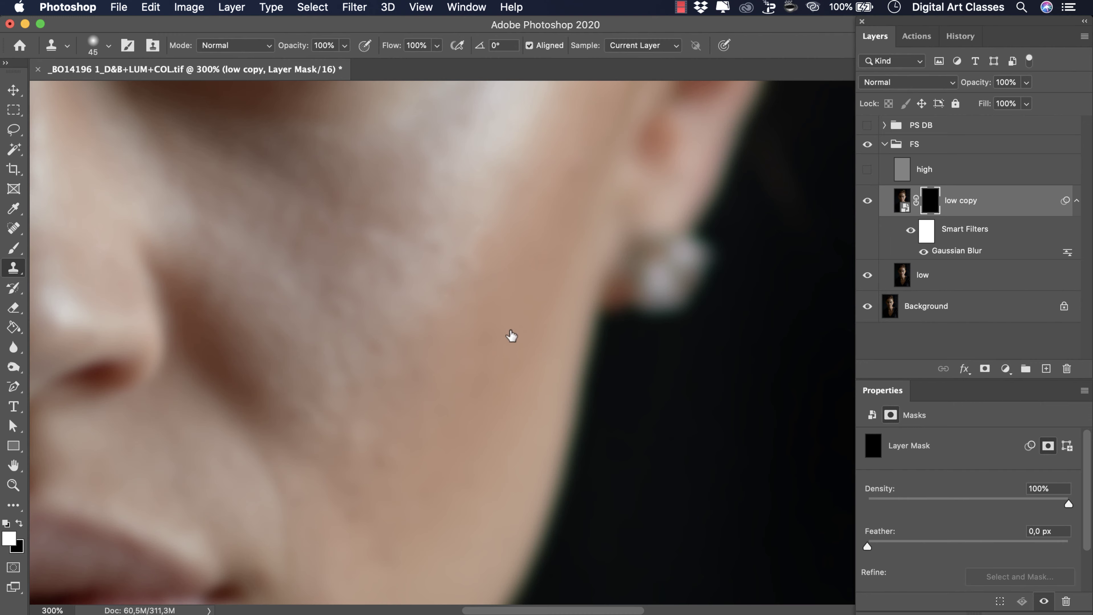
{"action": "left_click_drag", "start_coordinate": [511, 335], "coordinate": [561, 319]}
{"action": "key", "text": "super+1"}
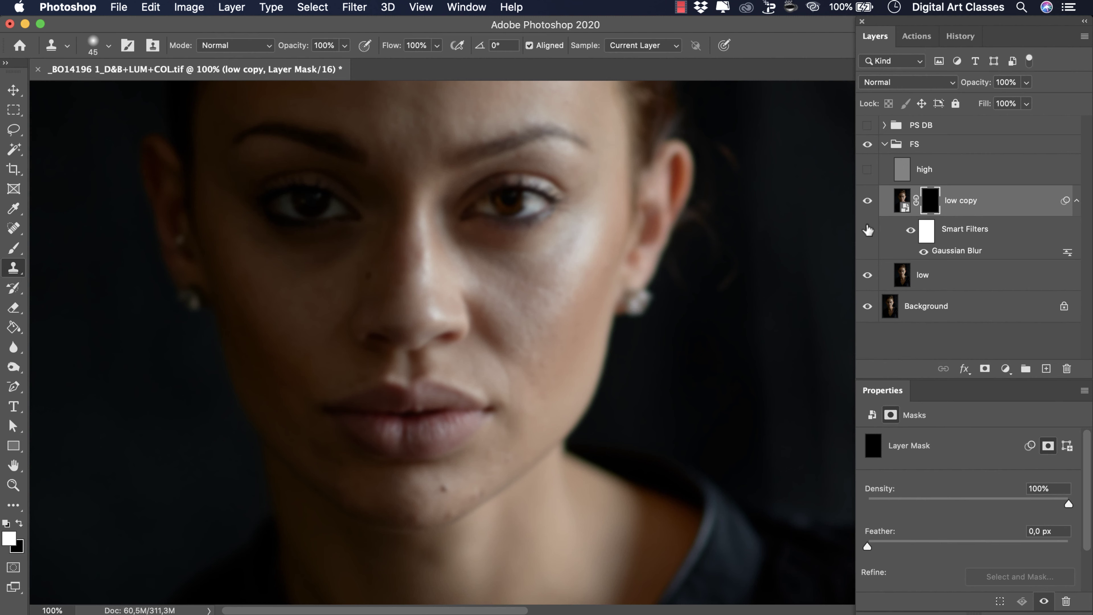
{"action": "left_click", "coordinate": [867, 170]}
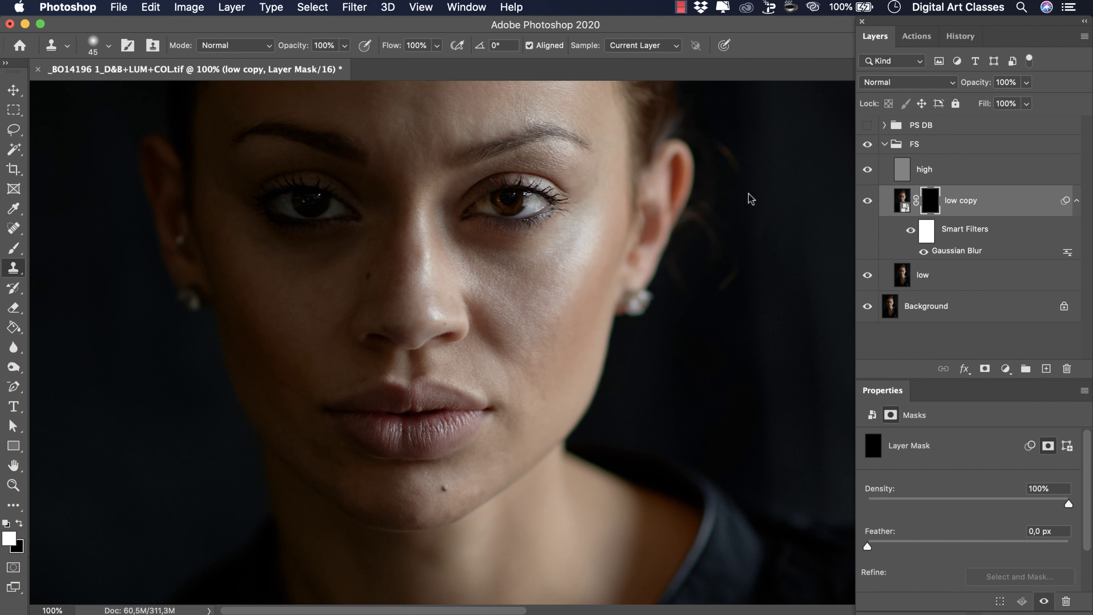
{"action": "left_click", "coordinate": [867, 170]}
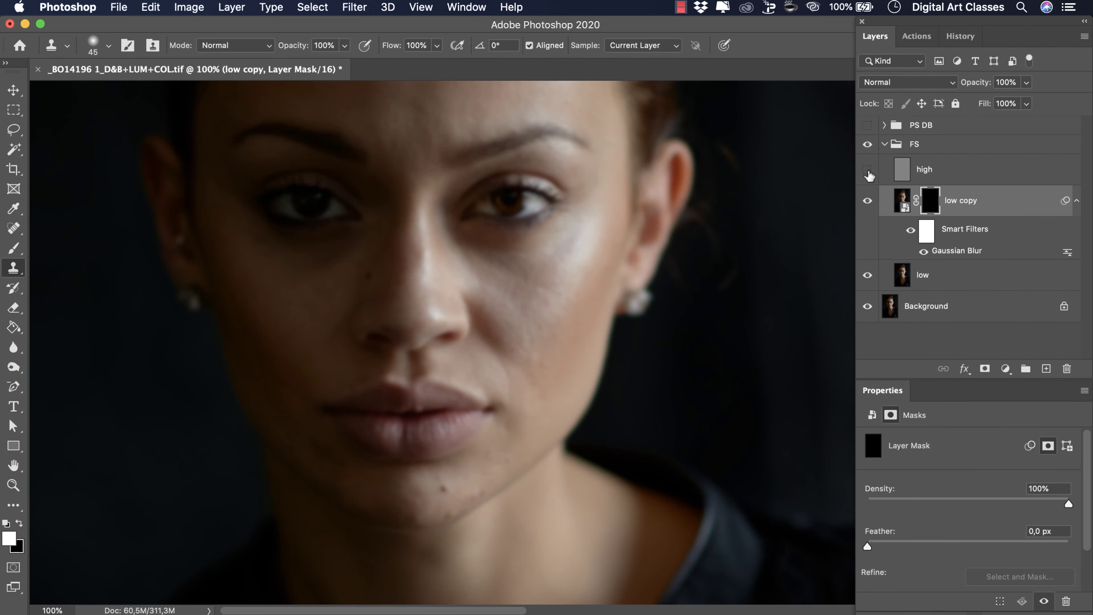
{"action": "left_click", "coordinate": [867, 170]}
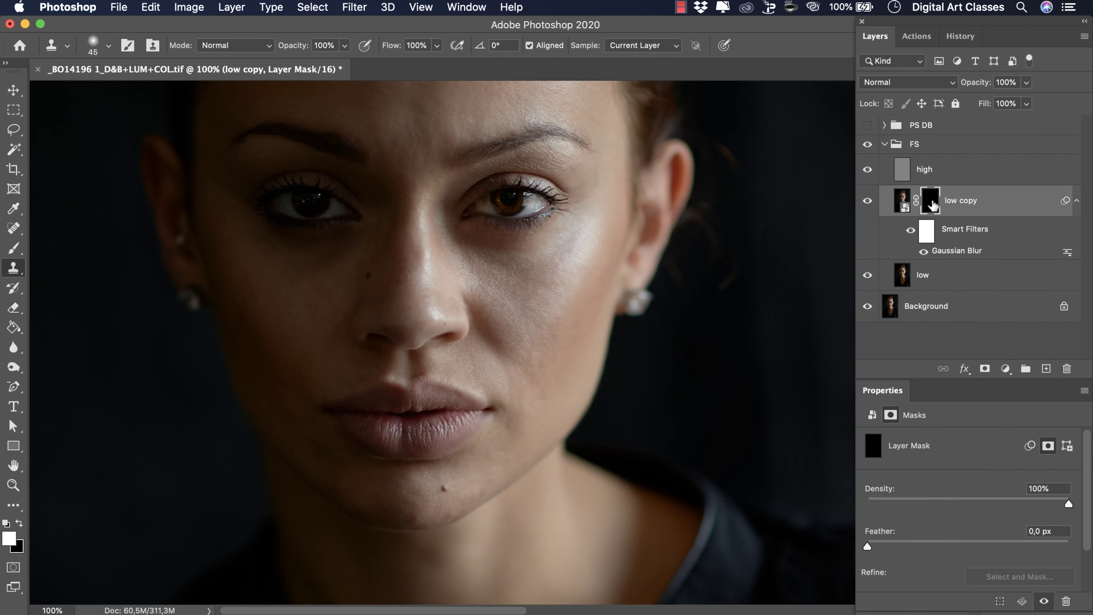
Step: Paint white over the bright cheek on the low copy mask with a soft 100 px brush at 0% hardness
{"action": "key", "text": "super+plus"}
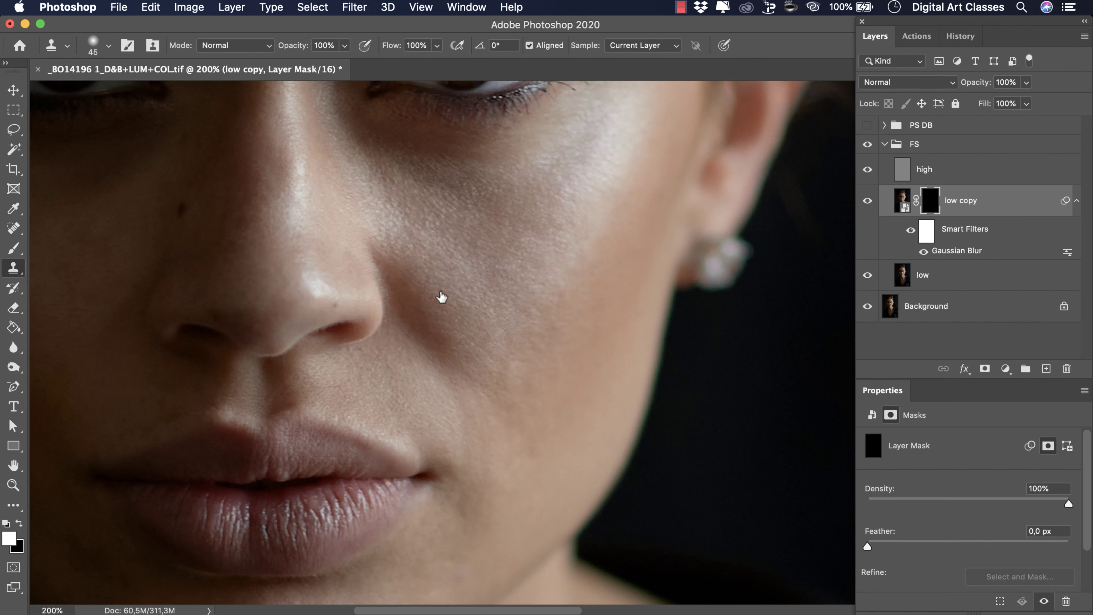
{"action": "key", "text": "b"}
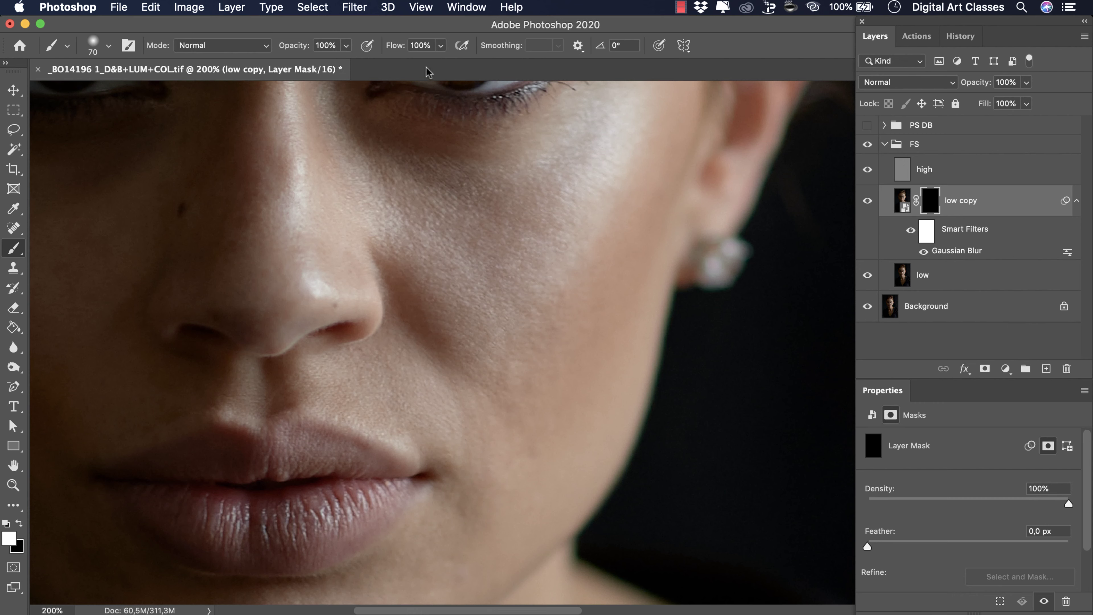
{"action": "right_click", "coordinate": [465, 238]}
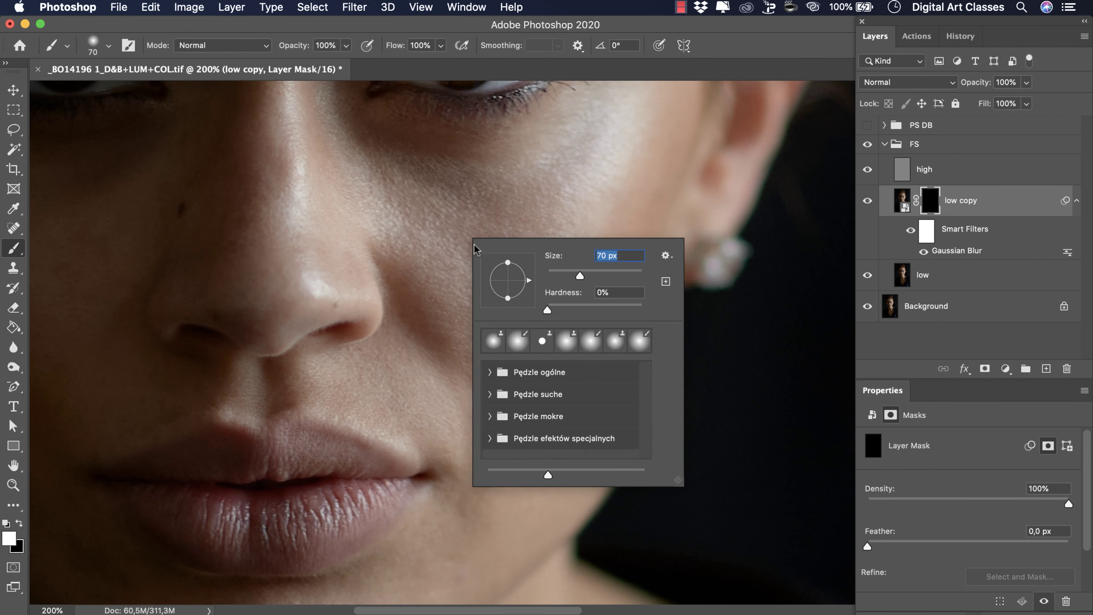
{"action": "key", "text": "Return"}
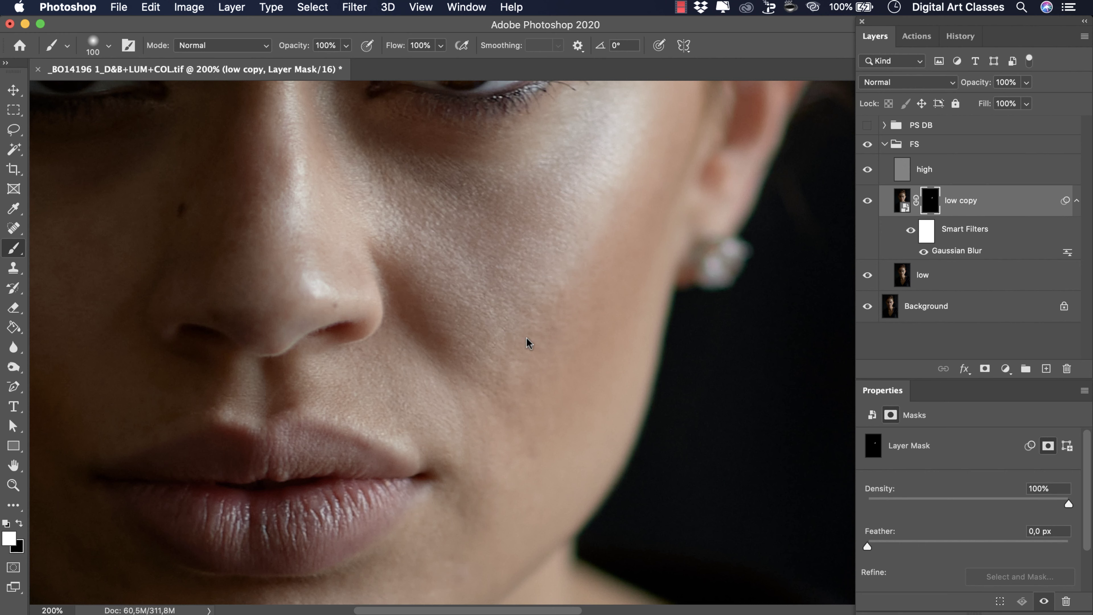
Step: Lower the brush flow to 58% and continue painting the mask over the outer cheek with brushes between 150 and 100 px
{"action": "left_click", "coordinate": [441, 45]}
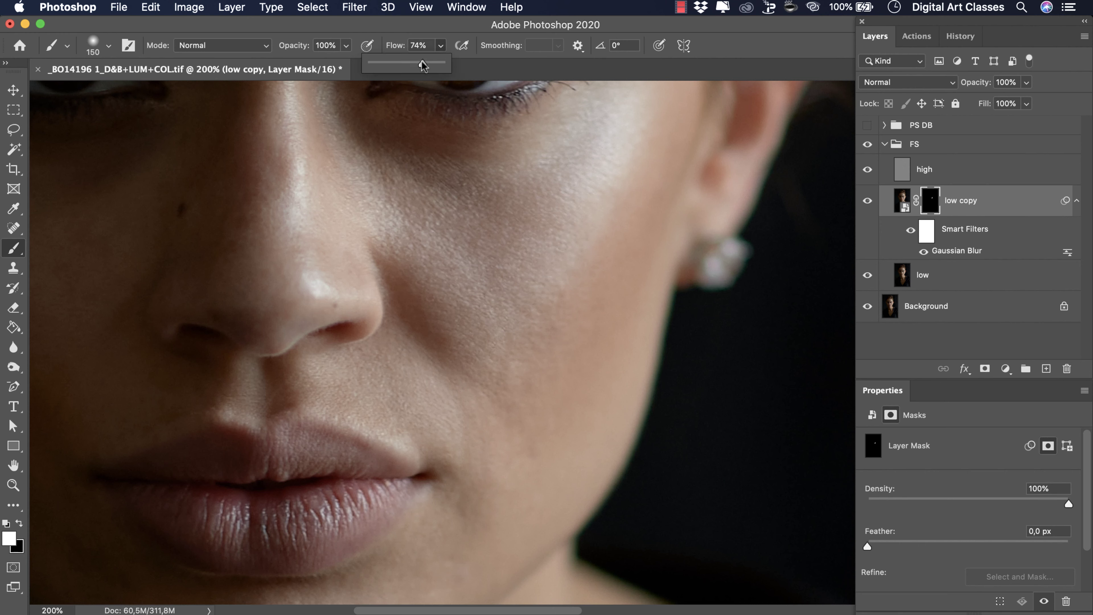
{"action": "left_click", "coordinate": [527, 328]}
{"action": "key", "text": "bracketleft"}
{"action": "key", "text": "bracketleft"}
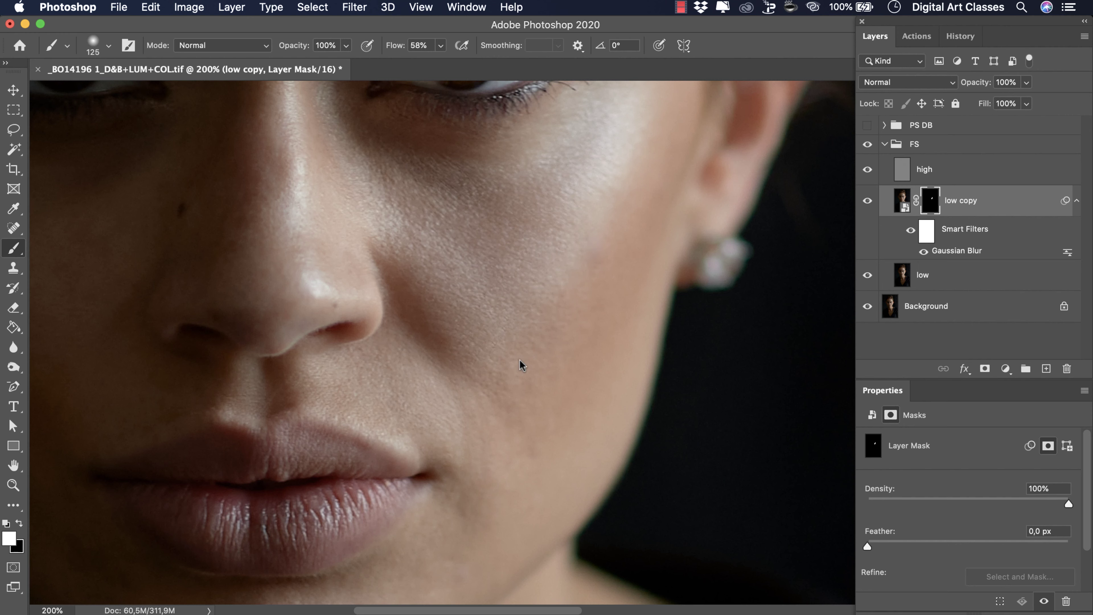
{"action": "key", "text": "bracketleft"}
Step: Smooth the lower cheek and jaw beside the mouth by painting the mask, adjusting the brush size and finishing at 90 px
{"action": "left_click_drag", "start_coordinate": [512, 475], "coordinate": [549, 288]}
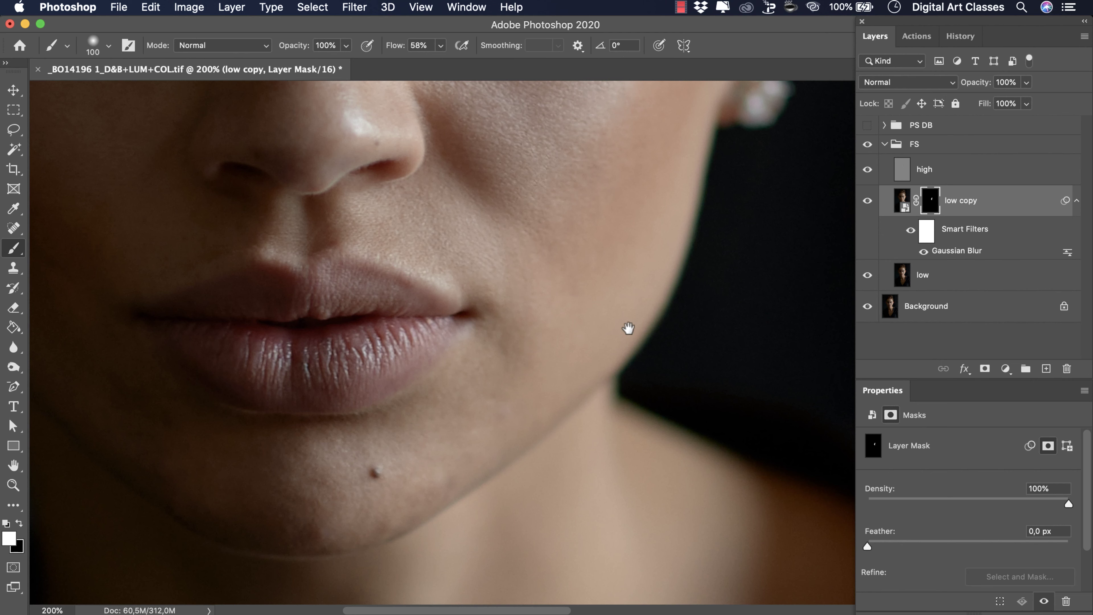
{"action": "key", "text": "bracketleft"}
{"action": "key", "text": "bracketleft"}
{"action": "key", "text": "bracketleft"}
{"action": "key", "text": "bracketleft"}
{"action": "key", "text": "bracketright"}
{"action": "key", "text": "bracketright"}
{"action": "key", "text": "bracketright"}
{"action": "key", "text": "bracketleft"}
{"action": "key", "text": "bracketleft"}
{"action": "key", "text": "bracketright"}
{"action": "key", "text": "bracketright"}
{"action": "key", "text": "bracketright"}
{"action": "key", "text": "bracketleft"}
Step: Paint the mask over the chin and the skin below the lower lip with a 70 px brush
{"action": "left_click_drag", "start_coordinate": [446, 411], "coordinate": [574, 348]}
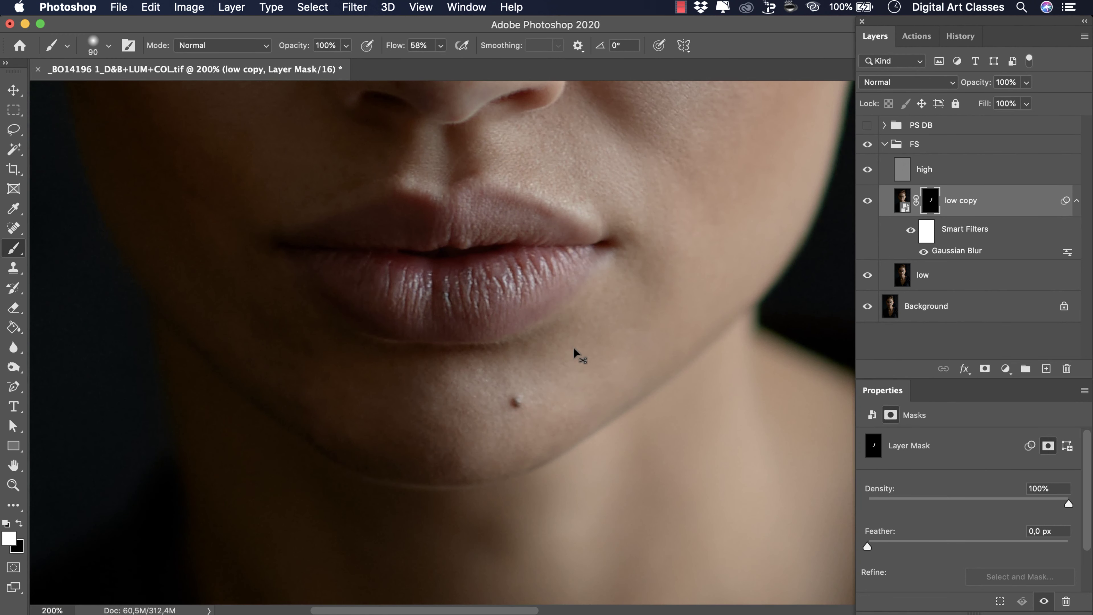
{"action": "scroll", "coordinate": [573, 346], "scroll_direction": "up", "scroll_amount": 1}
{"action": "left_click_drag", "start_coordinate": [438, 400], "coordinate": [512, 337]}
{"action": "key", "text": "bracketleft"}
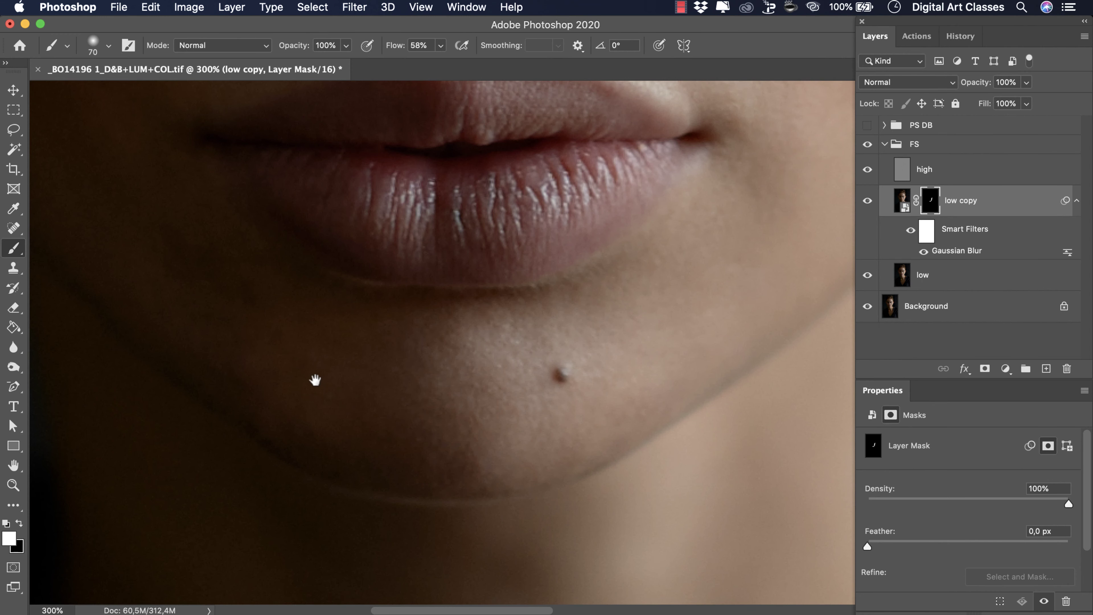
{"action": "left_click_drag", "start_coordinate": [315, 380], "coordinate": [430, 464]}
{"action": "left_click_drag", "start_coordinate": [372, 393], "coordinate": [304, 330]}
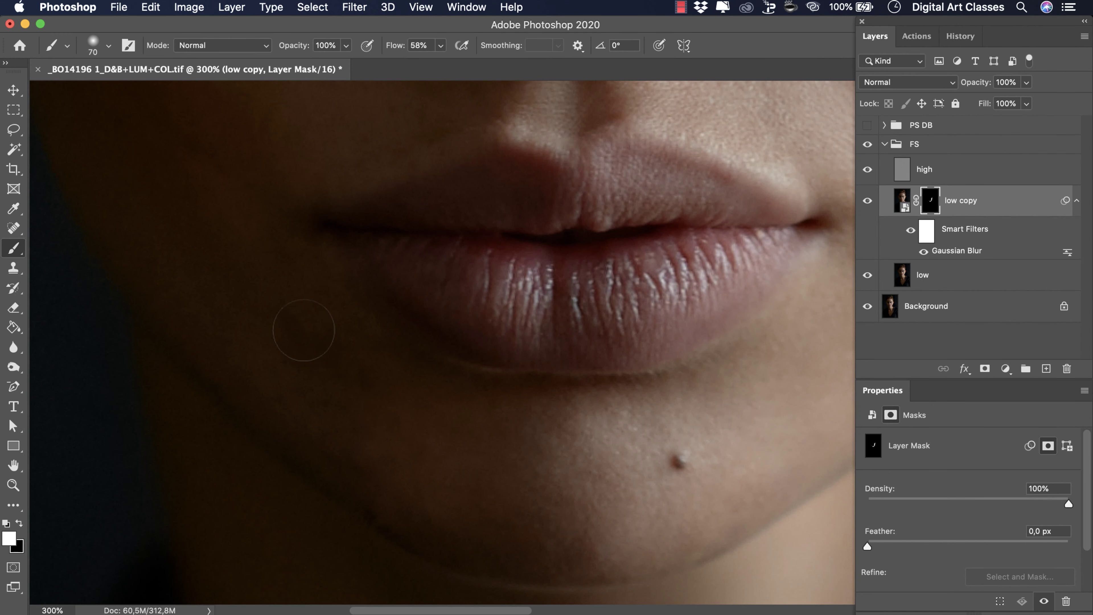
Step: Paint the mask over the shadowed jaw and cheek with a 100 px brush at 58% flow
{"action": "key", "text": "bracketright"}
{"action": "key", "text": "bracketright"}
{"action": "key", "text": "bracketright"}
{"action": "left_click_drag", "start_coordinate": [262, 290], "coordinate": [410, 481]}
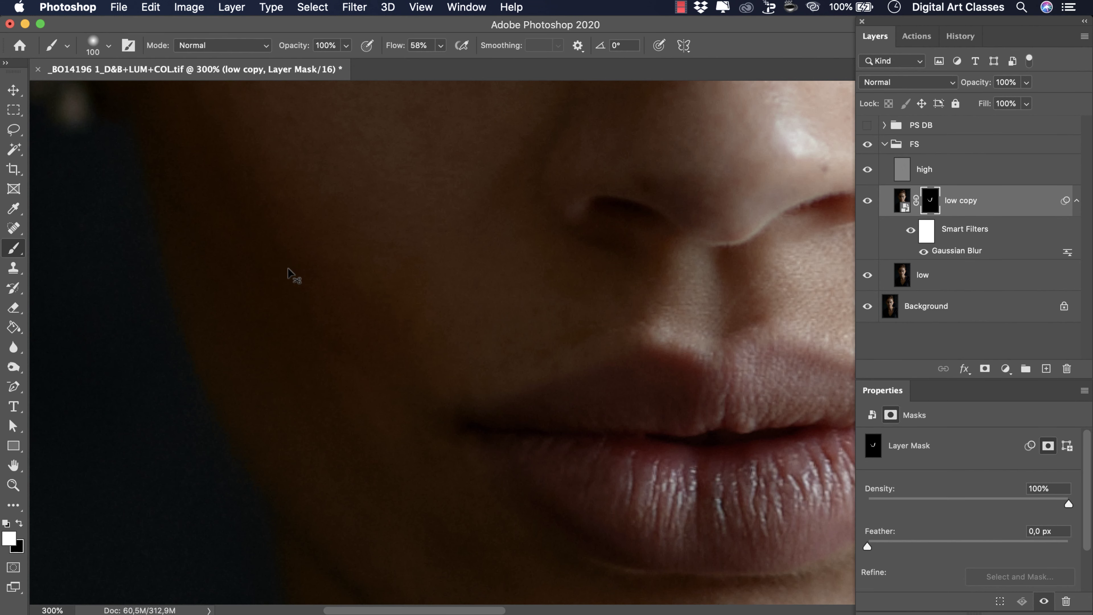
{"action": "key", "text": "super+minus"}
{"action": "left_click_drag", "start_coordinate": [344, 298], "coordinate": [296, 294]}
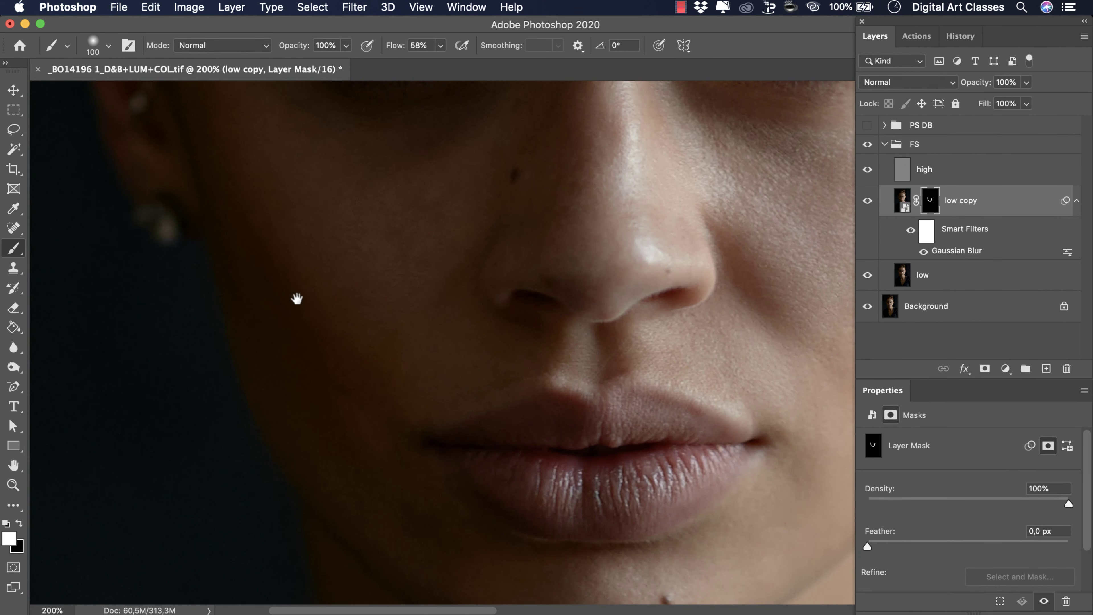
Step: Paint the mask over the skin around the brightly lit eye, reducing the brush to 70 px
{"action": "scroll", "coordinate": [366, 310], "scroll_direction": "up", "scroll_amount": 3}
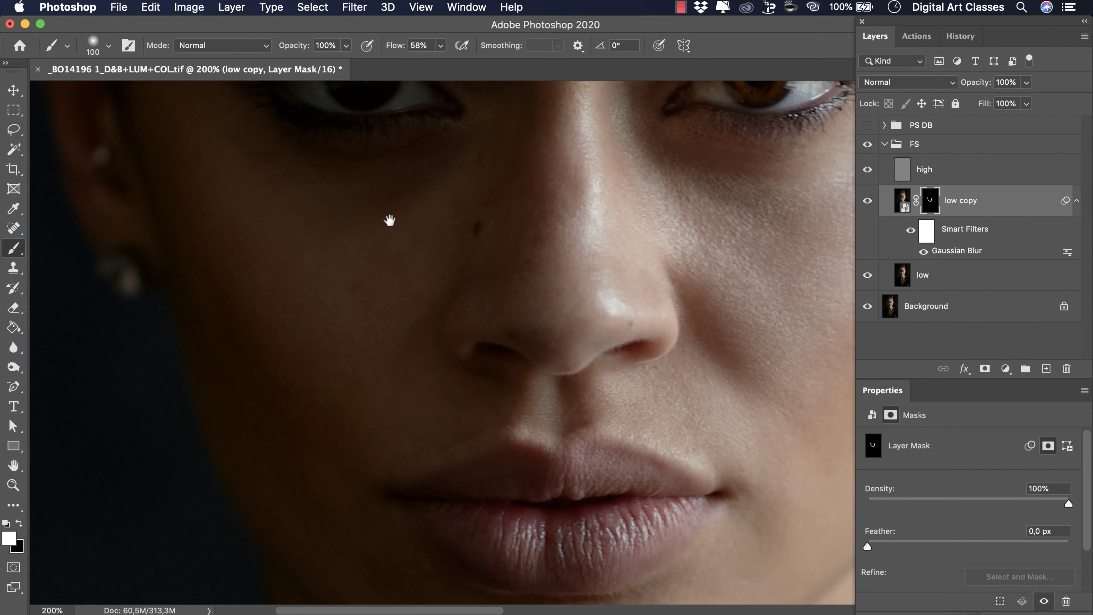
{"action": "scroll", "coordinate": [344, 263], "scroll_direction": "up", "scroll_amount": 5}
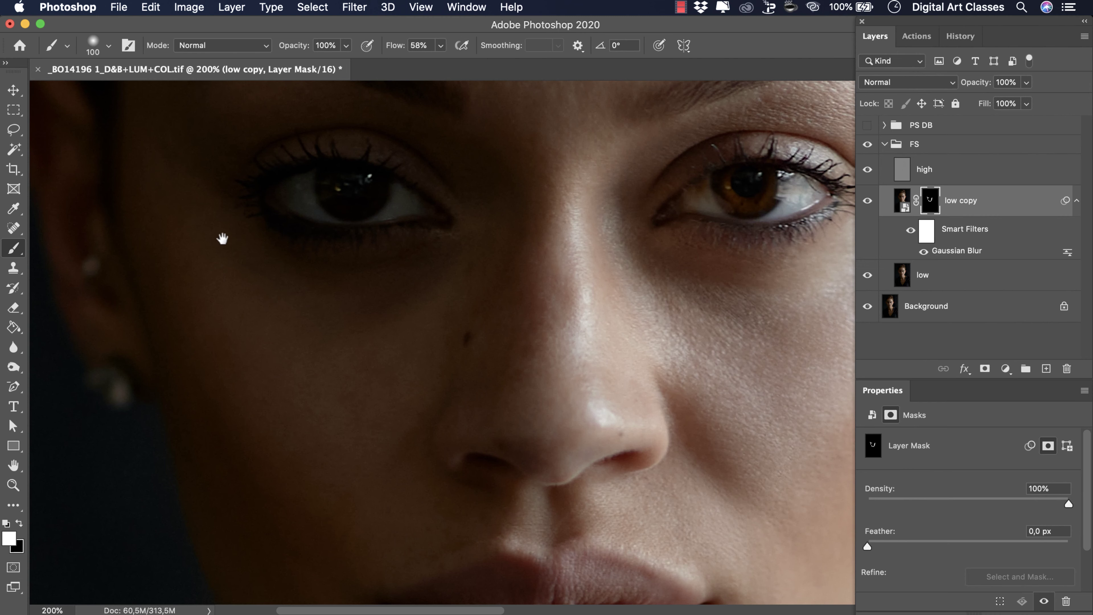
{"action": "scroll", "coordinate": [214, 225], "scroll_direction": "up", "scroll_amount": 5}
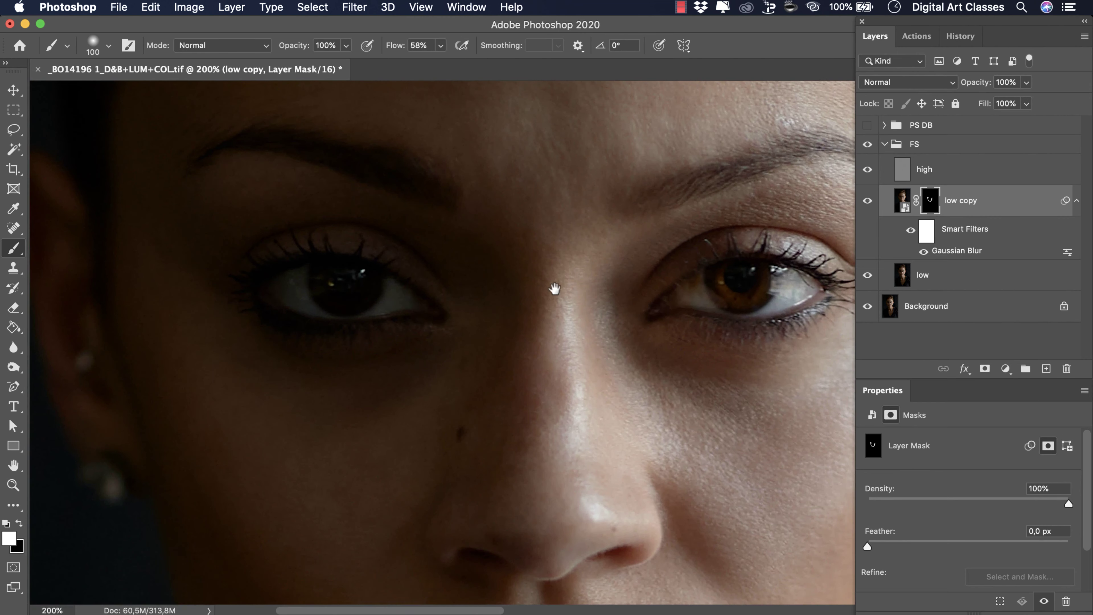
{"action": "scroll", "coordinate": [566, 276], "scroll_direction": "right", "scroll_amount": 10}
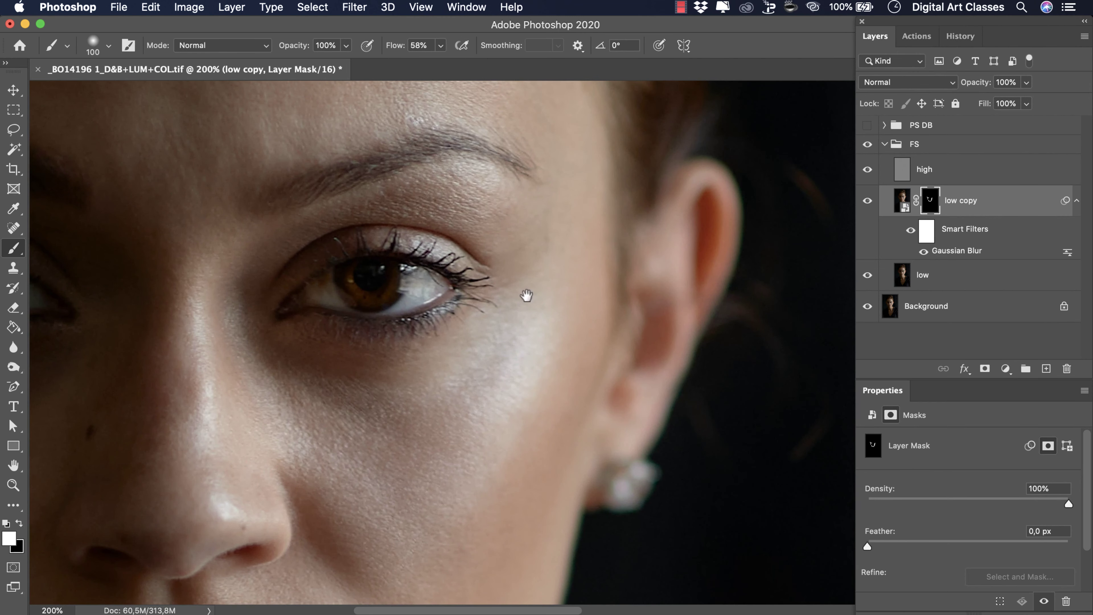
{"action": "scroll", "coordinate": [474, 327], "scroll_direction": "up", "scroll_amount": 3}
{"action": "scroll", "coordinate": [473, 328], "scroll_direction": "left", "scroll_amount": 3}
{"action": "key", "text": "bracketleft"}
{"action": "key", "text": "bracketleft"}
{"action": "key", "text": "bracketleft"}
{"action": "key", "text": "bracketleft"}
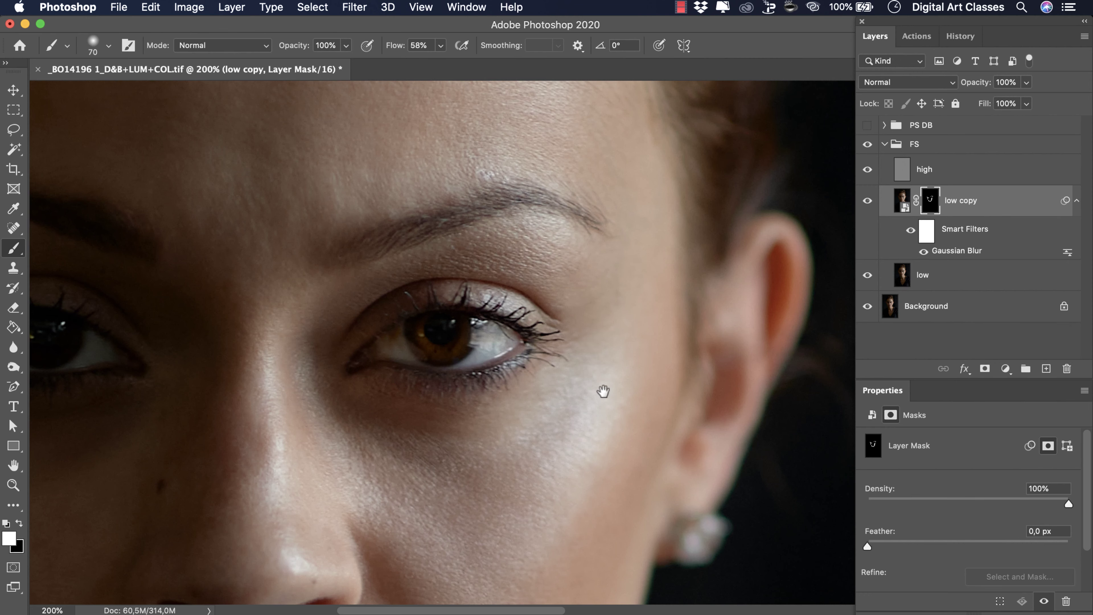
Step: Compare the retouched cheek and eye area with the original Background image
{"action": "left_click_drag", "start_coordinate": [602, 390], "coordinate": [651, 242]}
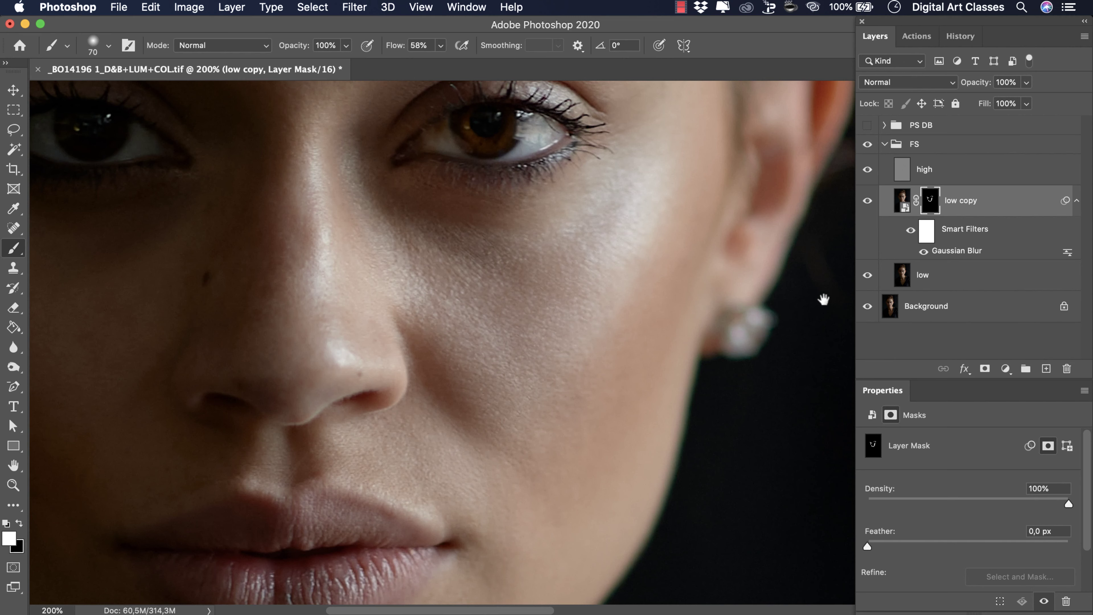
{"action": "left_click", "coordinate": [868, 306]}
{"action": "left_click", "coordinate": [868, 307]}
Step: Paint the mask across the forehead and between the eyebrows, enlarging the brush up to 150 px
{"action": "left_click_drag", "start_coordinate": [661, 217], "coordinate": [660, 460]}
{"action": "mouse_move", "coordinate": [628, 298]}
{"action": "left_mouse_down"}
{"action": "mouse_move", "coordinate": [676, 439]}
{"action": "mouse_move", "coordinate": [717, 451]}
{"action": "left_mouse_up"}
{"action": "key", "text": "bracketright"}
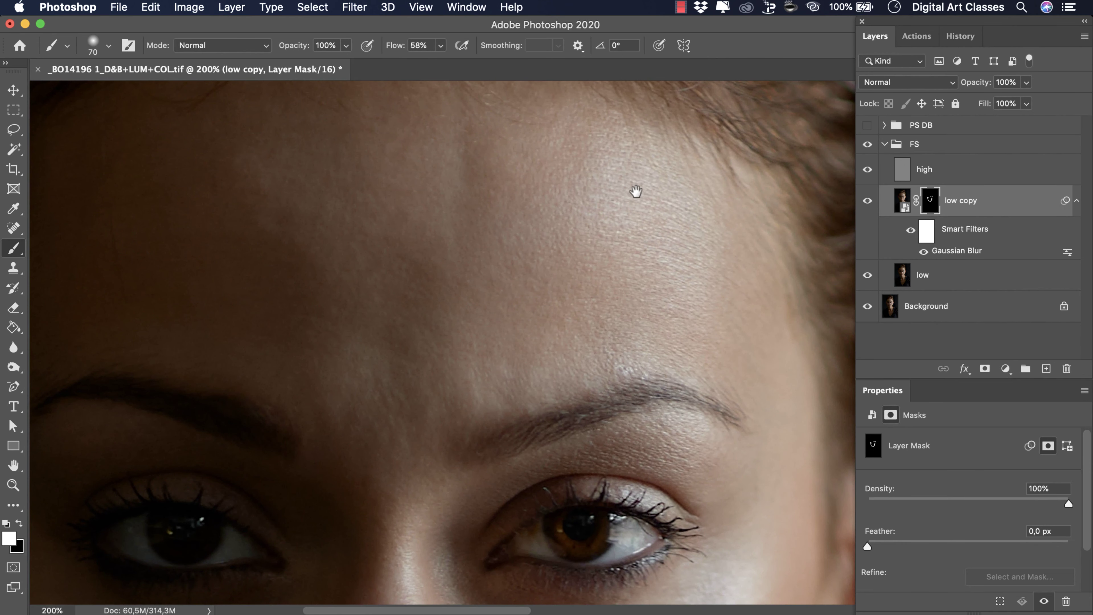
{"action": "key", "text": "bracketright"}
{"action": "key", "text": "bracketright"}
{"action": "key", "text": "bracketright"}
{"action": "key", "text": "bracketleft"}
{"action": "key", "text": "bracketleft"}
{"action": "key", "text": "bracketright"}
{"action": "key", "text": "bracketright"}
{"action": "key", "text": "bracketright"}
{"action": "left_click_drag", "start_coordinate": [529, 214], "coordinate": [520, 298]}
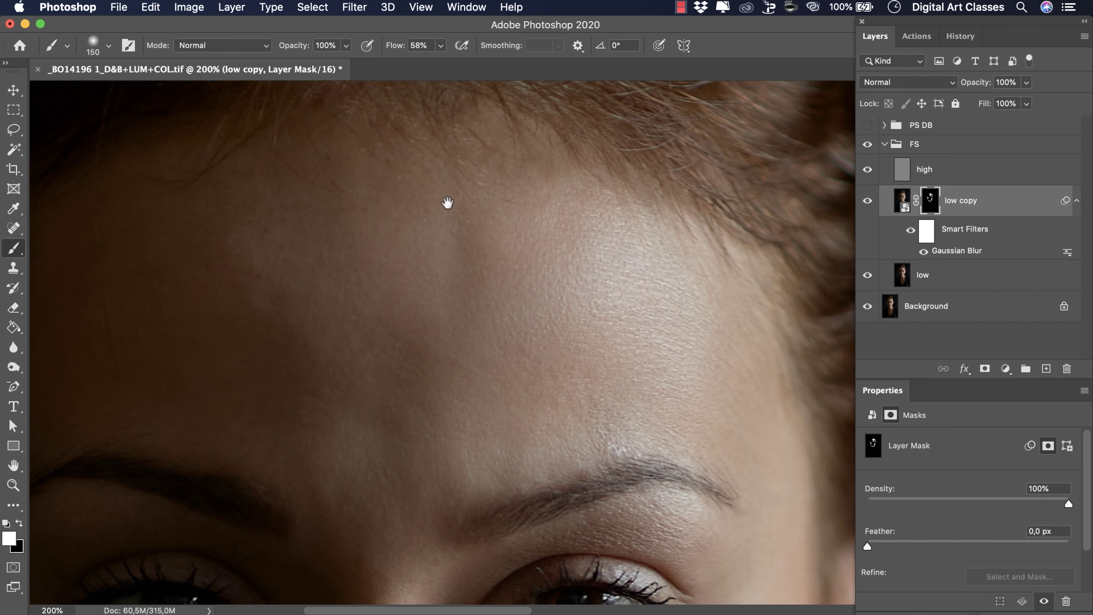
Step: View the low copy layer mask on its own, and check the whole face at 100% zoom
{"action": "left_click", "coordinate": [930, 206], "text": "alt"}
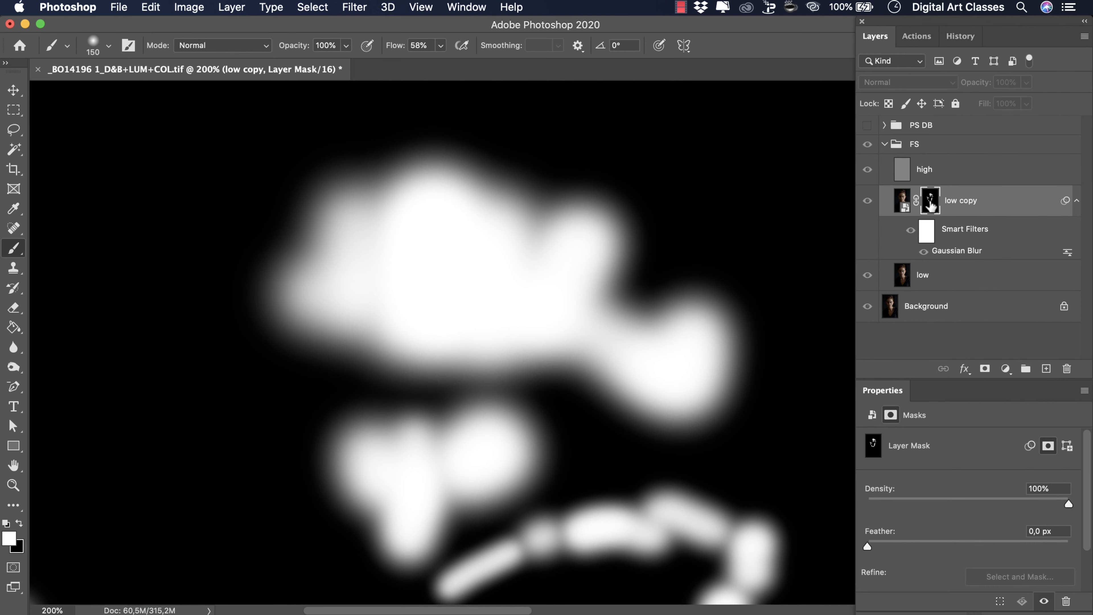
{"action": "left_click", "coordinate": [930, 205], "text": "alt"}
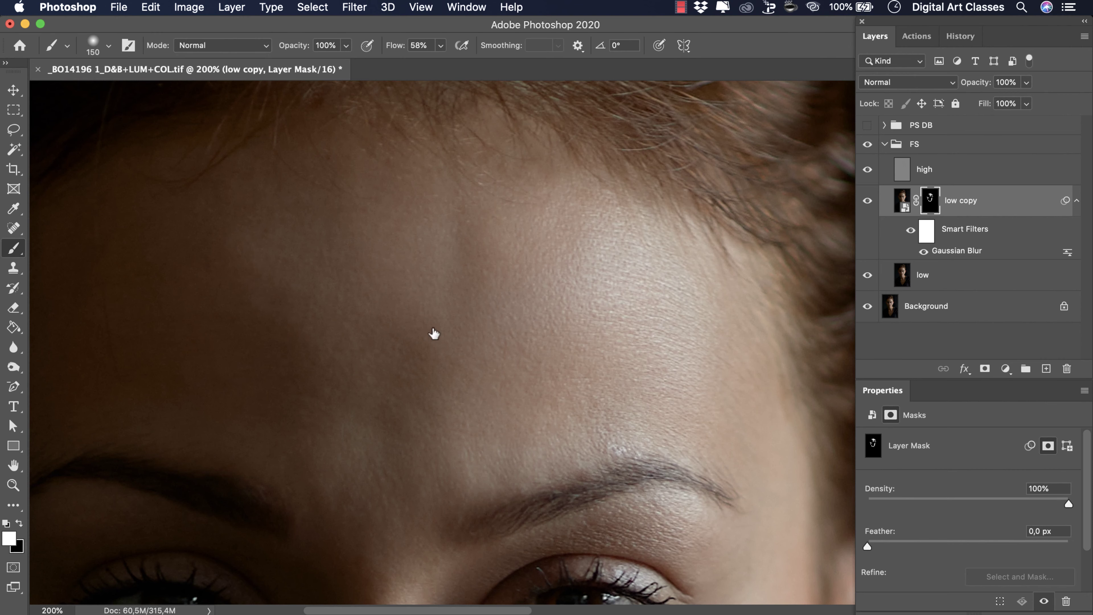
{"action": "key", "text": "super+1"}
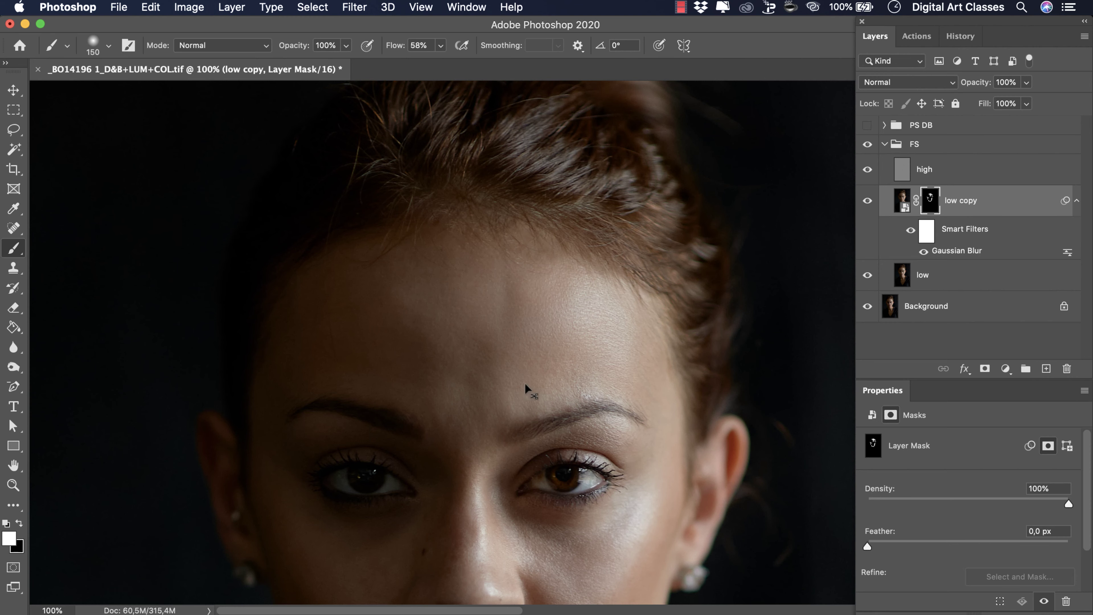
{"action": "left_click_drag", "start_coordinate": [559, 457], "coordinate": [559, 245]}
Step: Touch up the mask around the eyes and eyebrows, reducing the brush to 60 px
{"action": "key", "text": "super+plus"}
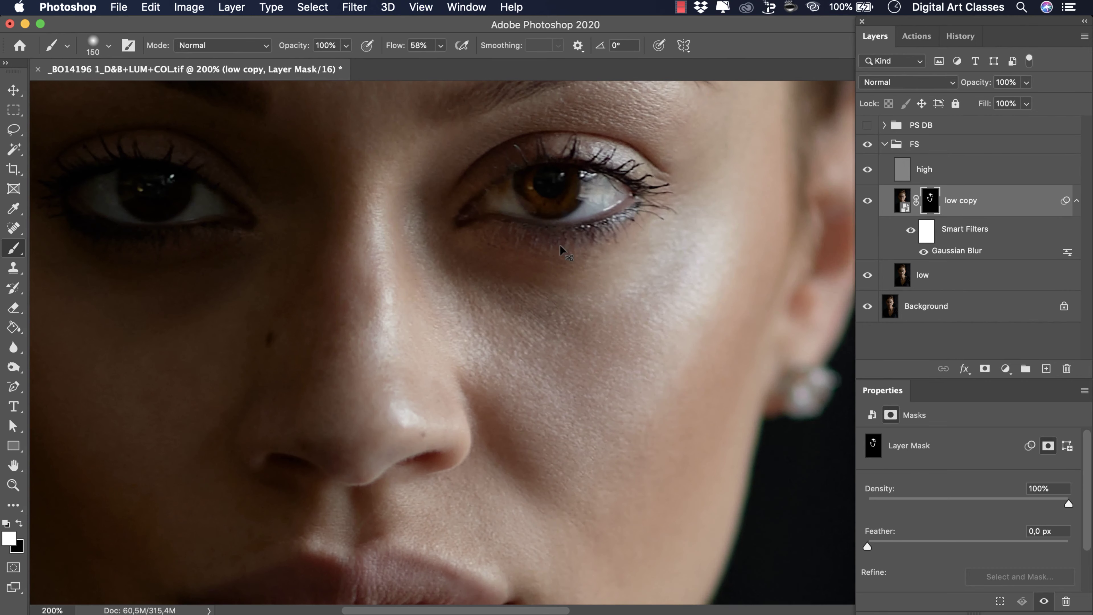
{"action": "left_click_drag", "start_coordinate": [506, 287], "coordinate": [515, 324]}
{"action": "key", "text": "bracketleft"}
{"action": "key", "text": "bracketleft"}
{"action": "key", "text": "bracketleft"}
{"action": "key", "text": "bracketleft"}
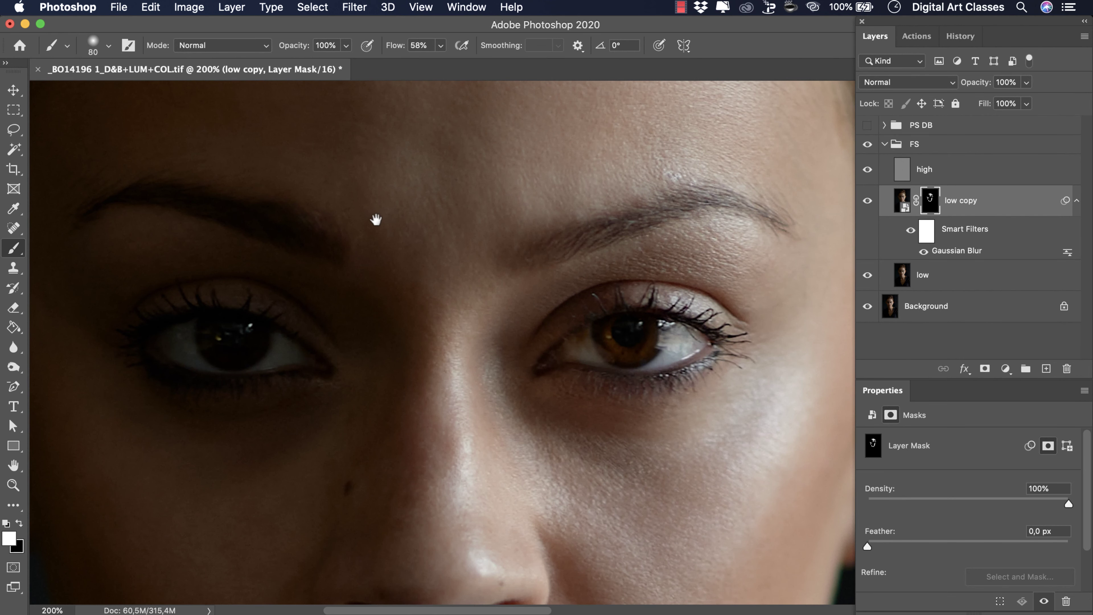
{"action": "key", "text": "bracketleft"}
{"action": "key", "text": "bracketleft"}
{"action": "scroll", "coordinate": [542, 305], "scroll_direction": "down", "scroll_amount": 10}
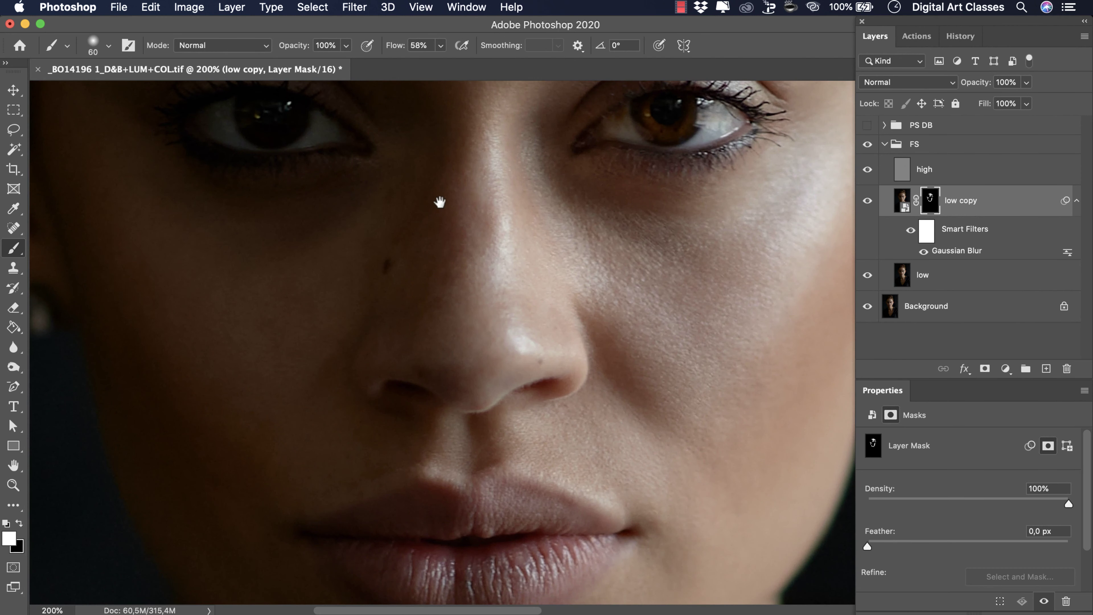
Step: Refine the mask over the nose and surrounding skin, varying the brush size and finishing at 125 px
{"action": "key", "text": "bracketleft"}
{"action": "key", "text": "bracketleft"}
{"action": "key", "text": "bracketright"}
{"action": "key", "text": "bracketright"}
{"action": "key", "text": "bracketright"}
{"action": "key", "text": "bracketright"}
{"action": "key", "text": "bracketright"}
{"action": "key", "text": "bracketright"}
Step: Compare the full retouched face with the original Background layer several times at 100% zoom
{"action": "key", "text": "super+minus"}
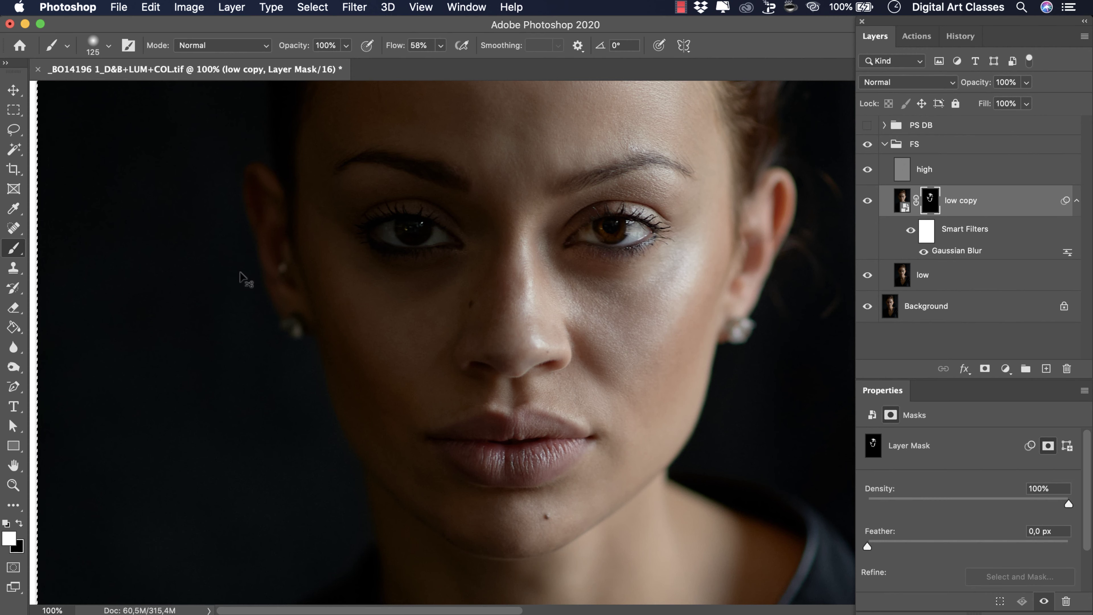
{"action": "left_click_drag", "start_coordinate": [558, 156], "coordinate": [502, 293]}
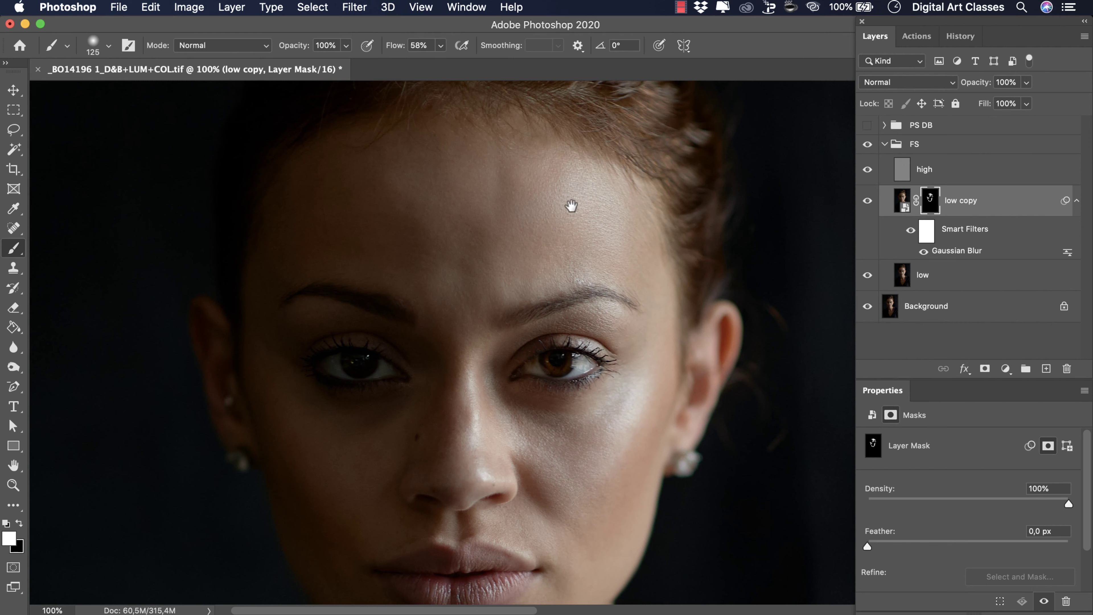
{"action": "left_click_drag", "start_coordinate": [695, 383], "coordinate": [722, 236]}
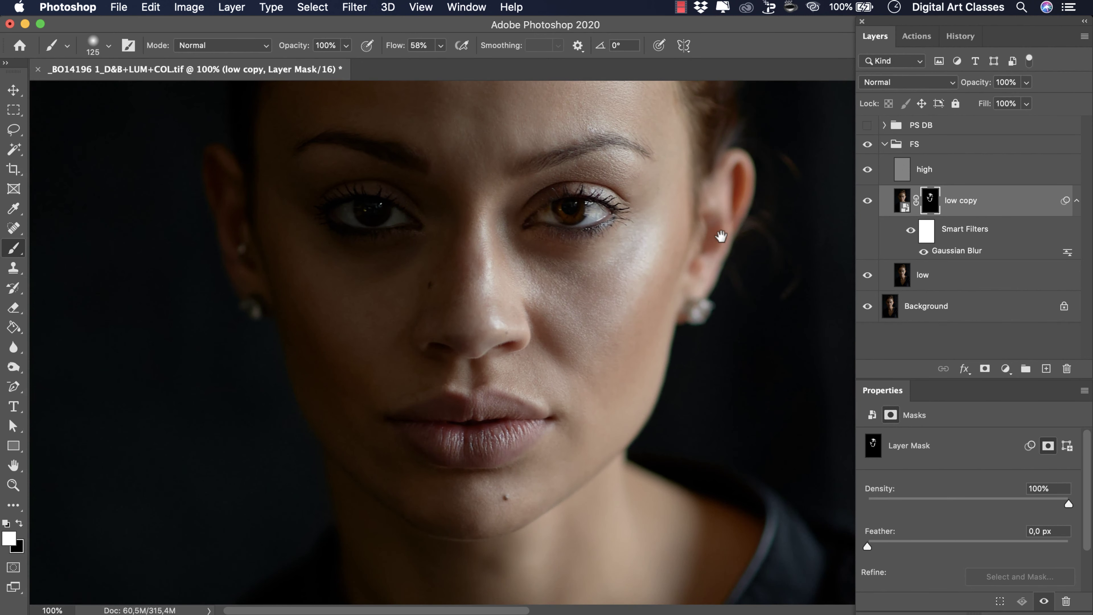
{"action": "left_click", "coordinate": [868, 307], "text": "alt"}
{"action": "left_click", "coordinate": [868, 308], "text": "alt"}
{"action": "left_click", "coordinate": [868, 308], "text": "alt"}
{"action": "left_click", "coordinate": [868, 308], "text": "alt"}
{"action": "left_click", "coordinate": [868, 308], "text": "alt"}
{"action": "left_click", "coordinate": [867, 308], "text": "alt"}
Step: Examine the smoothed skin on the cheeks, nose and forehead up close, and compare the face with the FS group toggled
{"action": "scroll", "coordinate": [472, 319], "scroll_direction": "up", "scroll_amount": 4}
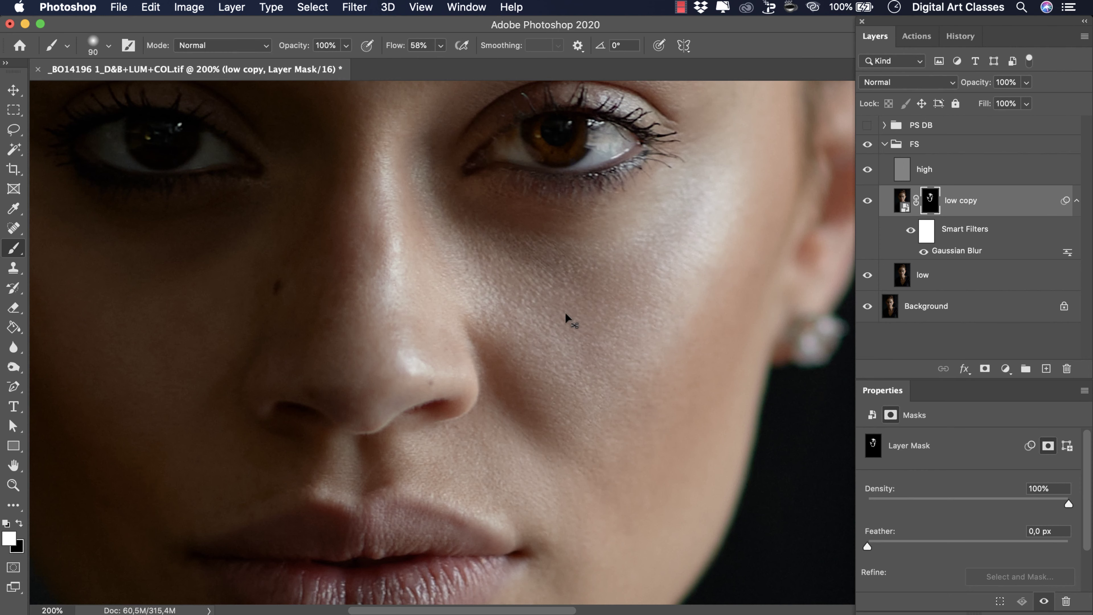
{"action": "scroll", "coordinate": [479, 379], "scroll_direction": "left", "scroll_amount": 2}
{"action": "scroll", "coordinate": [532, 418], "scroll_direction": "down", "scroll_amount": 5}
{"action": "scroll", "coordinate": [532, 325], "scroll_direction": "up", "scroll_amount": 6}
{"action": "scroll", "coordinate": [559, 307], "scroll_direction": "left", "scroll_amount": 2}
{"action": "scroll", "coordinate": [593, 464], "scroll_direction": "up", "scroll_amount": 4}
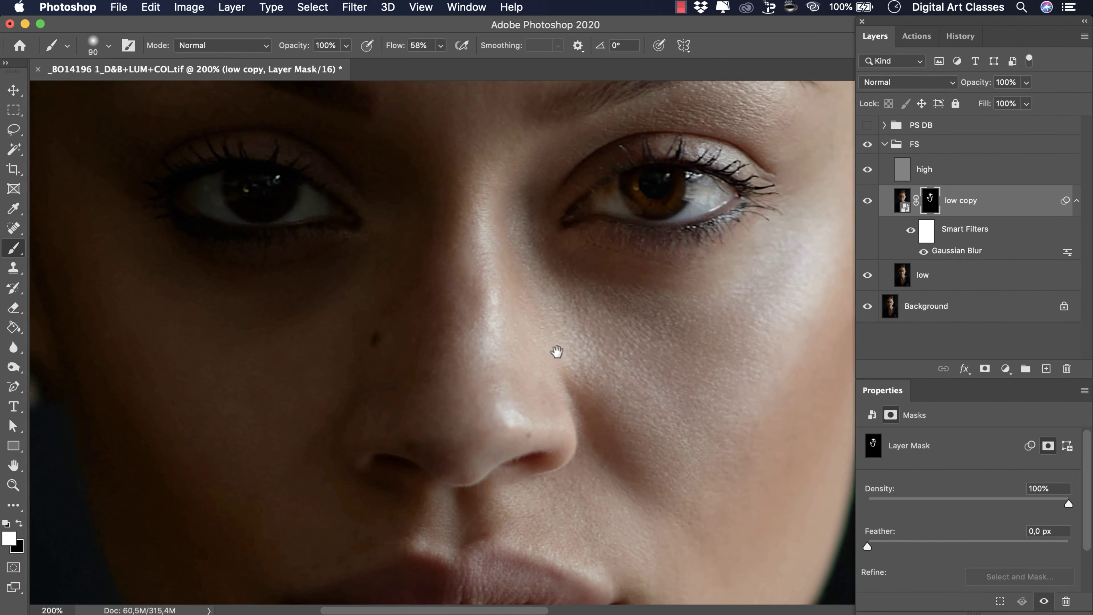
{"action": "scroll", "coordinate": [520, 263], "scroll_direction": "left", "scroll_amount": 1}
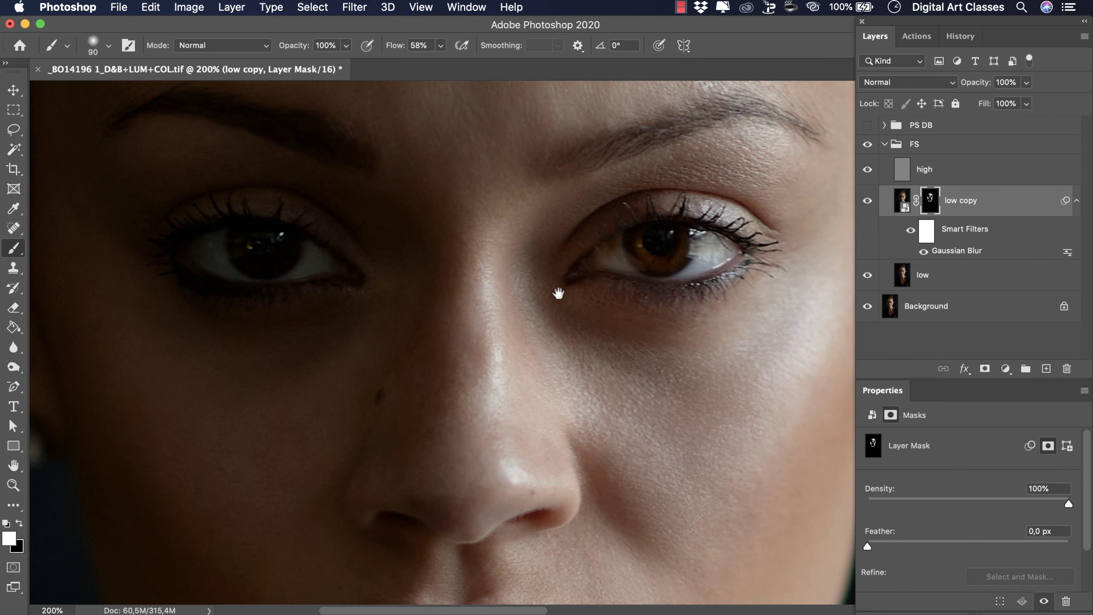
{"action": "scroll", "coordinate": [471, 205], "scroll_direction": "up", "scroll_amount": 8}
{"action": "scroll", "coordinate": [471, 205], "scroll_direction": "right", "scroll_amount": 1}
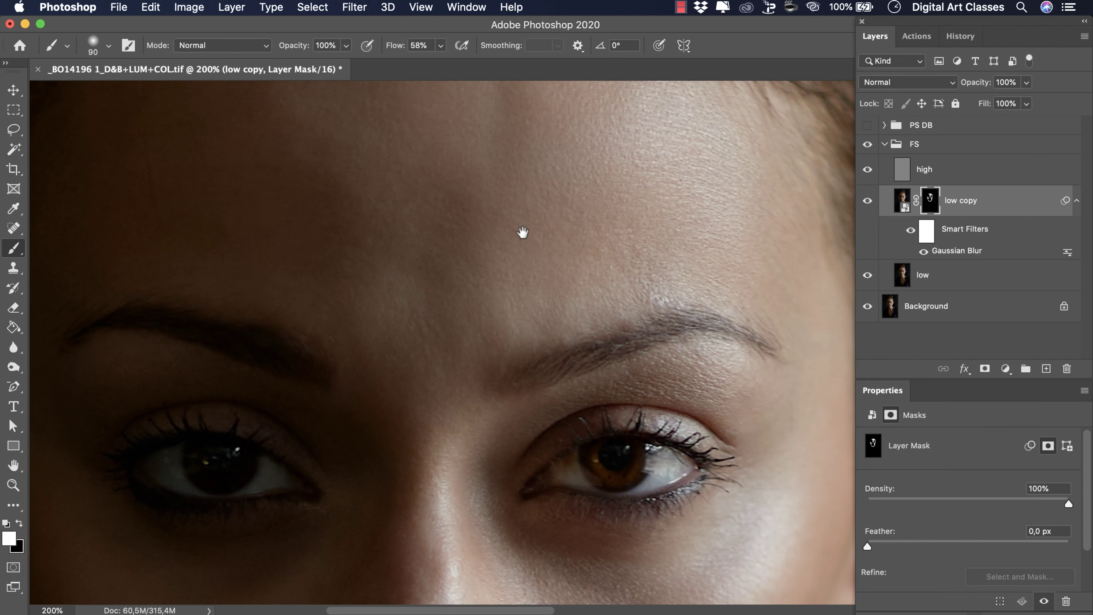
{"action": "key", "text": "super+minus"}
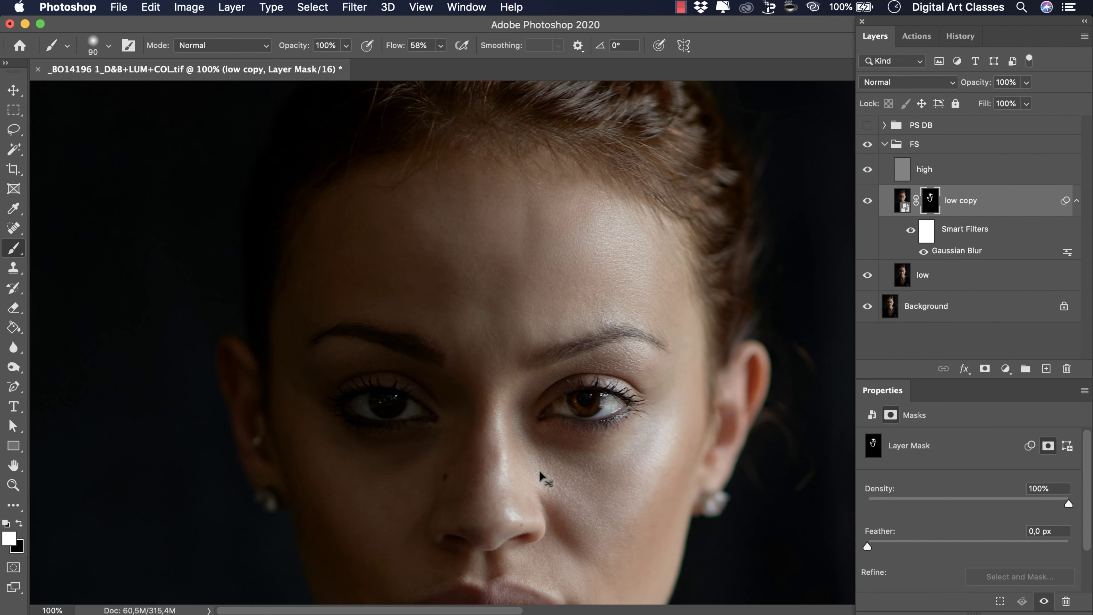
{"action": "left_click_drag", "start_coordinate": [534, 469], "coordinate": [499, 316]}
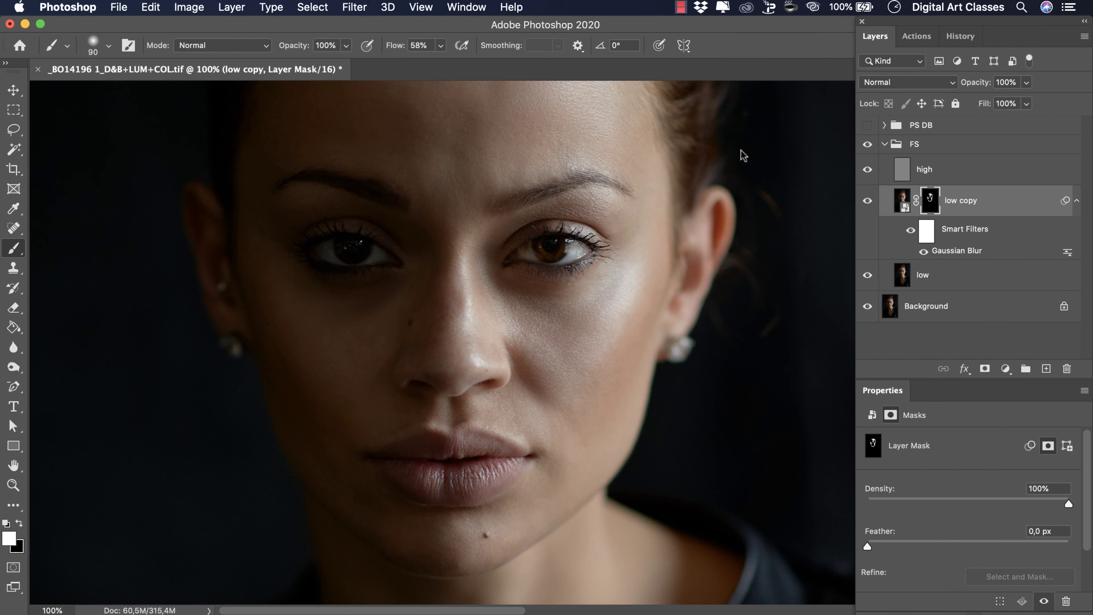
{"action": "left_click", "coordinate": [867, 146]}
Step: Save the layered image as an uncompressed TIFF named _BO14196 1_FS.tif
{"action": "key", "text": "shift+super+s"}
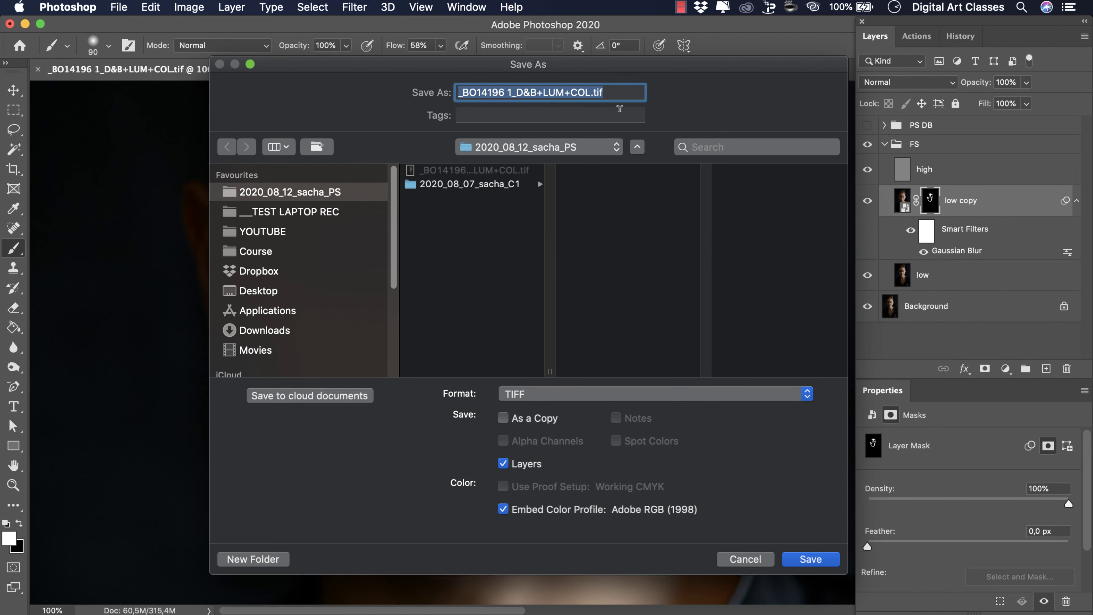
{"action": "key", "text": "Right"}
{"action": "key", "text": "BackSpace"}
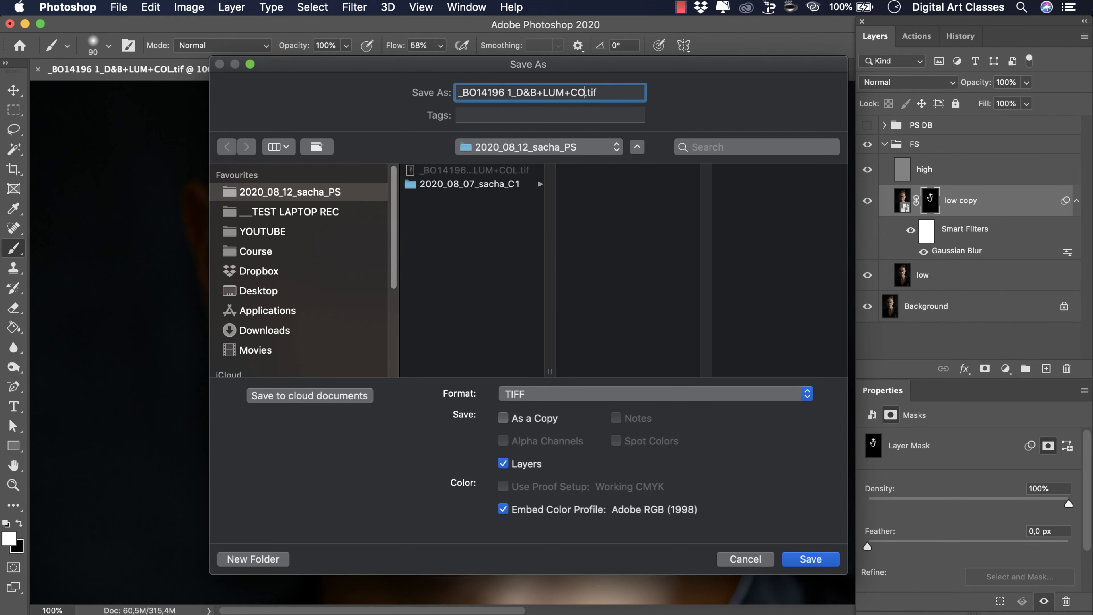
{"action": "key", "text": "BackSpace"}
{"action": "key", "text": "BackSpace"}
{"action": "key", "text": "BackSpace"}
{"action": "key", "text": "BackSpace"}
{"action": "key", "text": "BackSpace"}
{"action": "key", "text": "BackSpace"}
{"action": "key", "text": "BackSpace"}
{"action": "key", "text": "BackSpace"}
{"action": "key", "text": "BackSpace"}
{"action": "key", "text": "BackSpace"}
{"action": "type", "text": "FS"}
{"action": "key", "text": "Return"}
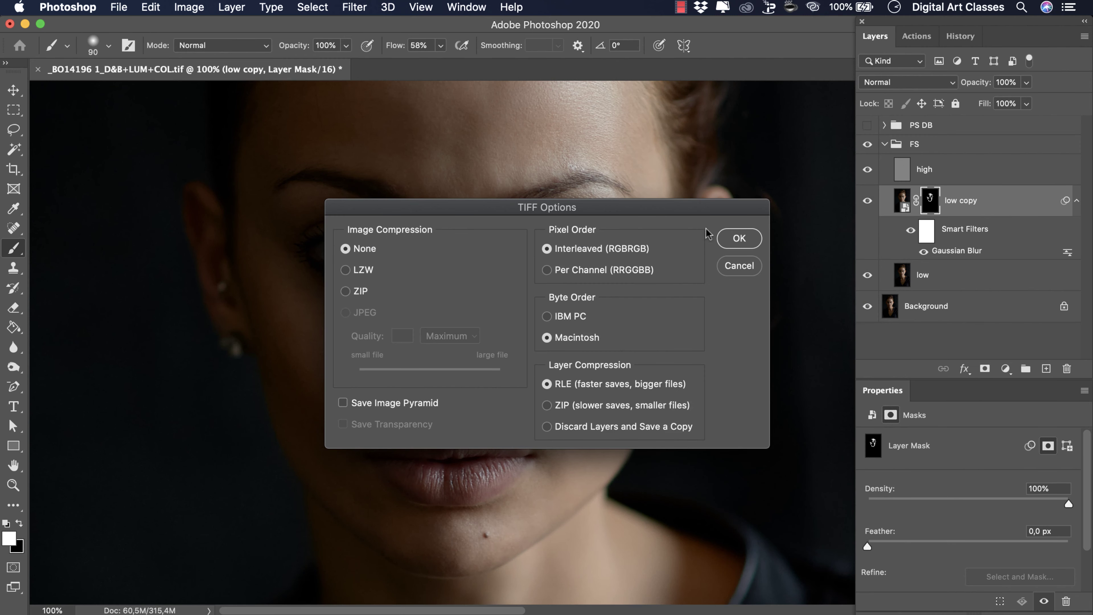
{"action": "left_click", "coordinate": [736, 238]}
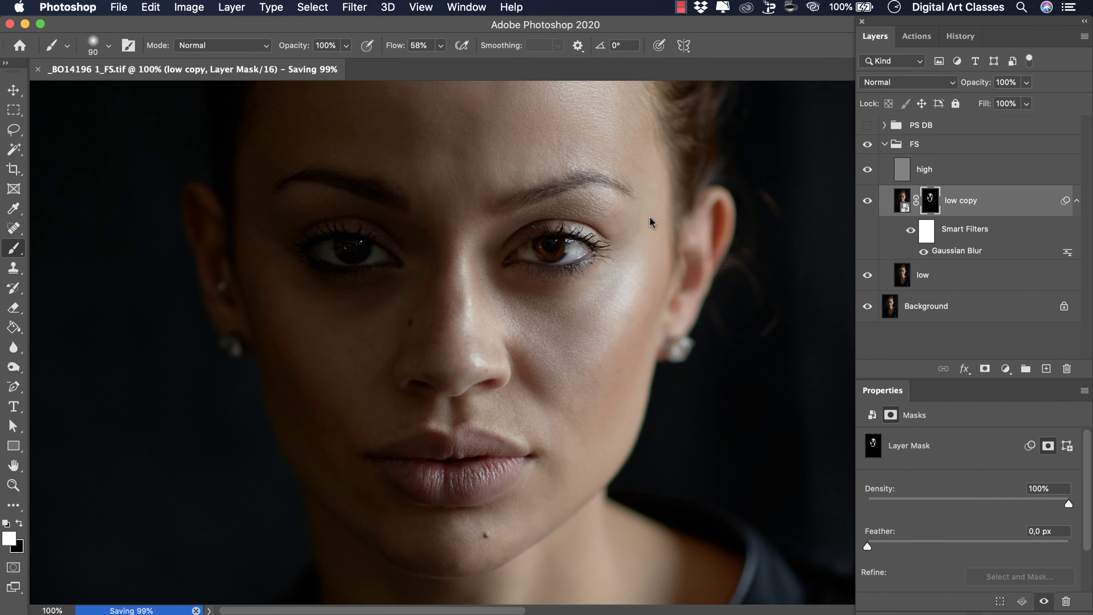
Step: Expand the PS DB group and make all of its layers visible
{"action": "key", "text": "v"}
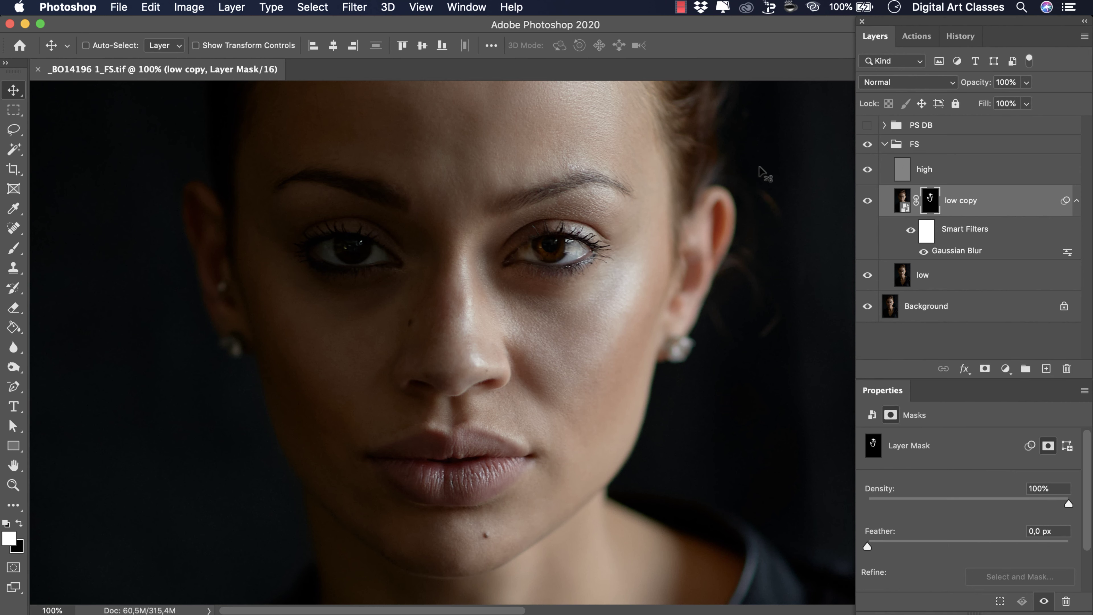
{"action": "left_click", "coordinate": [868, 126]}
{"action": "left_click", "coordinate": [868, 126]}
{"action": "left_click", "coordinate": [884, 125]}
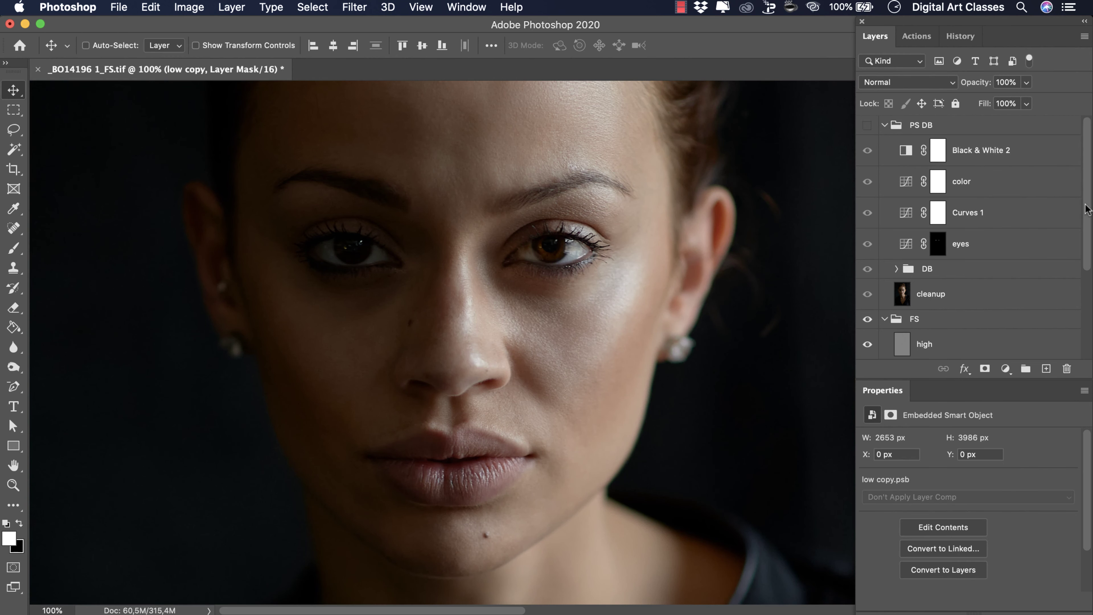
{"action": "left_click_drag", "start_coordinate": [1087, 209], "coordinate": [1086, 269]}
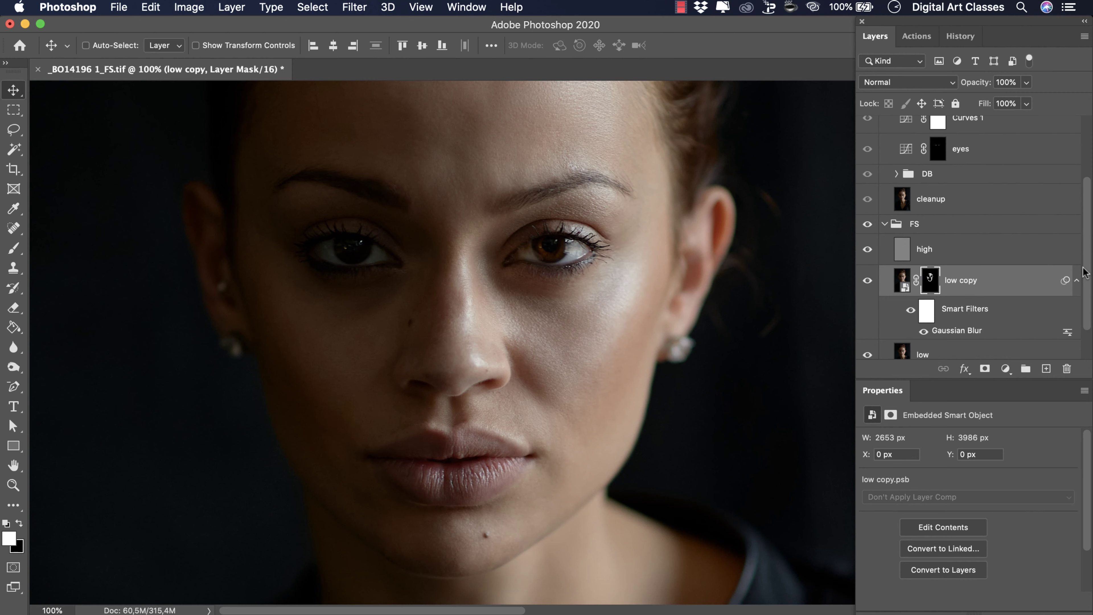
{"action": "left_click", "coordinate": [867, 200]}
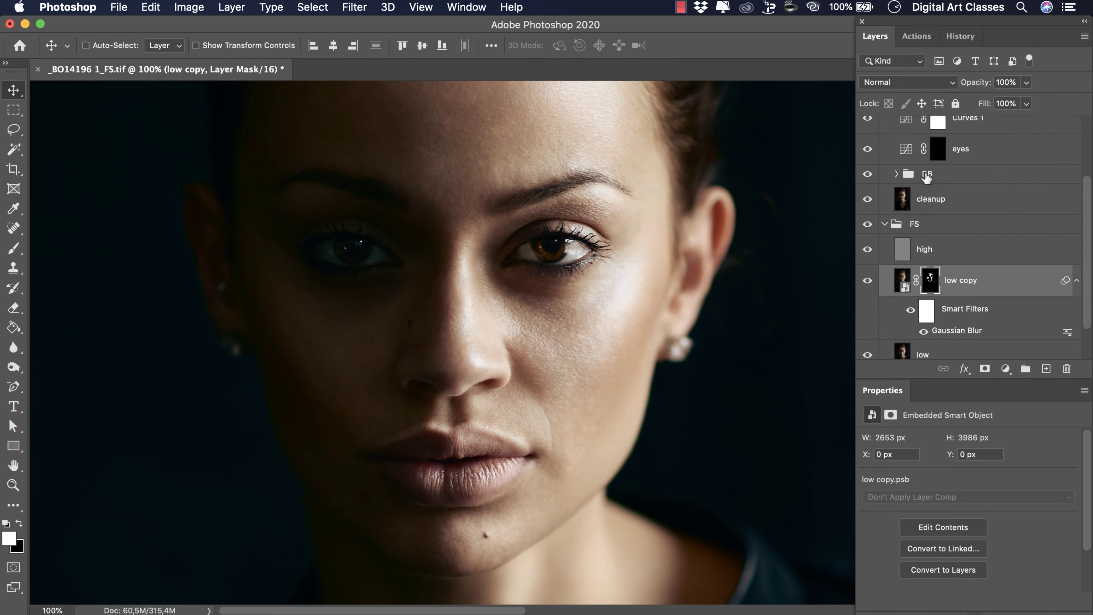
Step: Hide the cleanup, eyes, Curves 1, color and Black & White 2 layers inside PS DB, and turn off the whole group
{"action": "left_click", "coordinate": [867, 199]}
{"action": "left_click", "coordinate": [928, 174]}
{"action": "left_click_drag", "start_coordinate": [1085, 221], "coordinate": [1091, 176]}
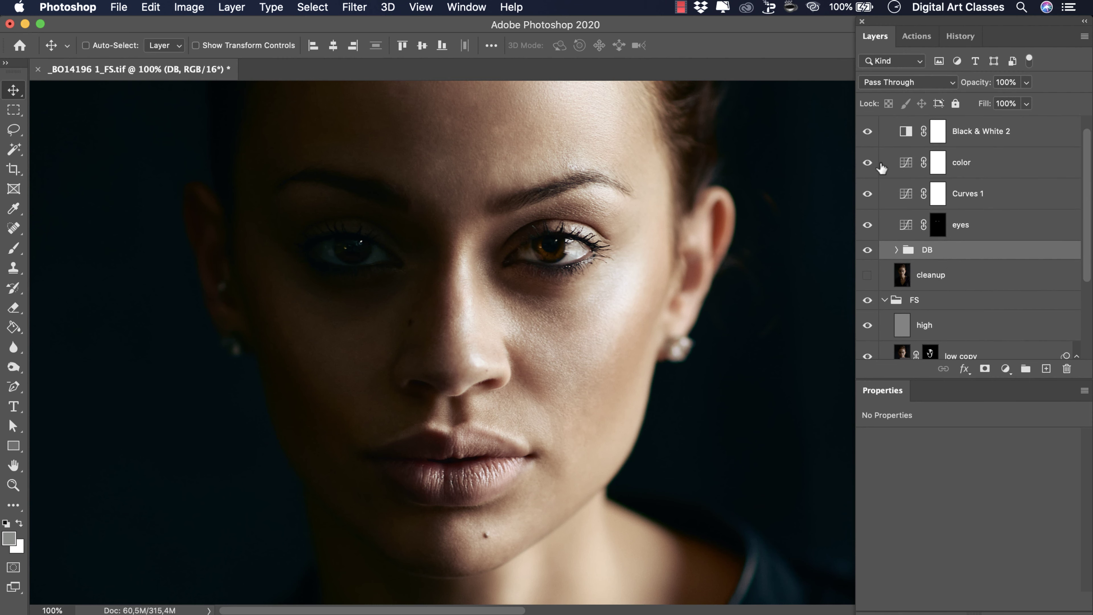
{"action": "left_click_drag", "start_coordinate": [870, 229], "coordinate": [867, 134]}
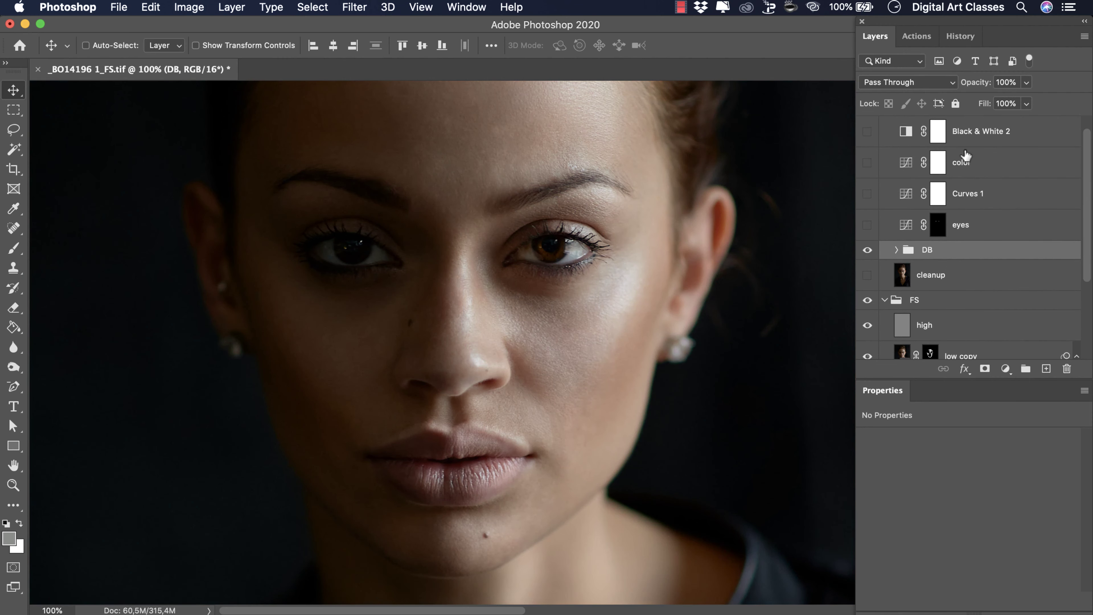
{"action": "left_click_drag", "start_coordinate": [1082, 189], "coordinate": [1081, 167]}
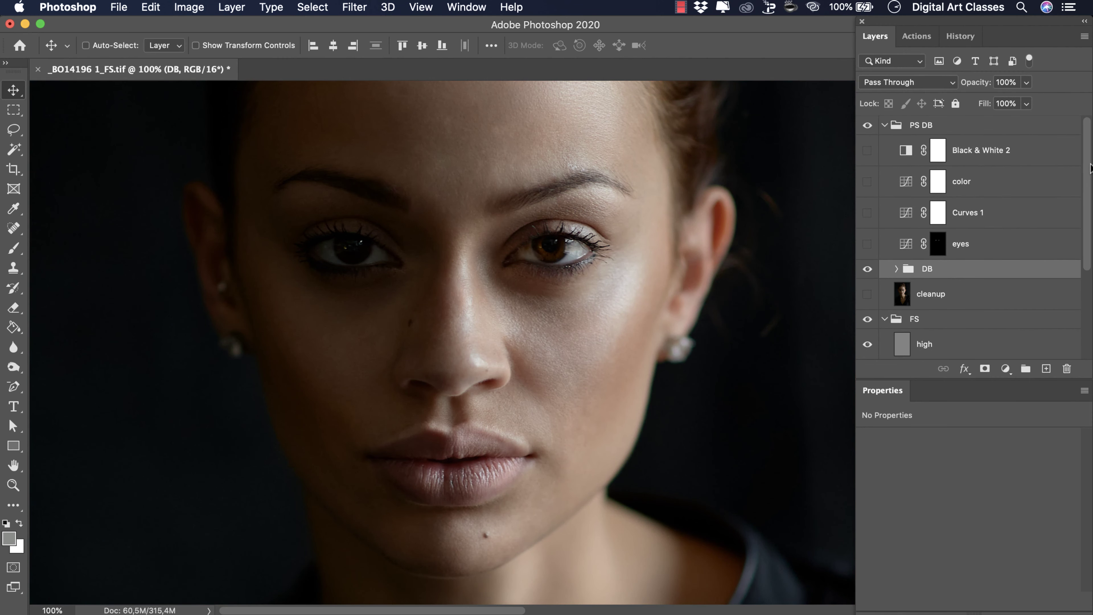
{"action": "left_click", "coordinate": [867, 125]}
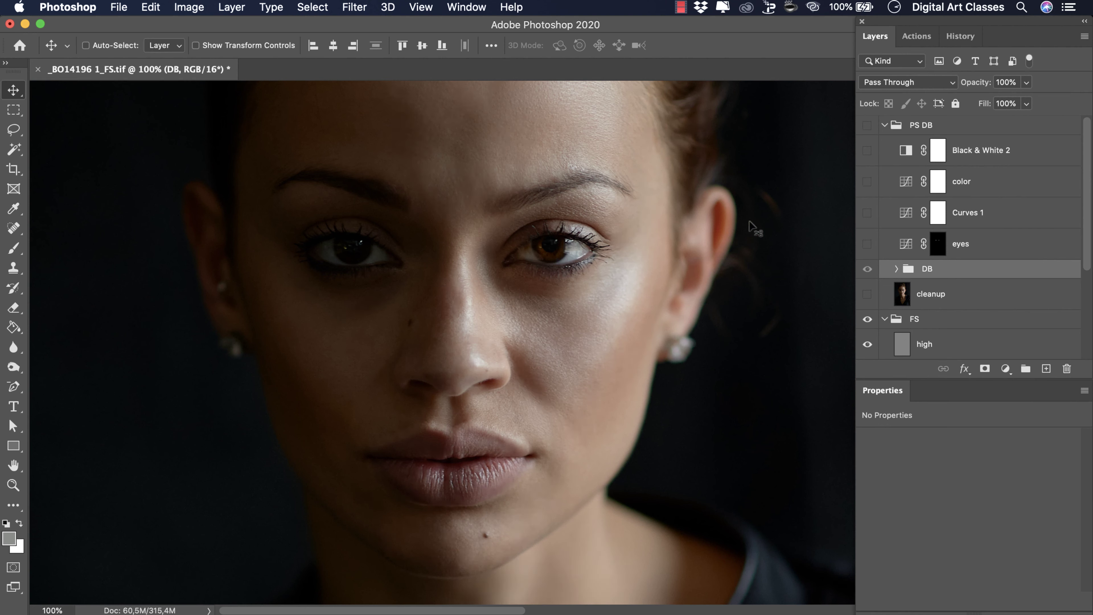
Step: Compare the portrait with the FS group toggled off and on, and collapse the layer groups
{"action": "left_click", "coordinate": [977, 320]}
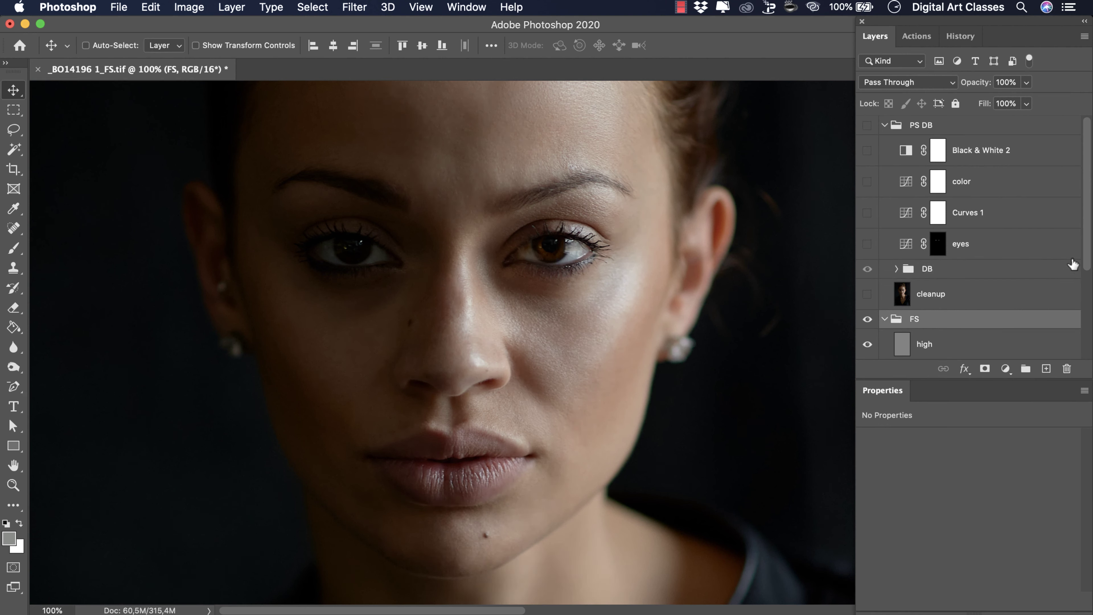
{"action": "left_click_drag", "start_coordinate": [1088, 249], "coordinate": [1082, 310]}
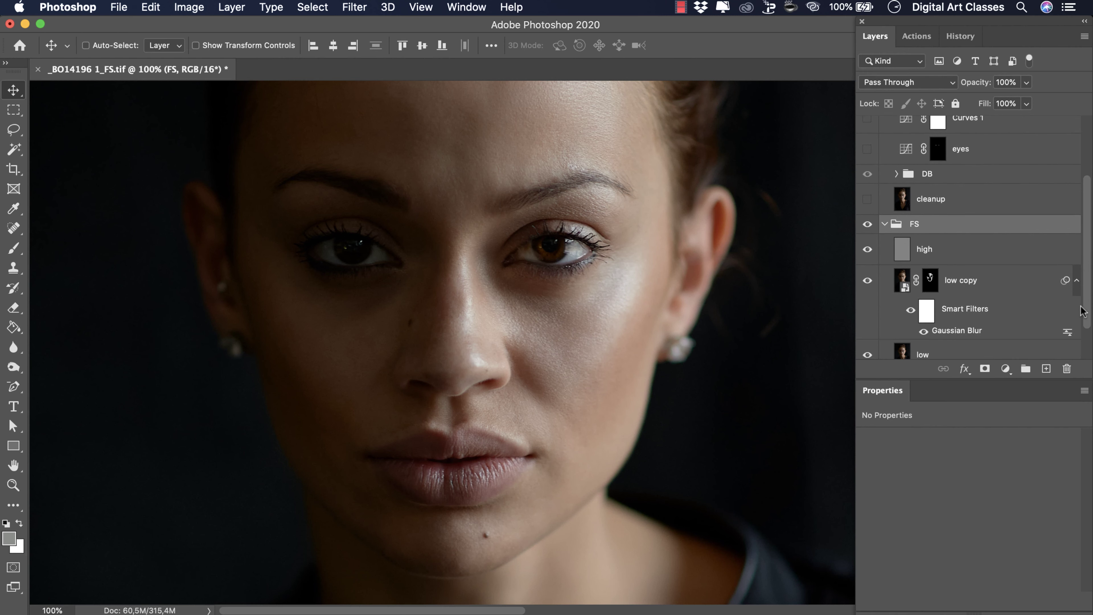
{"action": "left_click", "coordinate": [867, 224]}
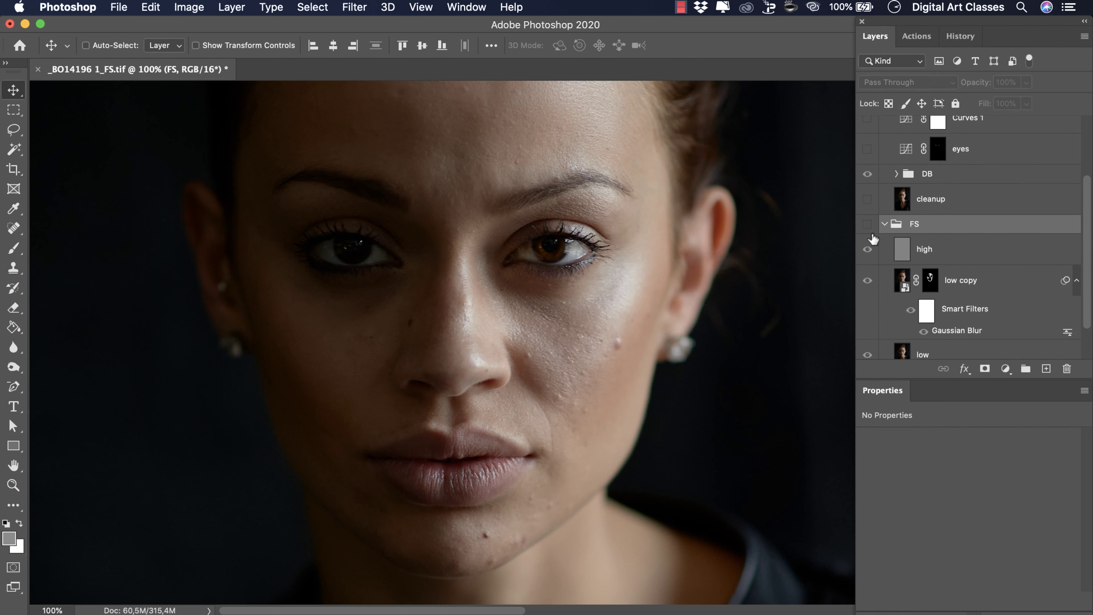
{"action": "left_click", "coordinate": [867, 224]}
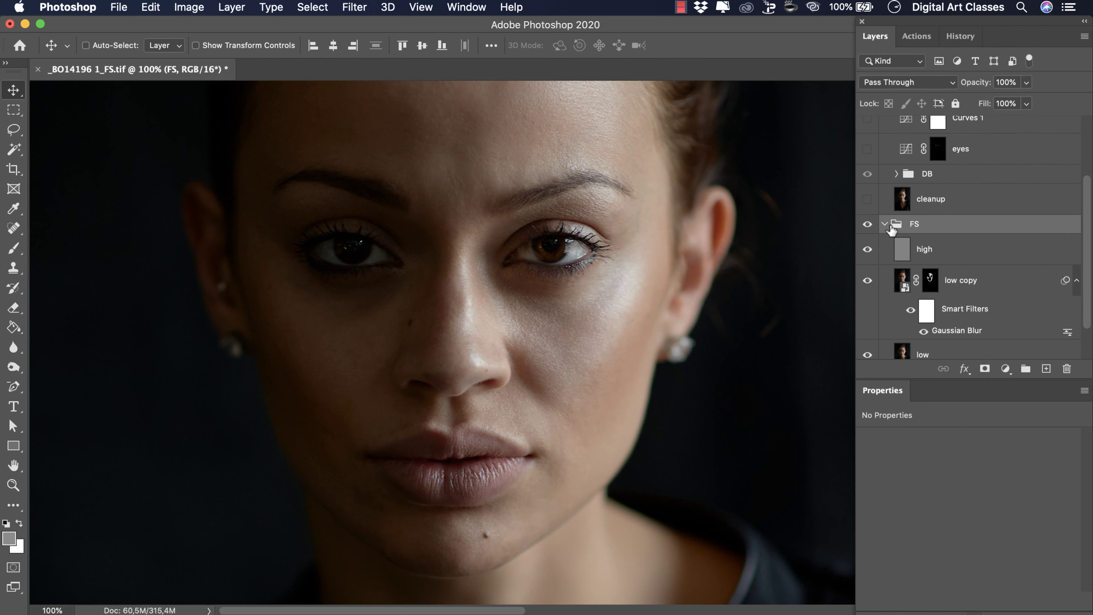
{"action": "left_click", "coordinate": [884, 224]}
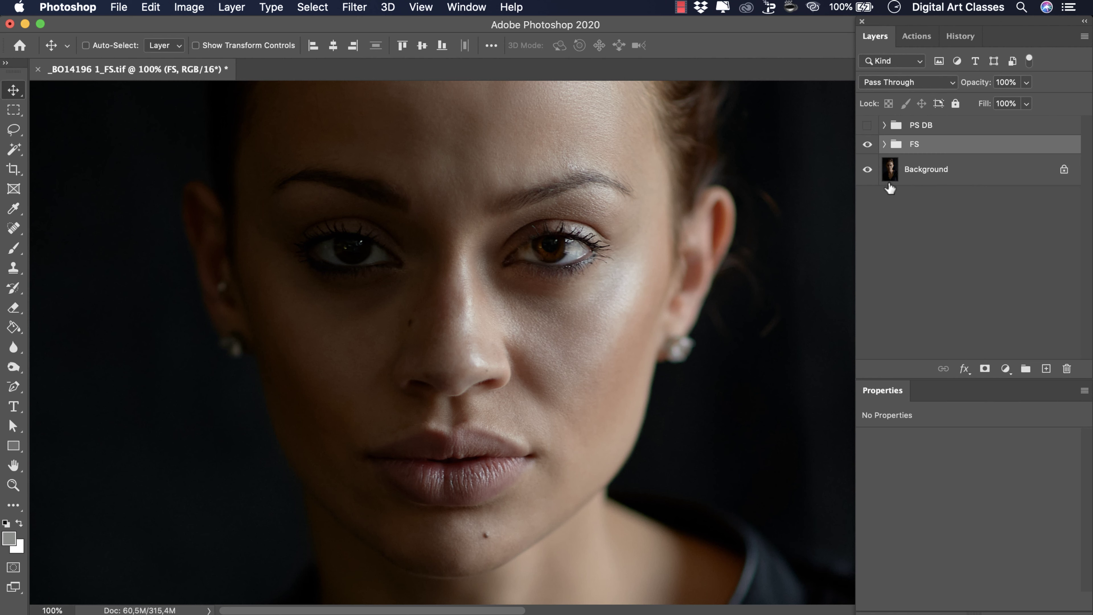
{"action": "left_click", "coordinate": [866, 146]}
{"action": "left_click", "coordinate": [866, 145]}
Step: Expand the PS DB group, turn it on, and expand the DB group to its Dodge and Burn layers
{"action": "left_click", "coordinate": [884, 125]}
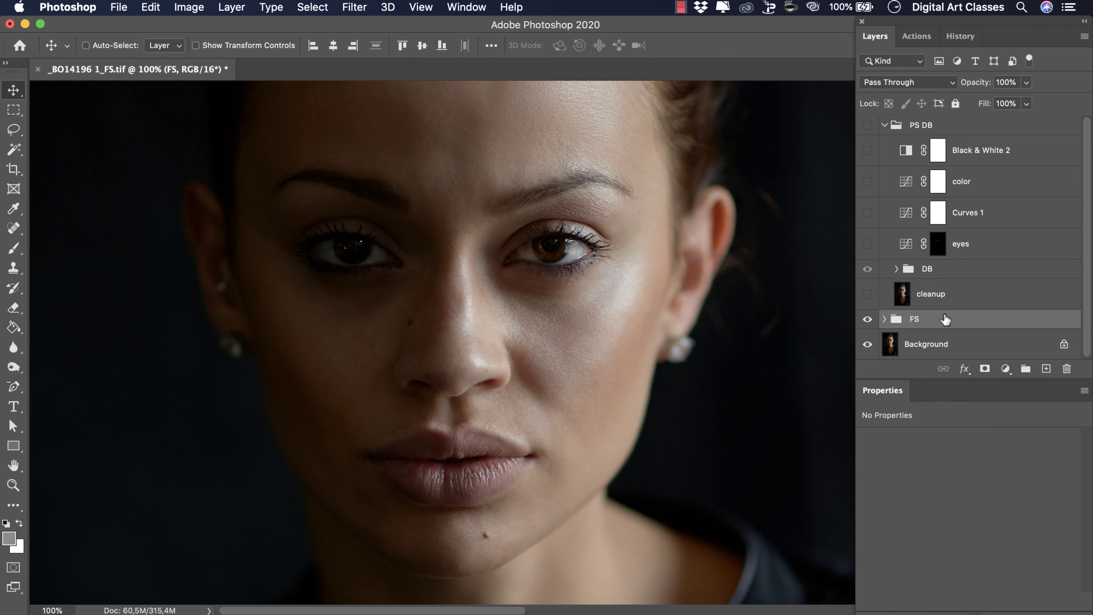
{"action": "left_click", "coordinate": [867, 126]}
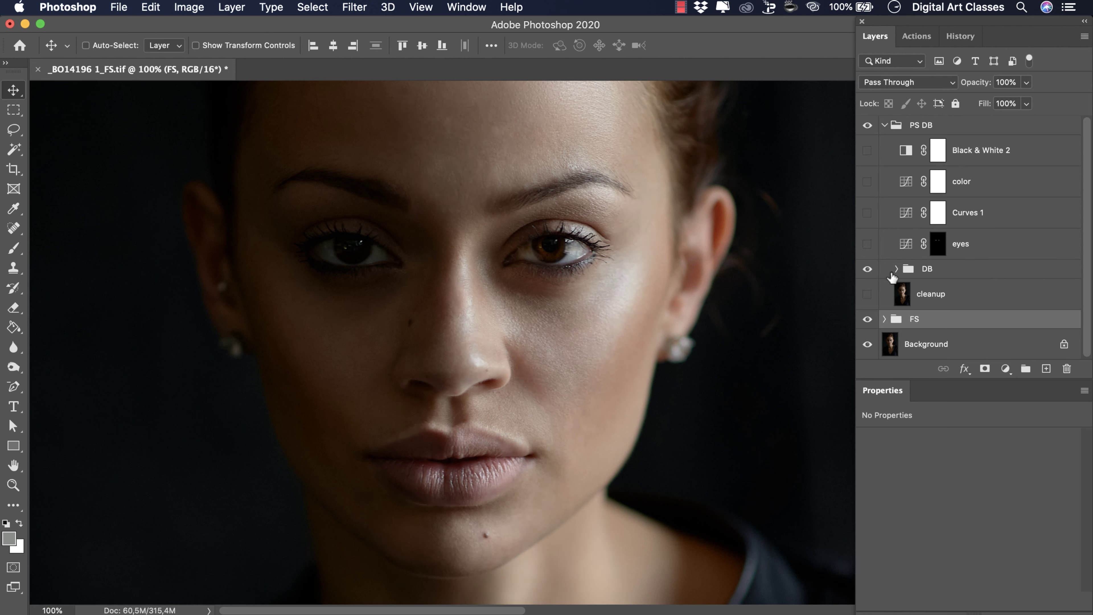
{"action": "left_click", "coordinate": [868, 269]}
{"action": "left_click", "coordinate": [867, 269]}
{"action": "left_click", "coordinate": [896, 268]}
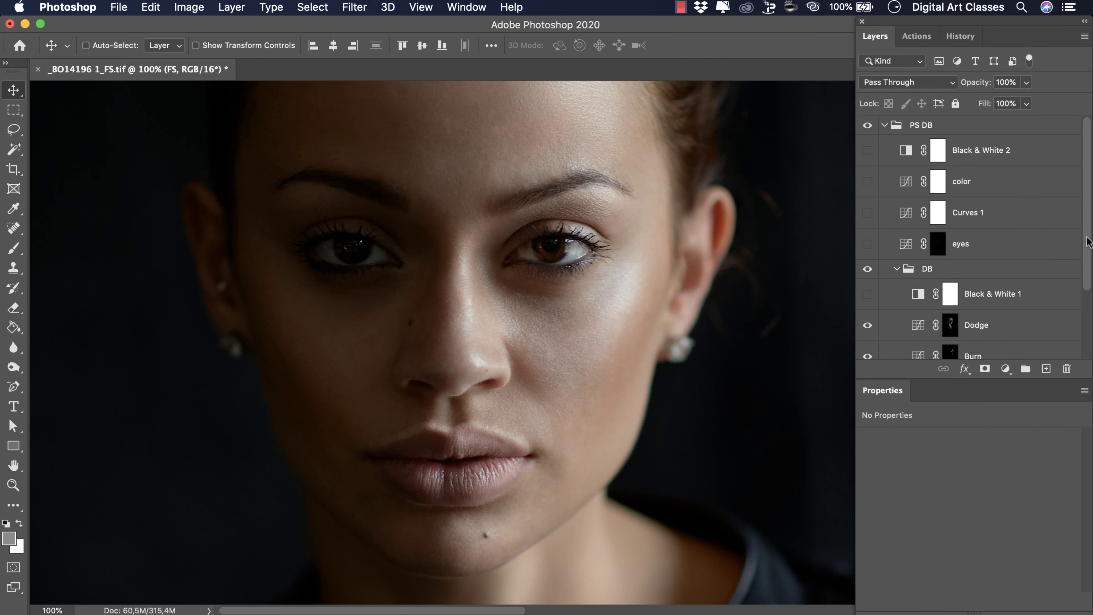
{"action": "left_click_drag", "start_coordinate": [1086, 241], "coordinate": [1080, 280]}
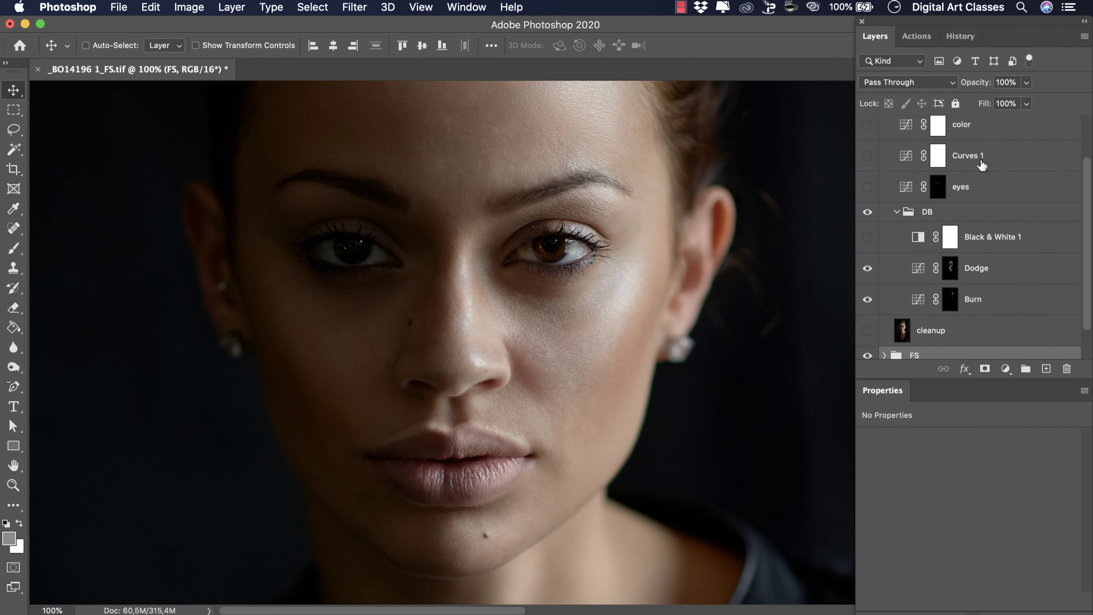
Step: Compare the facial contouring with the DB group toggled off and on, leave it on, and collapse it
{"action": "left_click", "coordinate": [868, 211]}
{"action": "left_click", "coordinate": [867, 211]}
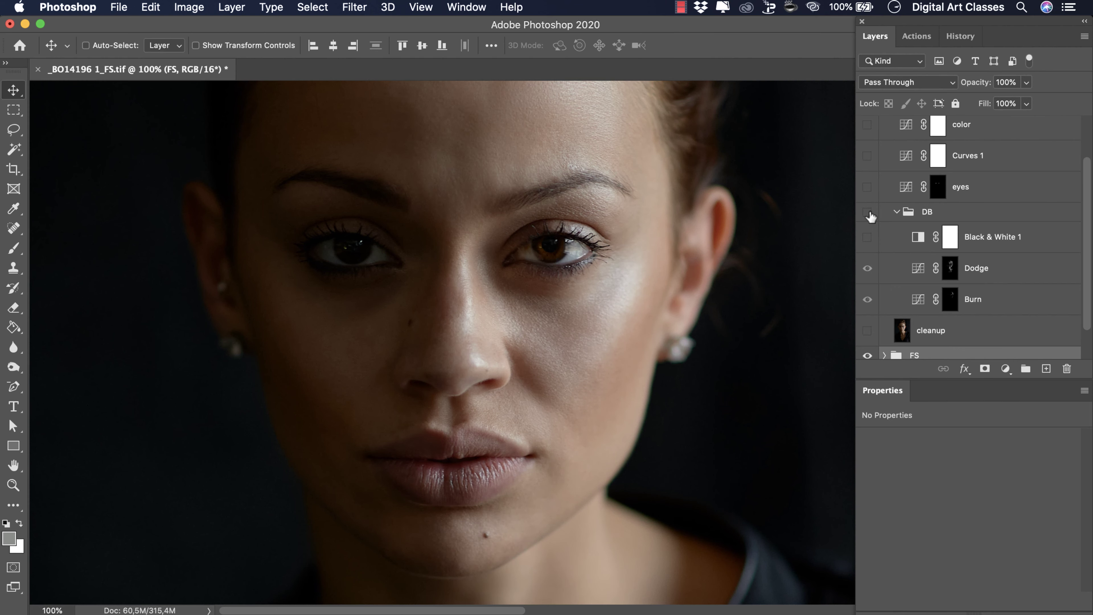
{"action": "left_click", "coordinate": [867, 212]}
{"action": "mouse_move", "coordinate": [608, 181]}
{"action": "left_mouse_down"}
{"action": "mouse_move", "coordinate": [617, 276]}
{"action": "mouse_move", "coordinate": [620, 215]}
{"action": "left_mouse_up"}
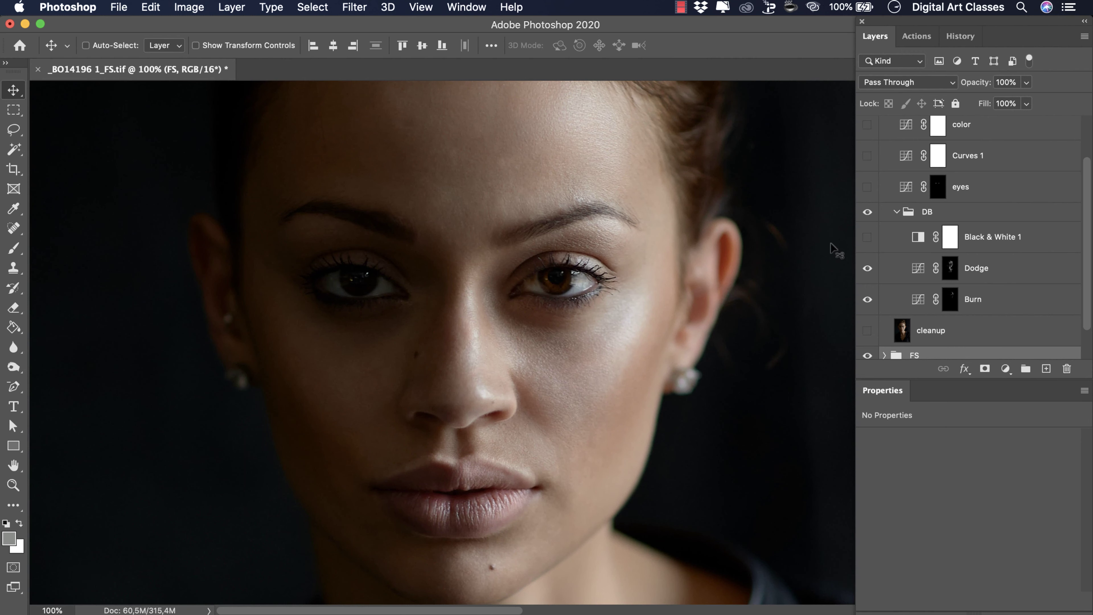
{"action": "left_click", "coordinate": [867, 212]}
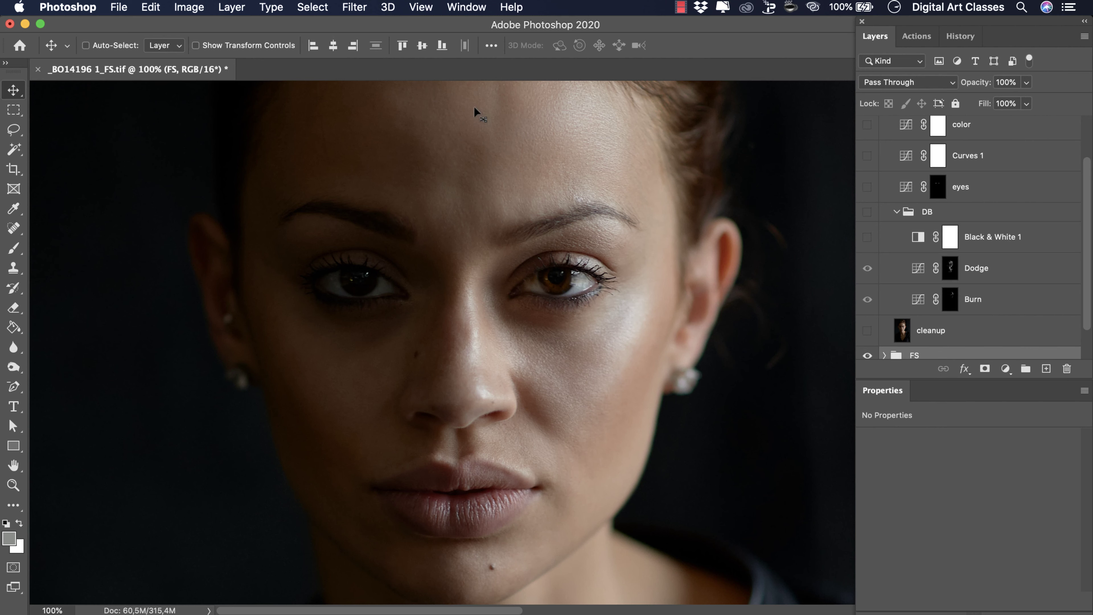
{"action": "left_click", "coordinate": [868, 213]}
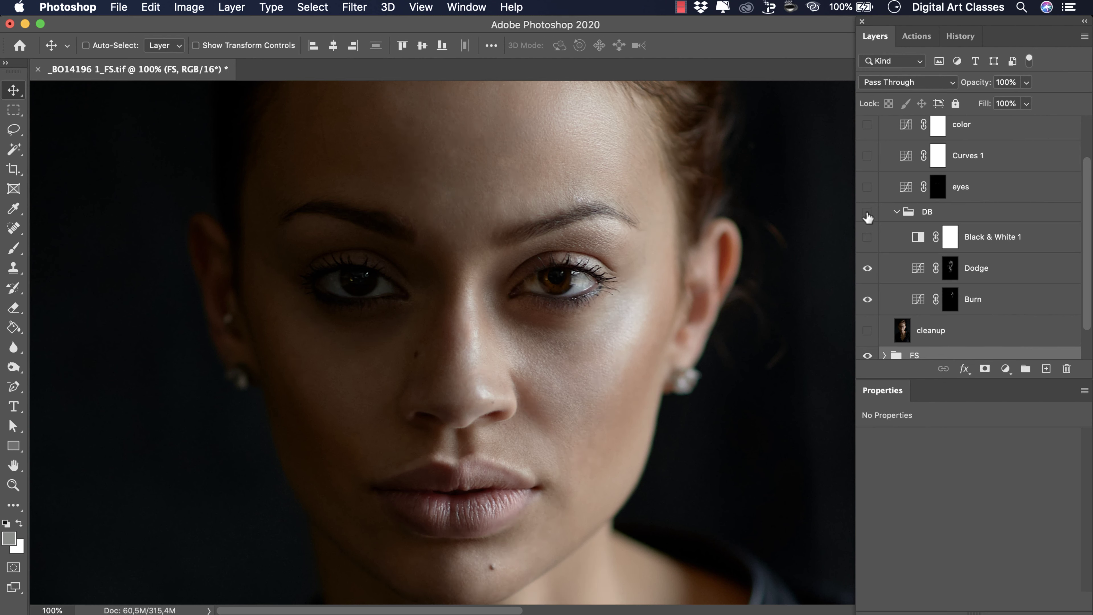
{"action": "left_click", "coordinate": [868, 213]}
{"action": "left_click", "coordinate": [867, 213]}
{"action": "left_click", "coordinate": [894, 215]}
{"action": "left_click", "coordinate": [895, 213]}
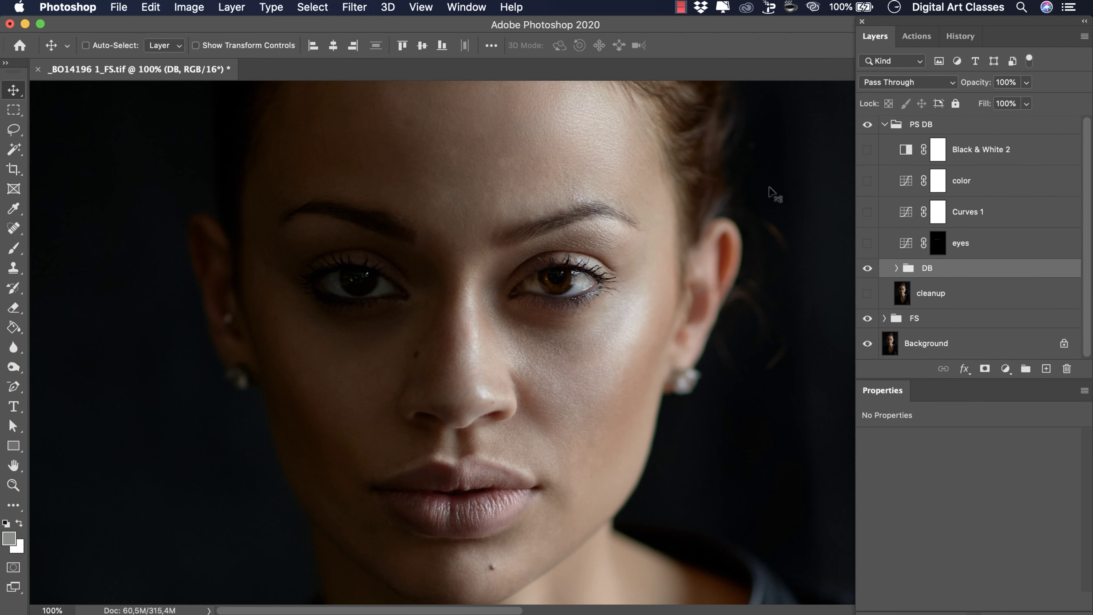
Step: Make the eyes layer visible while viewing the eyes at 200%, and return to 100%
{"action": "left_click_drag", "start_coordinate": [671, 296], "coordinate": [684, 228]}
{"action": "key", "text": "super+plus"}
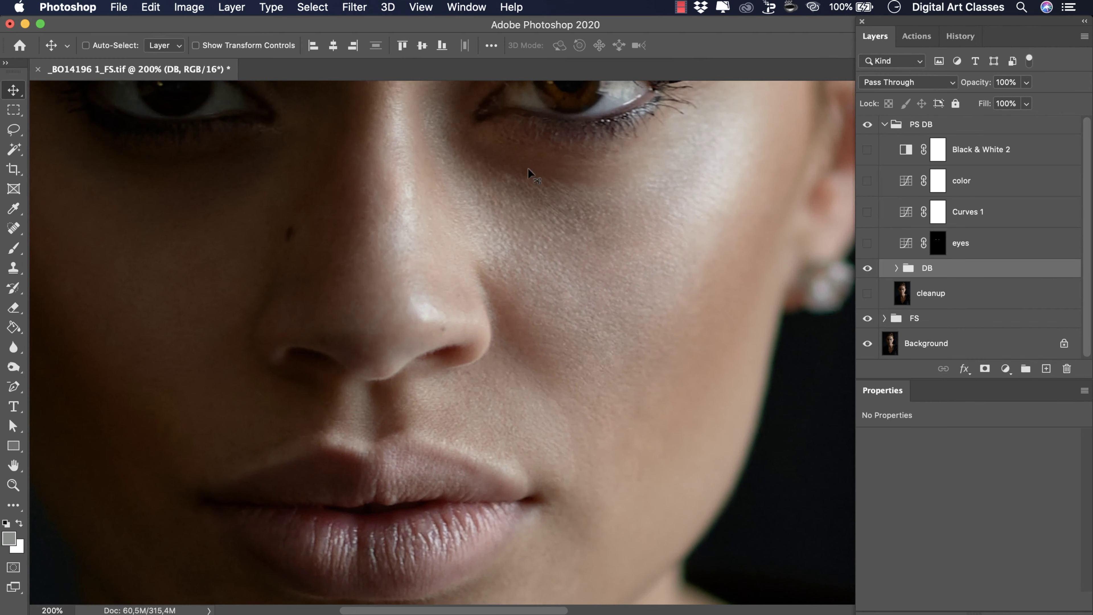
{"action": "left_click_drag", "start_coordinate": [614, 247], "coordinate": [681, 365]}
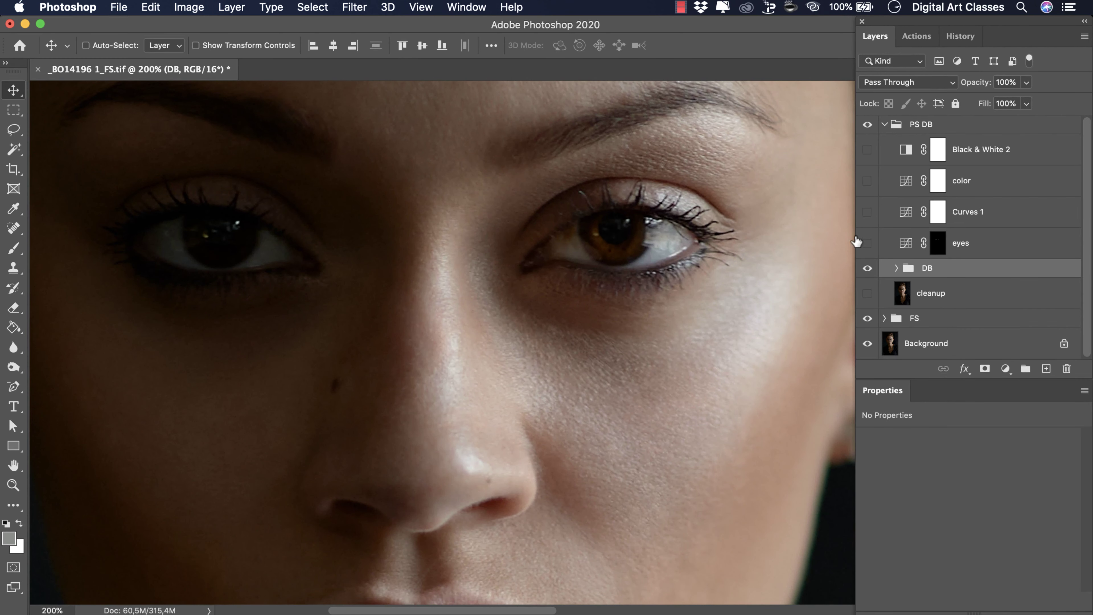
{"action": "left_click", "coordinate": [867, 243]}
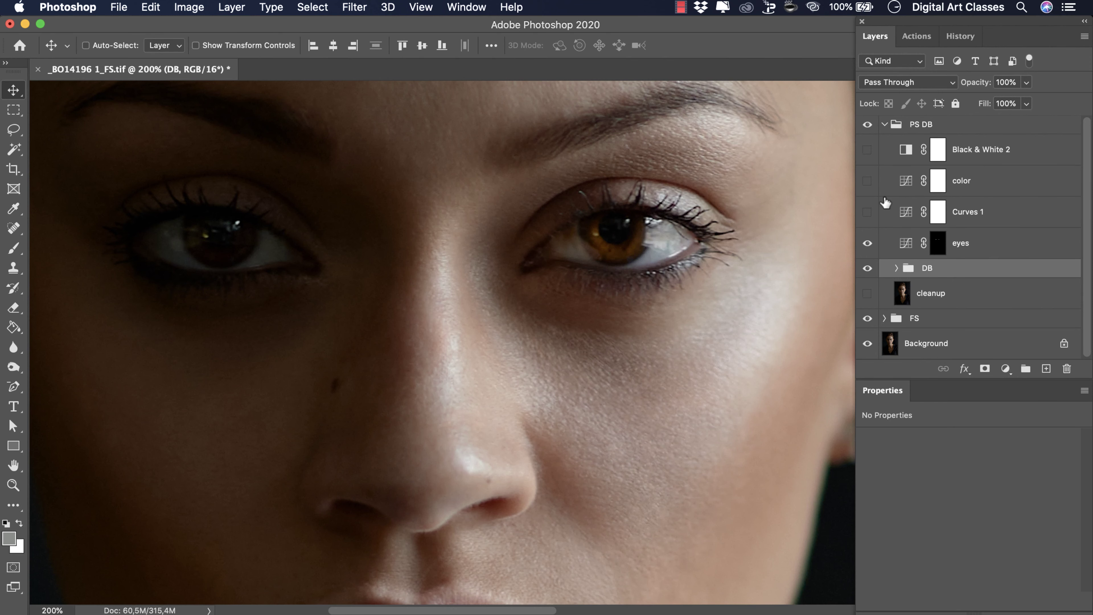
{"action": "key", "text": "super+minus"}
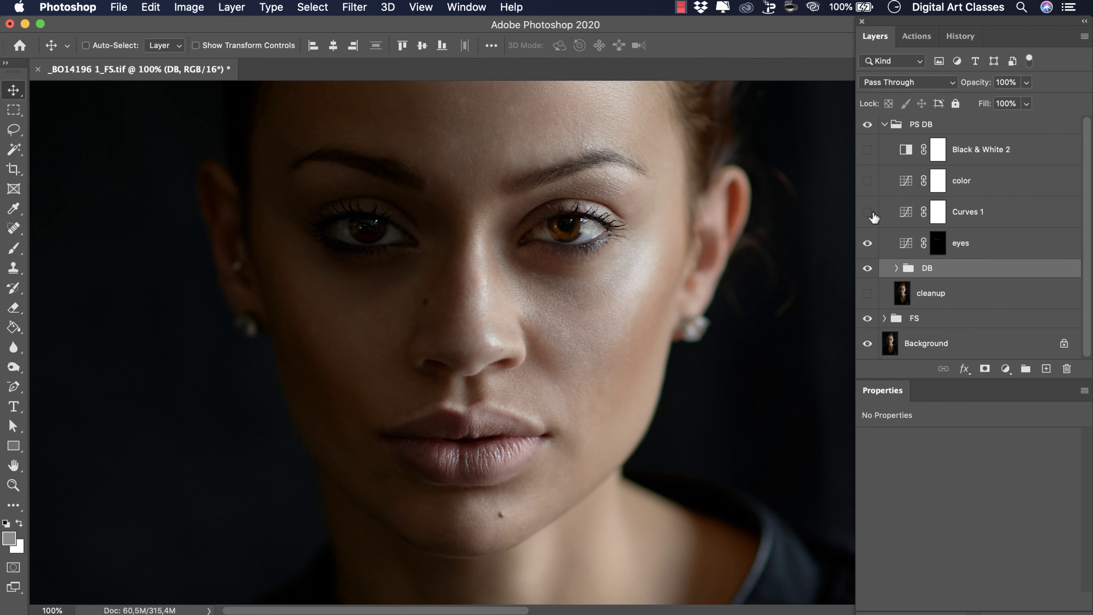
Step: Make the Curves 1 adjustment visible and enlarge its properties to examine the complete curve
{"action": "left_click", "coordinate": [906, 217]}
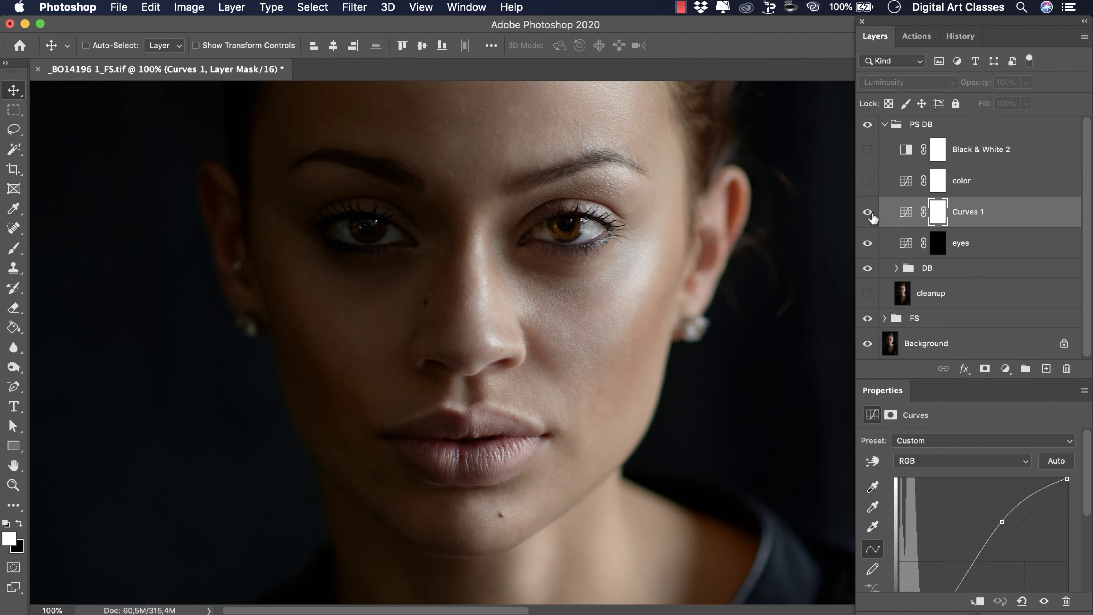
{"action": "left_click", "coordinate": [867, 212]}
{"action": "left_click_drag", "start_coordinate": [942, 378], "coordinate": [127, 177]}
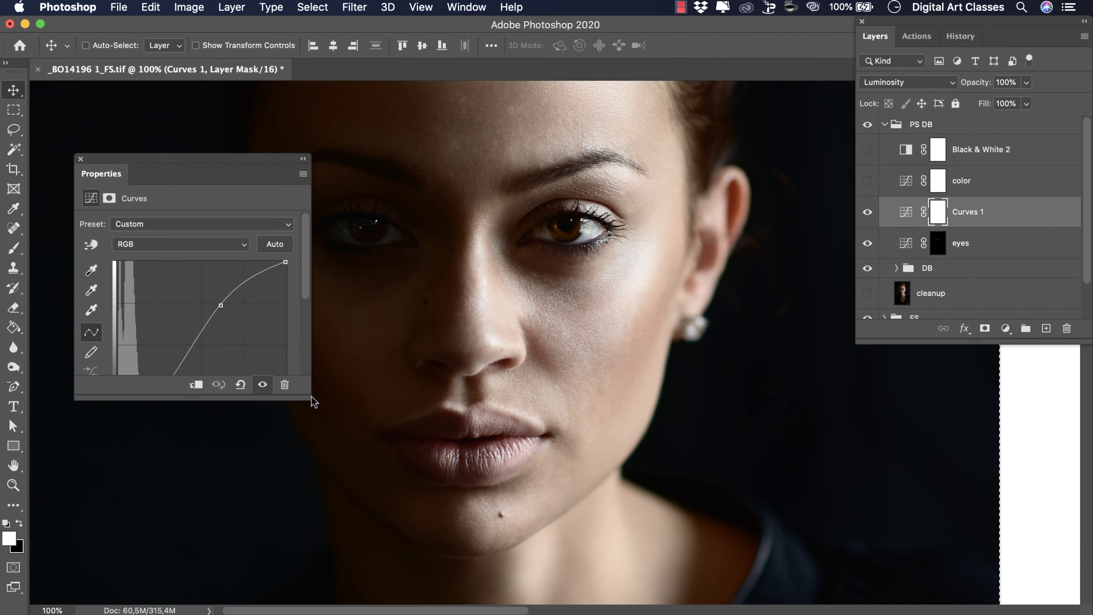
{"action": "left_click_drag", "start_coordinate": [313, 402], "coordinate": [338, 511]}
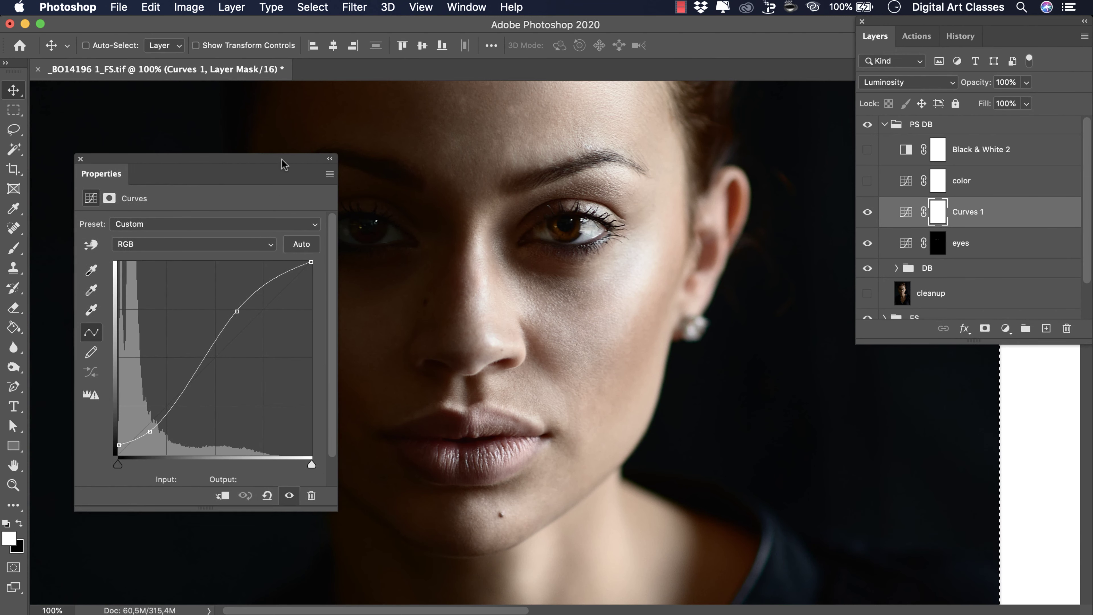
{"action": "left_click_drag", "start_coordinate": [281, 164], "coordinate": [244, 195]}
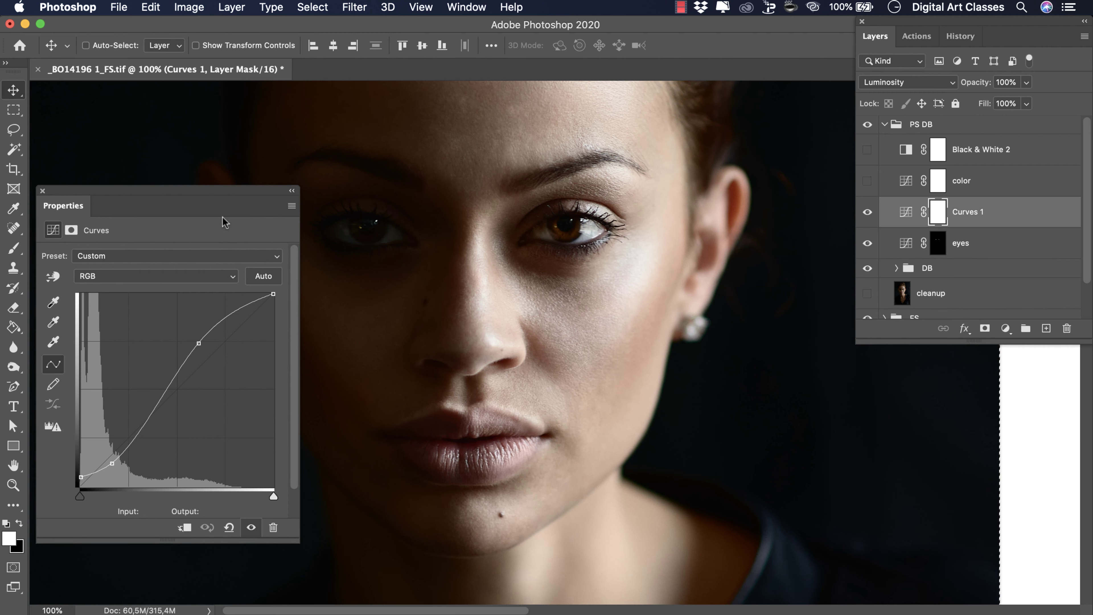
{"action": "left_click_drag", "start_coordinate": [233, 197], "coordinate": [937, 303]}
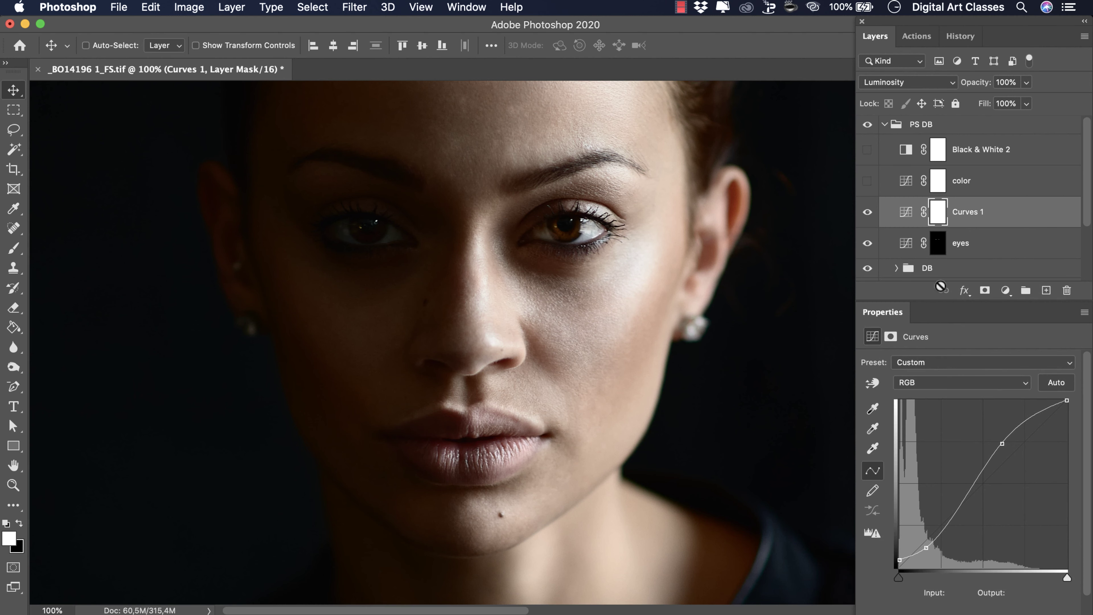
Step: Compare the portrait with Curves 1 toggled, and make the color and Black & White 2 layers visible
{"action": "left_click", "coordinate": [867, 212]}
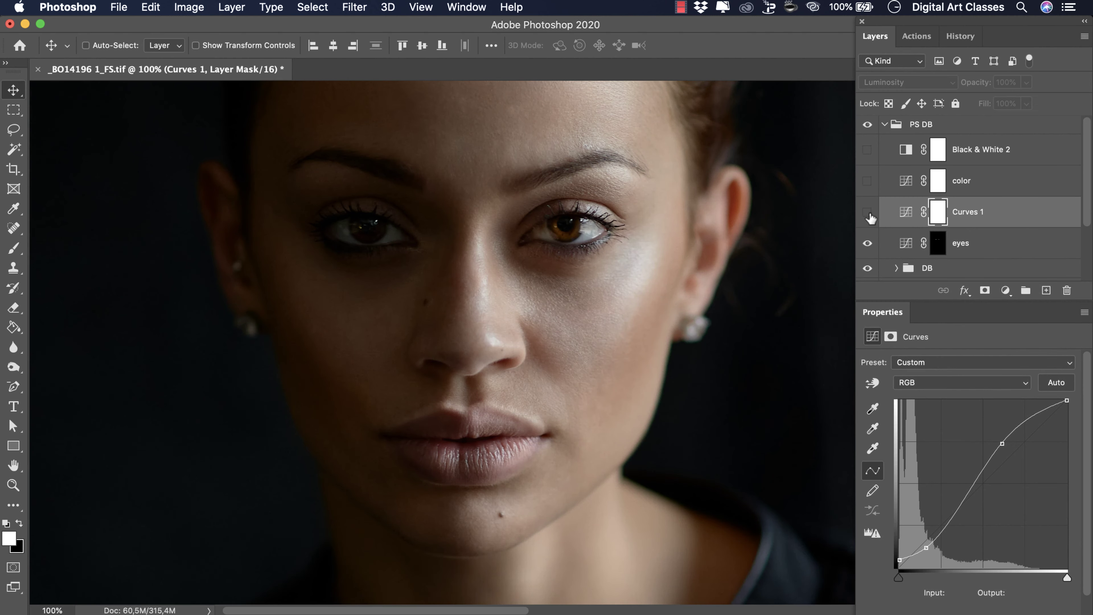
{"action": "left_click", "coordinate": [868, 212]}
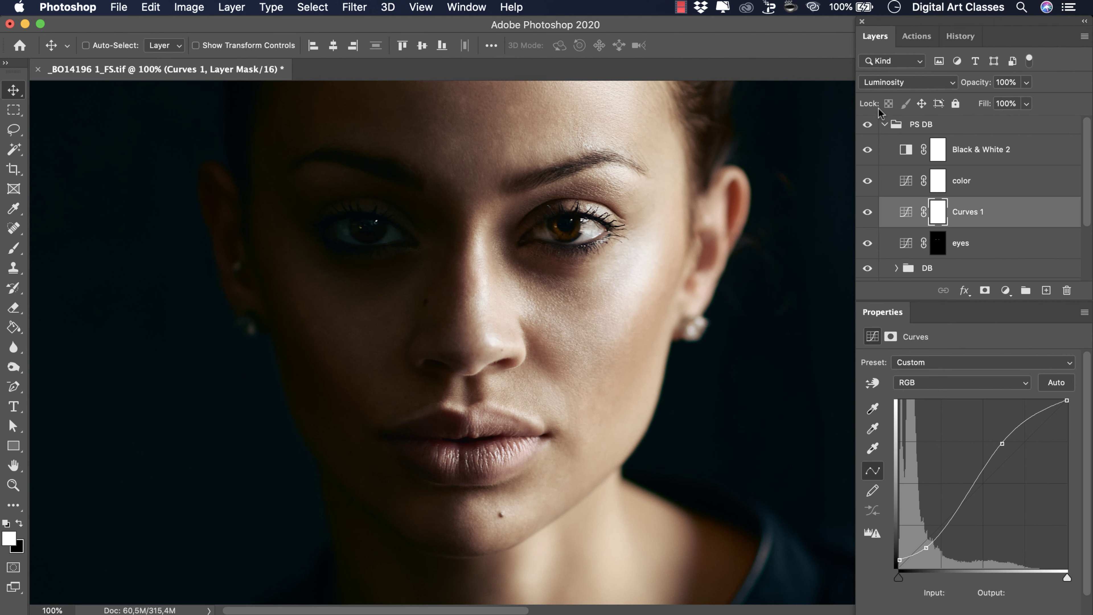
Step: Collapse the PS DB group and compare the portrait with the PS DB and FS groups toggled, leaving both on
{"action": "left_click", "coordinate": [886, 125]}
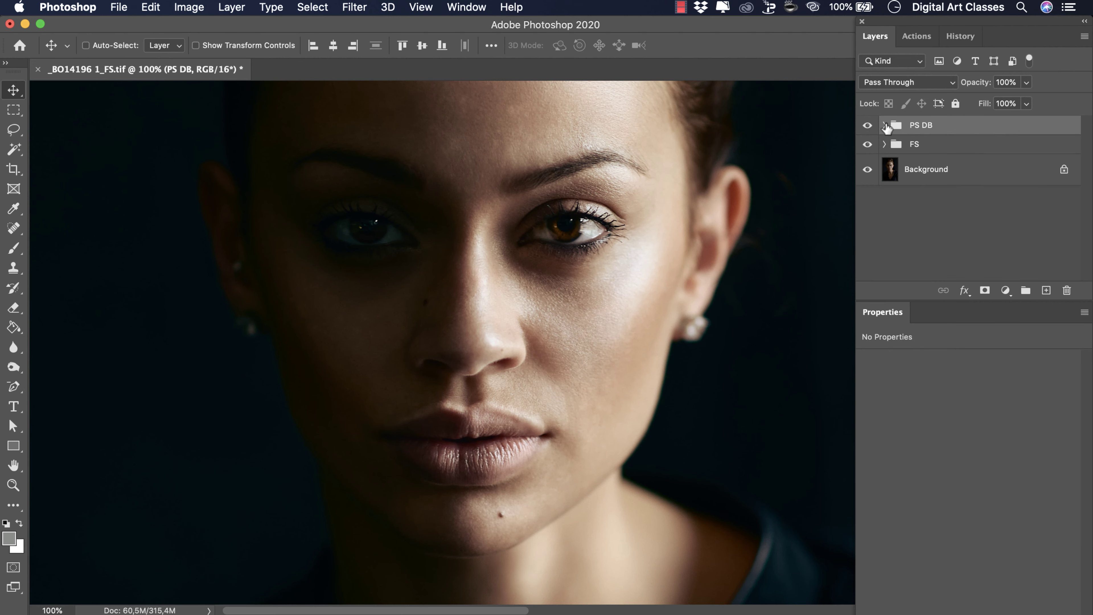
{"action": "left_click", "coordinate": [867, 126]}
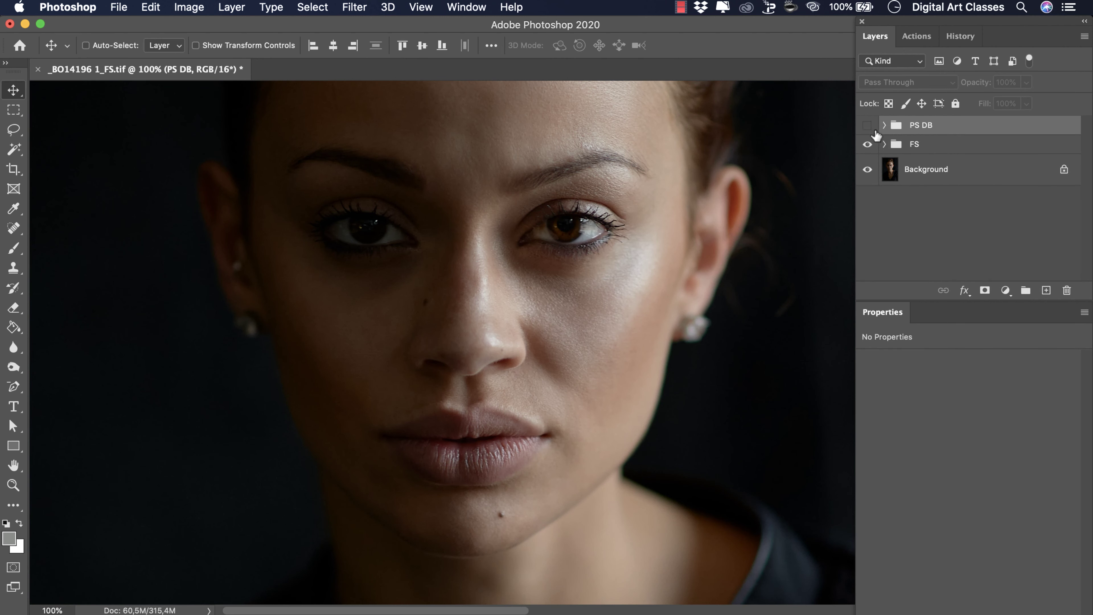
{"action": "left_click", "coordinate": [867, 145]}
{"action": "left_click", "coordinate": [867, 126]}
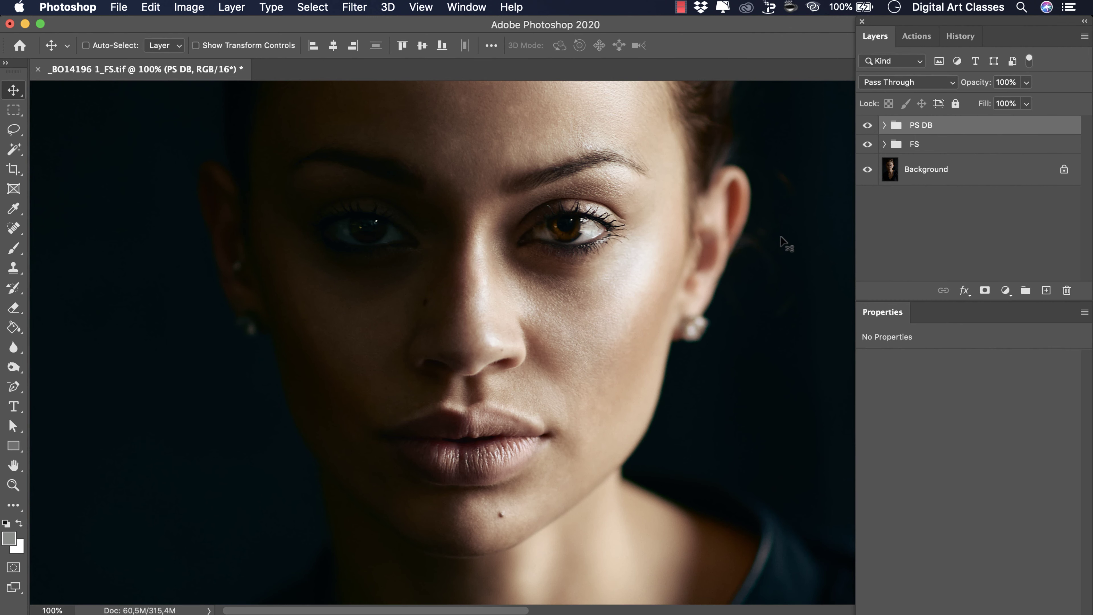
Step: Save the layered image as an uncompressed TIFF named _BO14196 1_FS+adj.tif
{"action": "key", "text": "super+shift+s"}
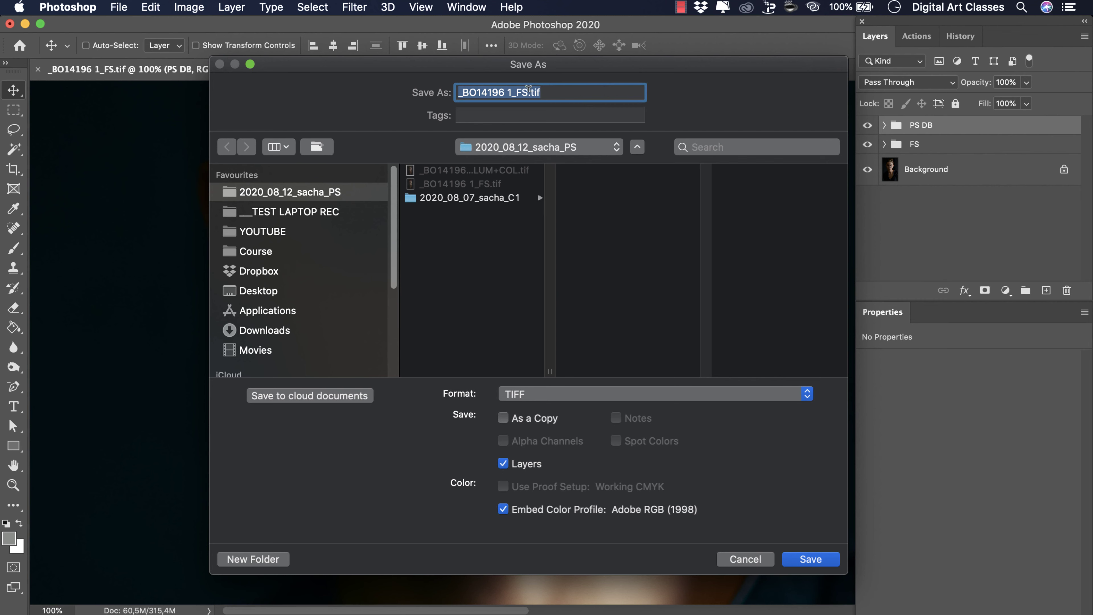
{"action": "left_click", "coordinate": [528, 92]}
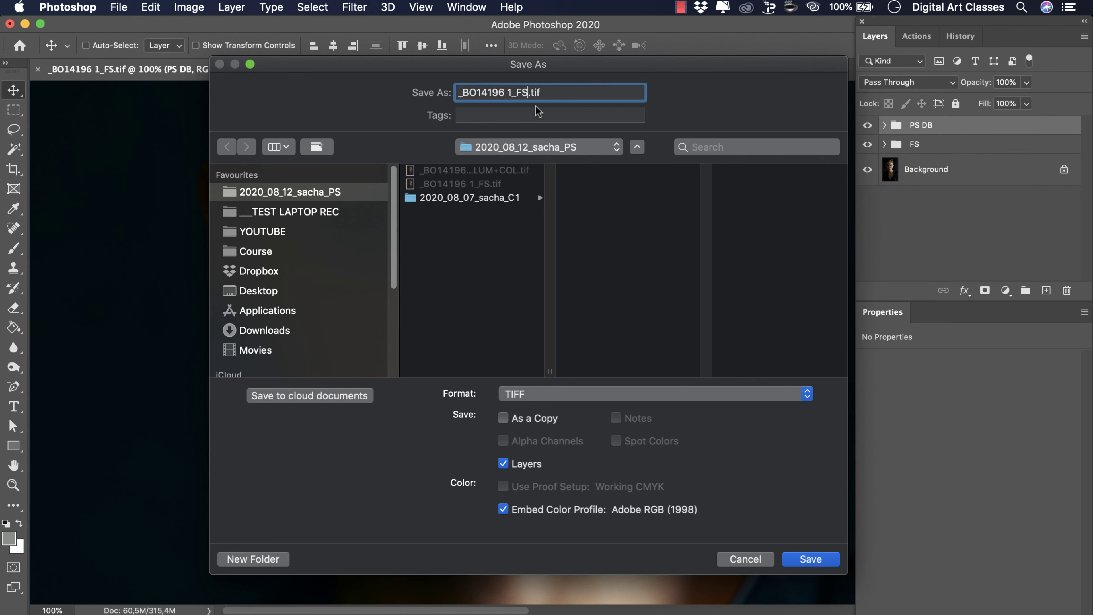
{"action": "type", "text": "+adj"}
{"action": "key", "text": "Return"}
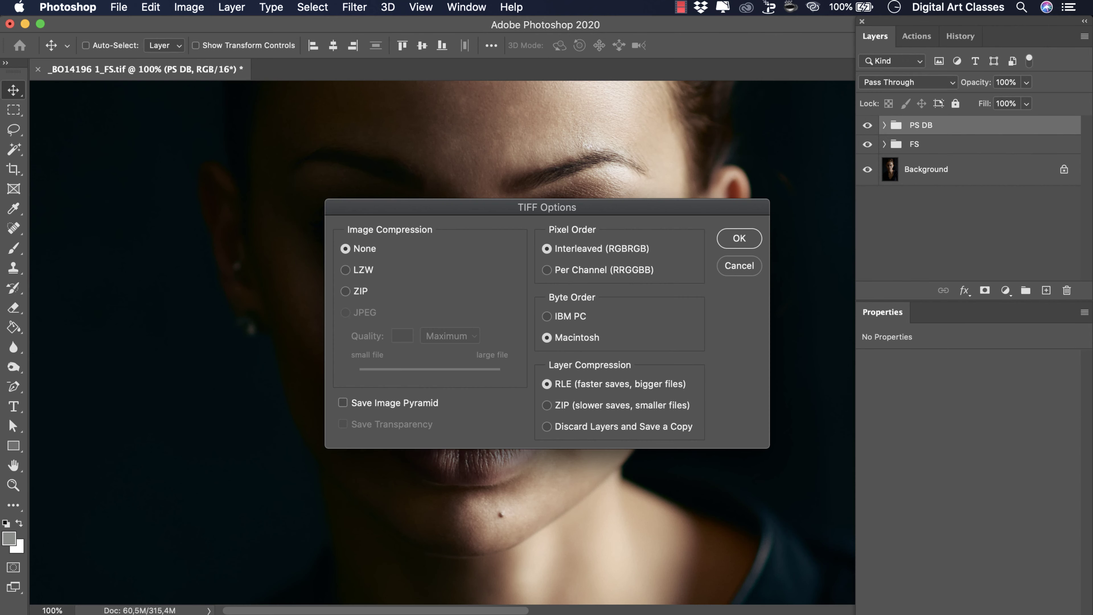
{"action": "left_click", "coordinate": [753, 238]}
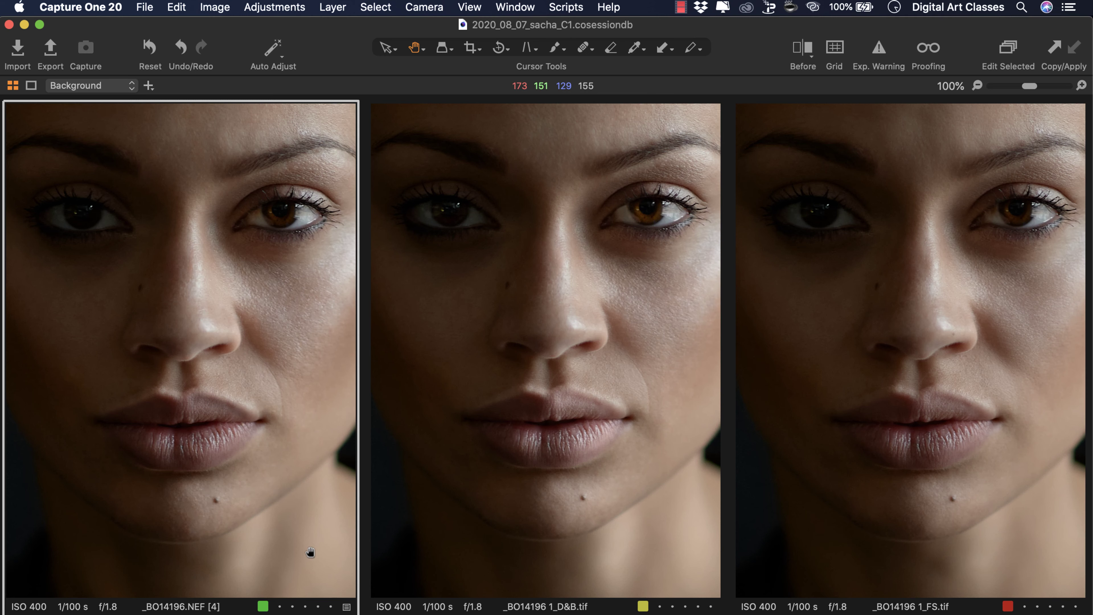
Step: Check the active layers of _BO14196.NEF, and compare the chin, lips and nose of the three retouches at 300%
{"action": "key", "text": "alt+super+t"}
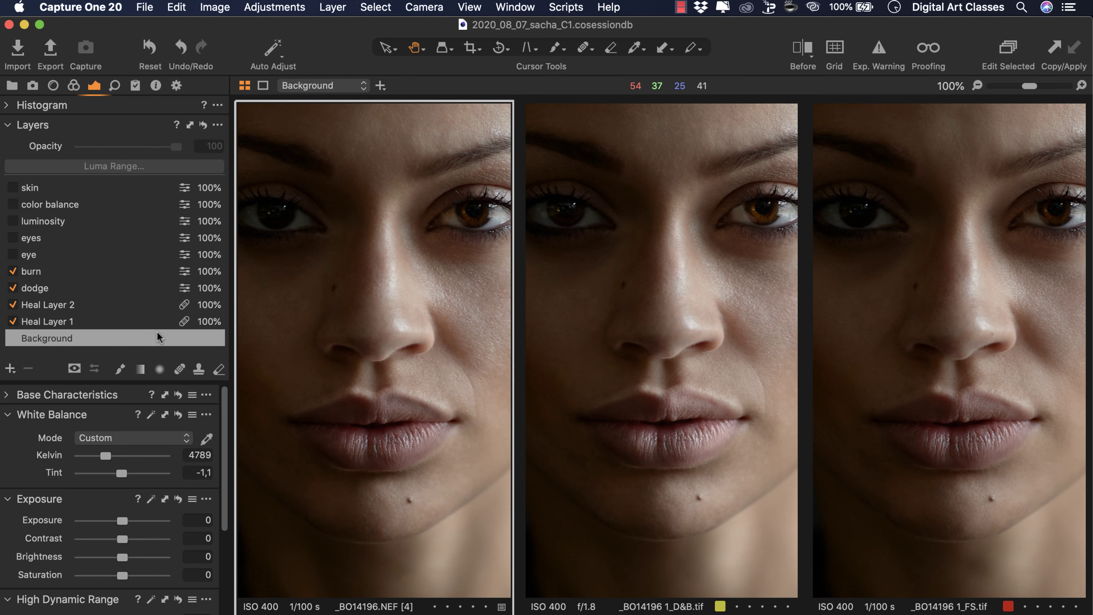
{"action": "key", "text": "super+t"}
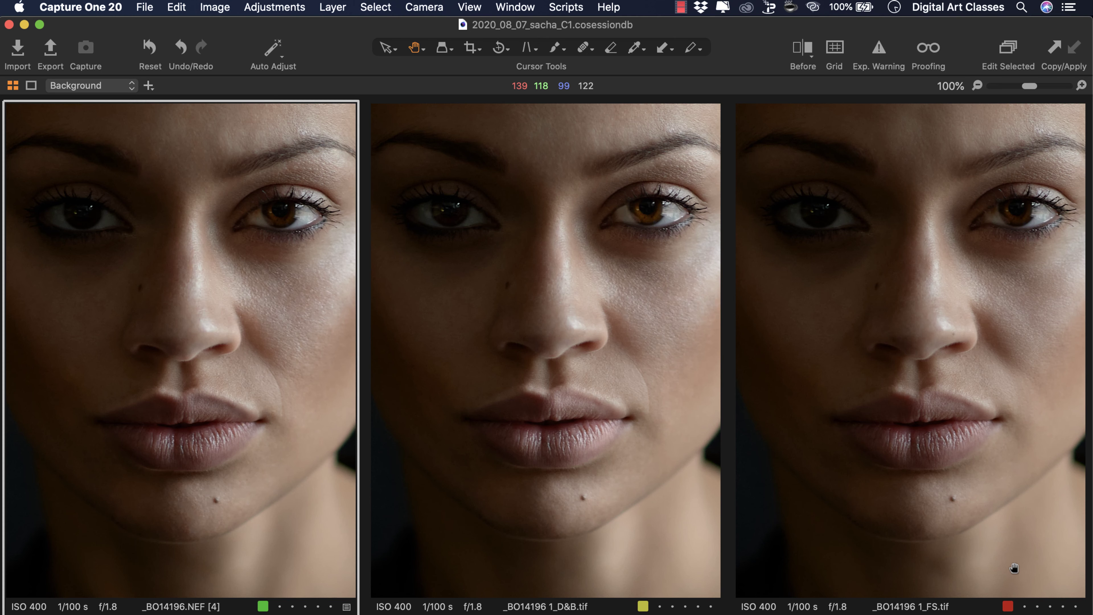
{"action": "scroll", "coordinate": [1014, 569], "scroll_direction": "up", "scroll_amount": 5}
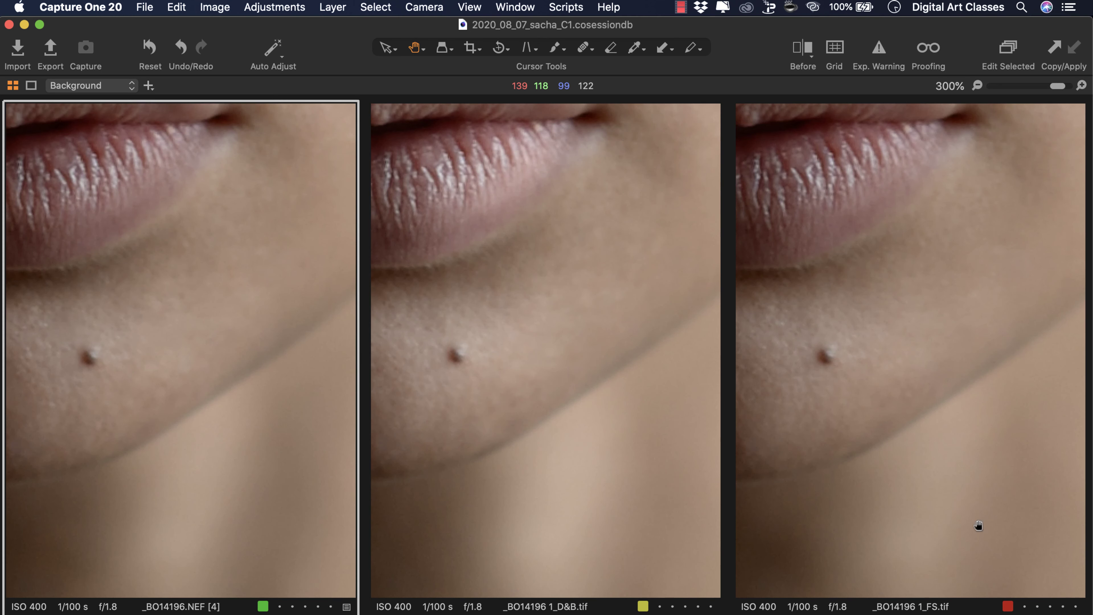
{"action": "left_click_drag", "start_coordinate": [547, 228], "coordinate": [576, 353]}
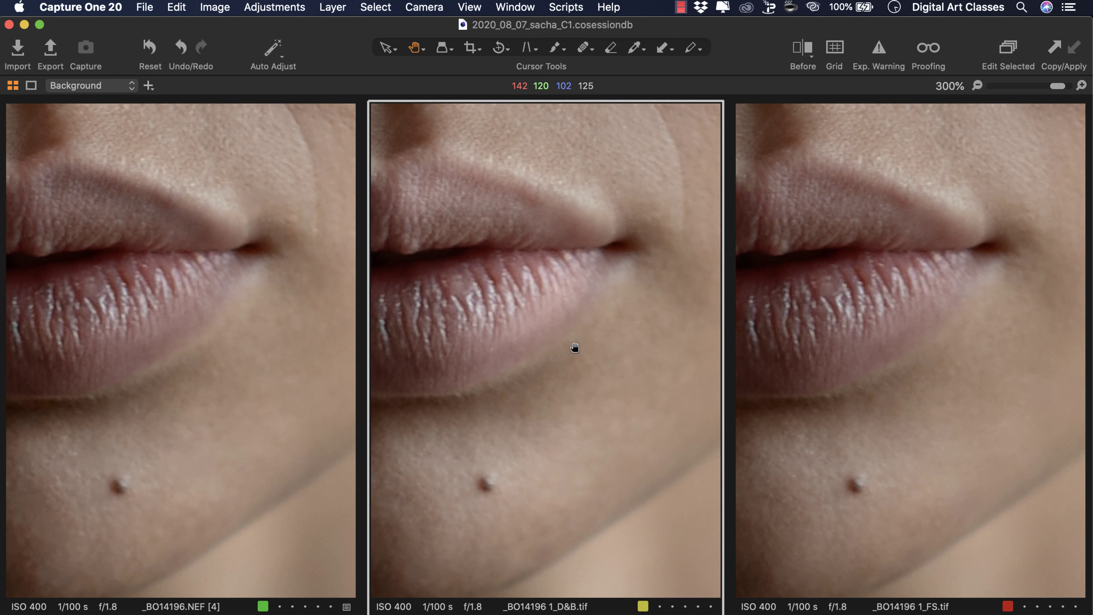
{"action": "left_click_drag", "start_coordinate": [549, 234], "coordinate": [556, 383]}
{"action": "left_click_drag", "start_coordinate": [559, 261], "coordinate": [560, 363]}
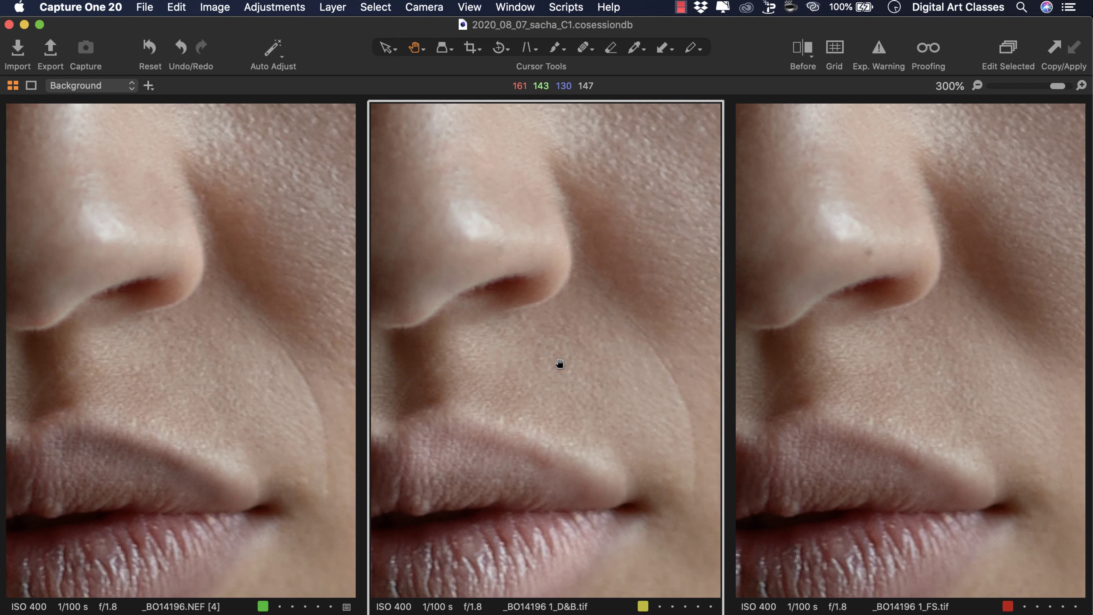
{"action": "left_click_drag", "start_coordinate": [570, 293], "coordinate": [589, 386]}
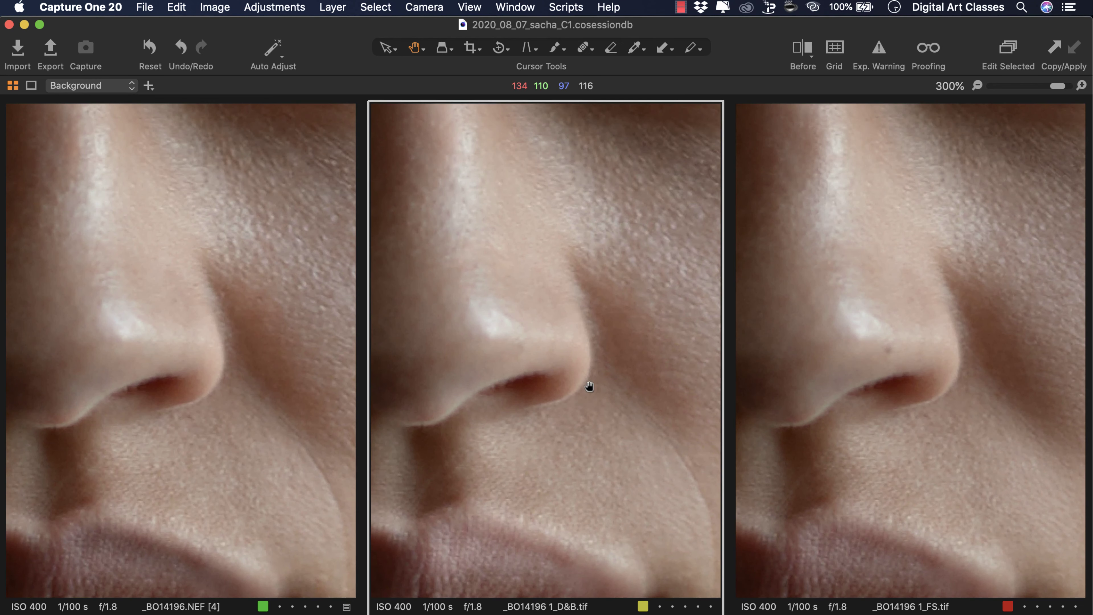
Step: Compare the cheek, brighter eye and nose bridge across the three retouches at 300%
{"action": "left_click_drag", "start_coordinate": [244, 235], "coordinate": [246, 405]}
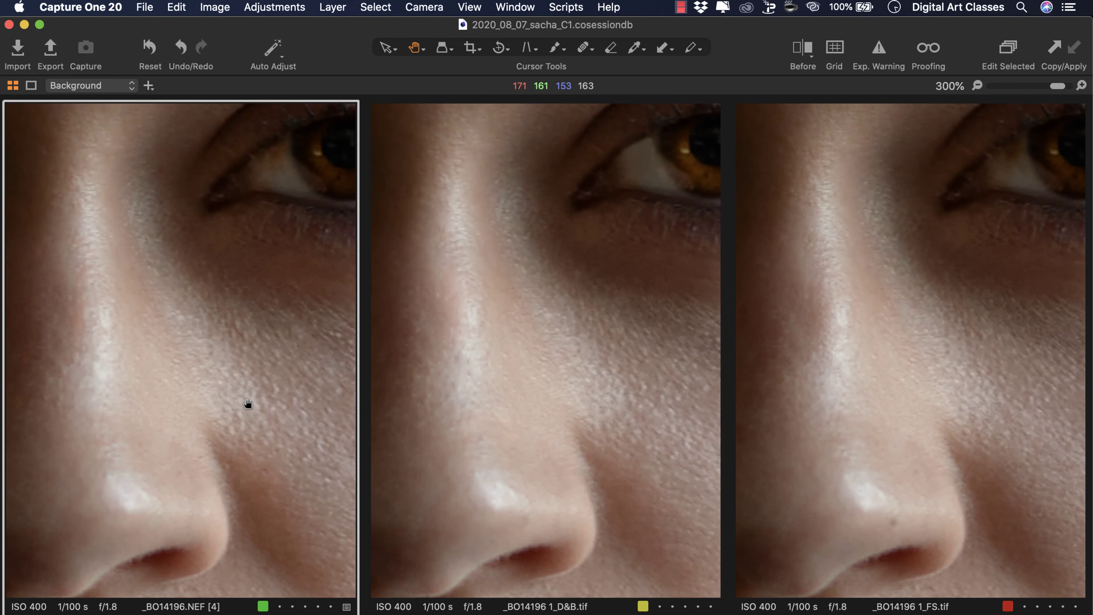
{"action": "left_click_drag", "start_coordinate": [252, 233], "coordinate": [184, 297]}
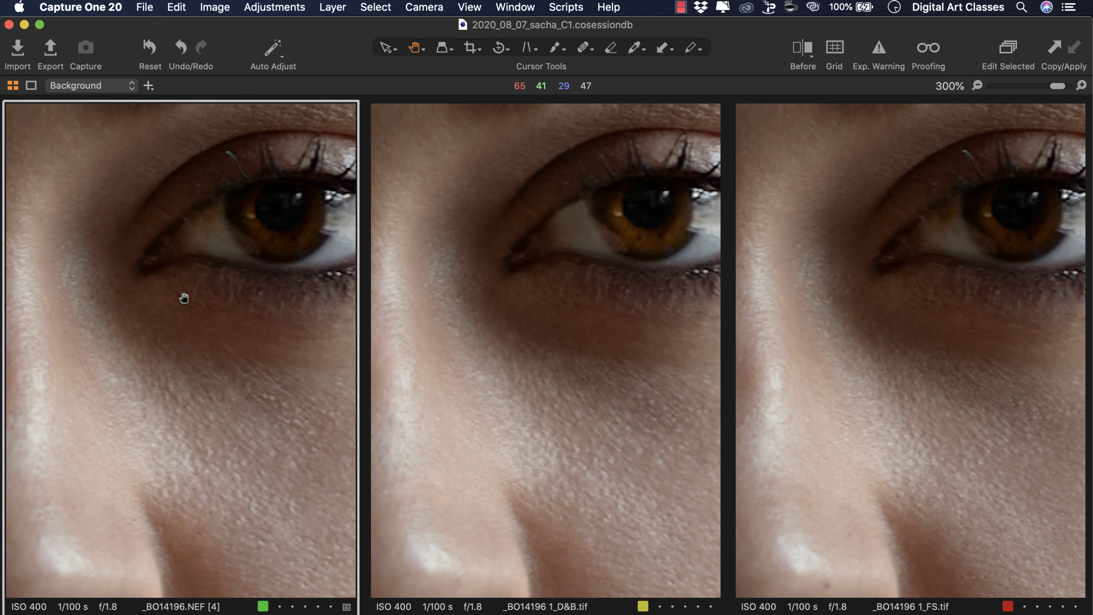
{"action": "left_click_drag", "start_coordinate": [110, 324], "coordinate": [271, 358]}
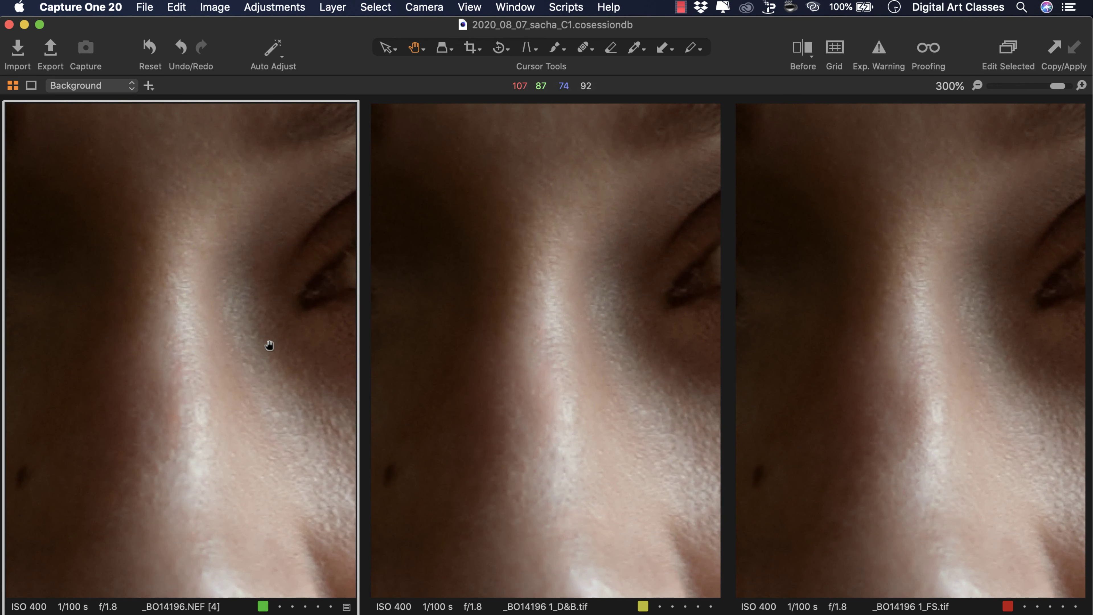
{"action": "left_click_drag", "start_coordinate": [251, 223], "coordinate": [149, 405]}
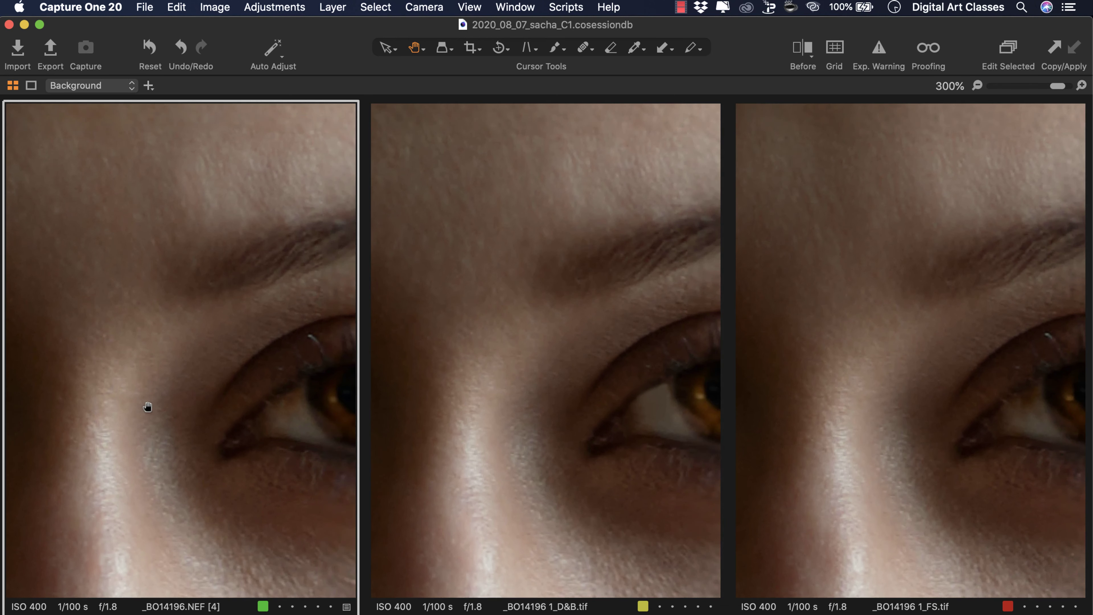
Step: Compare the forehead skin and the area between the eyebrows across the three retouches at 400%
{"action": "scroll", "coordinate": [470, 415], "scroll_direction": "up", "scroll_amount": 2}
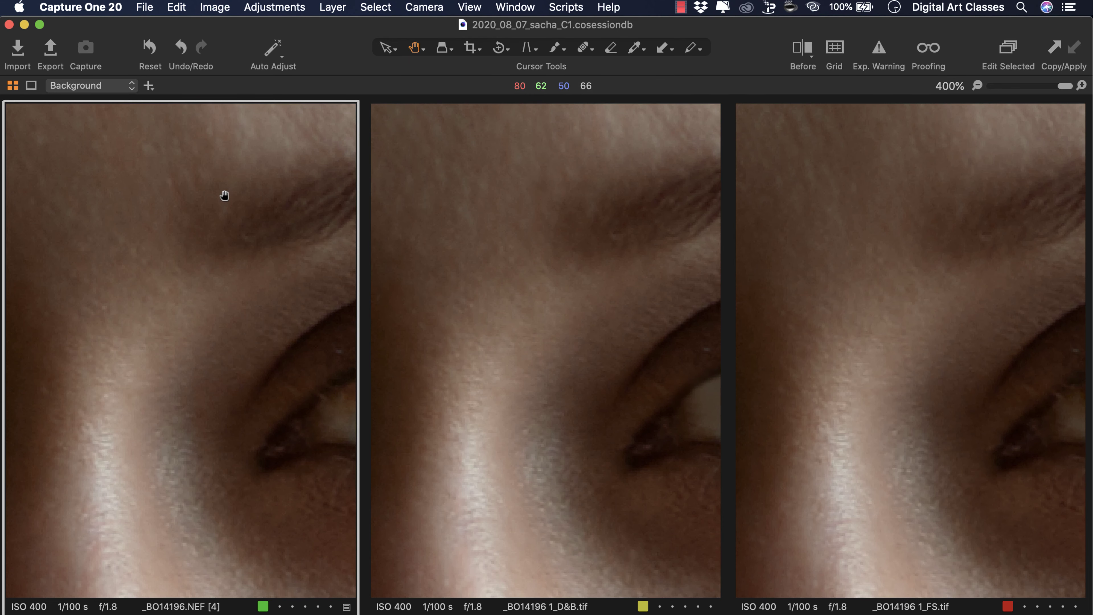
{"action": "left_click_drag", "start_coordinate": [190, 171], "coordinate": [248, 293]}
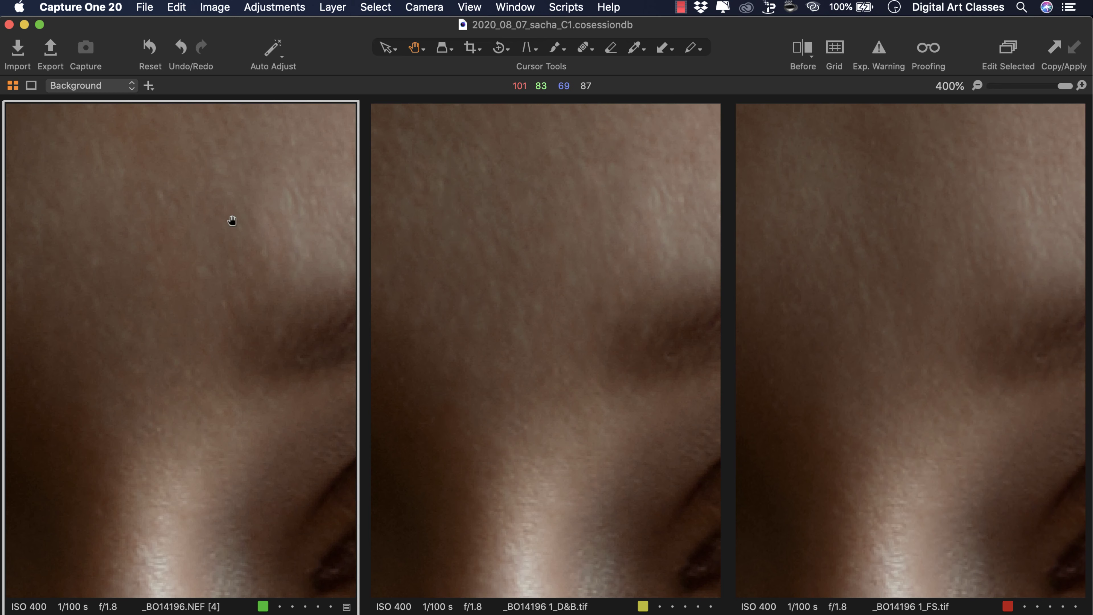
{"action": "left_click_drag", "start_coordinate": [178, 196], "coordinate": [219, 334]}
{"action": "left_click_drag", "start_coordinate": [237, 186], "coordinate": [175, 299]}
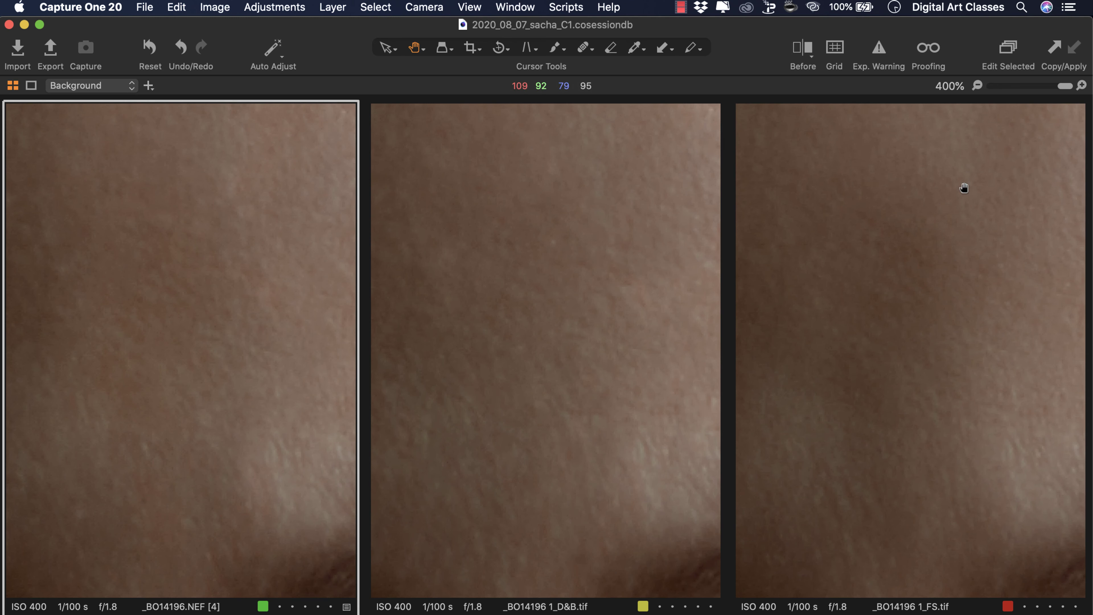
{"action": "left_click_drag", "start_coordinate": [200, 283], "coordinate": [295, 256]}
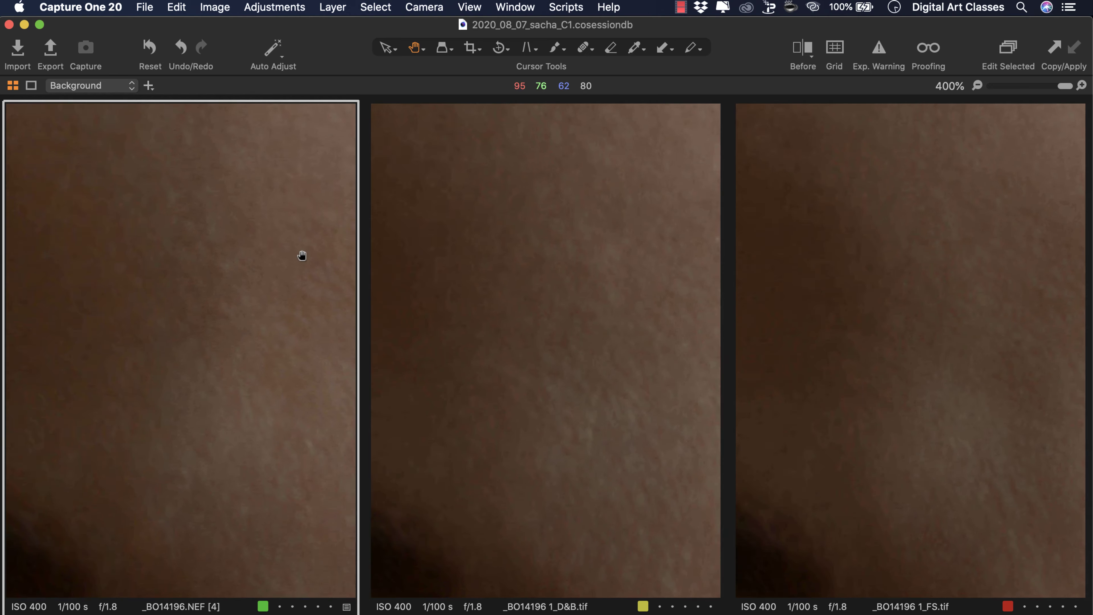
{"action": "left_click_drag", "start_coordinate": [217, 432], "coordinate": [205, 191]}
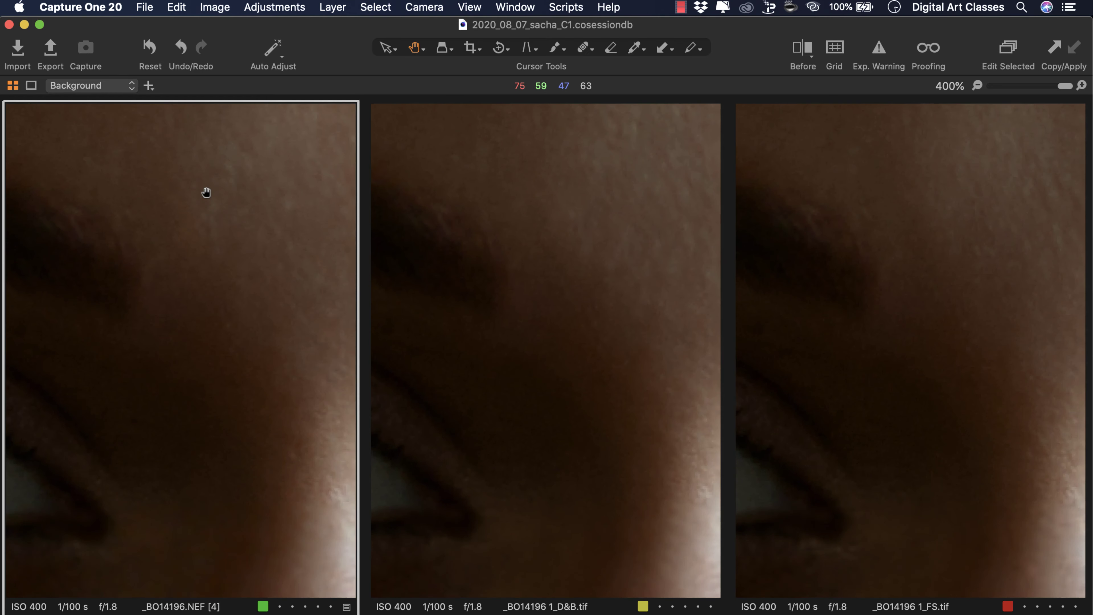
Step: Compare the nose, upper lip and mouth across the three retouches at 400%
{"action": "mouse_move", "coordinate": [174, 388]}
{"action": "left_mouse_down"}
{"action": "mouse_move", "coordinate": [177, 558]}
{"action": "mouse_move", "coordinate": [122, 425]}
{"action": "mouse_move", "coordinate": [173, 390]}
{"action": "left_mouse_up"}
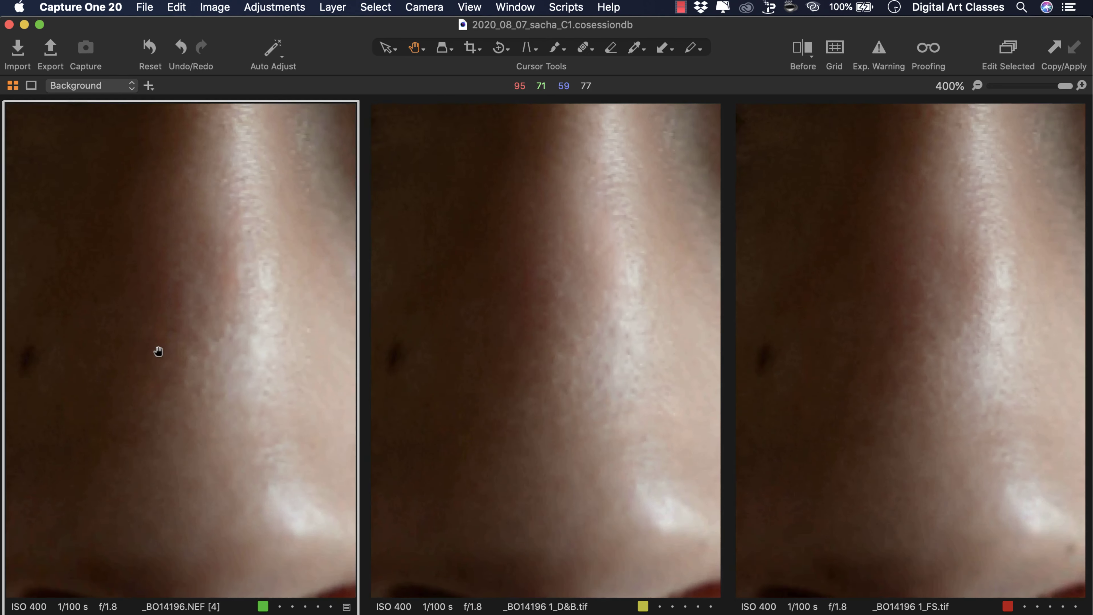
{"action": "left_click_drag", "start_coordinate": [205, 481], "coordinate": [185, 220]}
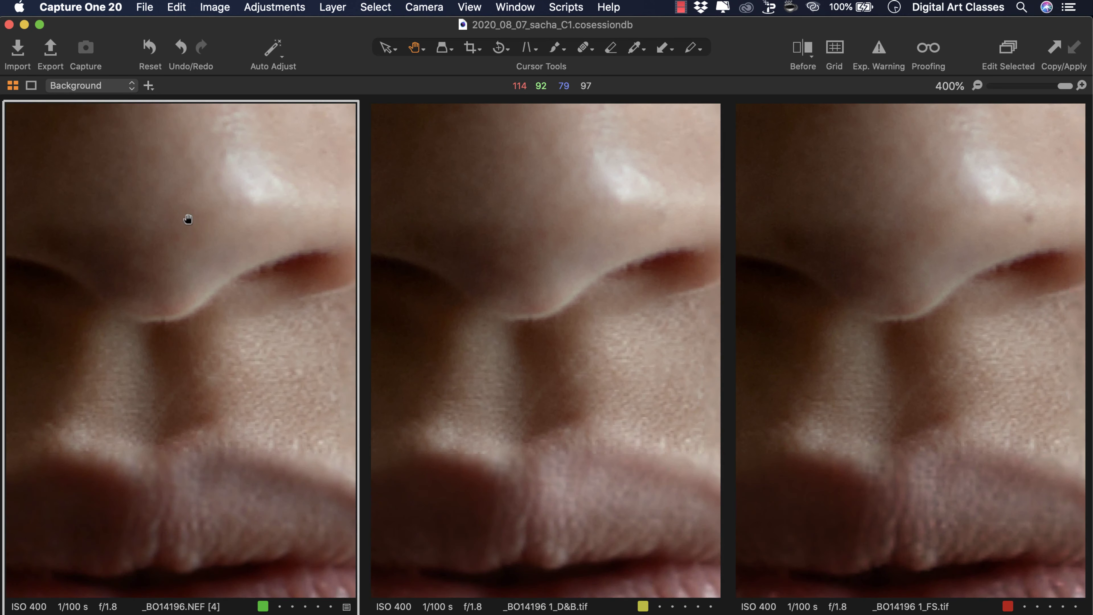
{"action": "left_click_drag", "start_coordinate": [241, 383], "coordinate": [236, 264]}
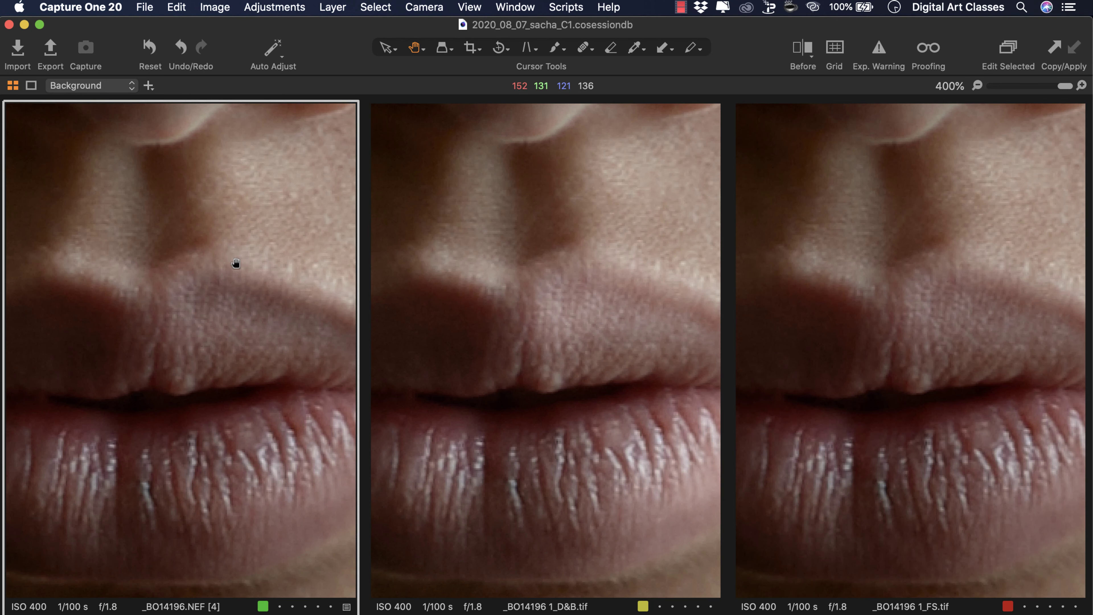
Step: Compare the three complete portraits at 33% and the faces at 100%
{"action": "key", "text": "super+0"}
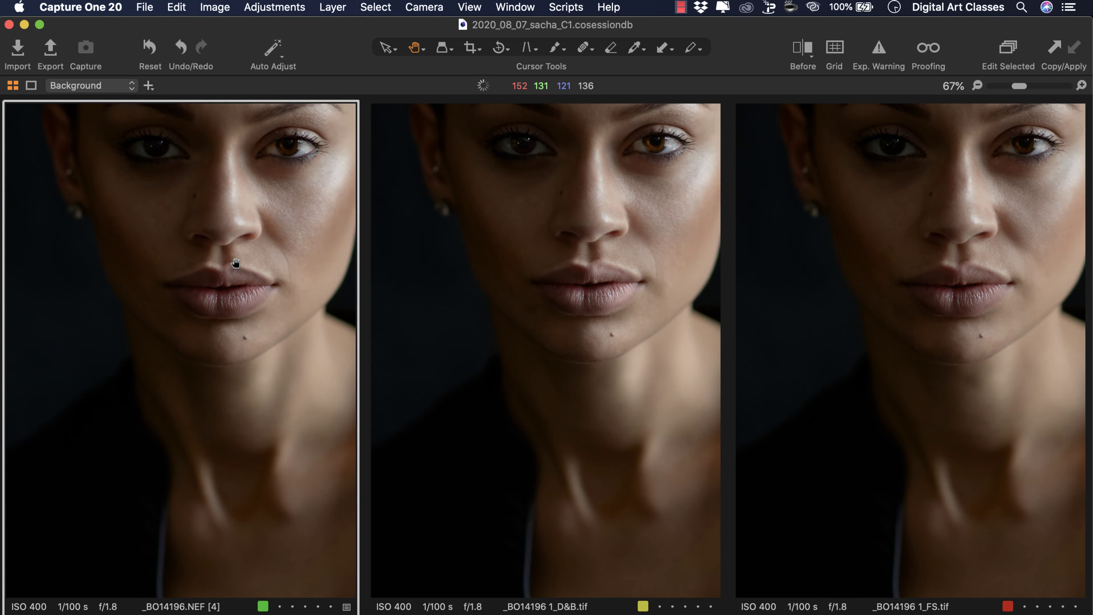
{"action": "key", "text": "super+minus"}
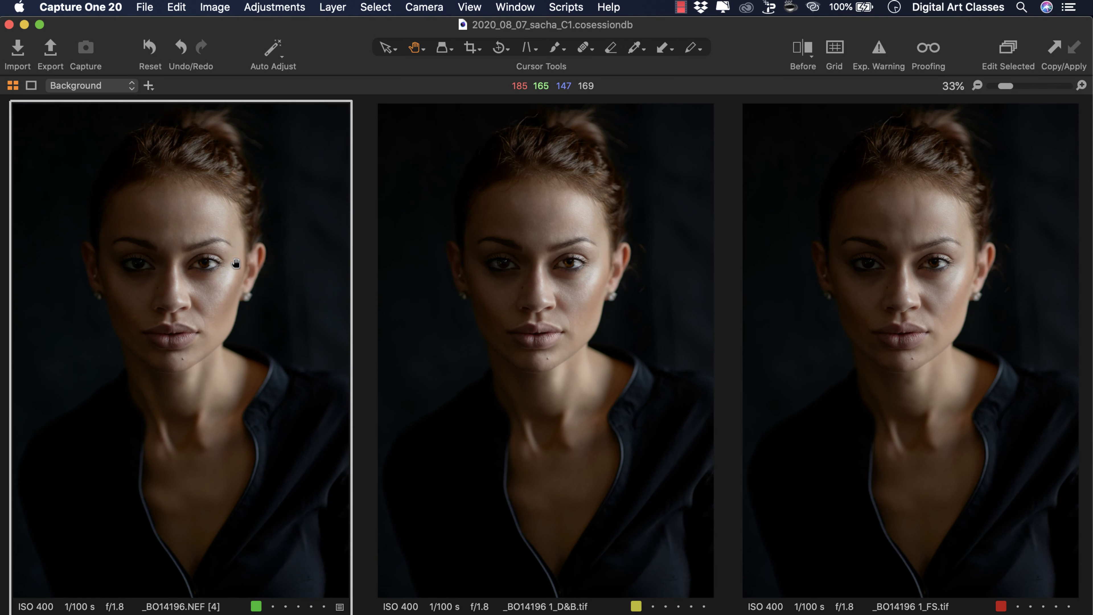
{"action": "key", "text": "super+plus"}
{"action": "key", "text": "super+plus"}
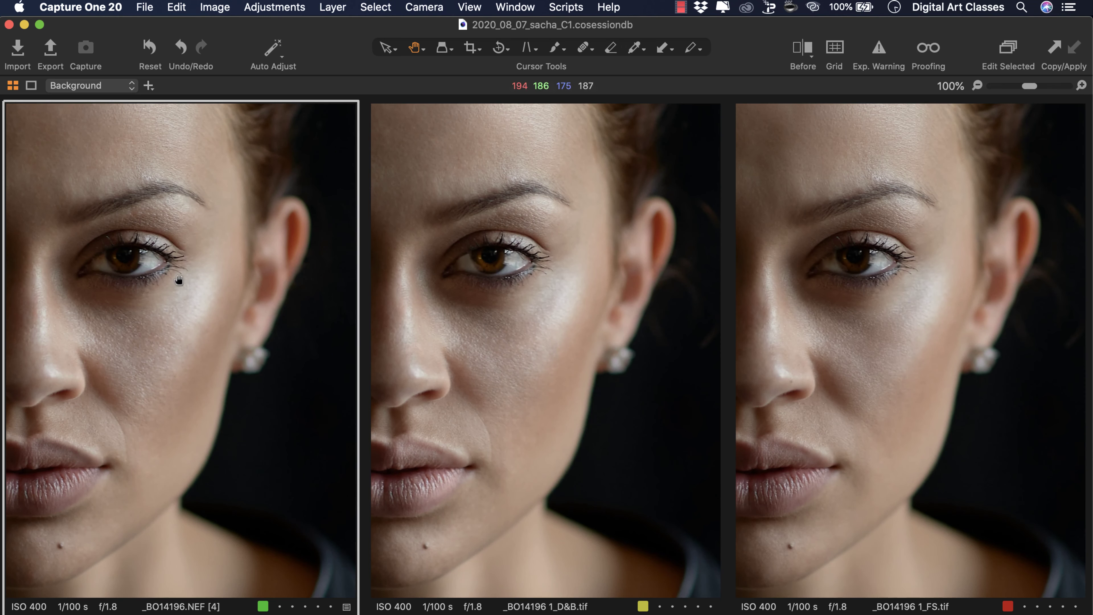
{"action": "left_click_drag", "start_coordinate": [117, 295], "coordinate": [270, 246]}
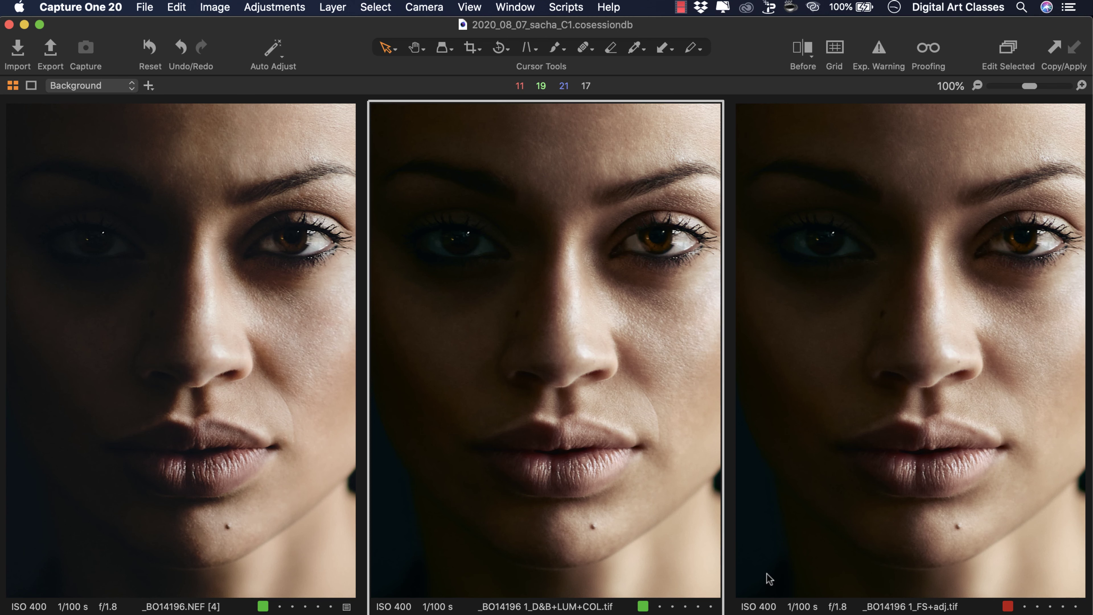
Step: Compare the shadow side of the face in the three color-adjusted versions at 200%, from the lips to the darker eye
{"action": "key", "text": "super+plus"}
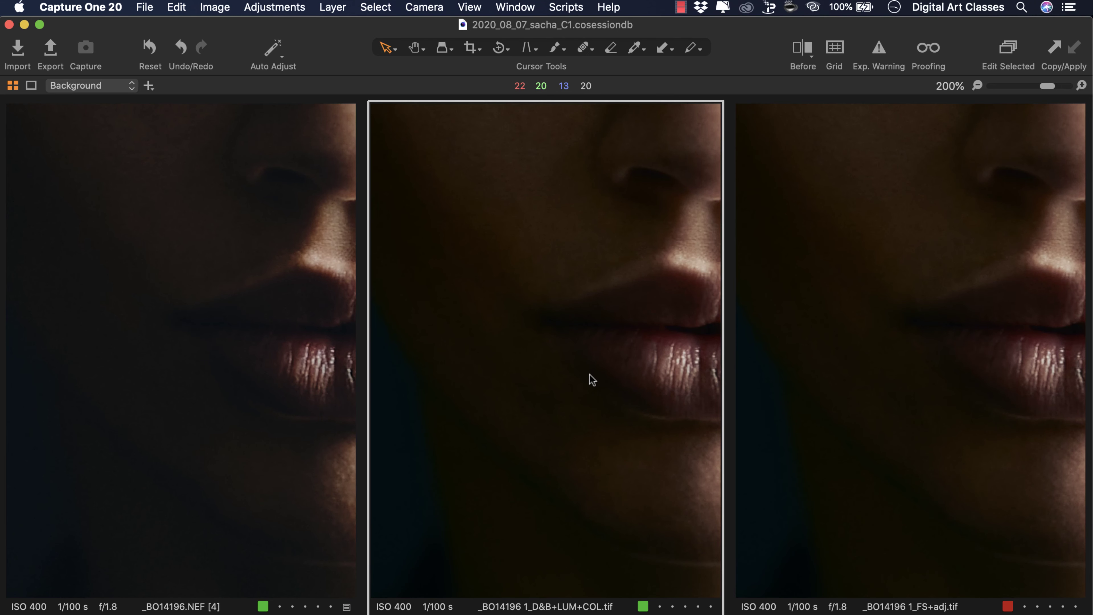
{"action": "left_click_drag", "start_coordinate": [593, 215], "coordinate": [505, 312]}
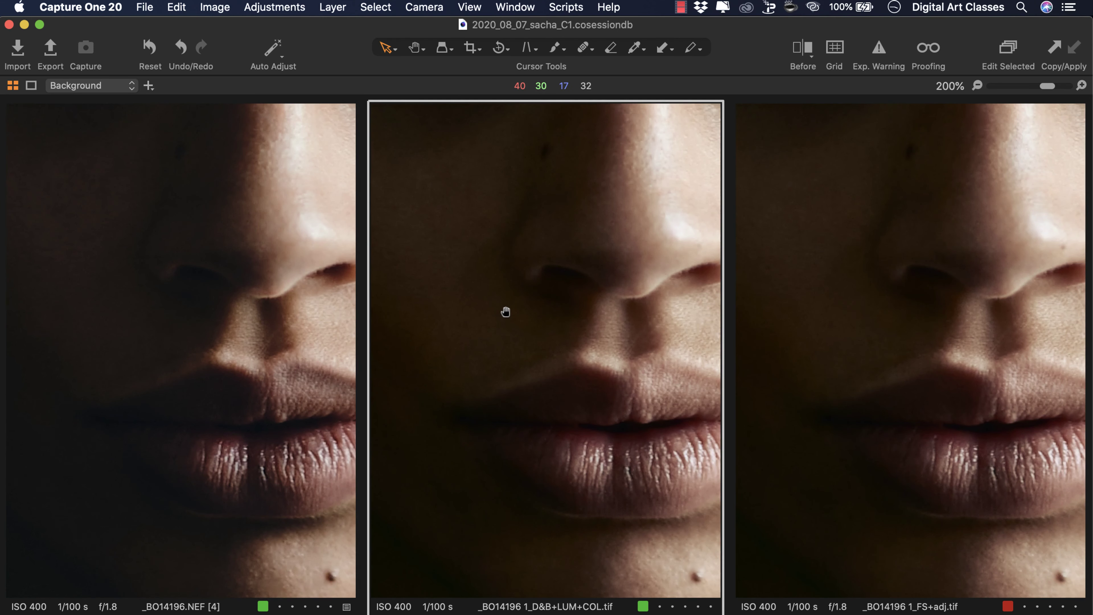
{"action": "left_click_drag", "start_coordinate": [507, 234], "coordinate": [507, 419]}
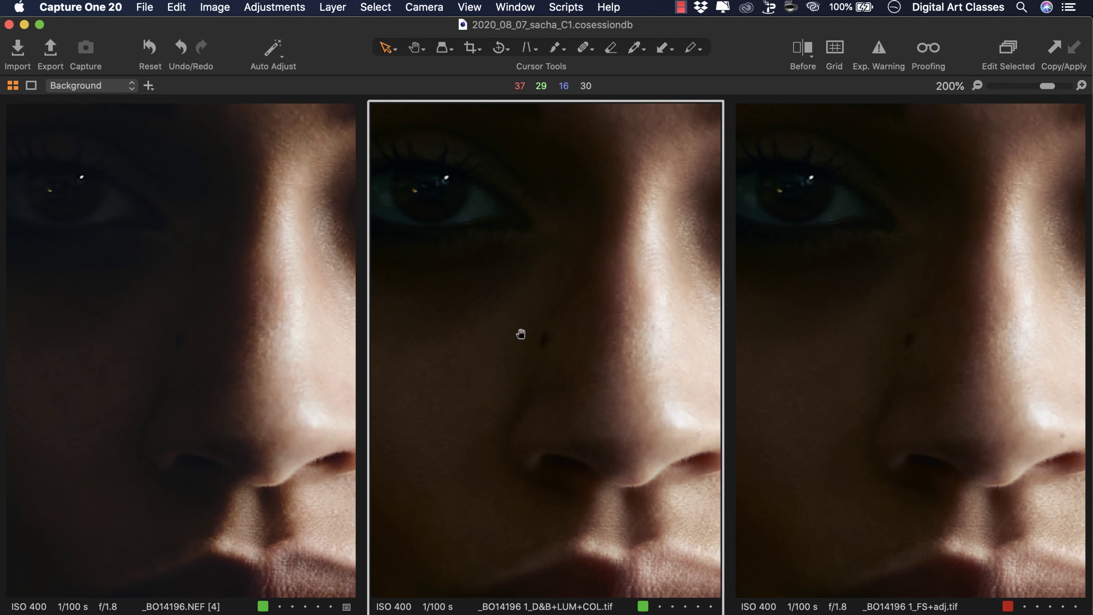
{"action": "left_click_drag", "start_coordinate": [471, 268], "coordinate": [555, 389]}
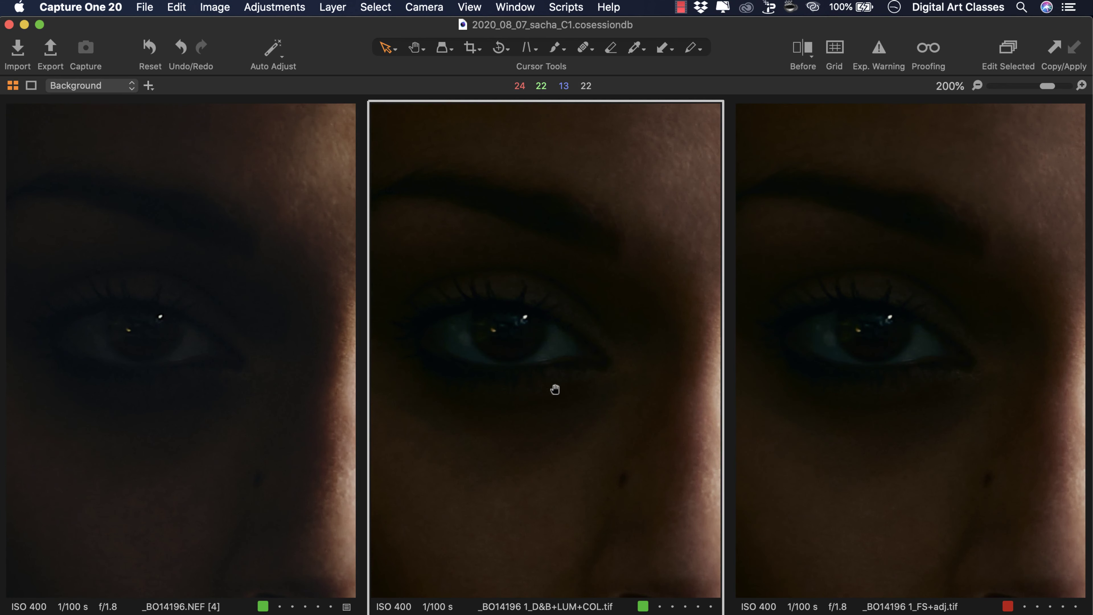
Step: Compare the forehead and the brighter eye in the three color-adjusted versions at 200%
{"action": "left_click_drag", "start_coordinate": [590, 288], "coordinate": [568, 415]}
{"action": "left_click_drag", "start_coordinate": [636, 256], "coordinate": [501, 313]}
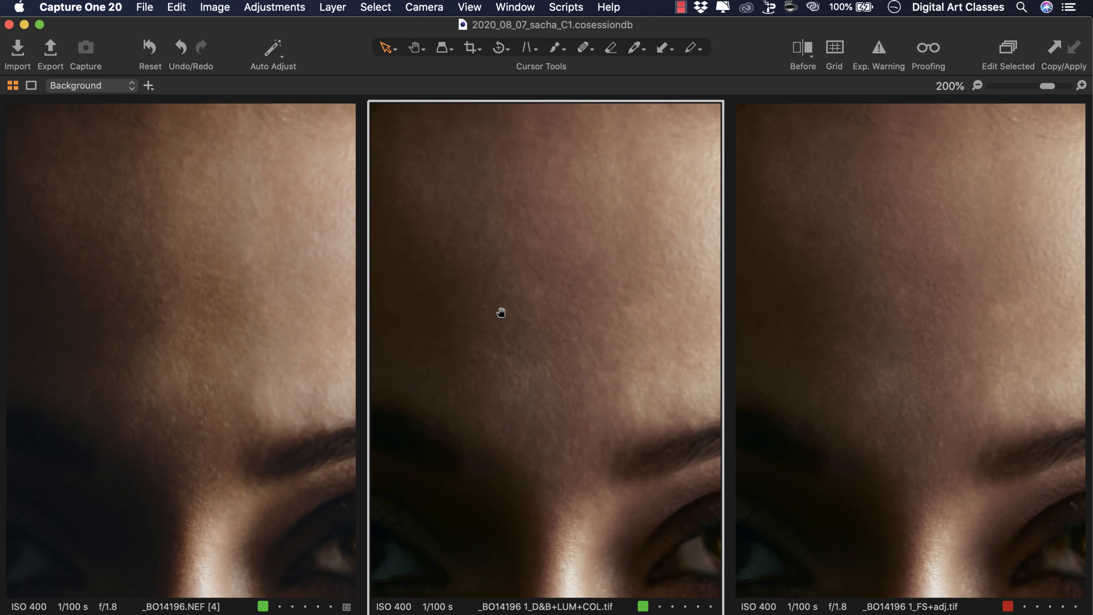
{"action": "left_click_drag", "start_coordinate": [563, 434], "coordinate": [522, 302]}
{"action": "left_click_drag", "start_coordinate": [560, 405], "coordinate": [495, 358]}
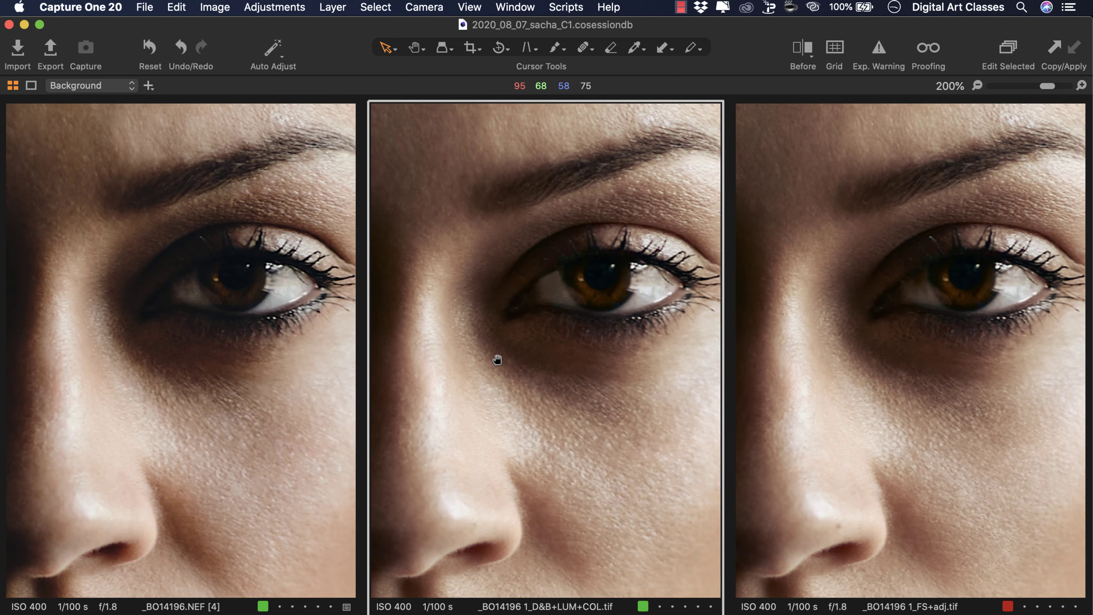
{"action": "left_click_drag", "start_coordinate": [624, 395], "coordinate": [646, 390]}
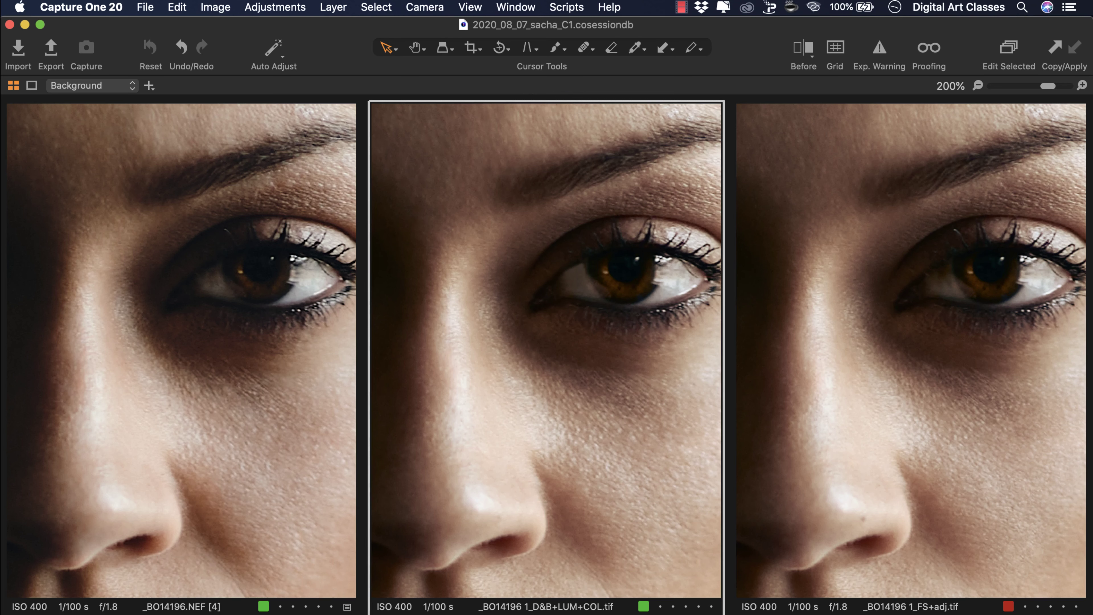
Step: Compare the mouth, smile line and nose in the three color-adjusted versions at 200%
{"action": "left_click", "coordinate": [293, 533]}
{"action": "left_click_drag", "start_coordinate": [292, 532], "coordinate": [283, 333]}
{"action": "left_click_drag", "start_coordinate": [259, 439], "coordinate": [300, 320]}
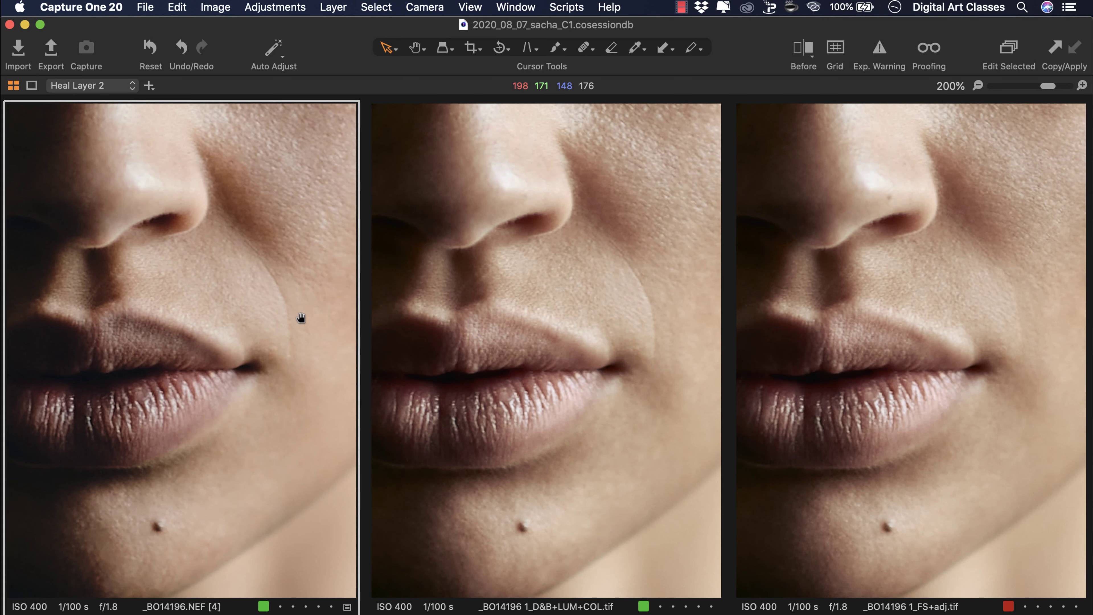
{"action": "left_click_drag", "start_coordinate": [301, 318], "coordinate": [293, 344]}
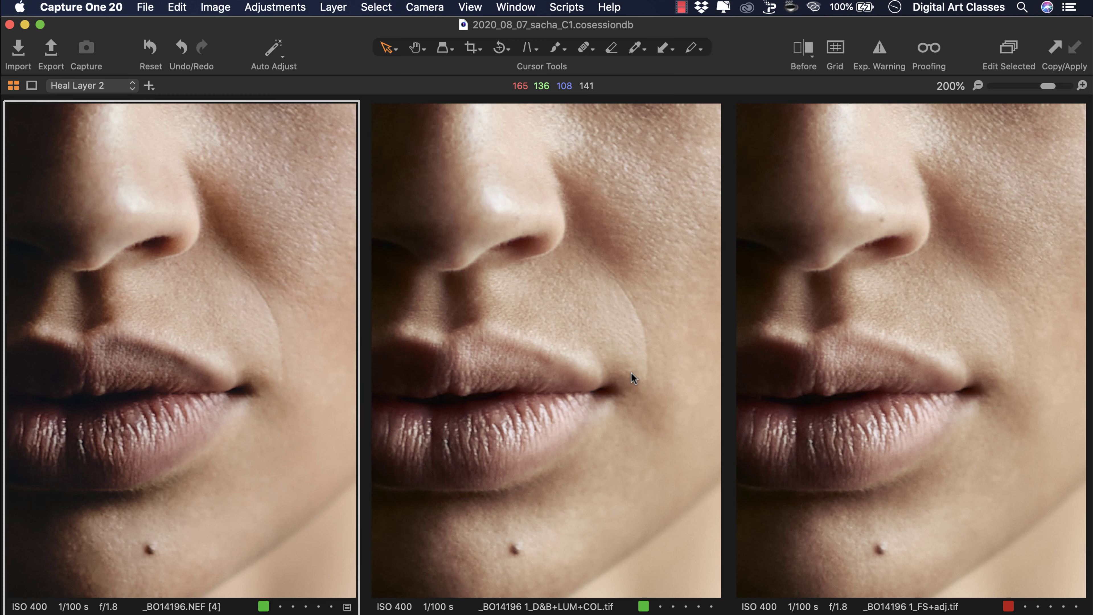
{"action": "left_click_drag", "start_coordinate": [512, 232], "coordinate": [576, 397]}
{"action": "left_click_drag", "start_coordinate": [558, 249], "coordinate": [575, 354]}
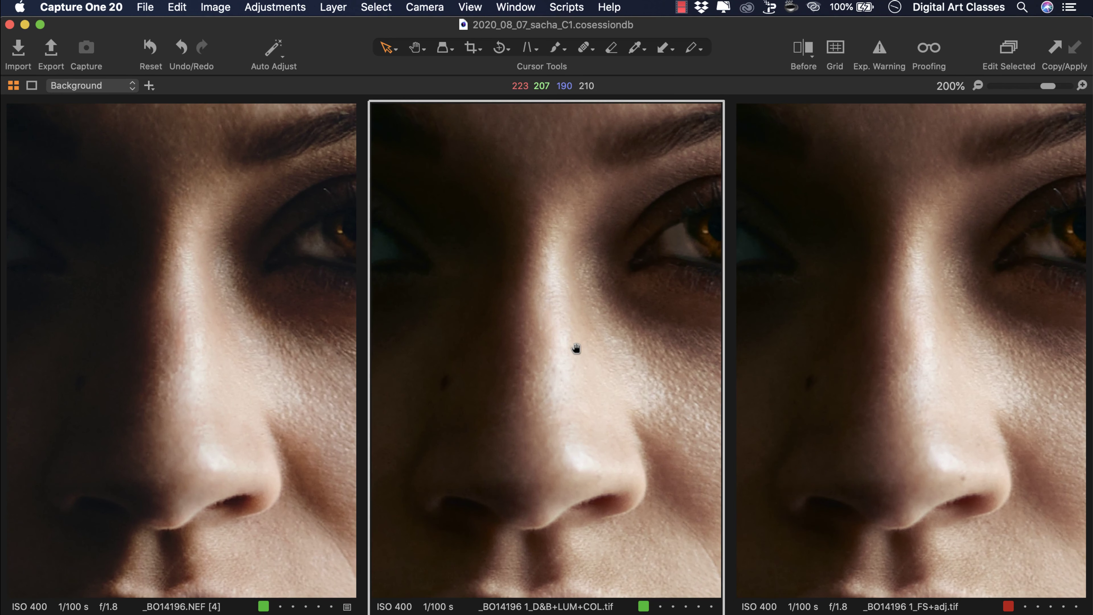
Step: Compare the faces of the three color-adjusted versions at 67% and 100%
{"action": "key", "text": "super+0"}
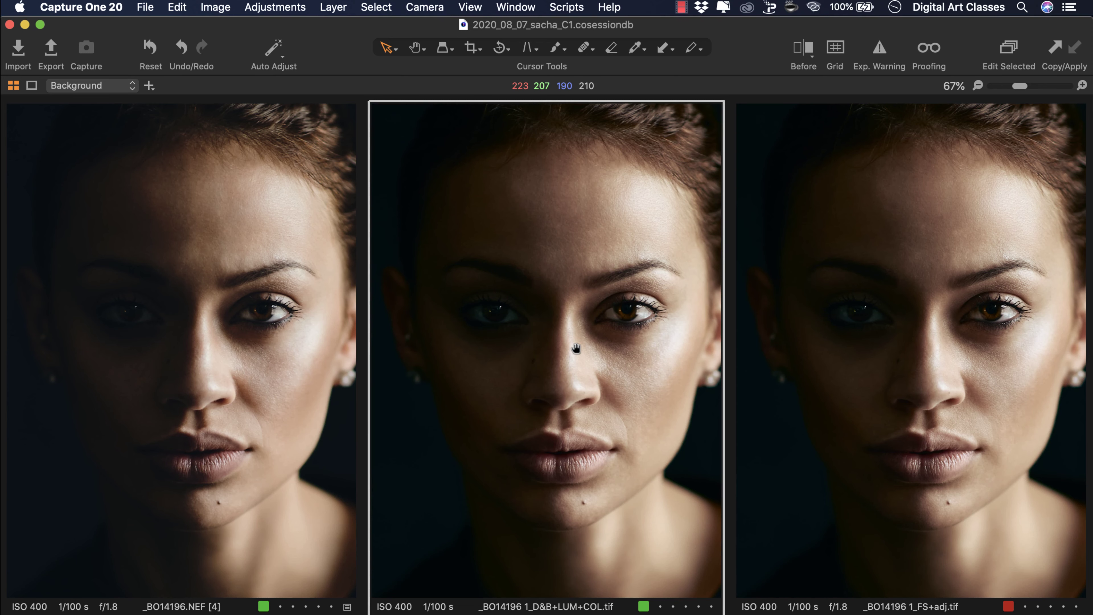
{"action": "key", "text": "super+alt+0"}
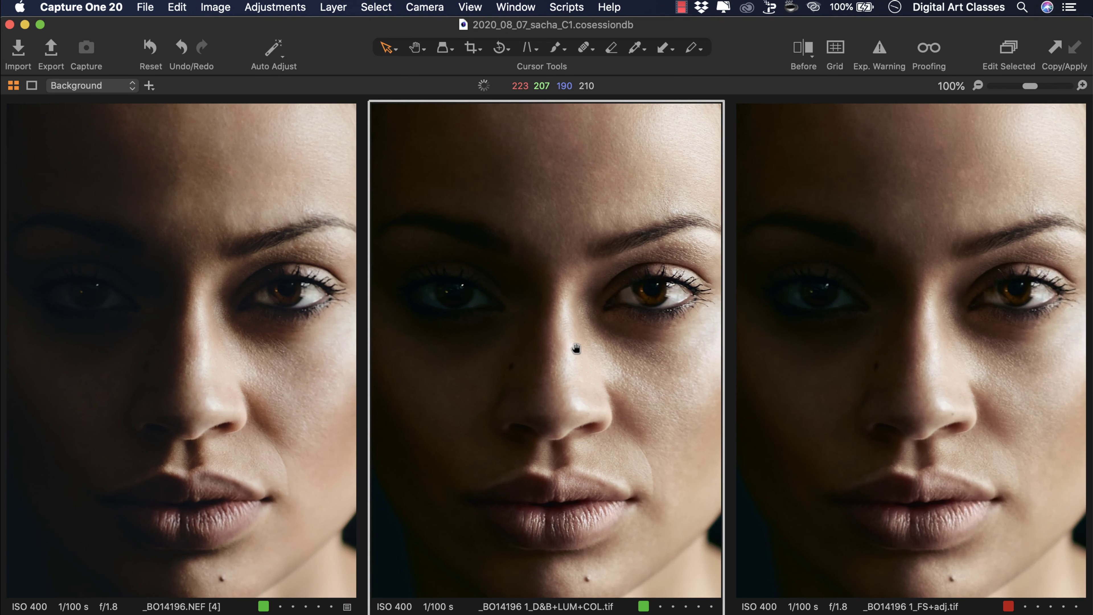
{"action": "left_click_drag", "start_coordinate": [564, 383], "coordinate": [529, 361]}
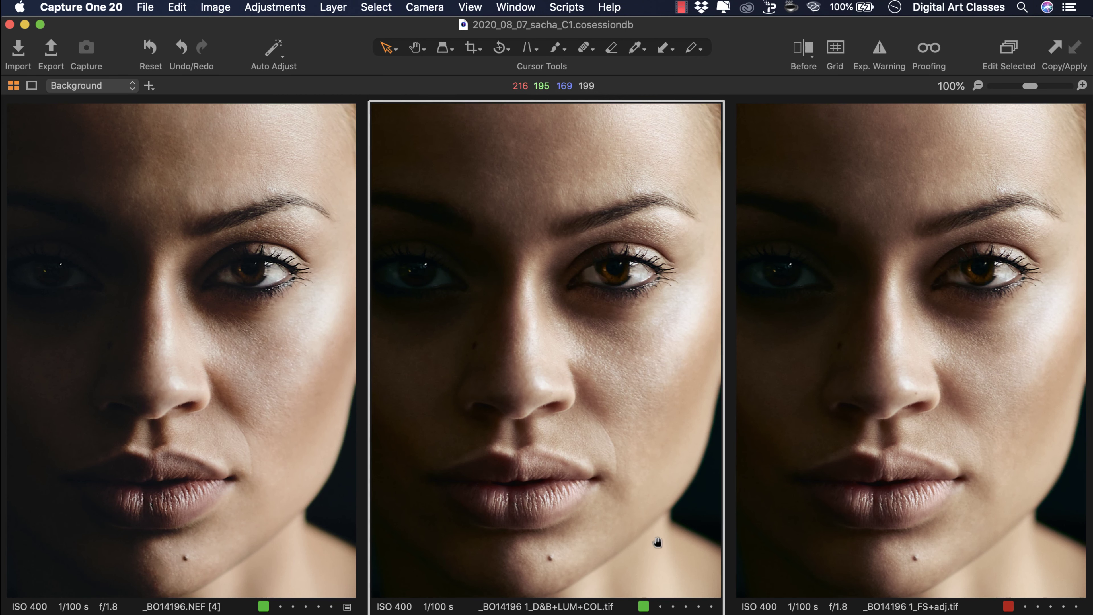
{"action": "mouse_move", "coordinate": [659, 522]}
{"action": "left_mouse_down"}
{"action": "mouse_move", "coordinate": [660, 496]}
{"action": "mouse_move", "coordinate": [658, 514]}
{"action": "left_mouse_up"}
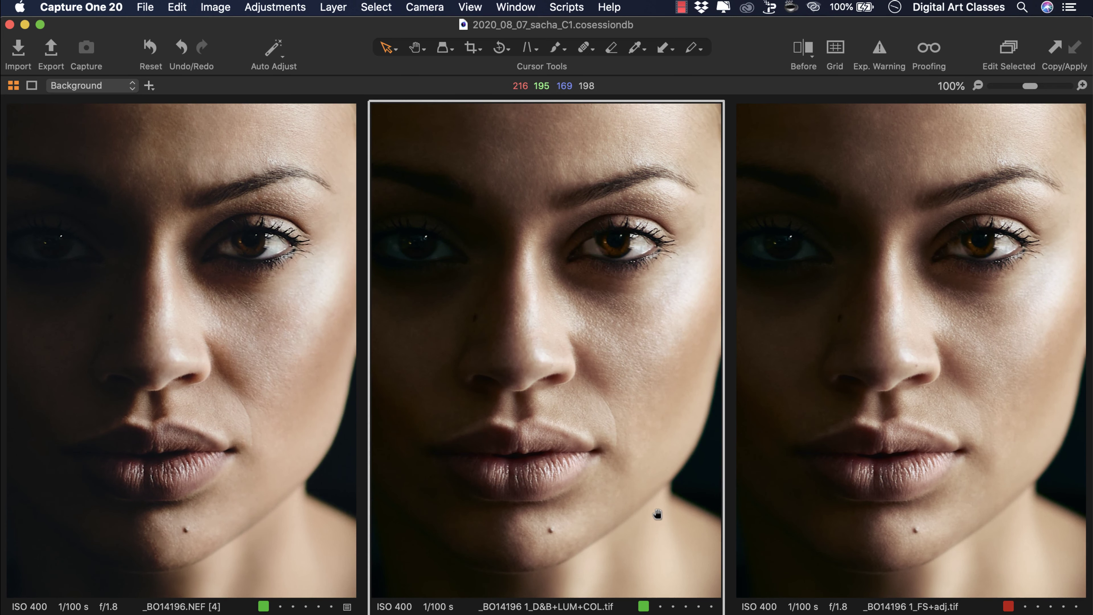
{"action": "left_click_drag", "start_coordinate": [657, 515], "coordinate": [659, 500]}
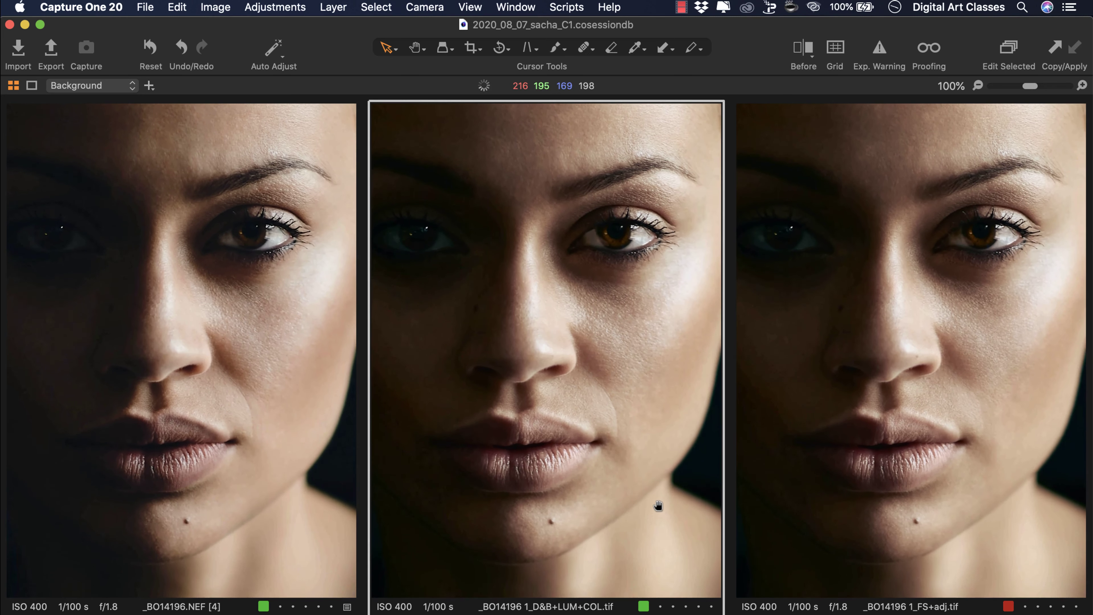